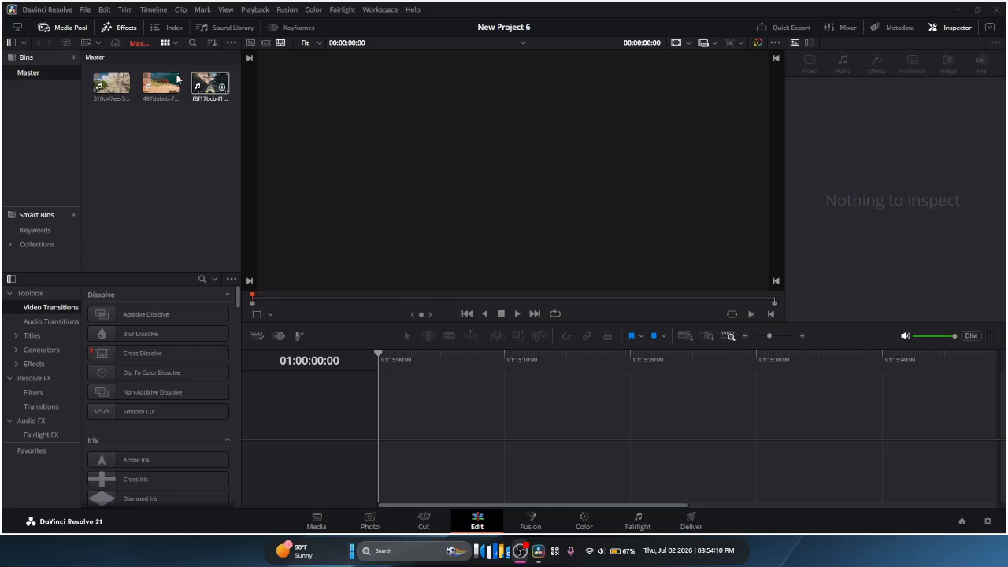
click(200, 90)
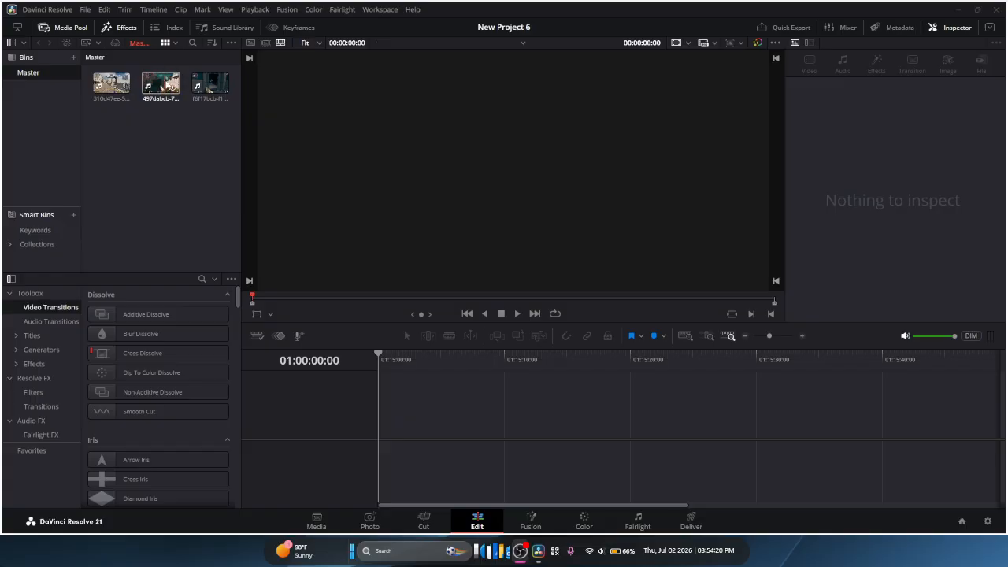
drag(161, 90, 382, 426)
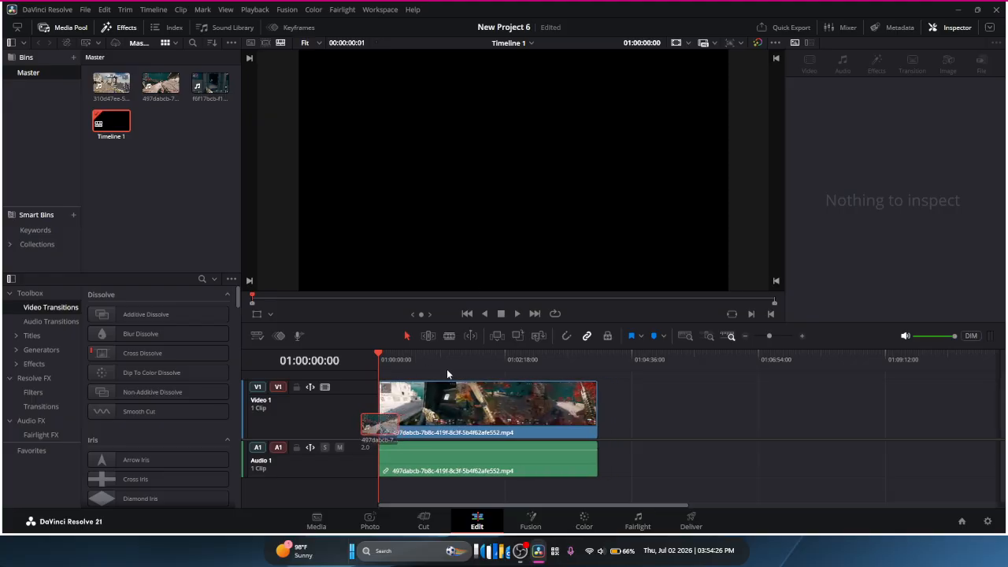
drag(379, 360, 386, 360)
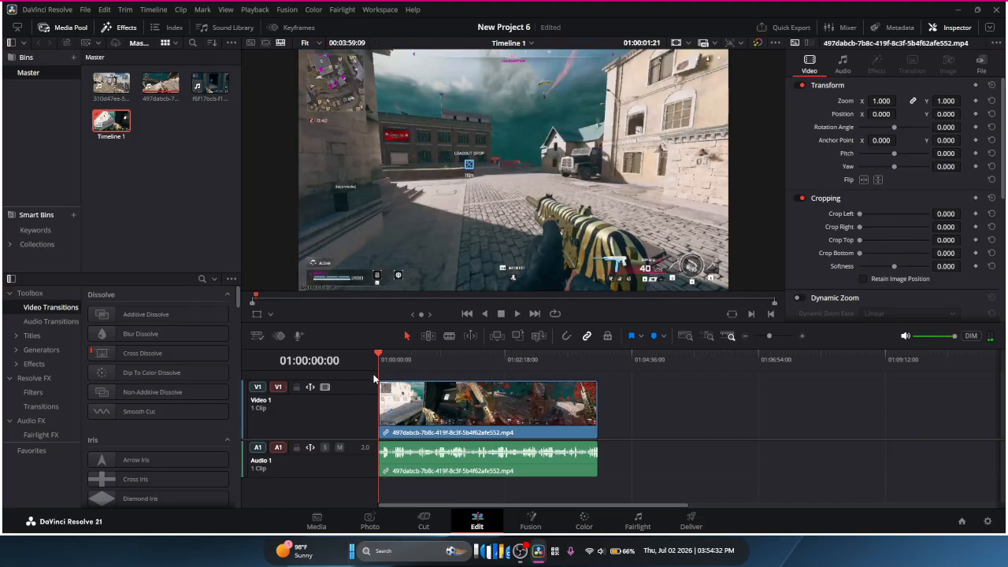
mouse_move(381, 362)
mouse_down()
mouse_move(397, 361)
mouse_move(380, 361)
mouse_up()
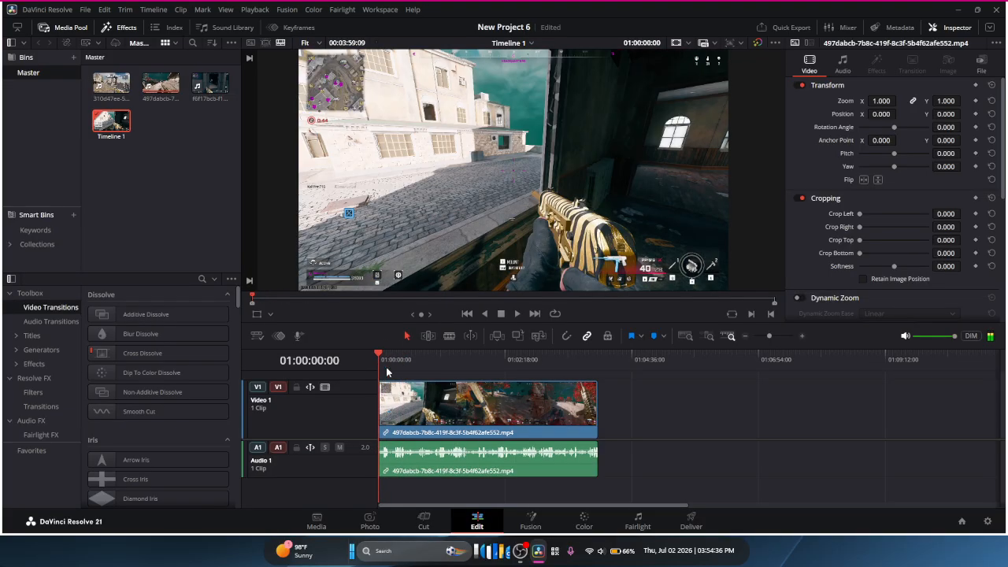
click(471, 402)
key(Delete)
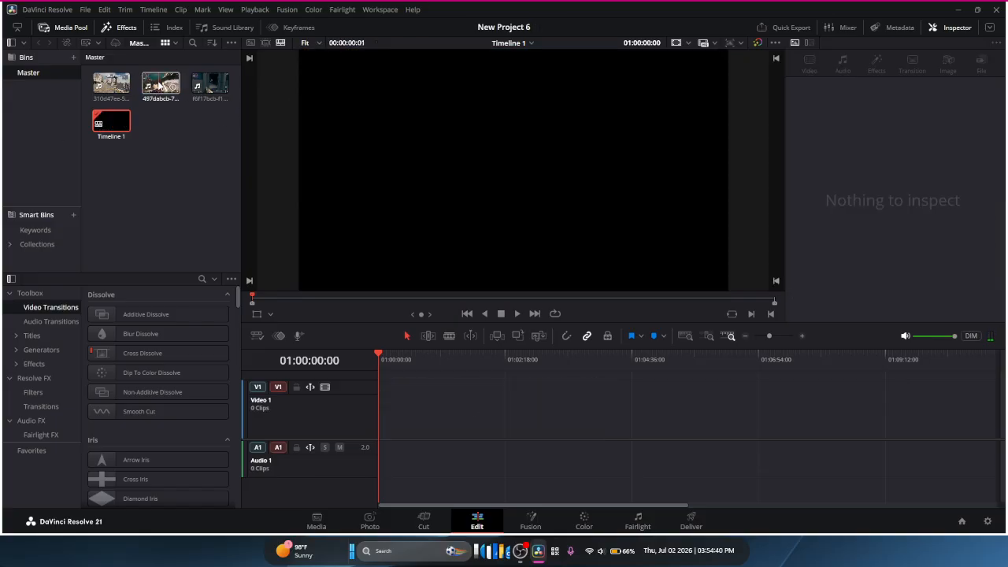
drag(161, 88, 372, 445)
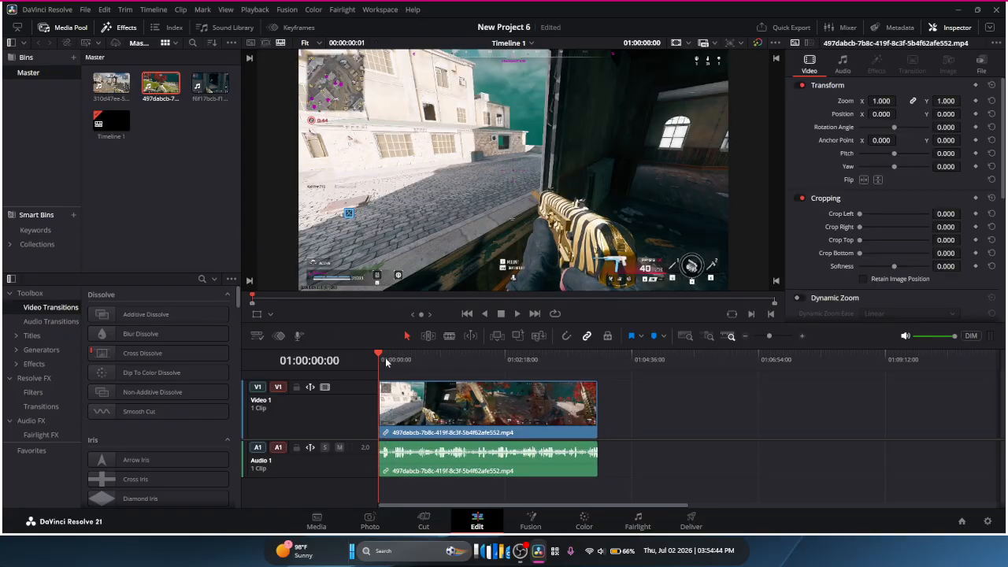
click(416, 417)
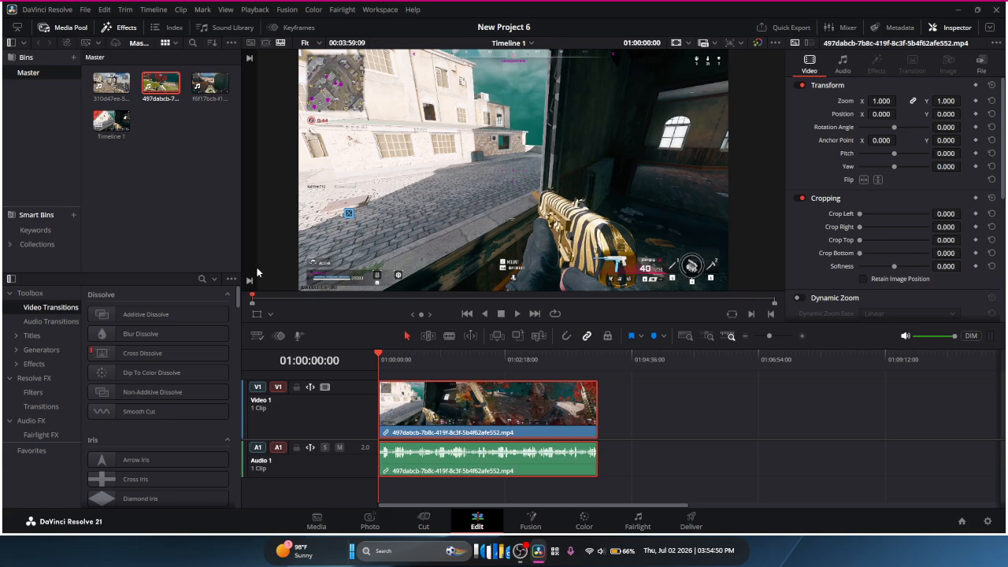
drag(379, 355, 489, 394)
key(Delete)
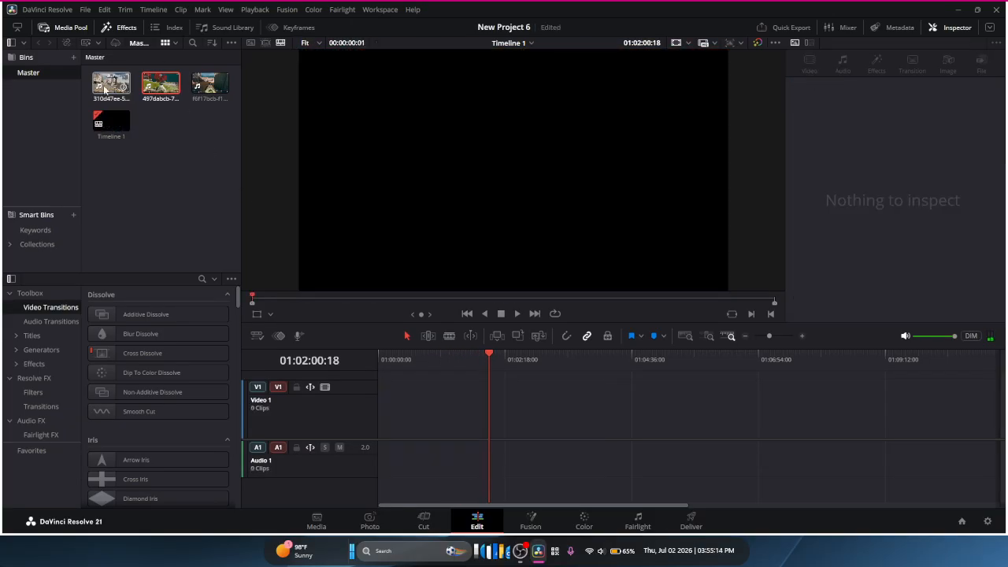
Step: Place the 310d47ee gameplay clip on the emptied timeline and align it to the timeline's start
drag(268, 251, 445, 417)
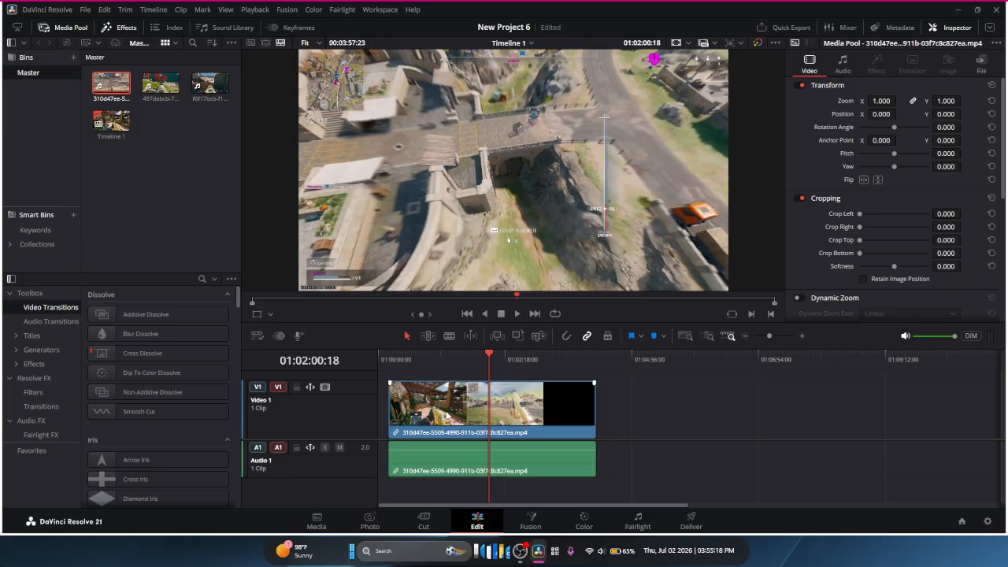
drag(441, 416, 431, 416)
drag(489, 359, 369, 378)
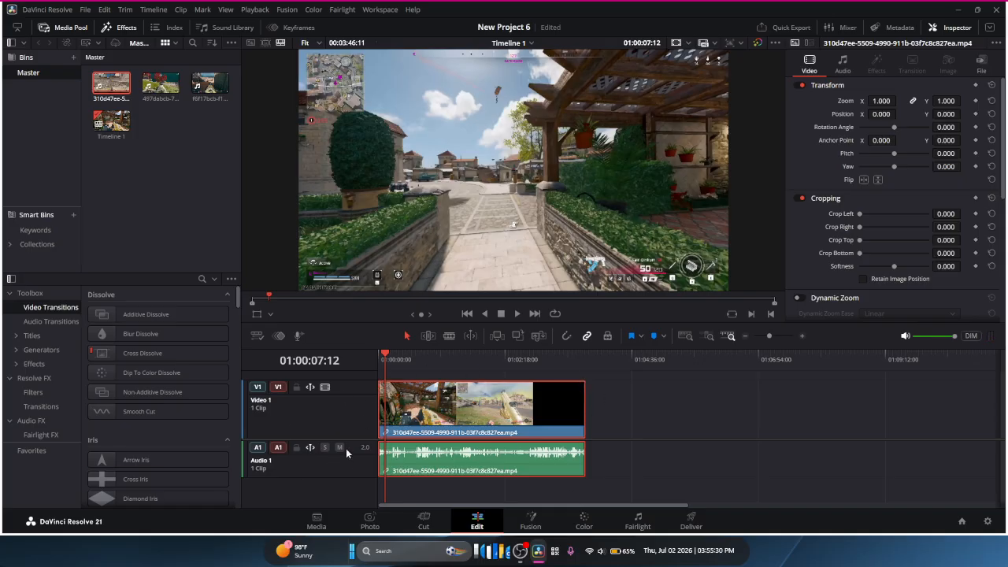
Step: Split the gameplay clip at 01:03:10:27 and delete the portion before the cut
click(396, 360)
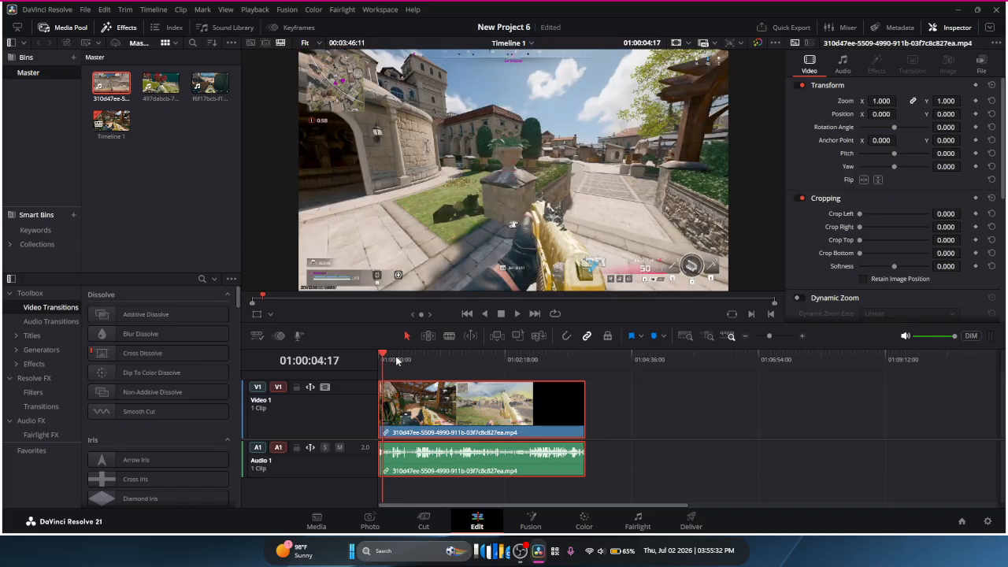
drag(400, 360, 553, 388)
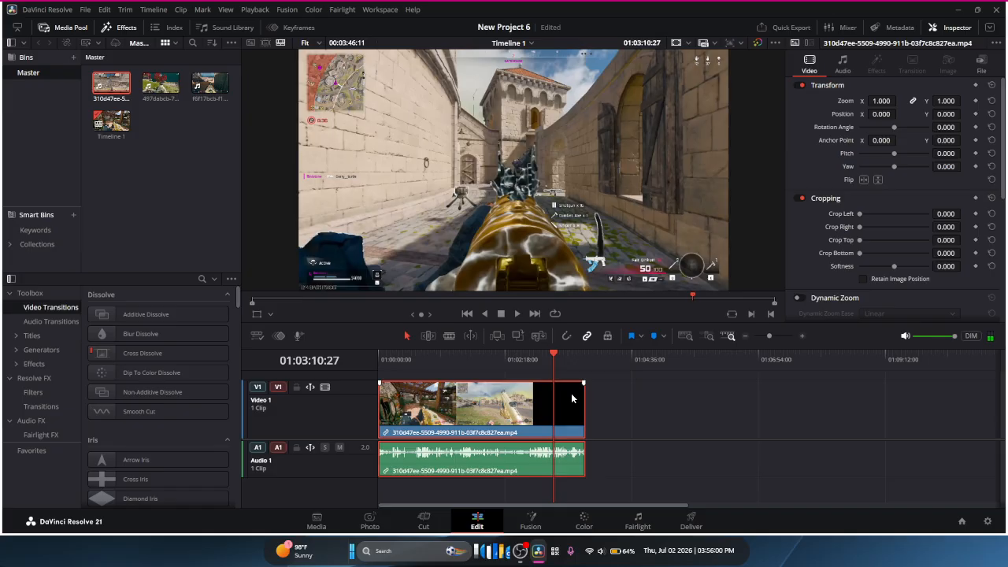
key(ctrl+b)
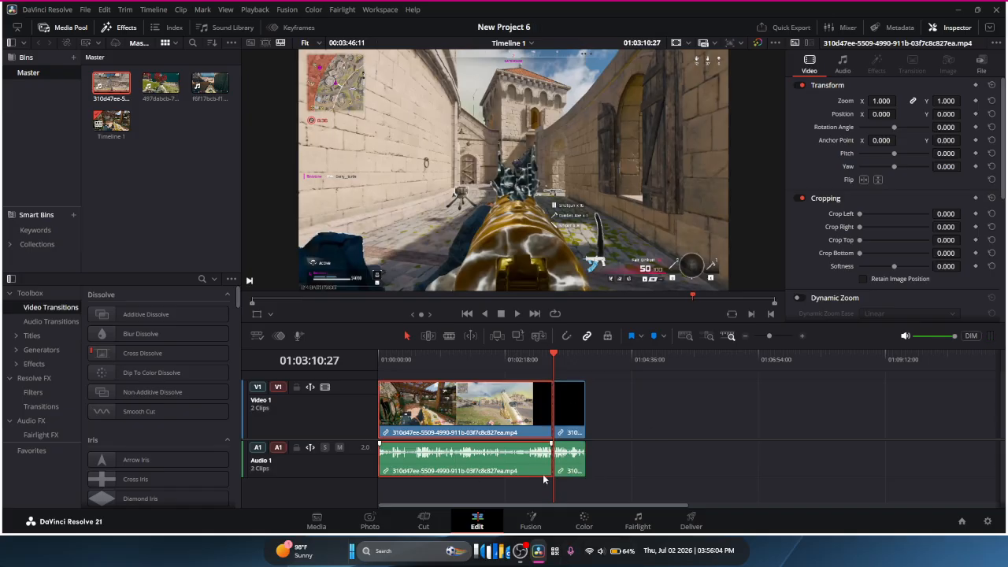
key(BackSpace)
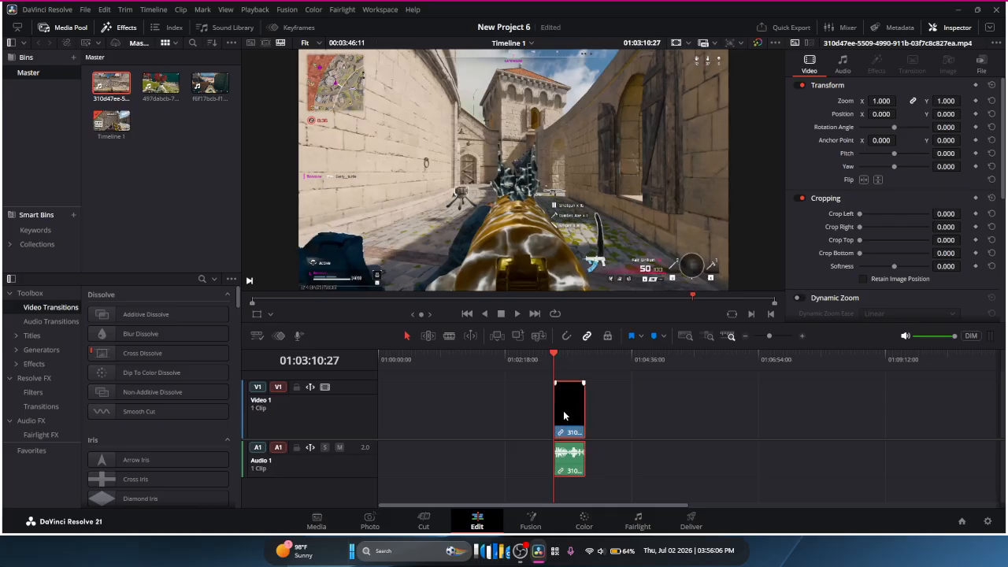
Step: Move the remaining gameplay segment to the timeline's start and give its video a fade-in about 4 seconds long
drag(567, 416, 391, 422)
drag(531, 362, 384, 360)
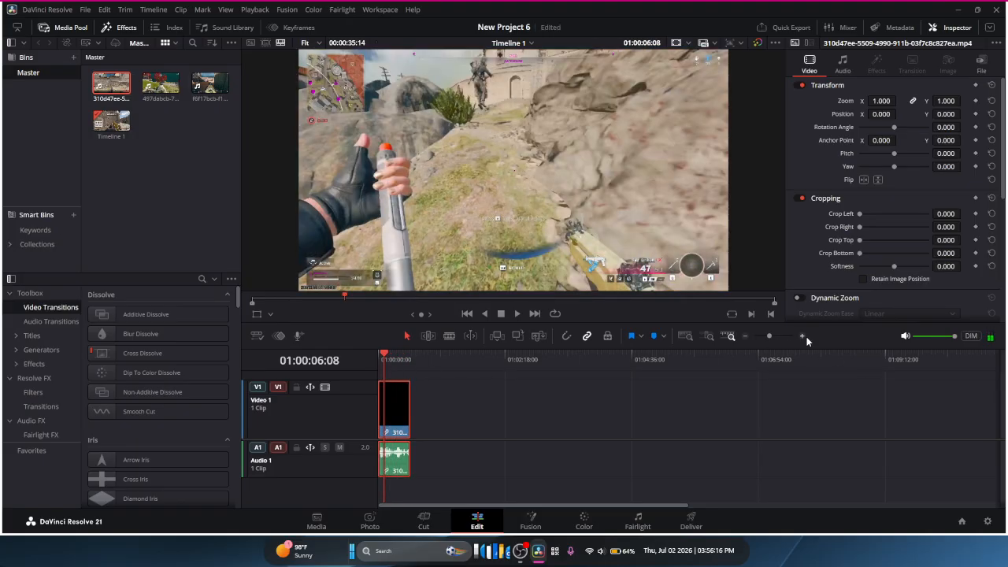
click(803, 337)
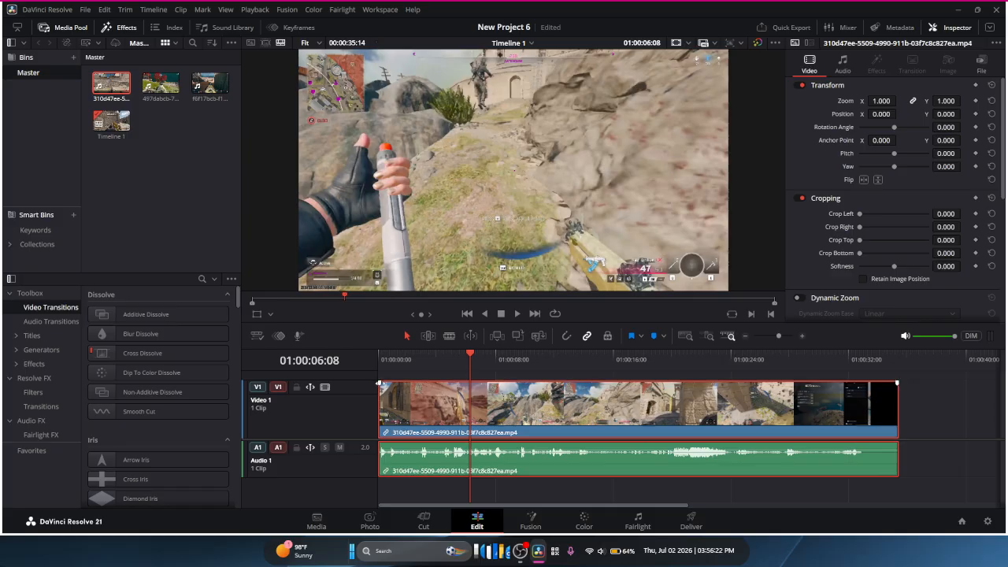
drag(380, 383, 442, 389)
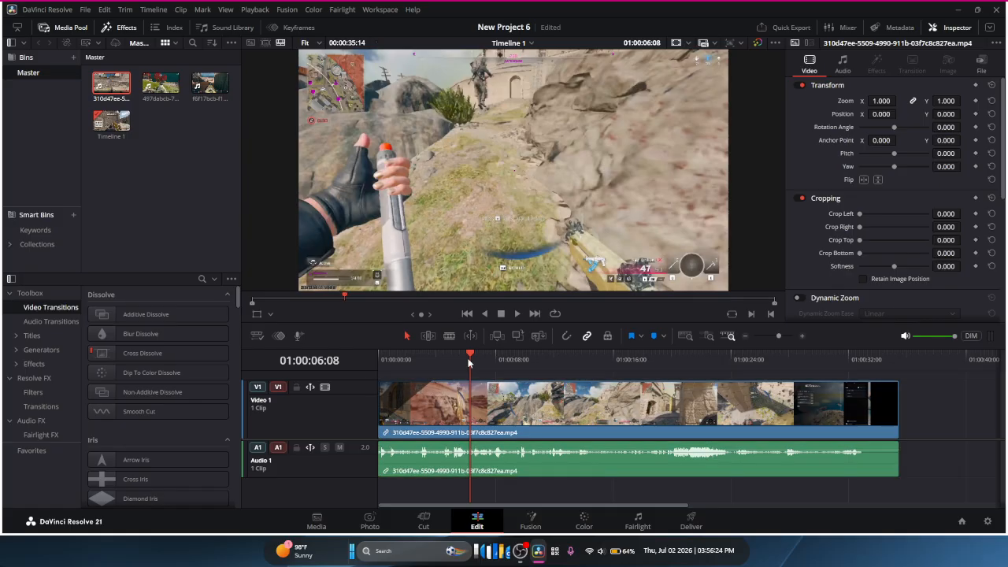
Step: Set the timeline playback resolution to Half and play the opening of the timeline briefly
click(379, 358)
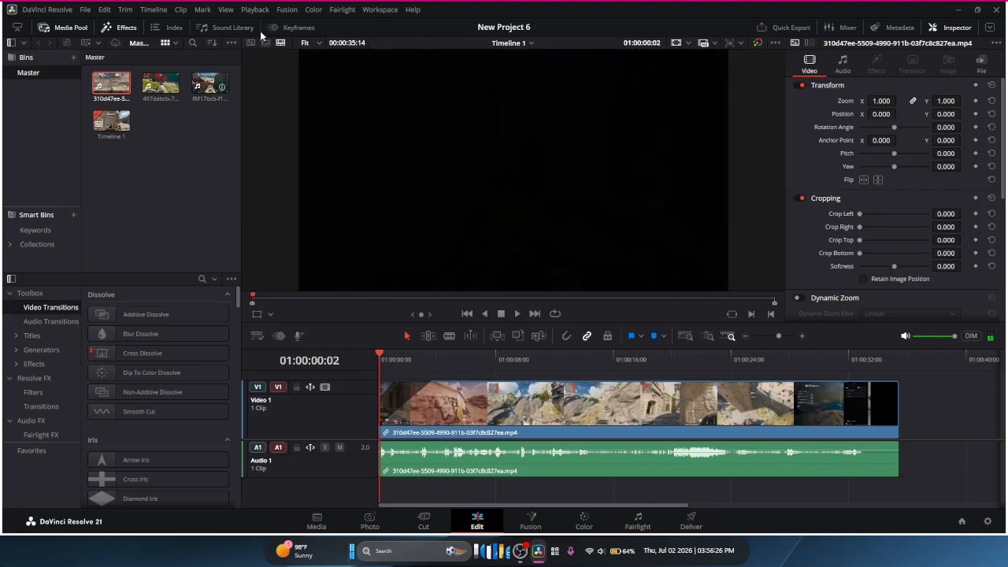
click(255, 10)
mouse_move(304, 34)
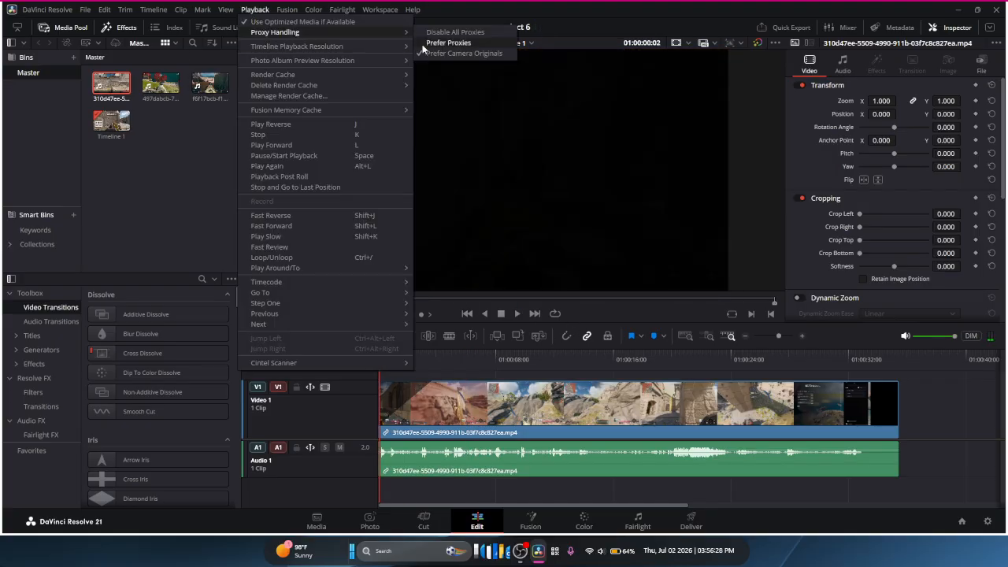
mouse_move(380, 47)
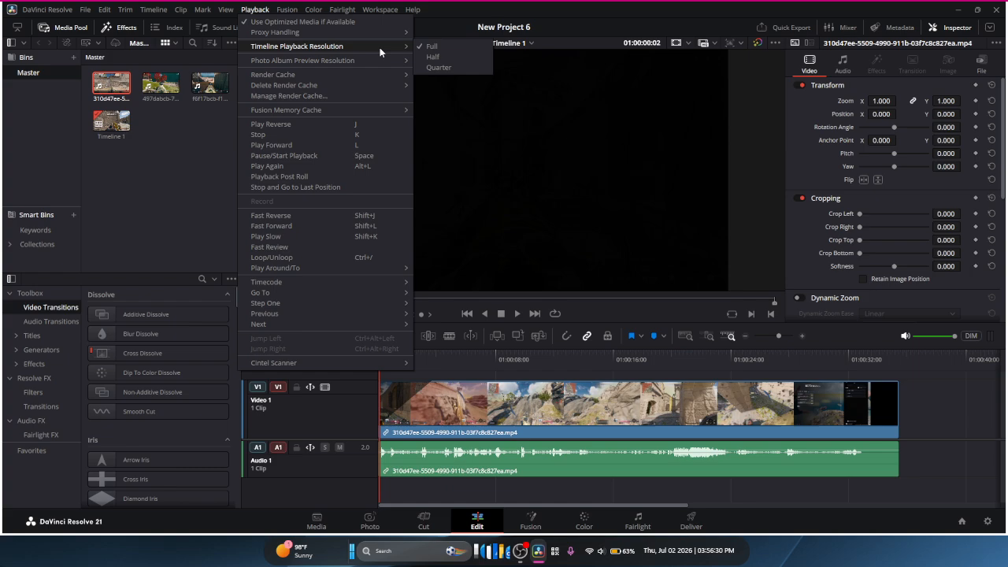
click(432, 57)
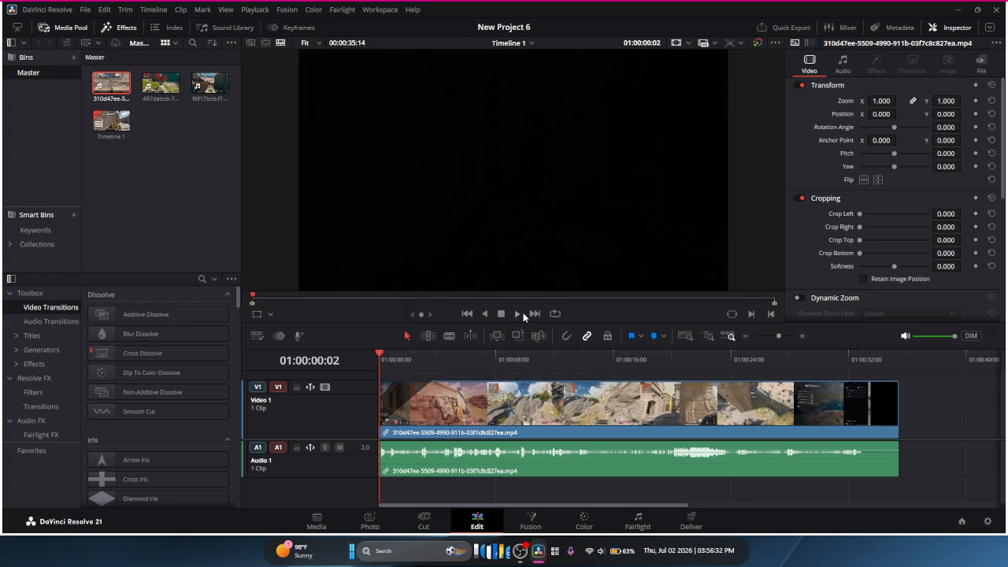
click(514, 314)
click(503, 316)
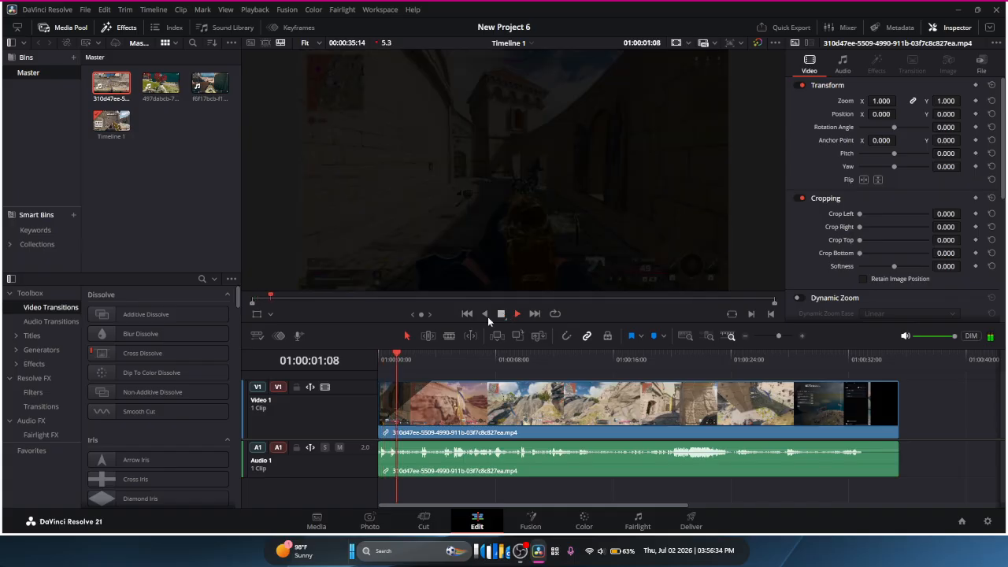
Step: Add the Raq baby MP3 to a second audio track below the gameplay audio, aligned to the timeline's start
drag(404, 353, 450, 357)
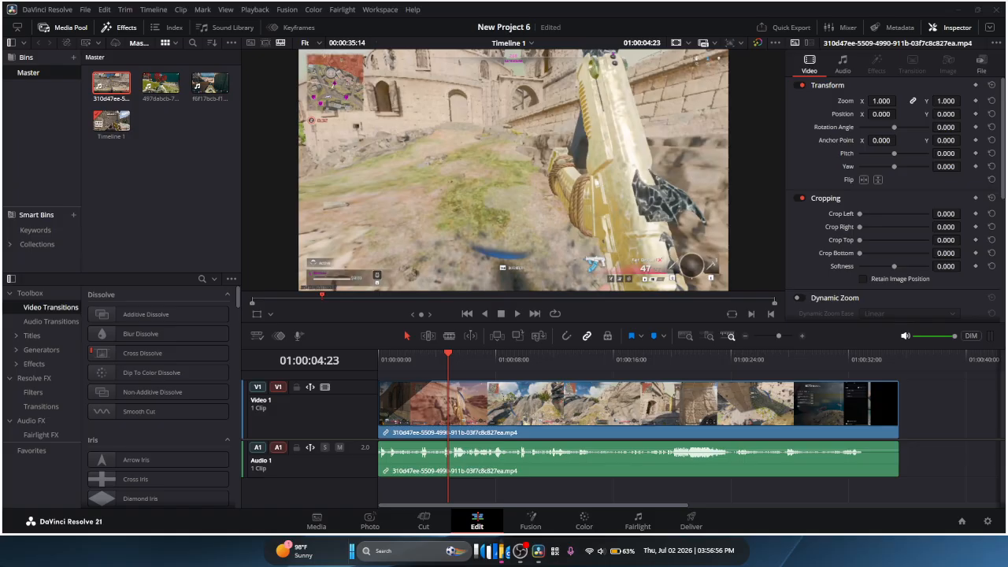
drag(533, 443, 433, 488)
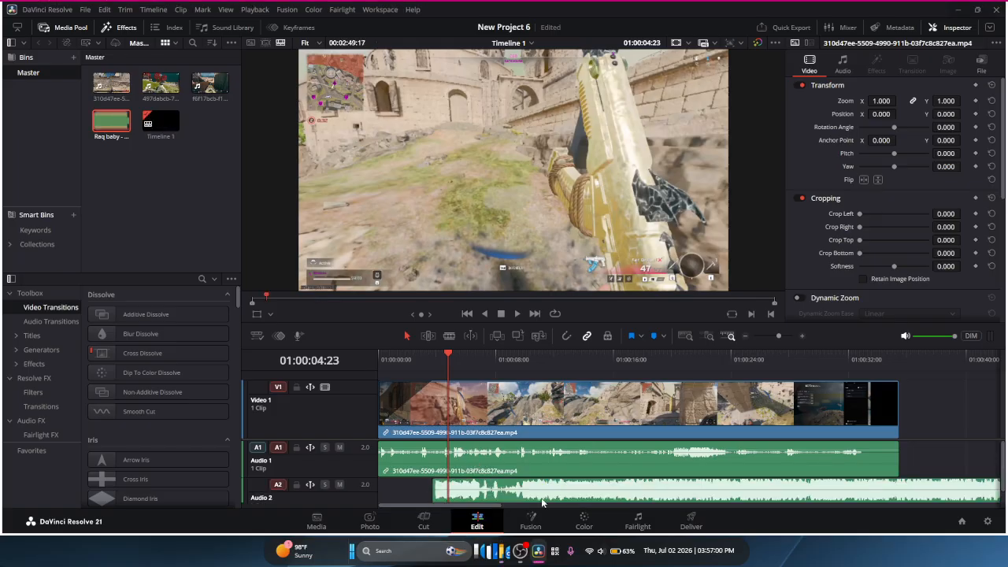
drag(425, 500, 373, 500)
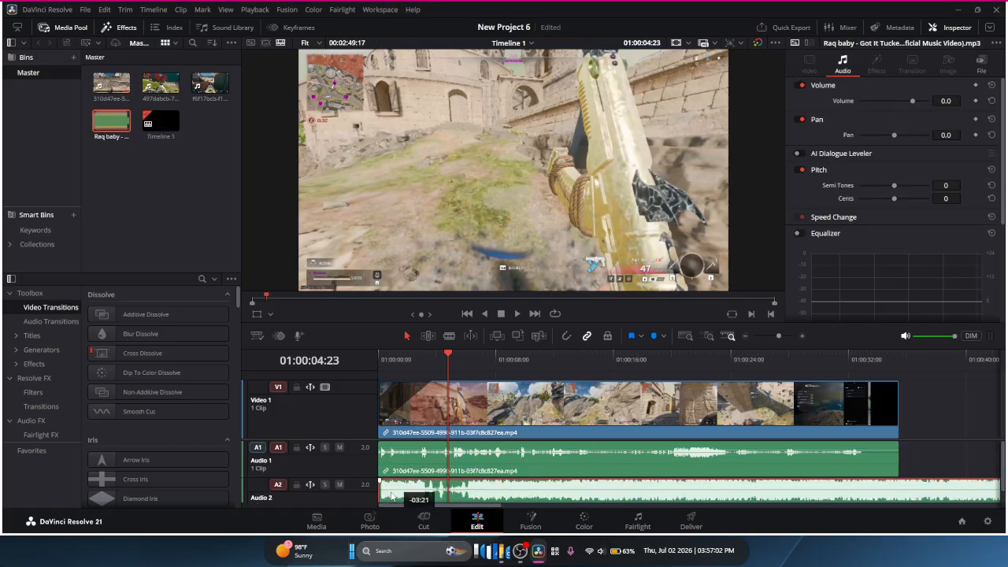
Step: Play the opening with the music and give the music track a fade-in ending at about 01:00:02:15
drag(446, 353, 383, 359)
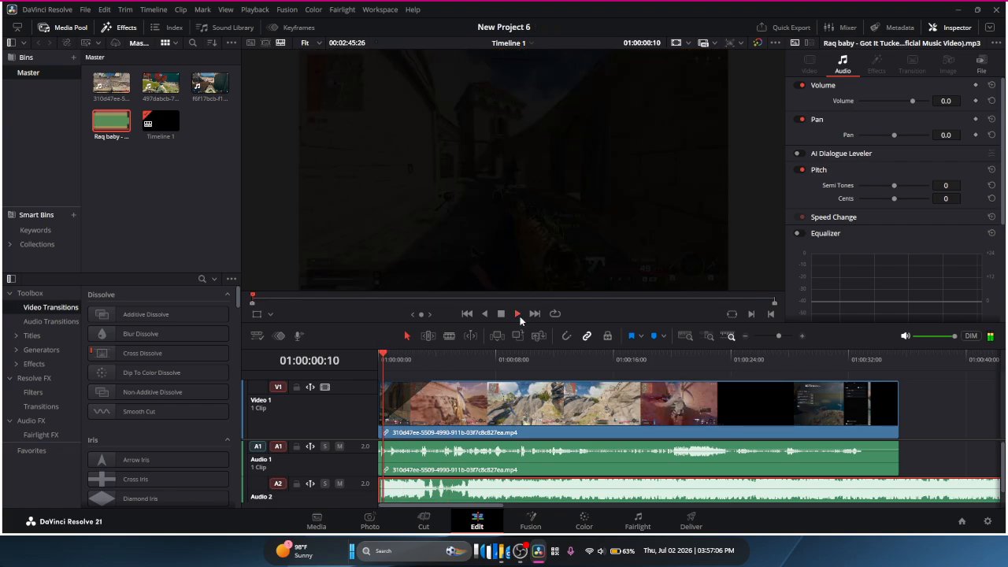
click(518, 315)
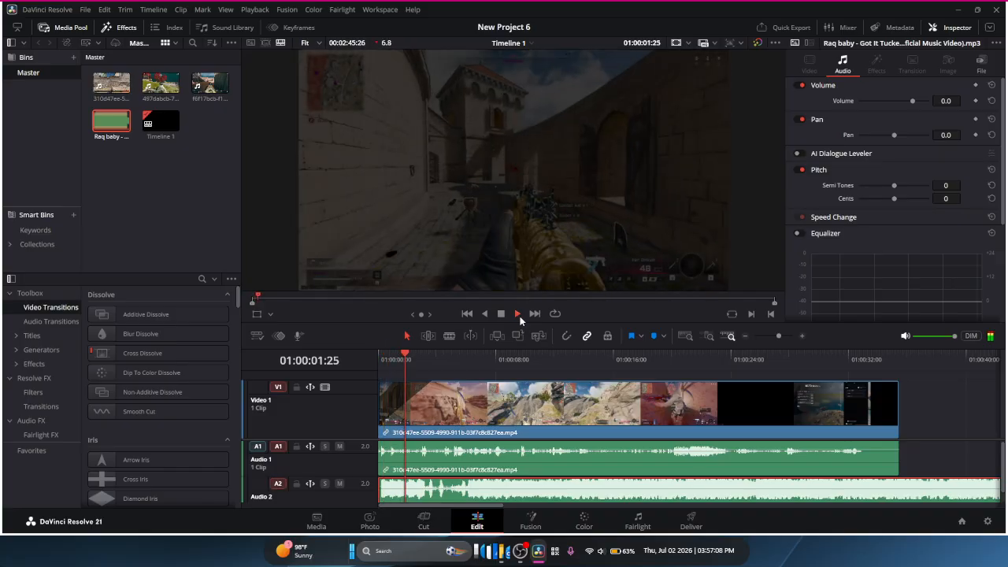
click(501, 313)
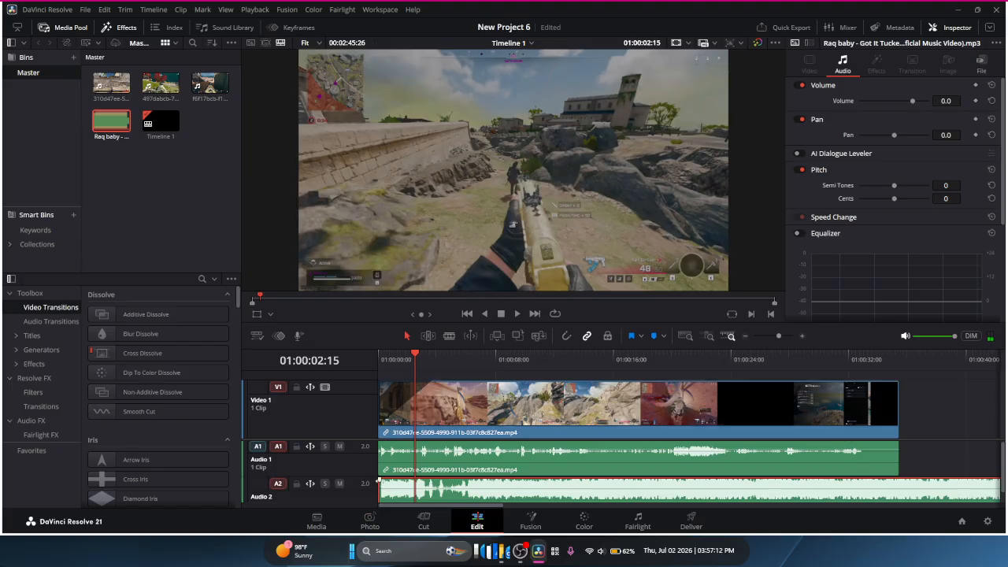
drag(380, 479, 416, 479)
drag(429, 363, 441, 359)
key(space)
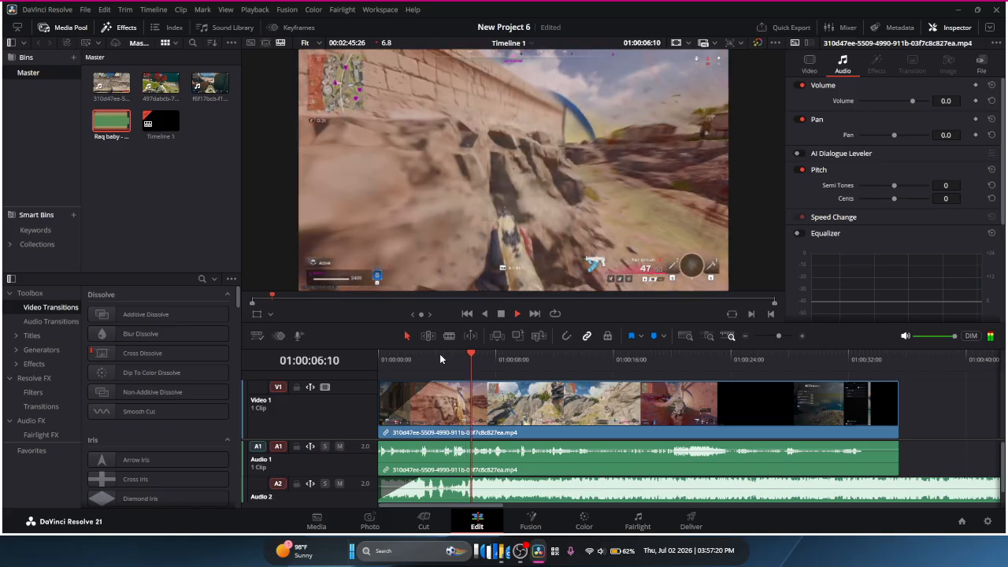
key(space)
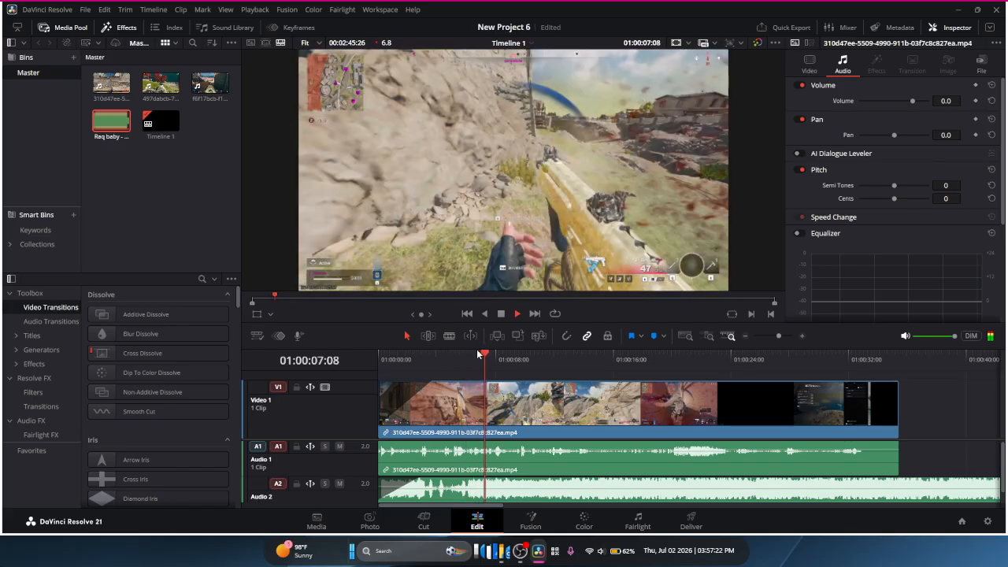
Step: Split the gameplay clip and its linked audio at 01:00:13:00, leaving the music track uncut
drag(485, 355, 569, 355)
click(584, 406)
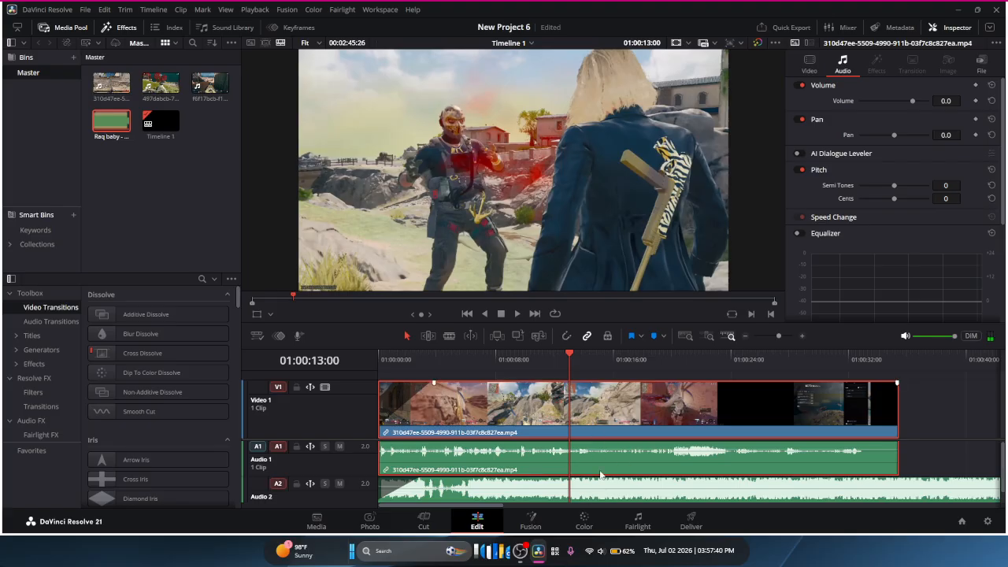
key(ctrl+b)
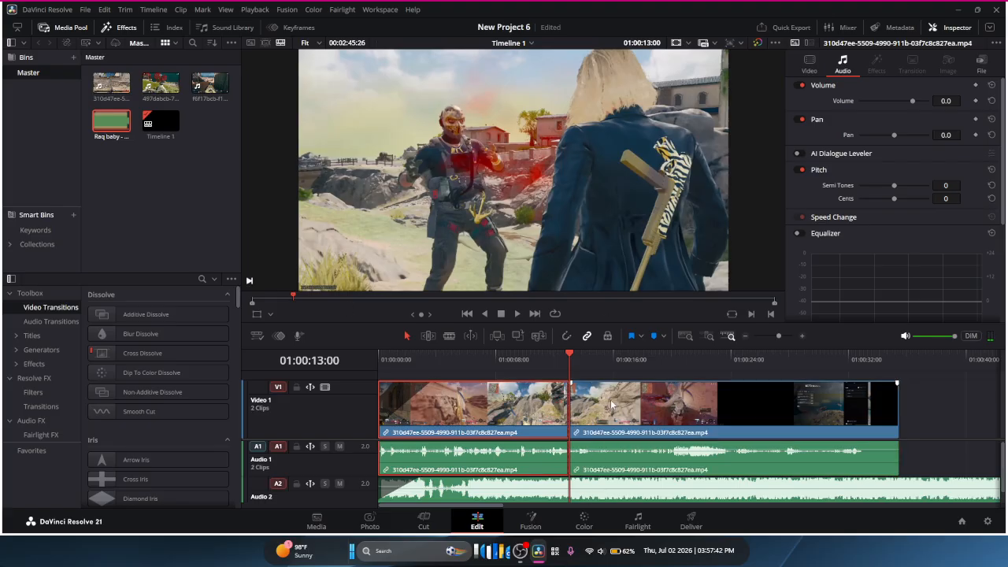
Step: Split the gameplay clip and its linked audio at 01:00:13:15, and turn the volume of the resulting short segment all the way down
click(802, 336)
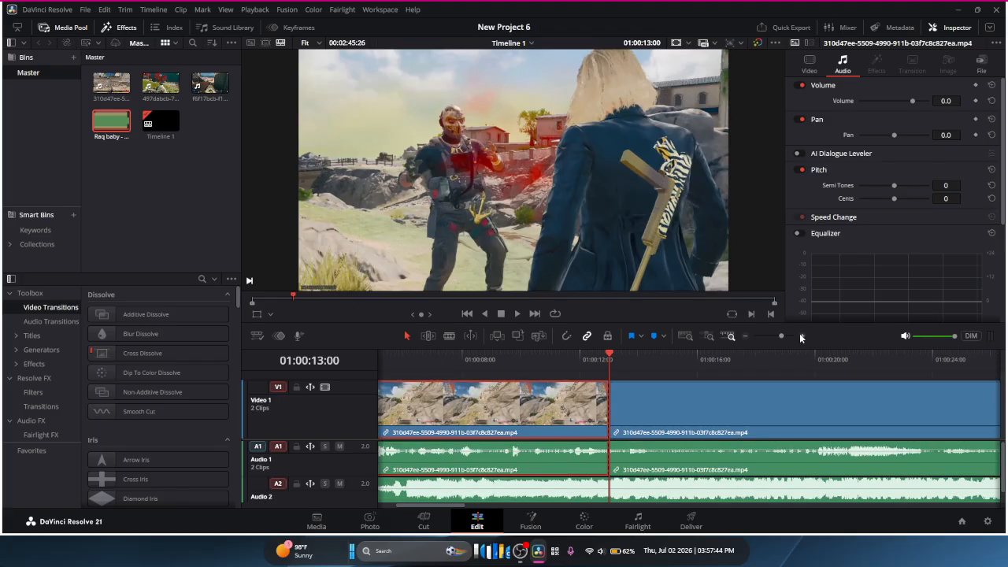
click(802, 336)
drag(696, 358, 809, 364)
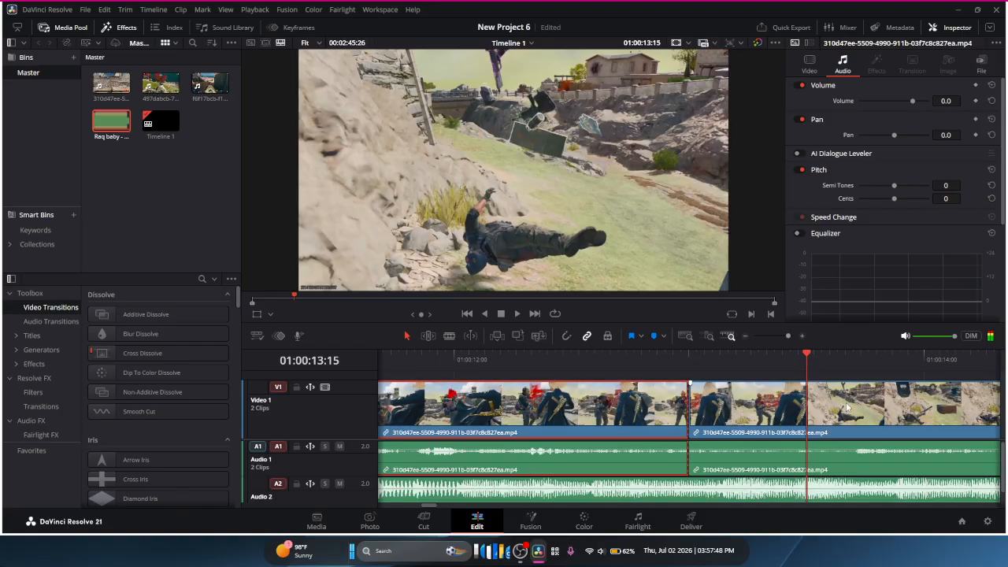
click(791, 417)
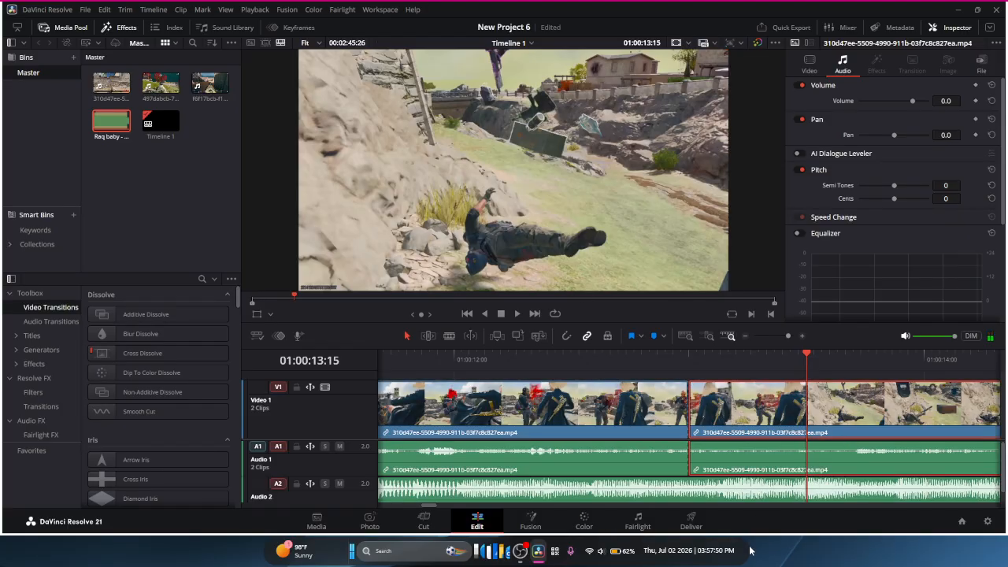
key(ctrl+b)
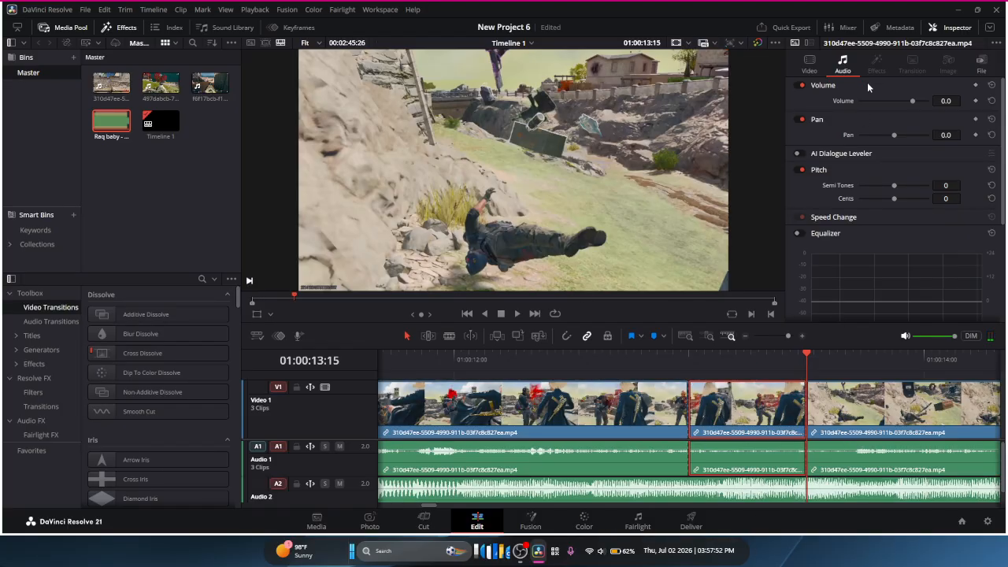
drag(912, 101, 840, 101)
Step: Set the short segment's retime process to Optical Flow and its motion estimation to Enhanced Better
click(812, 64)
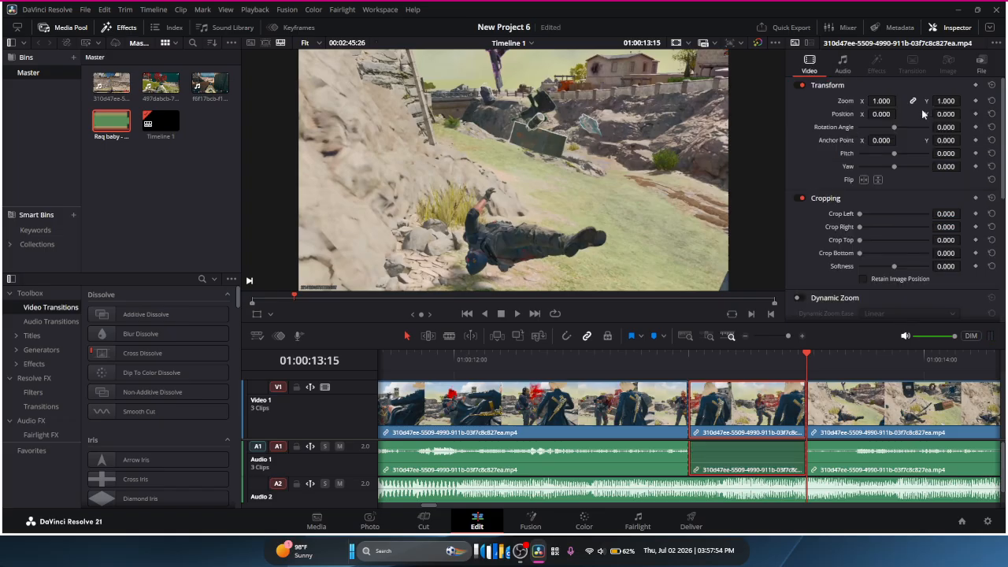
scroll(906, 173, down, 6)
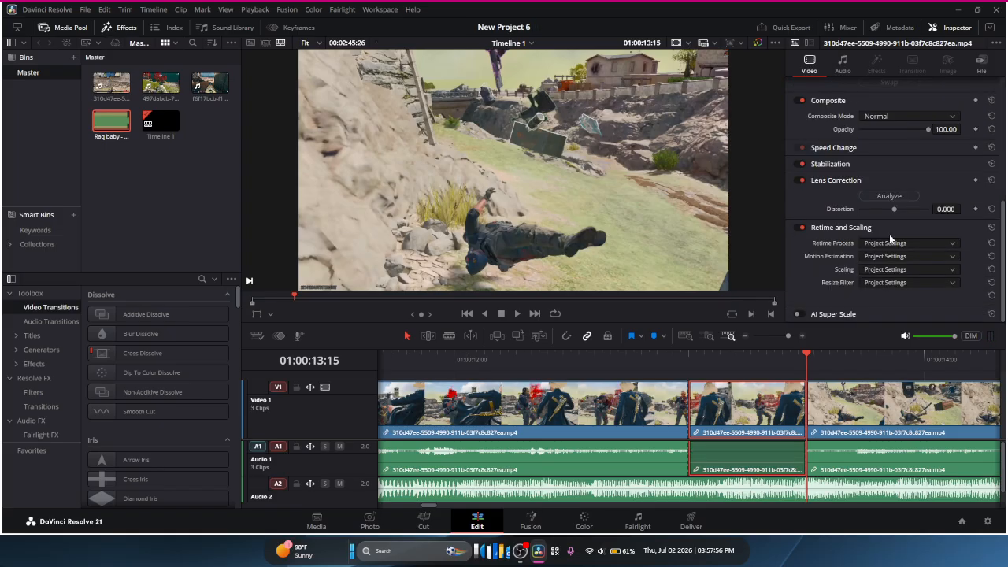
click(886, 243)
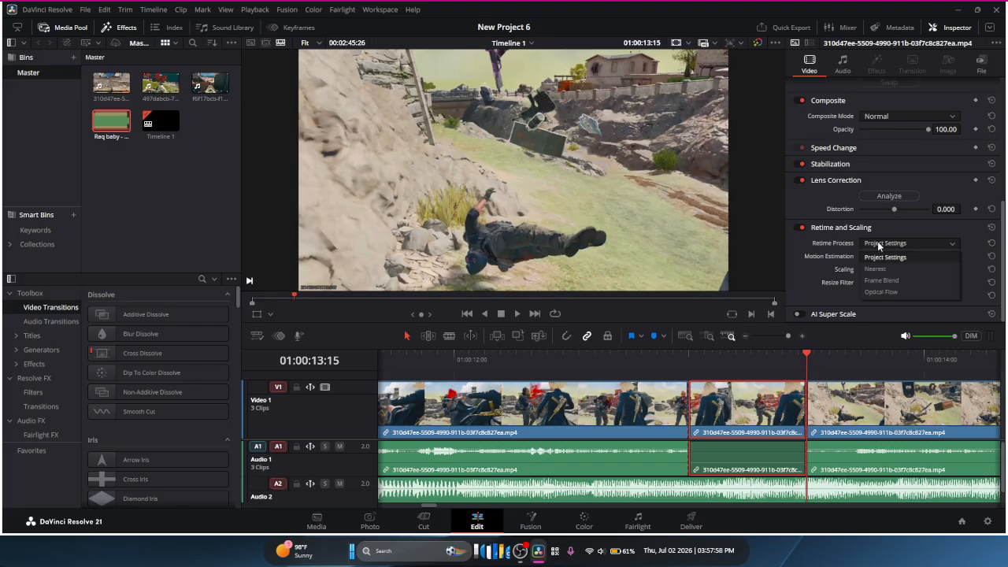
click(886, 288)
click(885, 256)
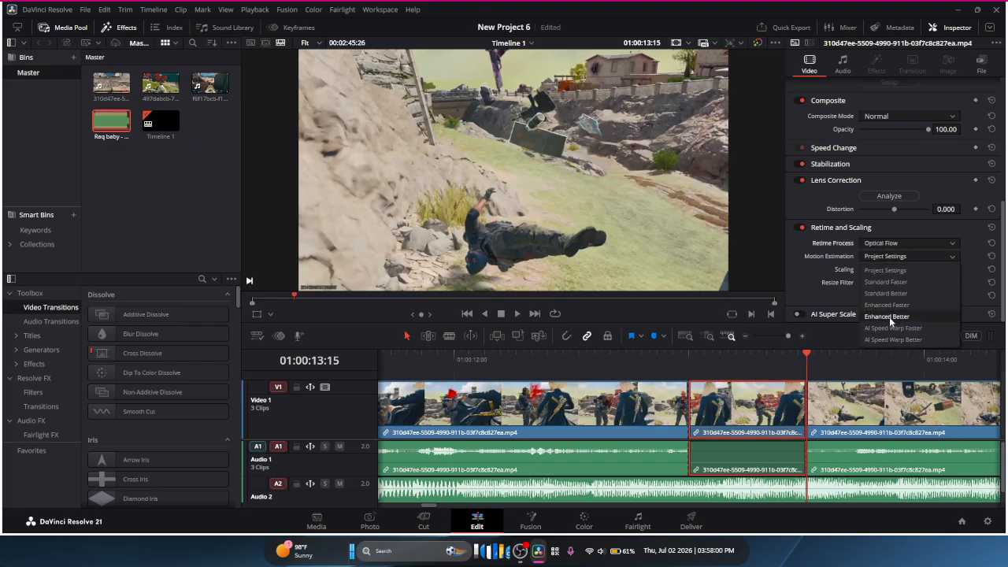
click(890, 316)
Step: Slow down the short segment starting at 01:00:13:00 by changing its clip speed
right_click(768, 401)
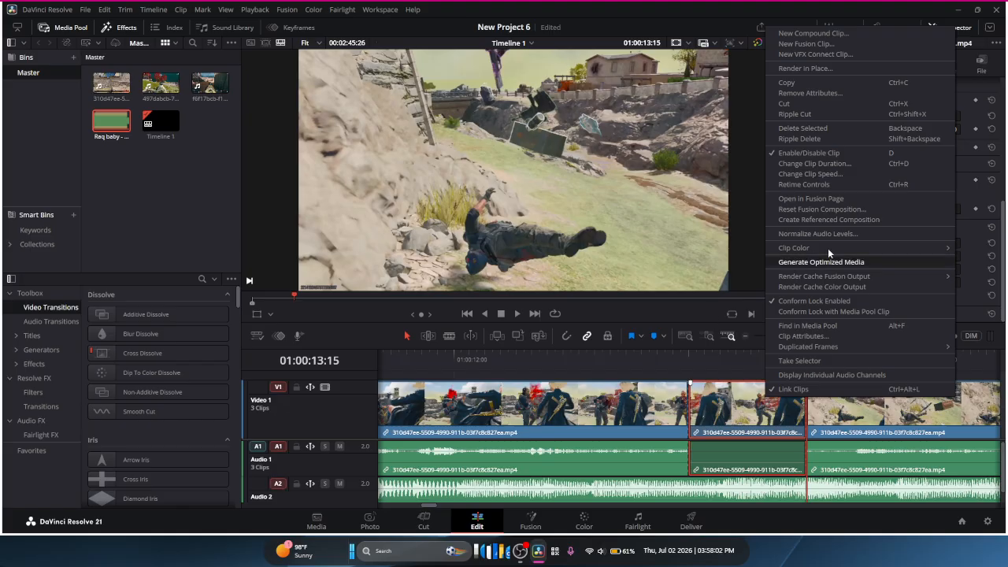
click(829, 176)
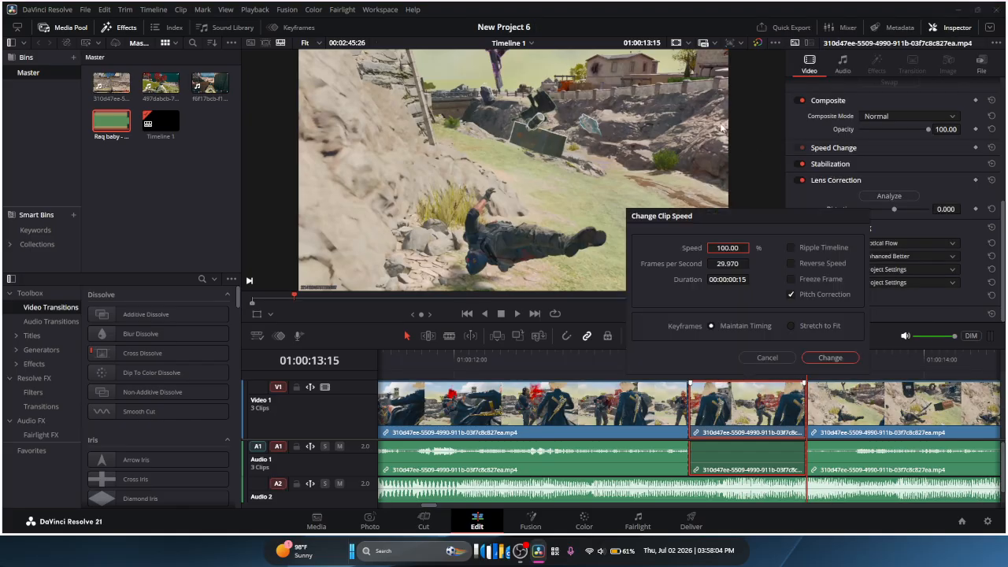
double_click(723, 248)
key(BackSpace)
click(830, 358)
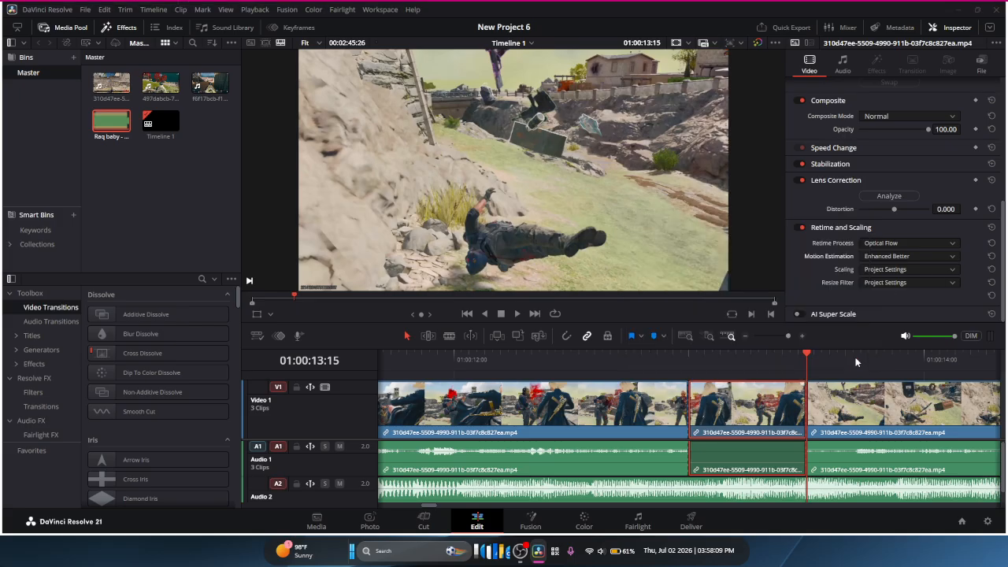
click(845, 68)
click(819, 73)
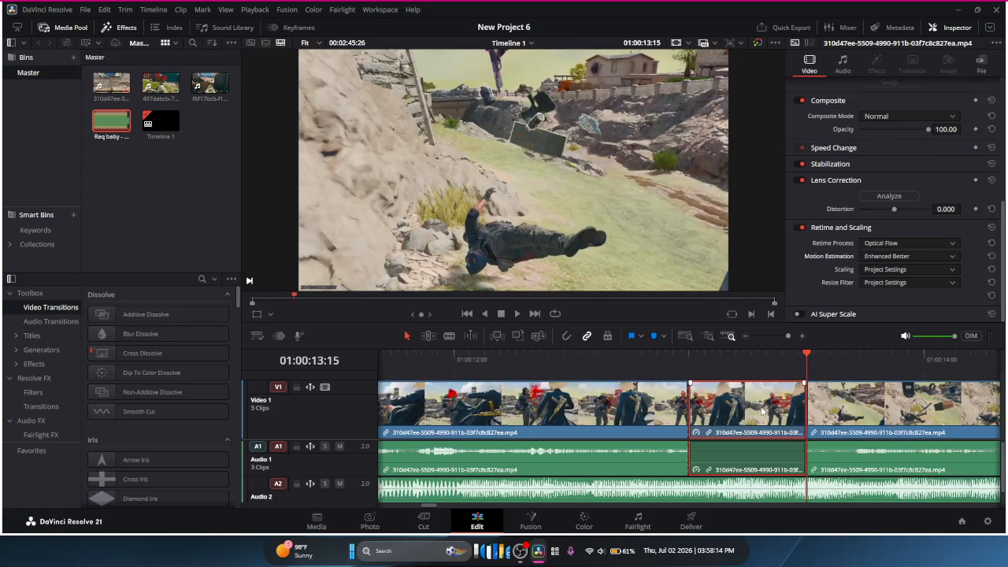
Step: Move the clip following the slowed segment later in the timeline, leaving a gap of about one second
right_click(762, 410)
click(810, 254)
drag(925, 423, 1007, 420)
click(745, 404)
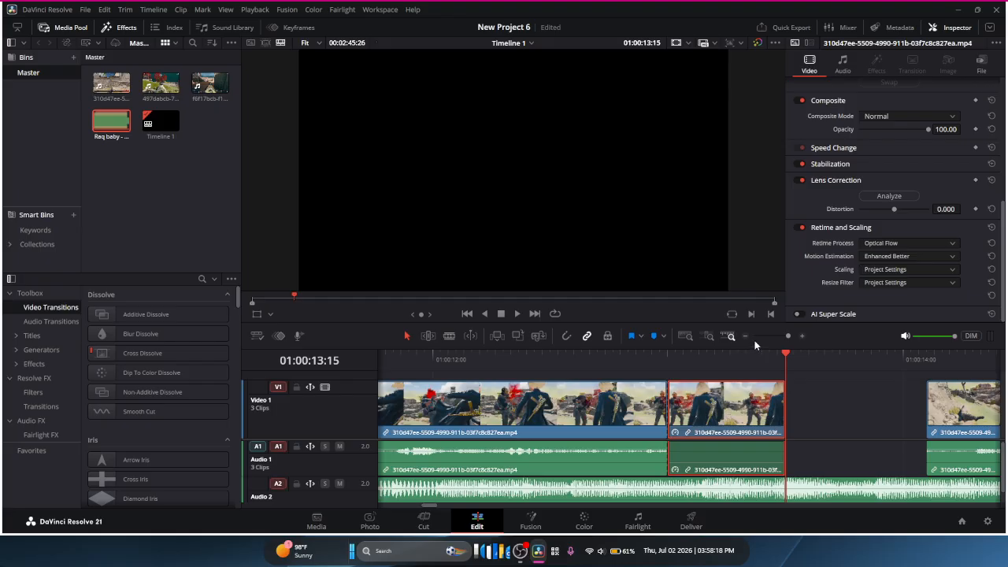
click(746, 337)
drag(888, 415, 949, 415)
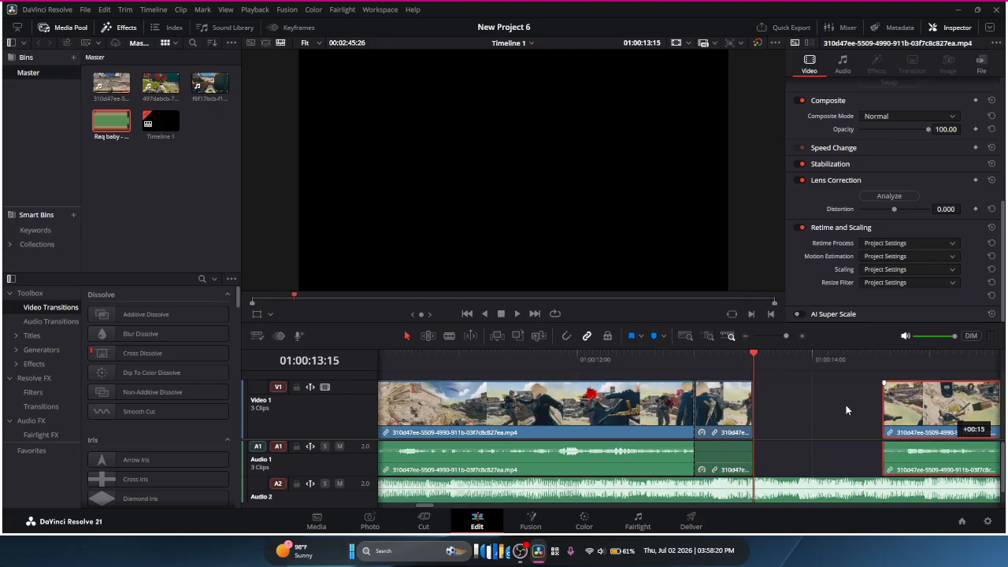
Step: Set the slowed segment's clip duration to 44 frames and move the following clip back against its end
right_click(709, 406)
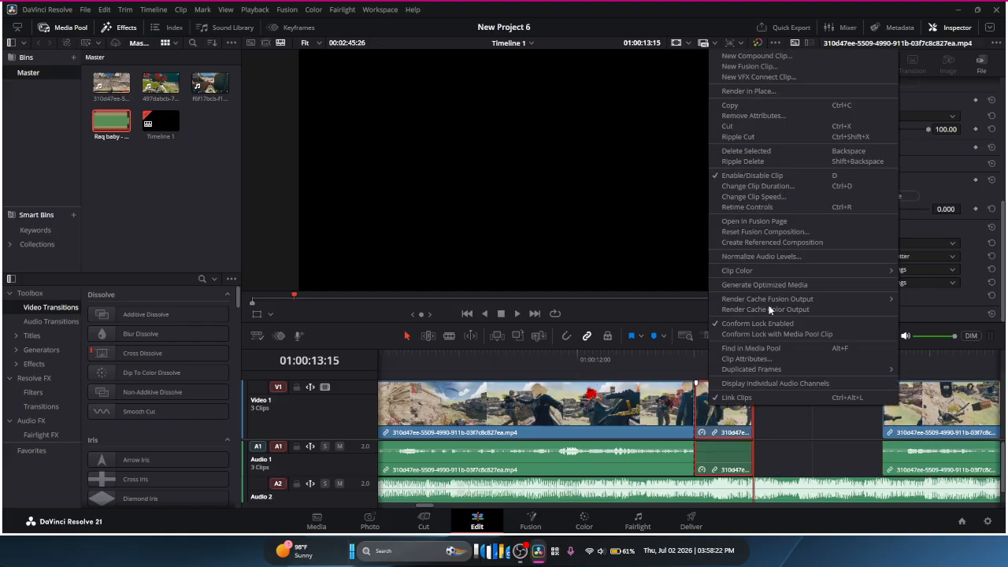
click(790, 186)
key(BackSpace)
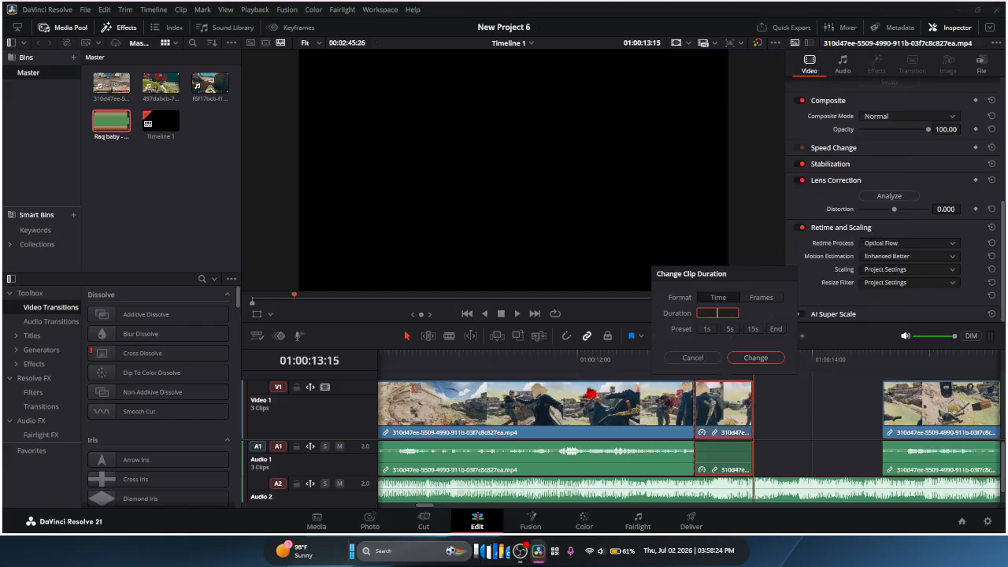
text(44)
key(Return)
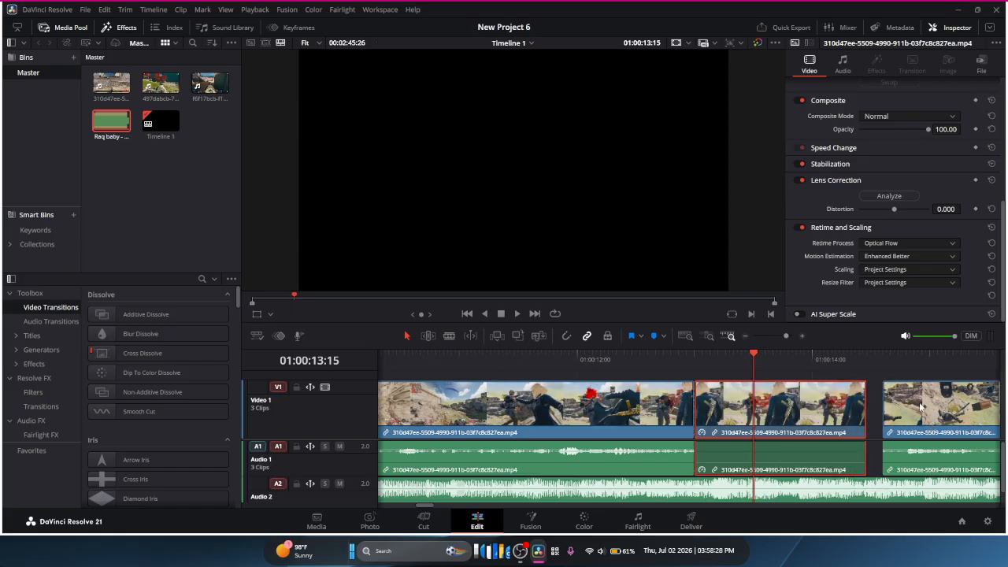
drag(920, 406, 901, 407)
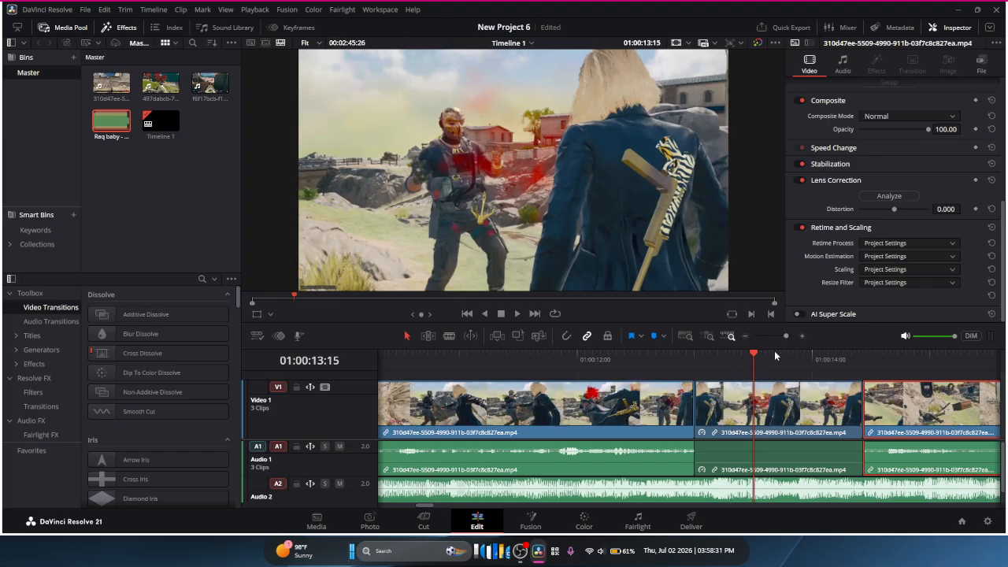
Step: Play part of the slowed segment and scrub through the following clip to 01:00:15:06
click(517, 314)
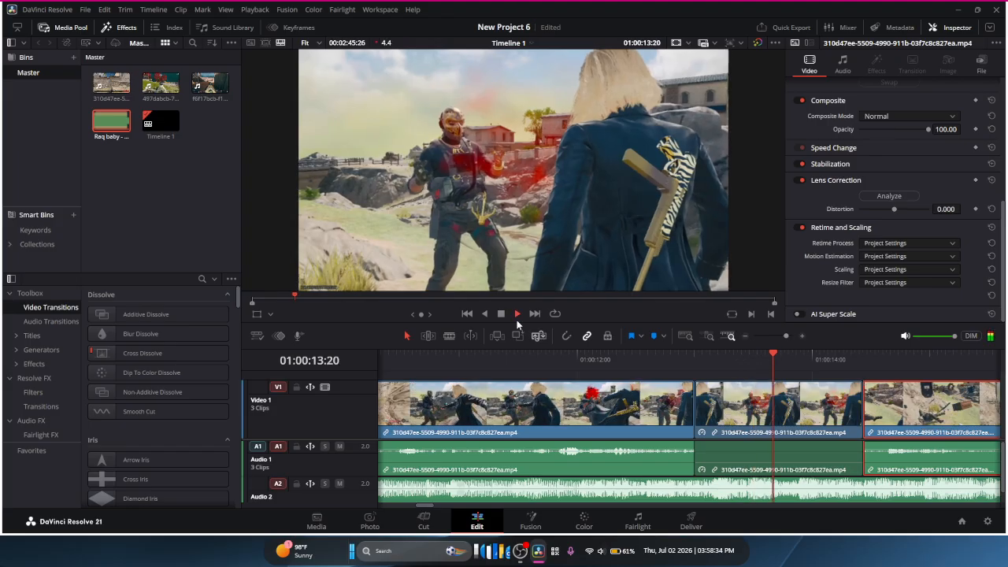
click(517, 316)
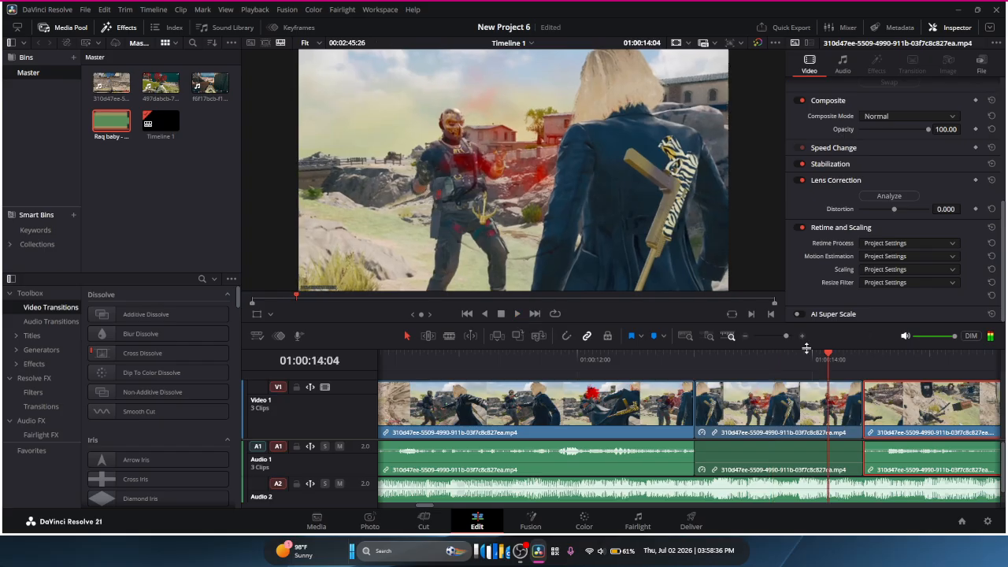
key(Left)
key(Left)
key(Left)
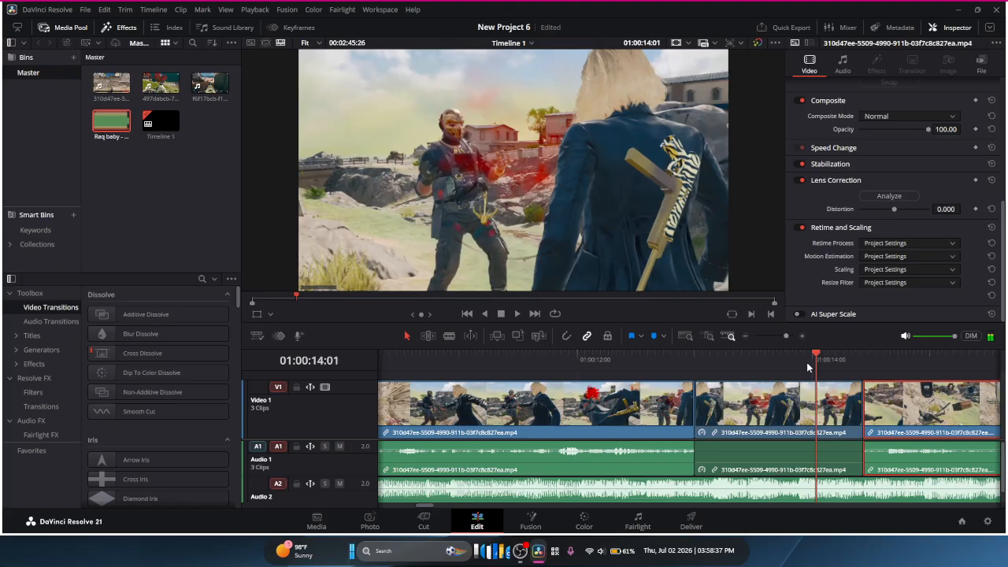
drag(807, 367, 954, 383)
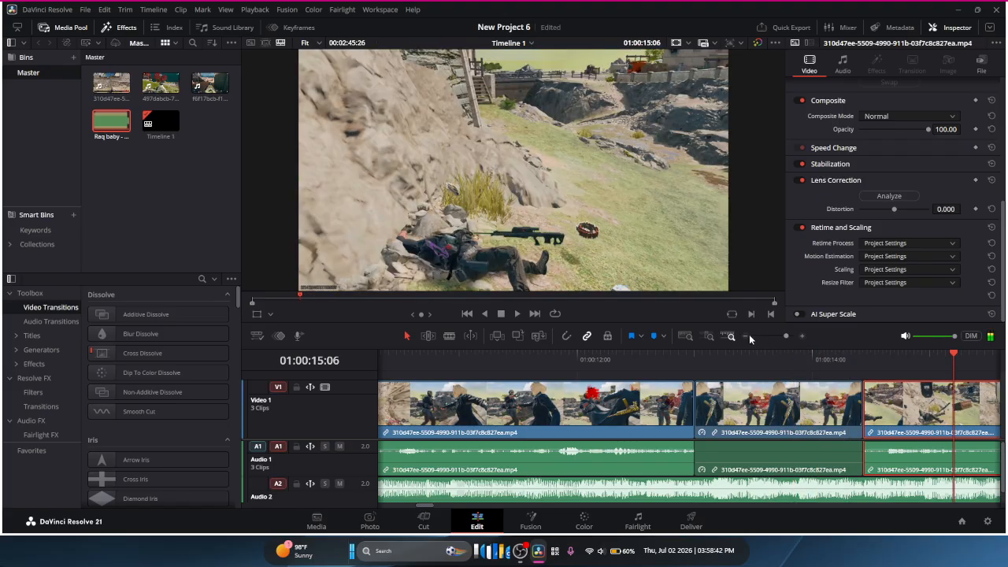
Step: Delete the leftover clip after the slowed segment and place the f6f17bcb gameplay clip on the first video track at 01:00:15:06
click(746, 336)
click(746, 336)
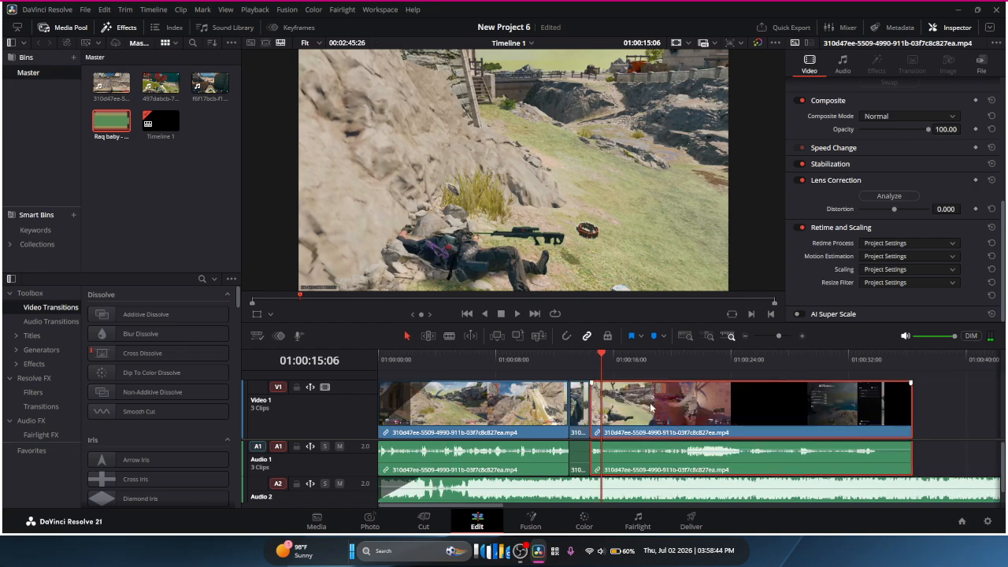
key(Delete)
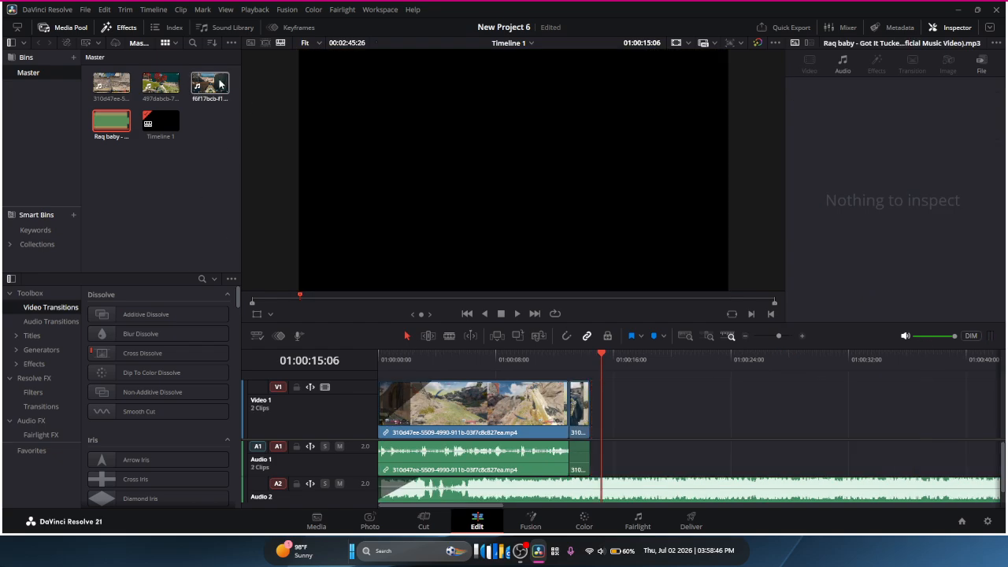
drag(209, 83, 605, 435)
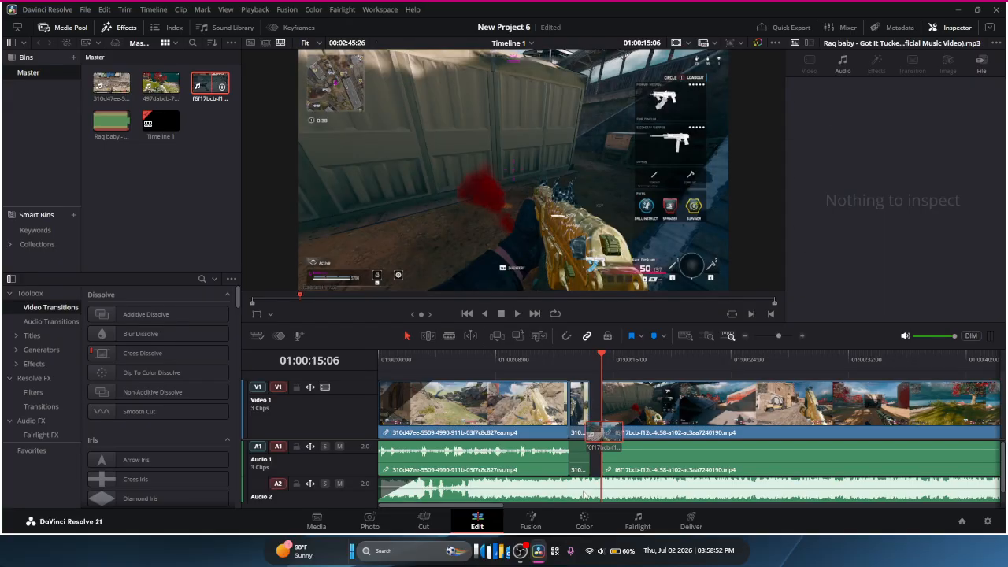
Step: Open the first gameplay clip in Fusion with the playhead at 01:00:10:02
drag(601, 356, 526, 362)
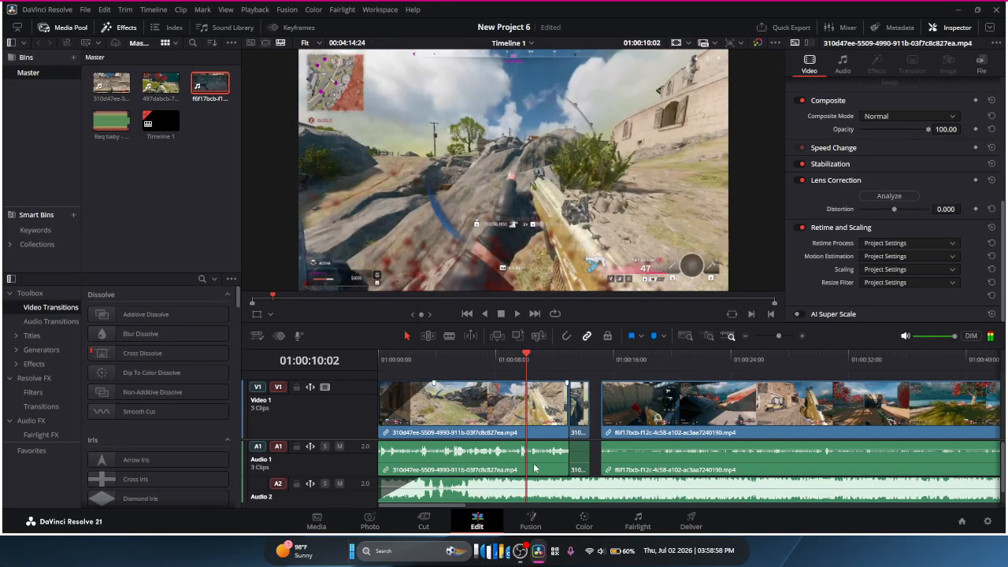
click(534, 468)
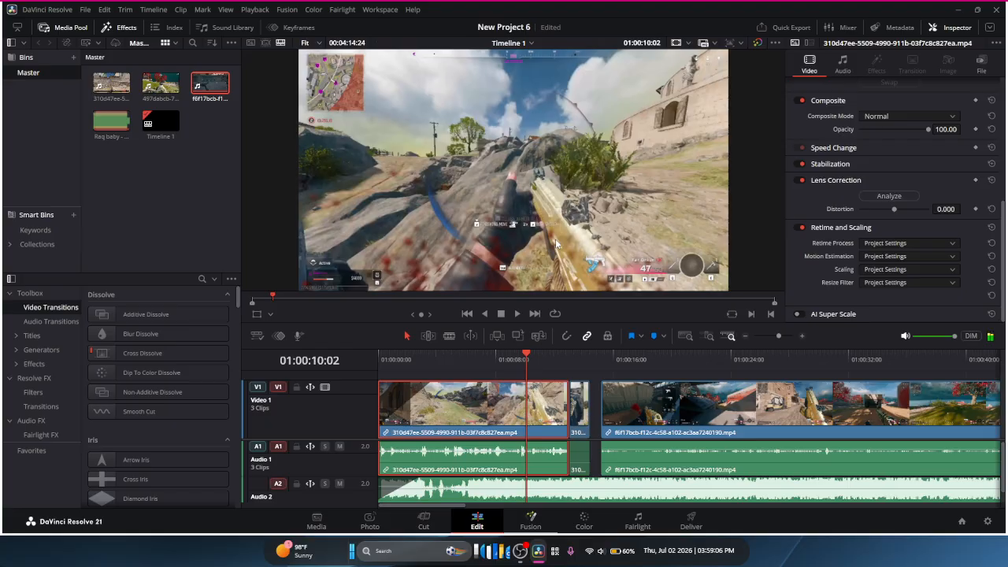
click(533, 523)
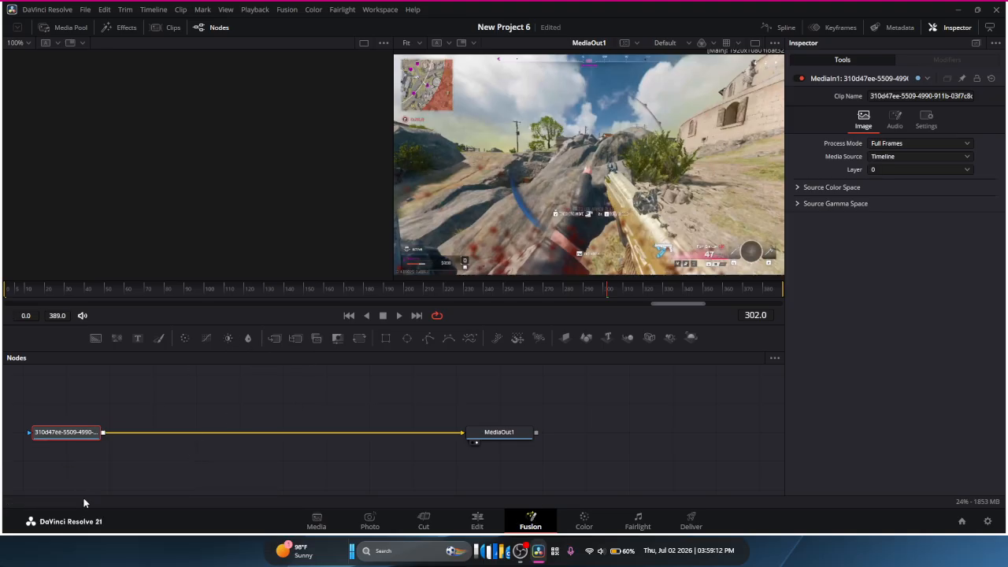
Step: Add a Brightness Contrast node between the clip's source and output, with saturation 1.63 and contrast 0.13
click(229, 339)
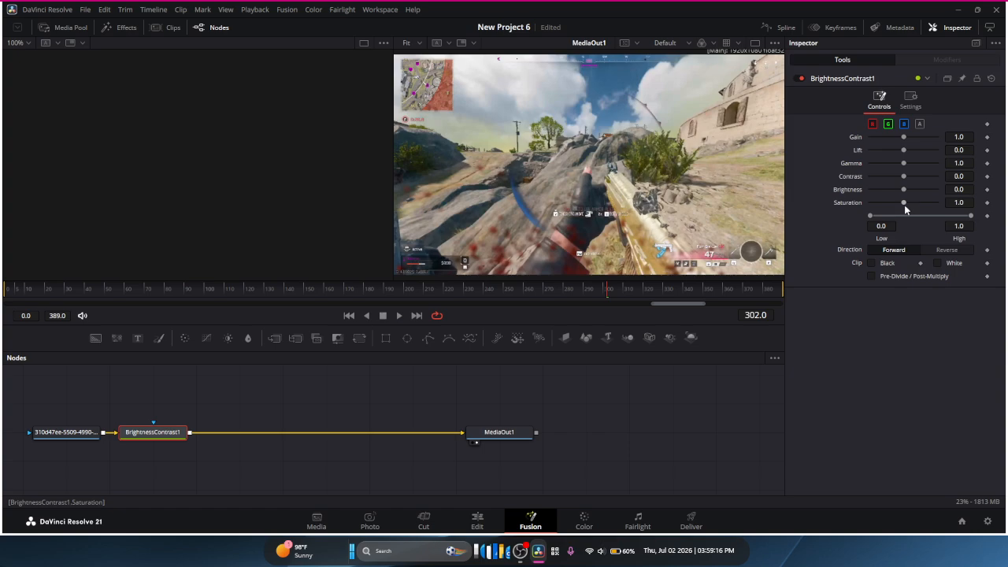
drag(905, 209, 910, 206)
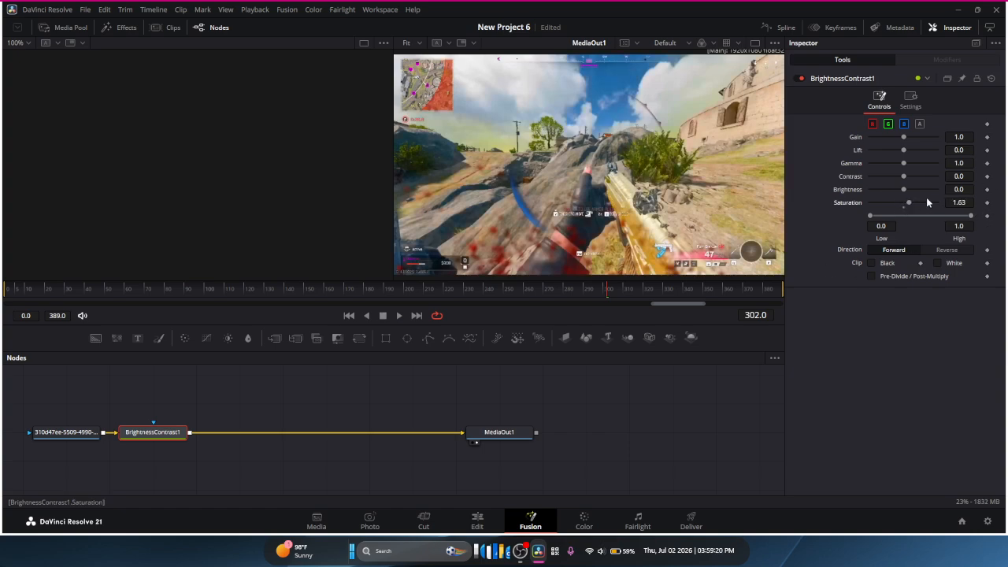
drag(905, 178, 908, 179)
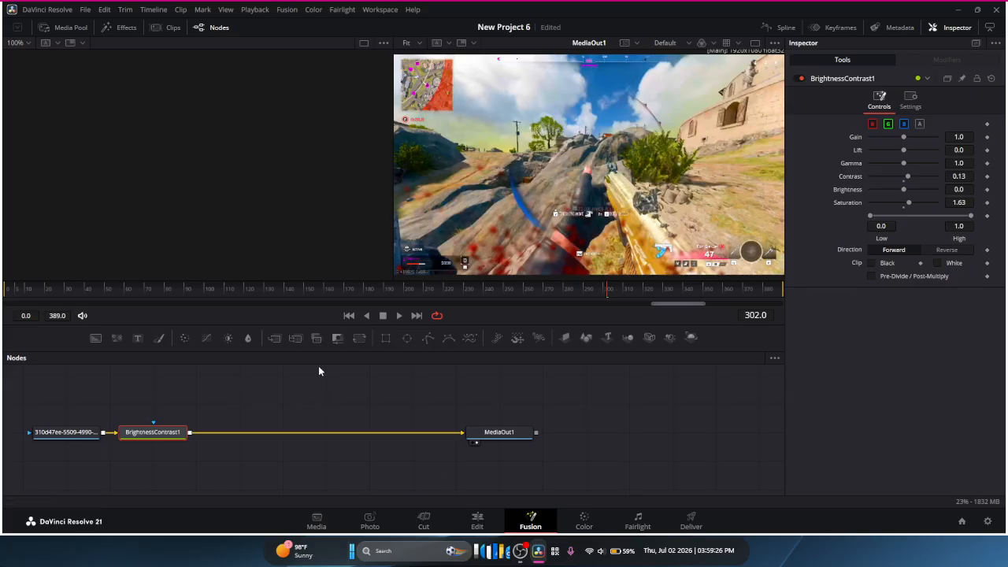
key(shift+space)
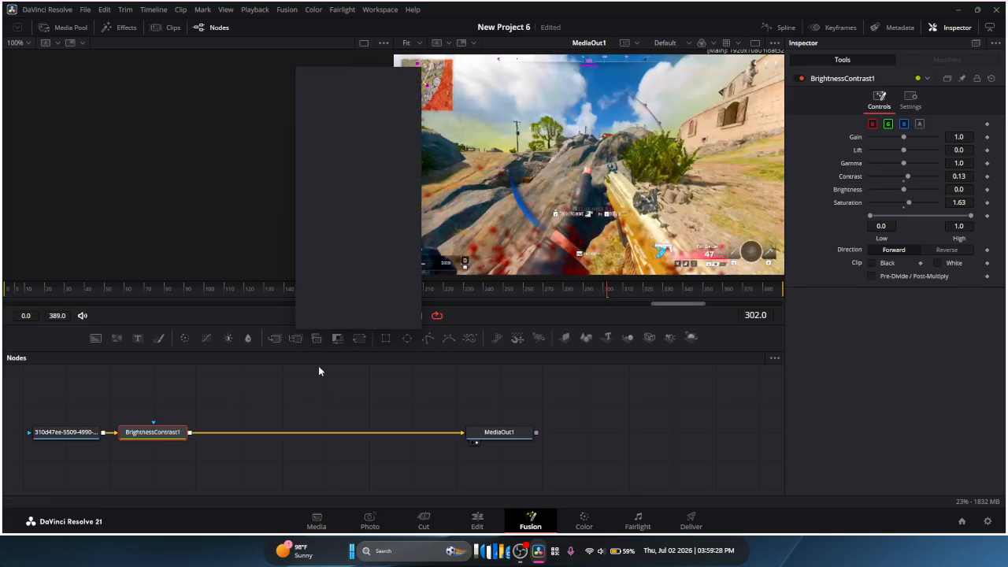
text(glow)
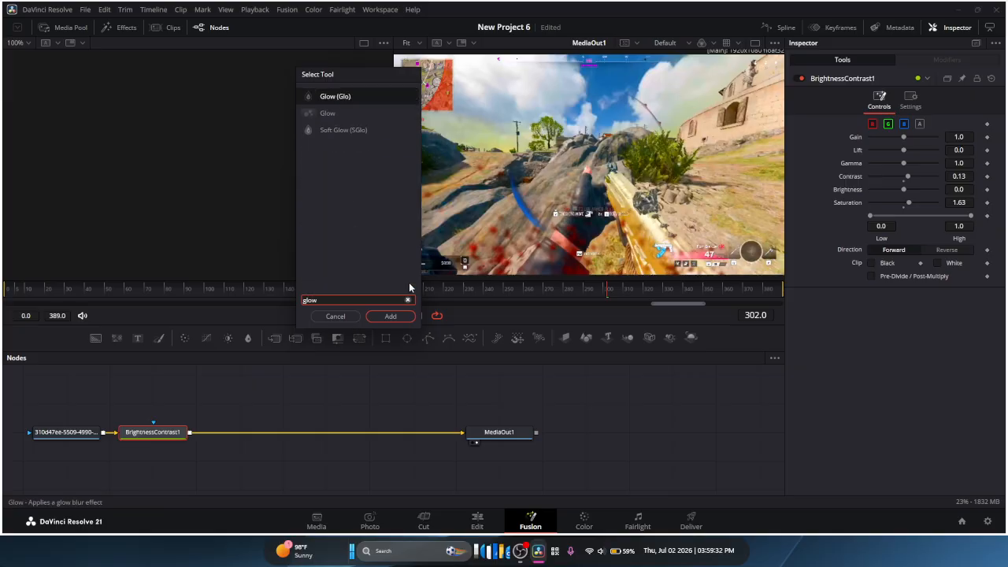
click(336, 316)
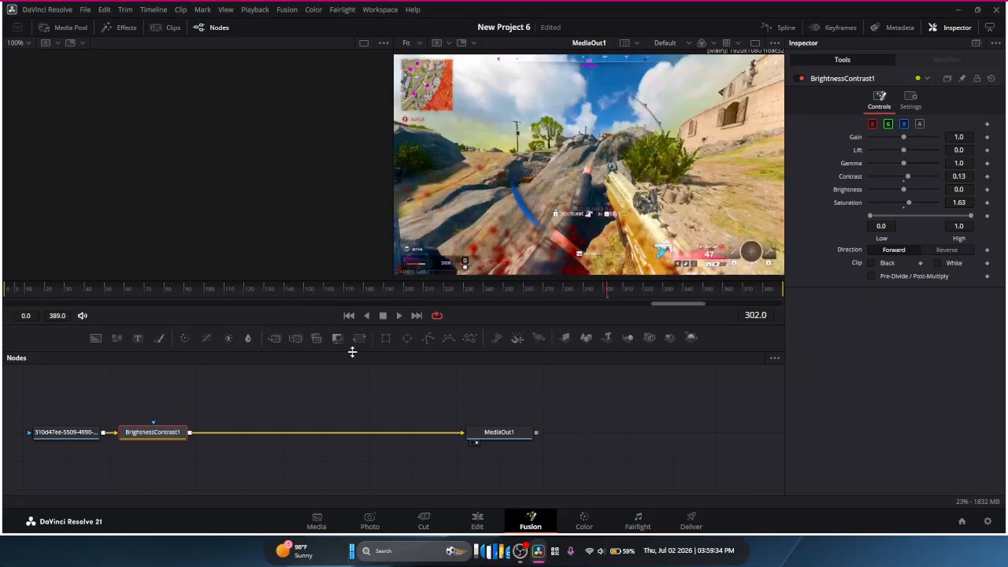
click(343, 386)
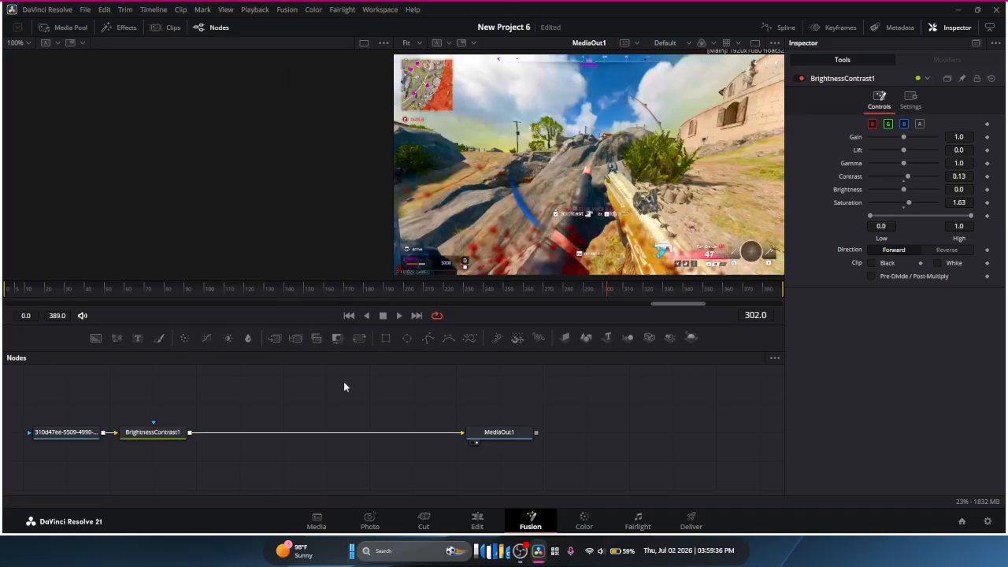
Step: Add a Glow node and connect it between the Brightness Contrast node and the clip's output
key(shift+space)
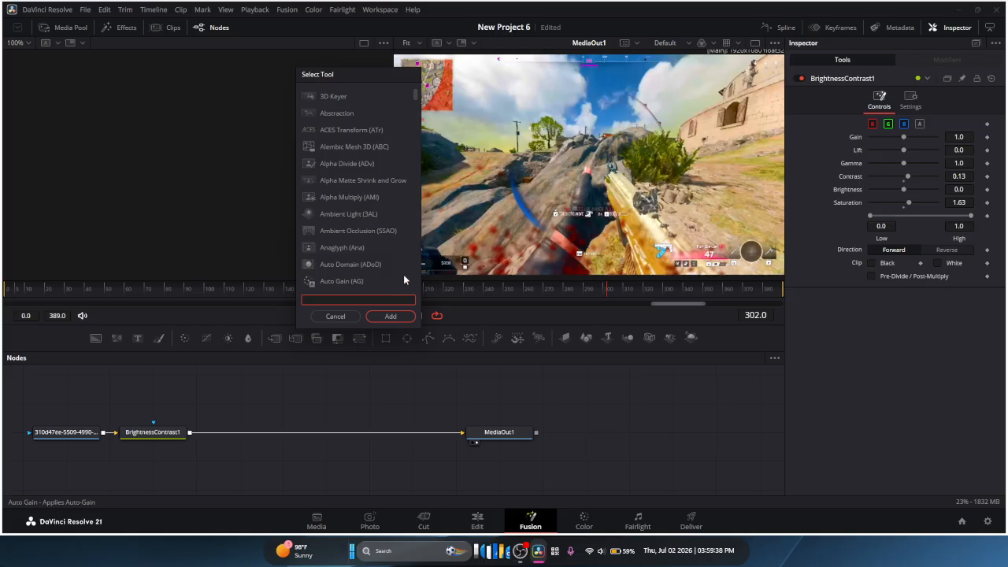
text(glow)
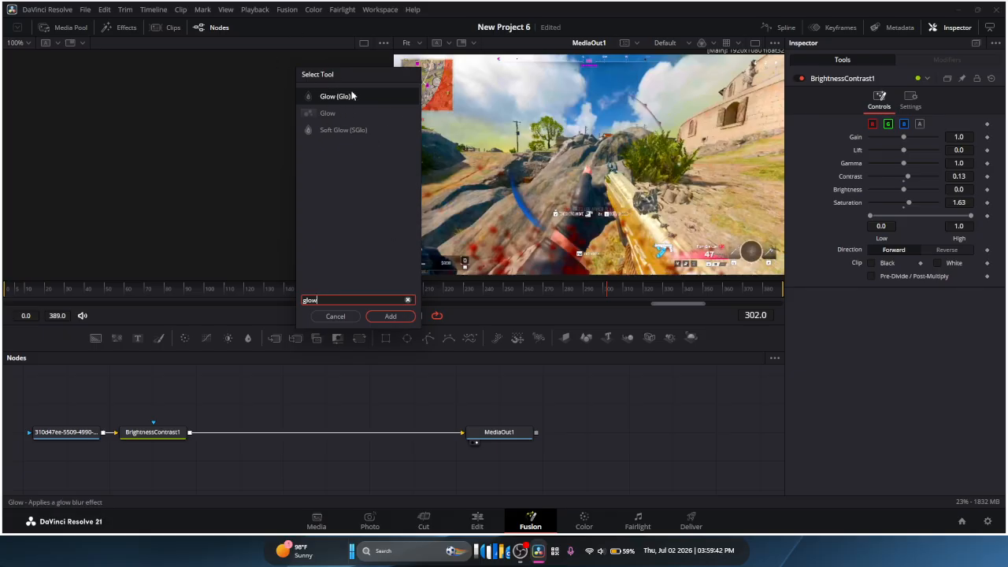
click(395, 317)
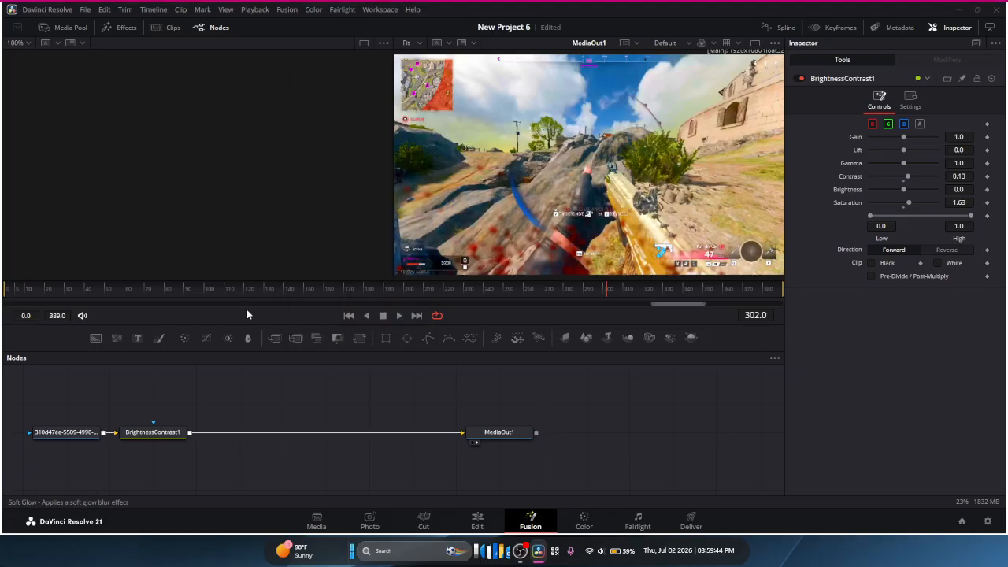
drag(312, 392, 194, 441)
drag(360, 397, 351, 426)
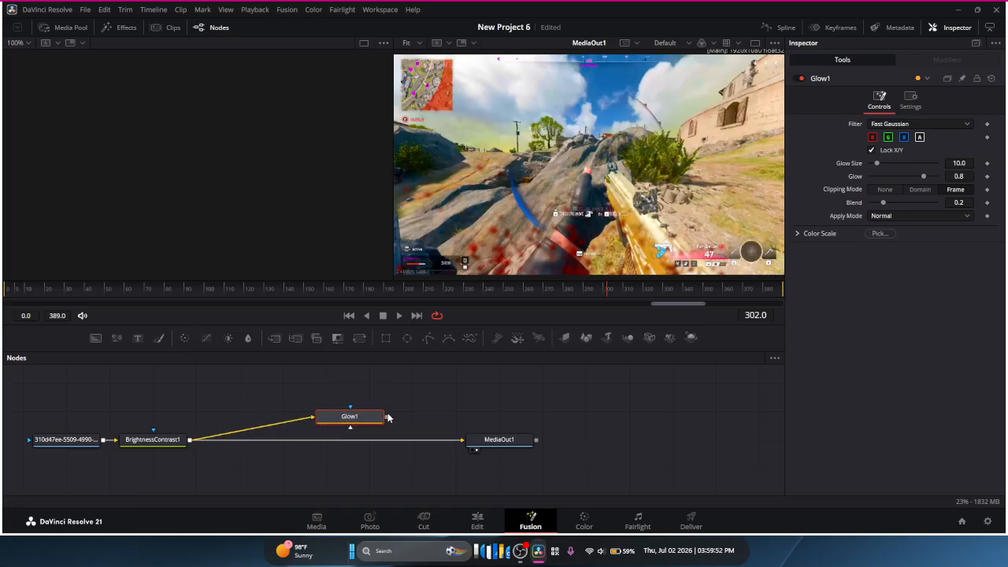
drag(387, 417, 478, 446)
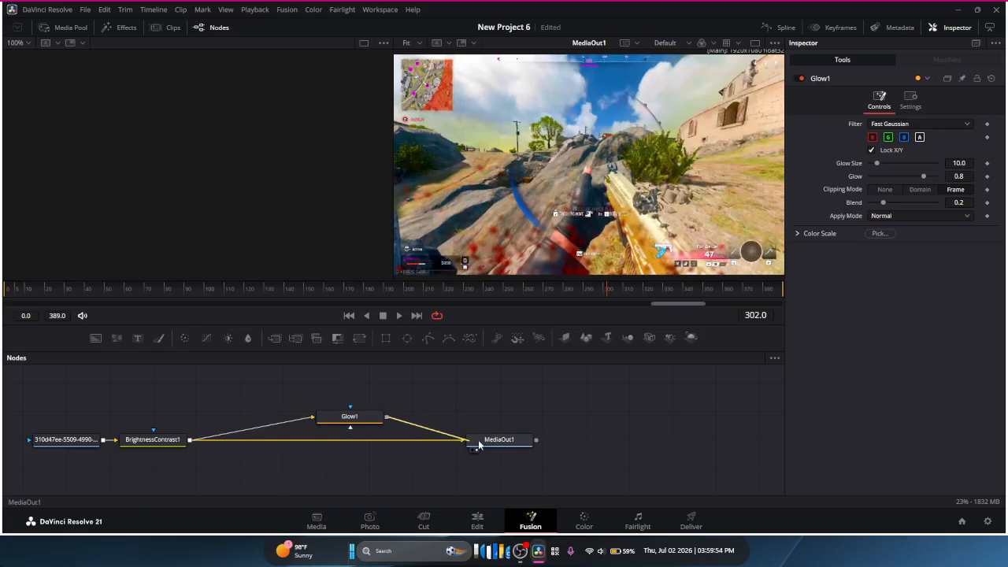
drag(364, 418, 378, 434)
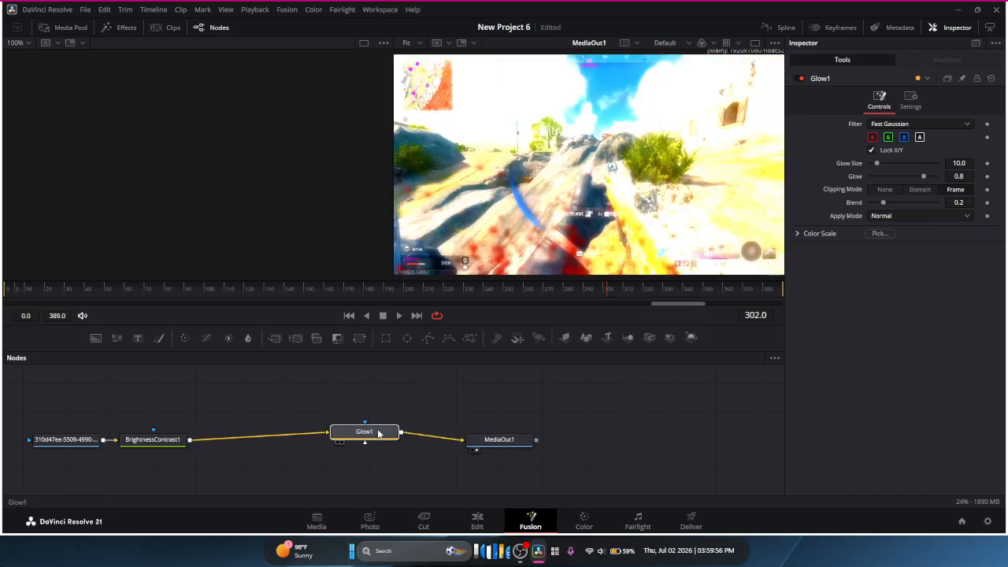
Step: Set the Glow node's glow size to 5.5 and glow to 0.63, and the Brightness Contrast node's brightness to -0.12
drag(878, 164, 875, 168)
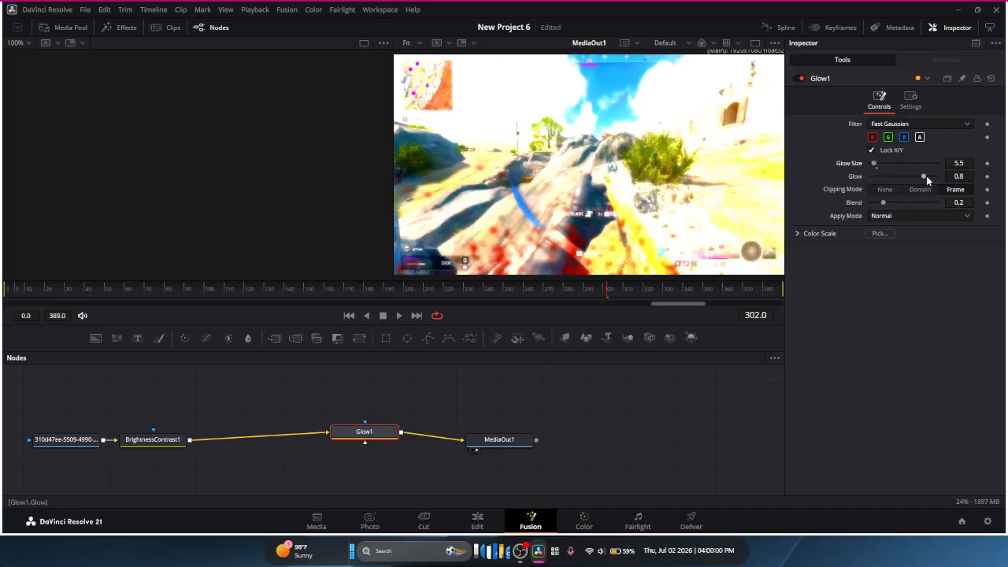
drag(927, 177, 913, 177)
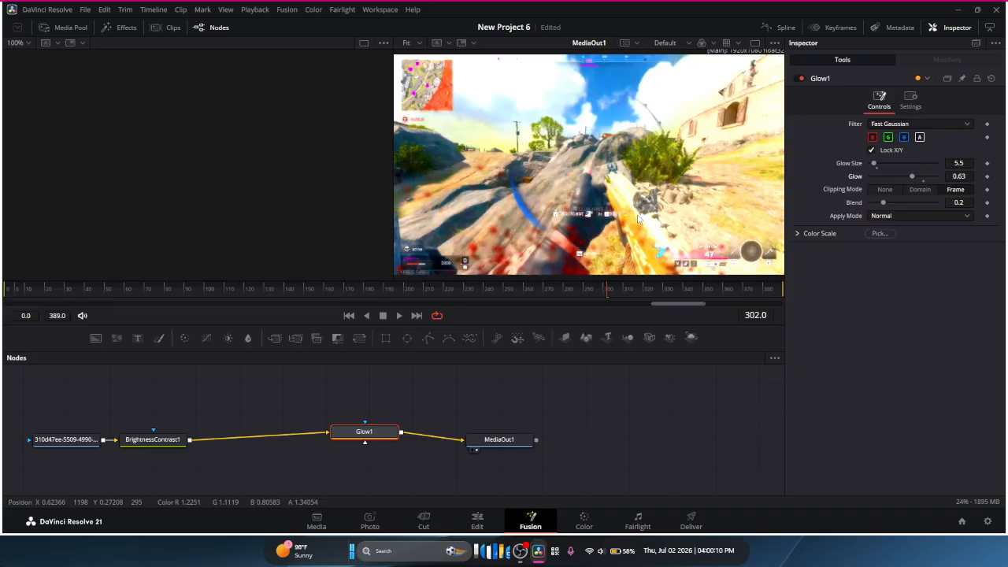
click(154, 439)
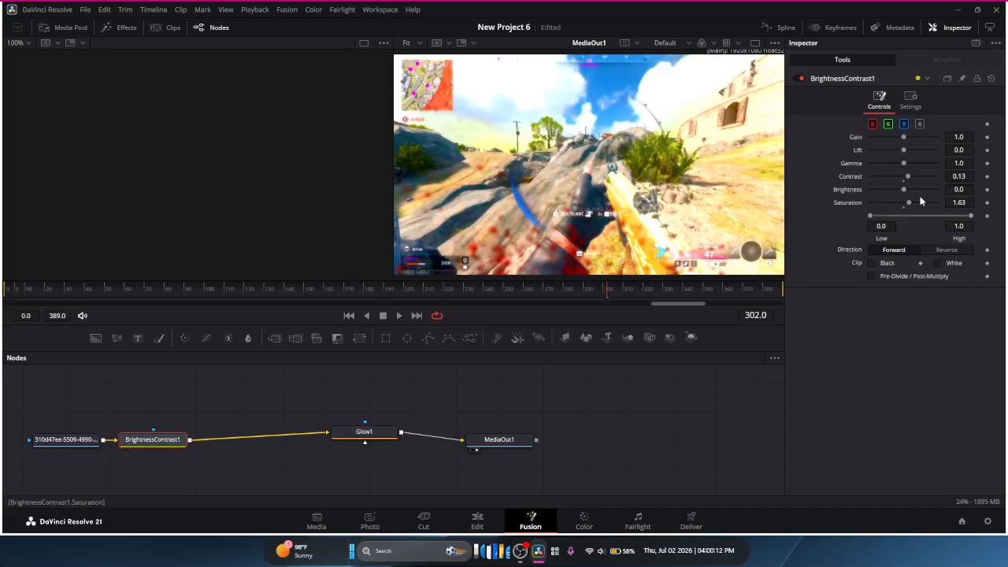
drag(904, 189, 899, 189)
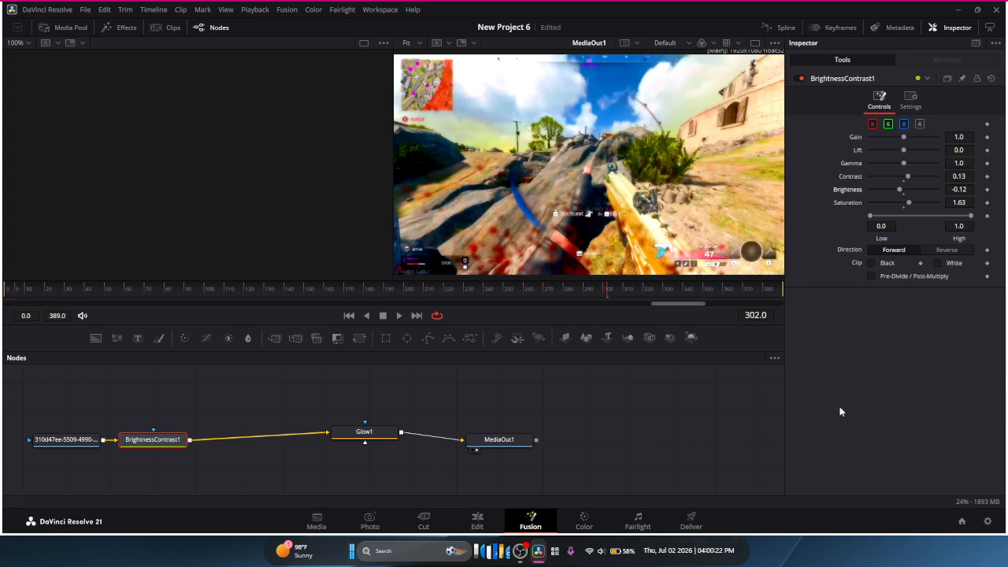
Step: Return to the edit timeline and scrub from the first gameplay clip into the slowed segment at 01:00:13:19
click(478, 520)
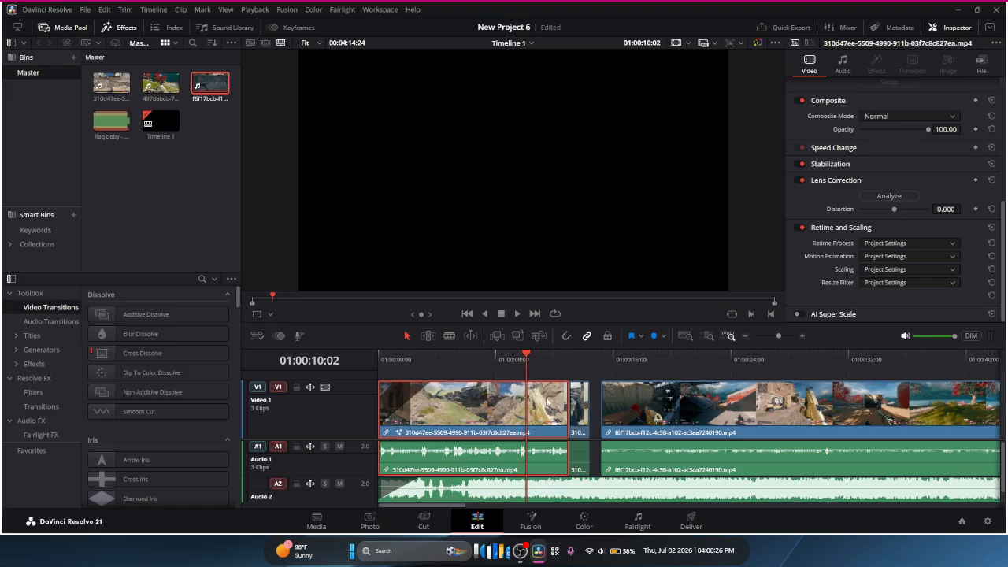
click(533, 360)
click(540, 359)
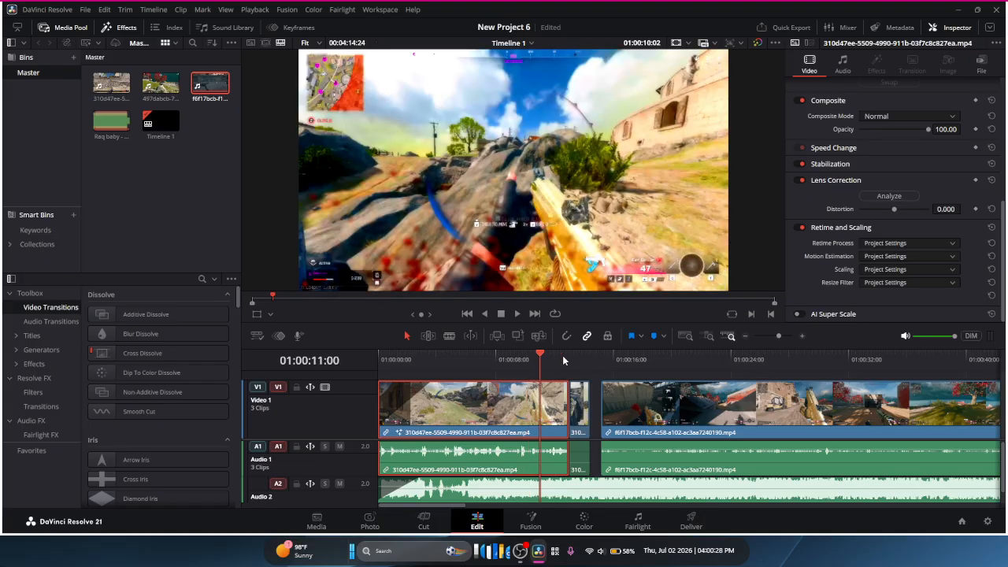
drag(564, 360, 579, 360)
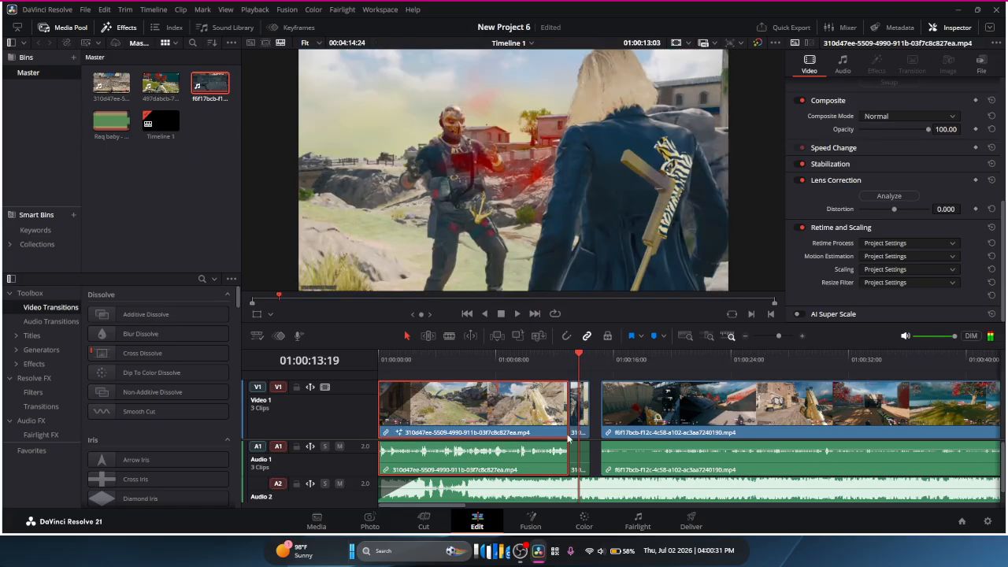
Step: Open the slowed segment in Fusion and add a Brightness Contrast node with saturation 1.44, brightness -0.09 and contrast 0.14
click(573, 430)
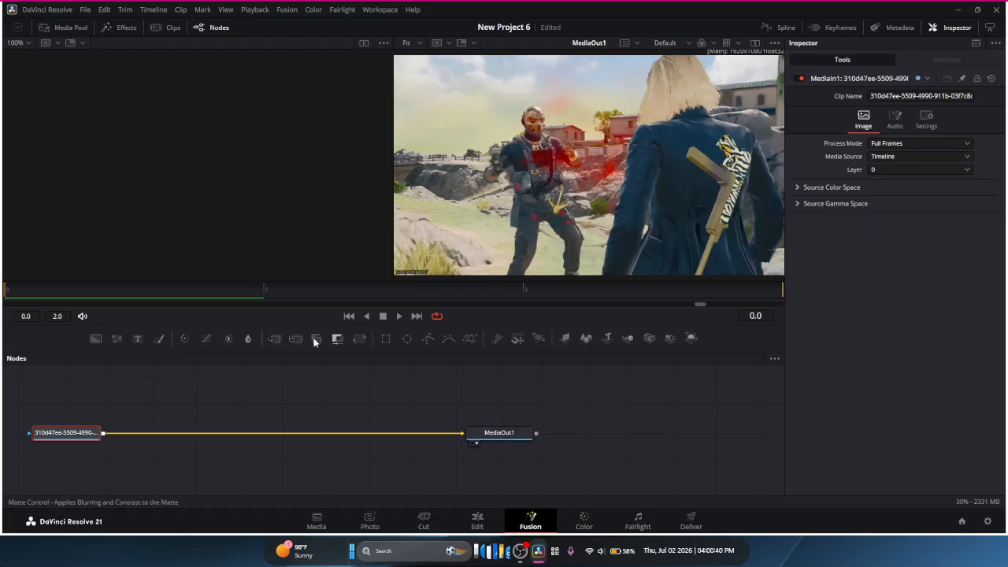
click(228, 338)
drag(907, 204, 909, 178)
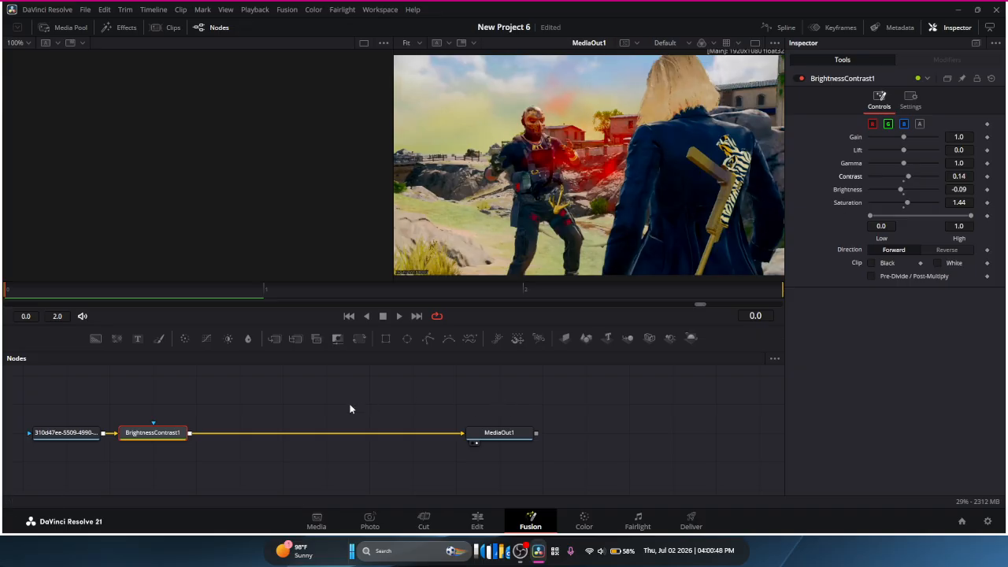
Step: Add a Glow node after the slowed segment's Brightness Contrast node, with glow size 5.5 and glow 0.63
key(shift+space)
text(glow)
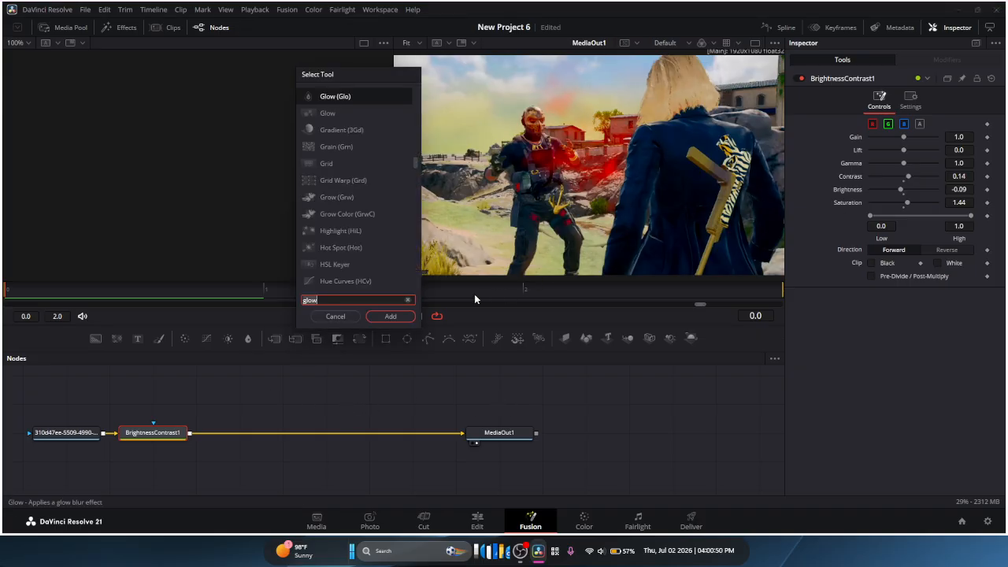
key(Return)
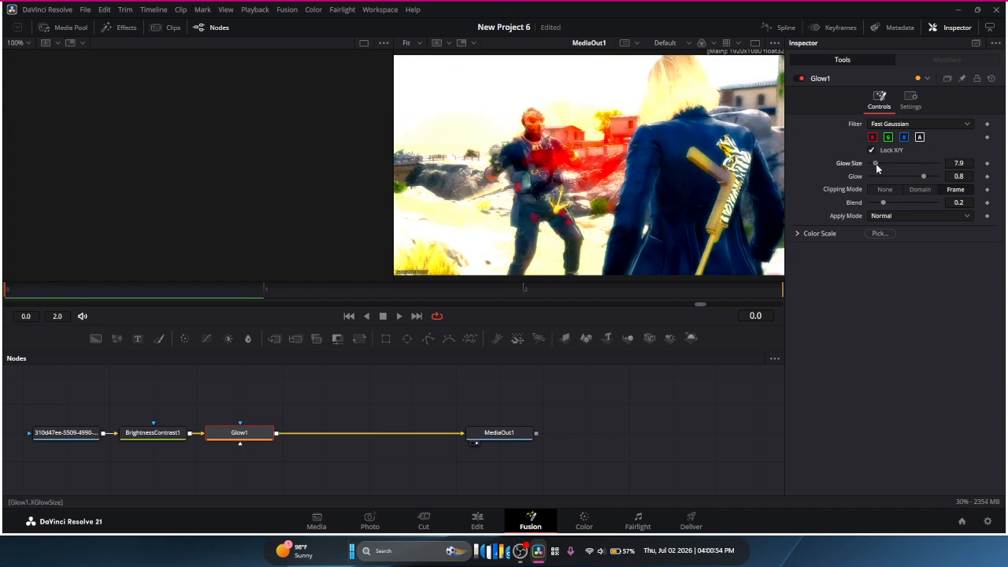
drag(876, 164, 912, 179)
scroll(542, 153, down, 1)
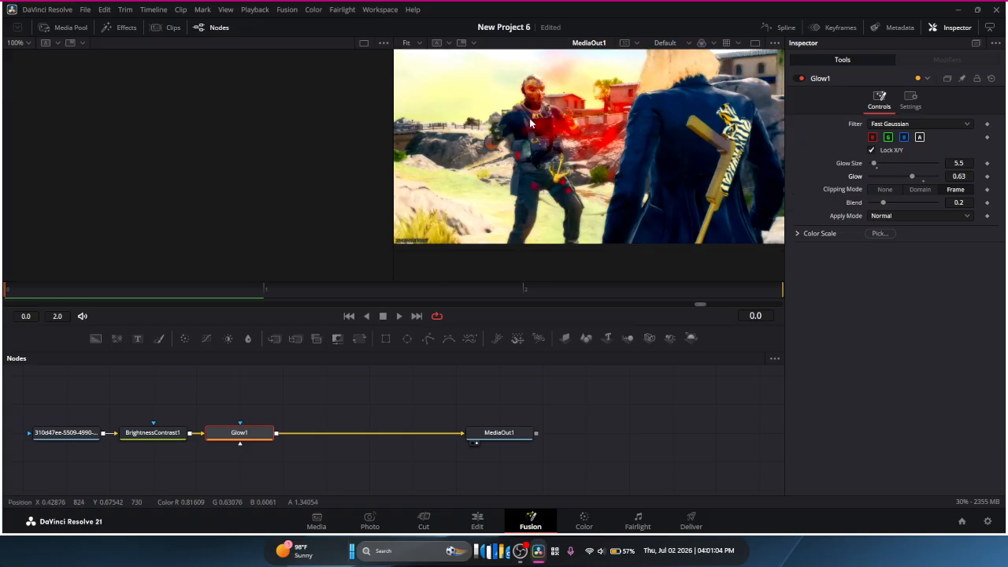
scroll(542, 152, up, 2)
scroll(542, 152, down, 2)
scroll(532, 237, up, 1)
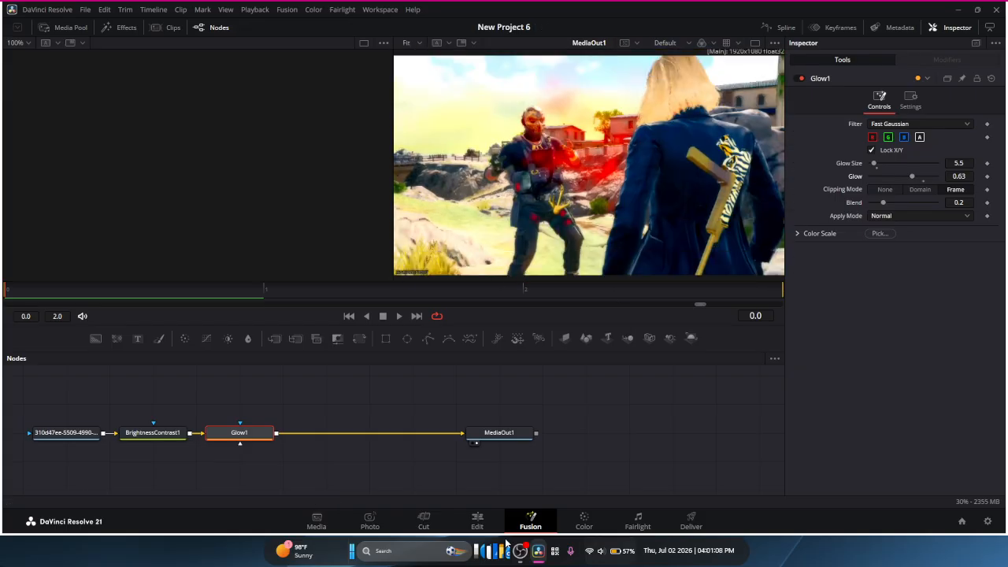
Step: Apply an Additive Dissolve at the cut between the first gameplay clip and the slowed segment, and preview it at 01:00:12:23
click(478, 521)
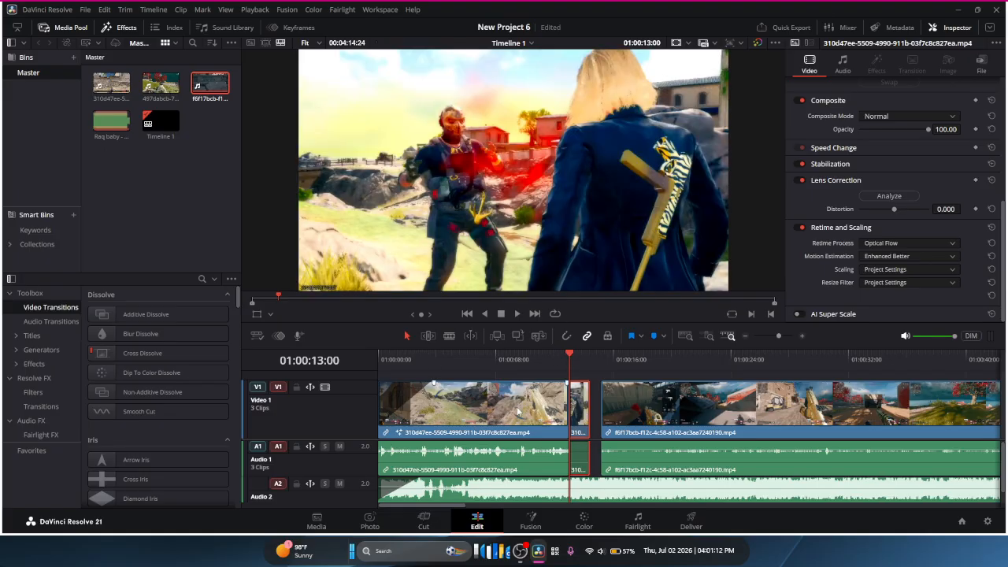
drag(574, 358, 599, 355)
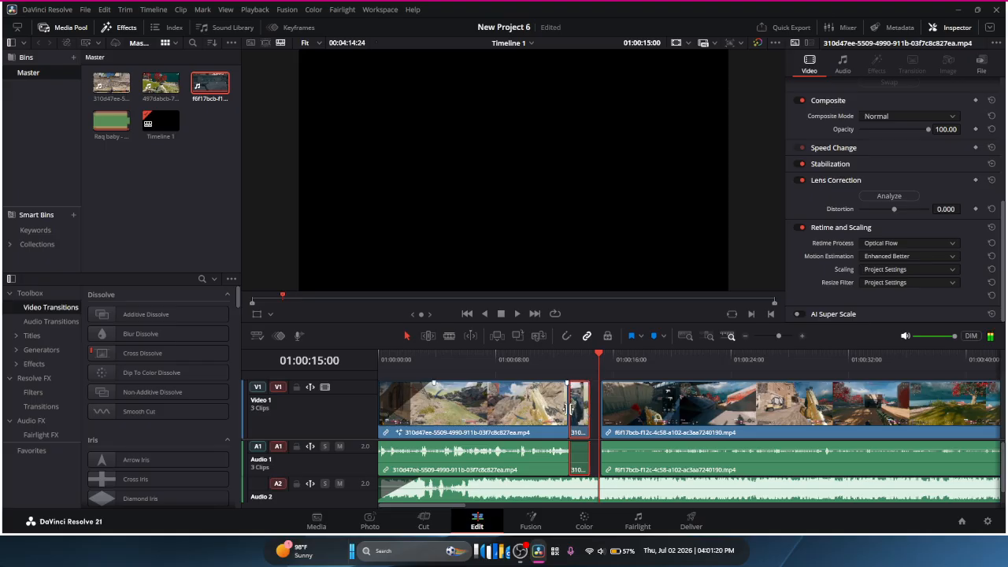
click(570, 408)
click(165, 317)
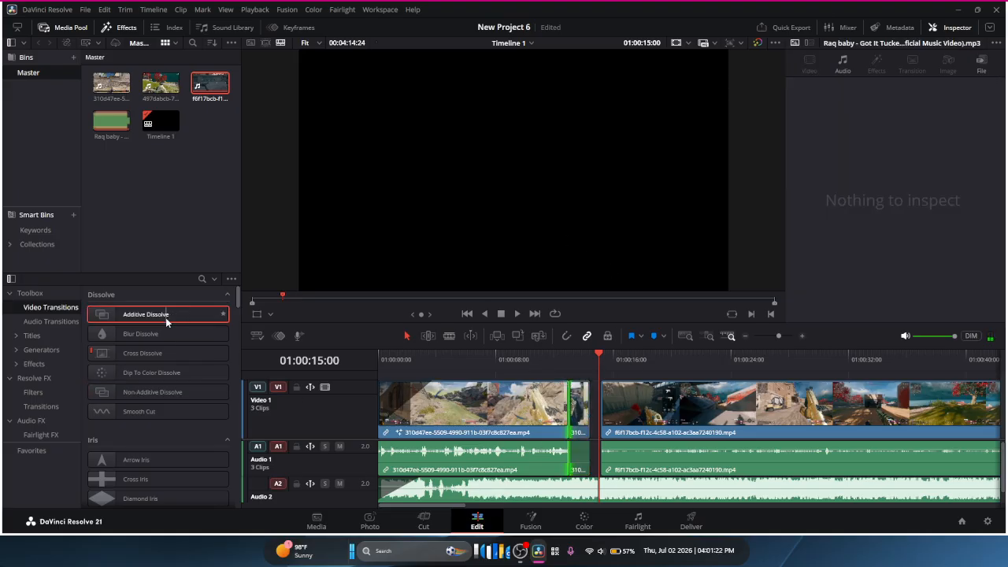
drag(166, 322, 567, 400)
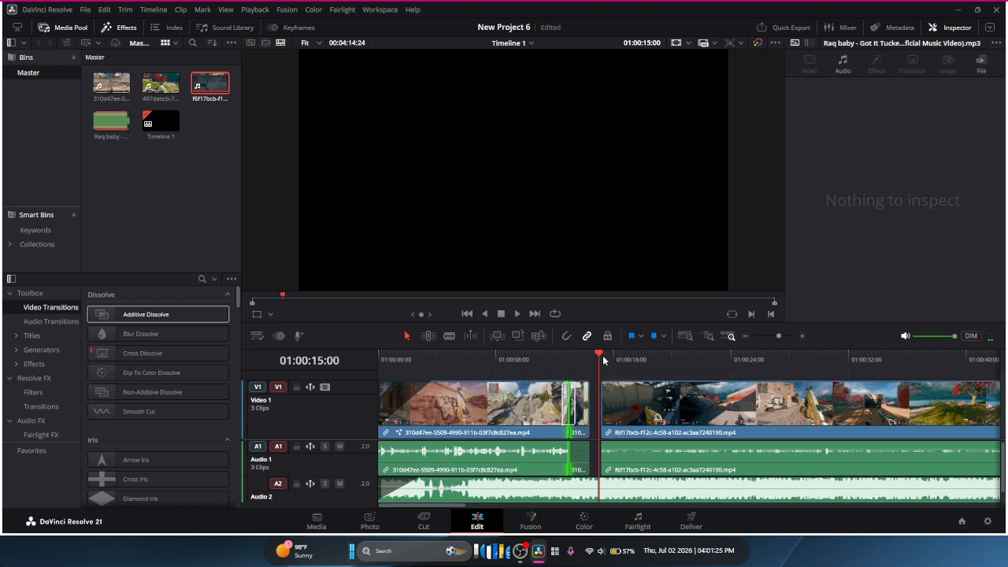
drag(604, 360, 566, 356)
click(587, 474)
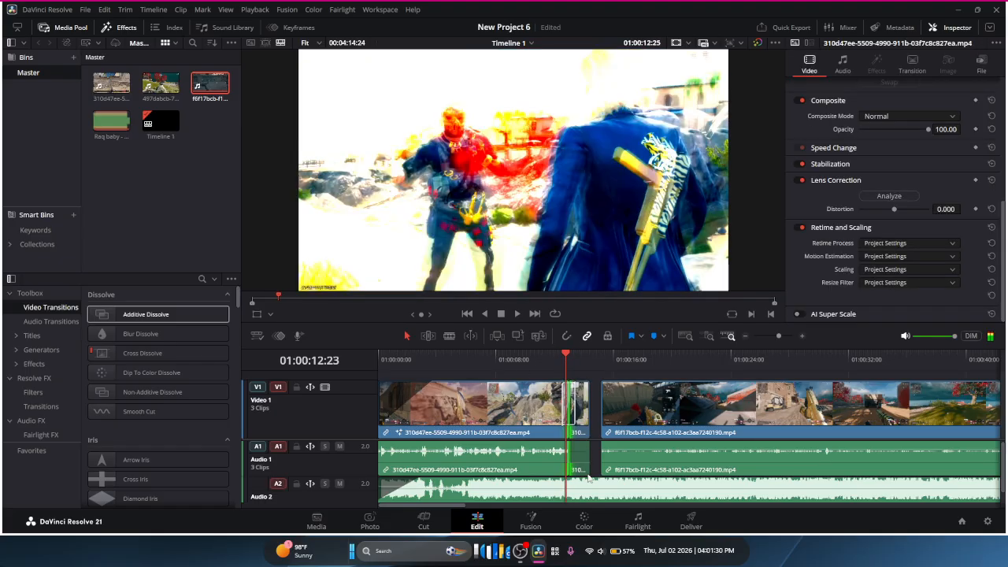
scroll(417, 209, up, 2)
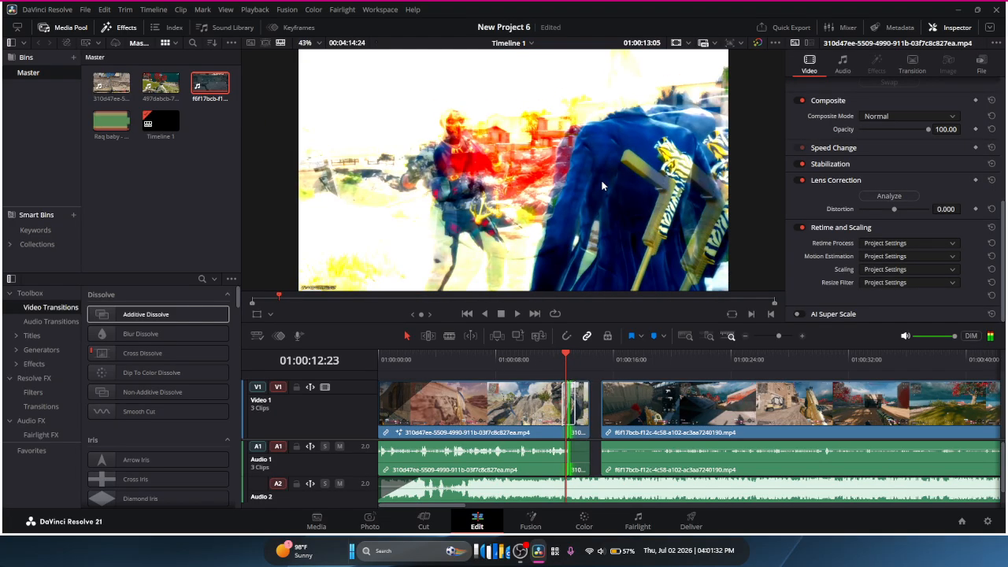
scroll(502, 163, down, 1)
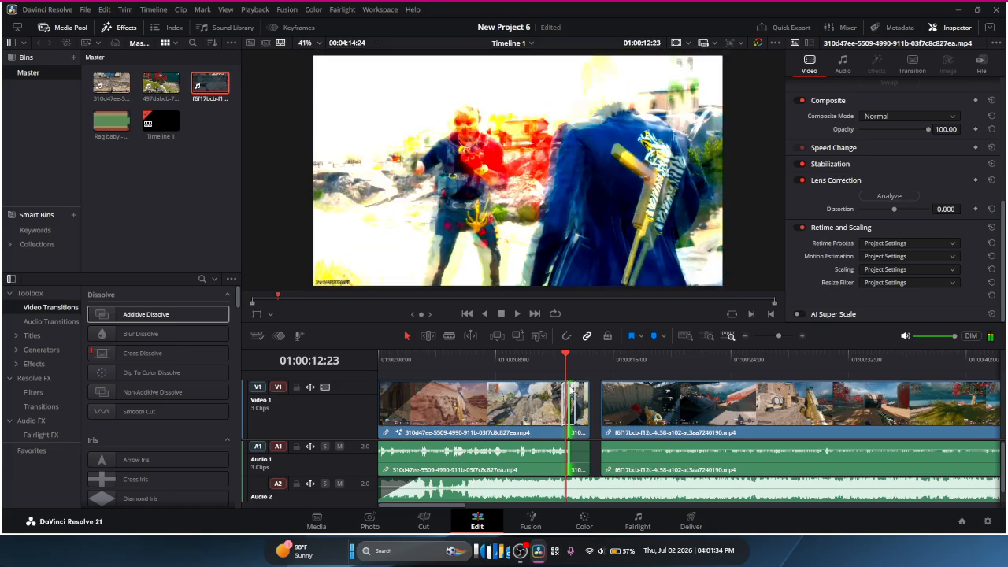
Step: Open the f6f17bcb clip in Fusion at 01:00:19:21 and add a Brightness Contrast node with saturation 2.21, brightness -0.05 and contrast 0.08
drag(564, 355, 669, 371)
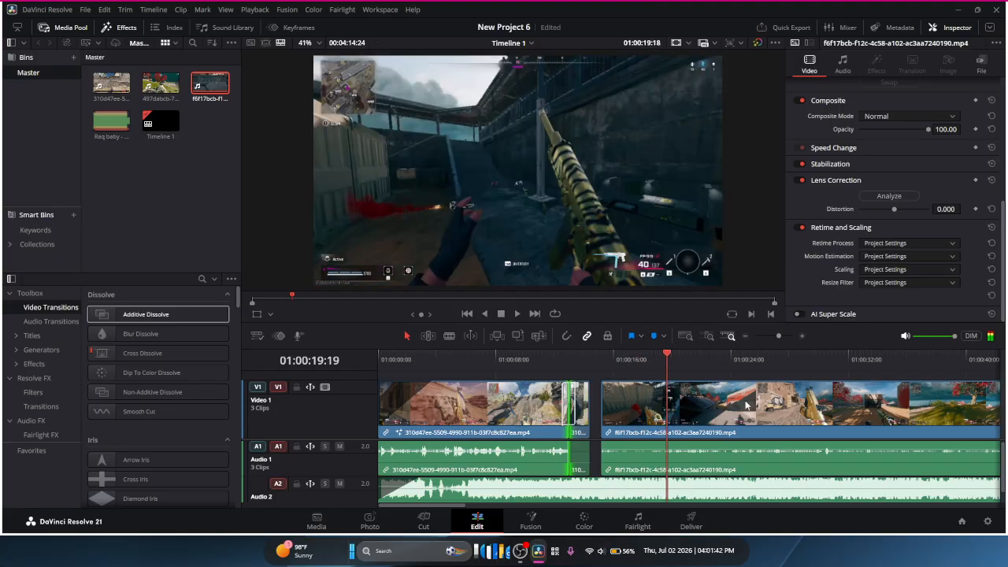
click(786, 408)
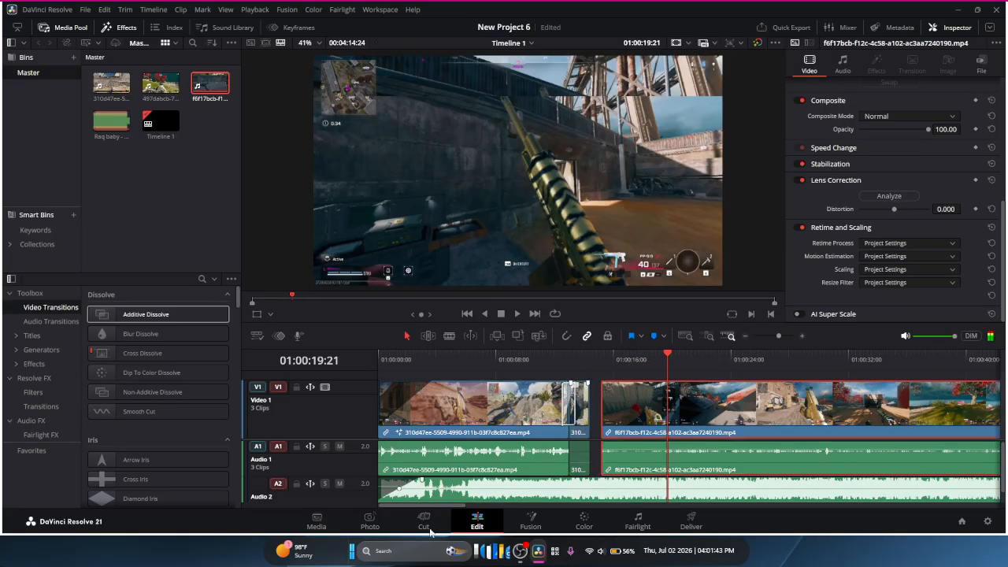
click(539, 529)
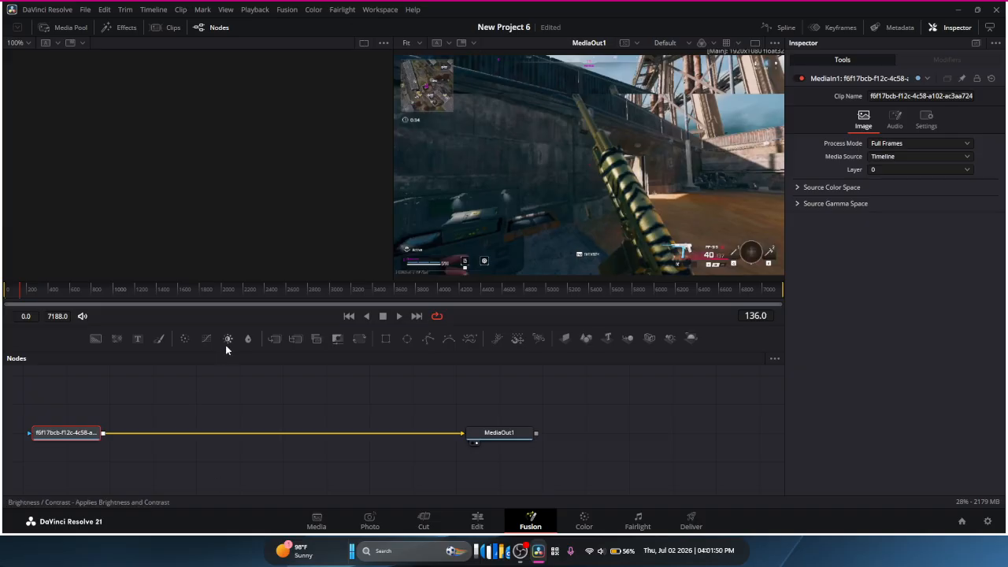
click(227, 338)
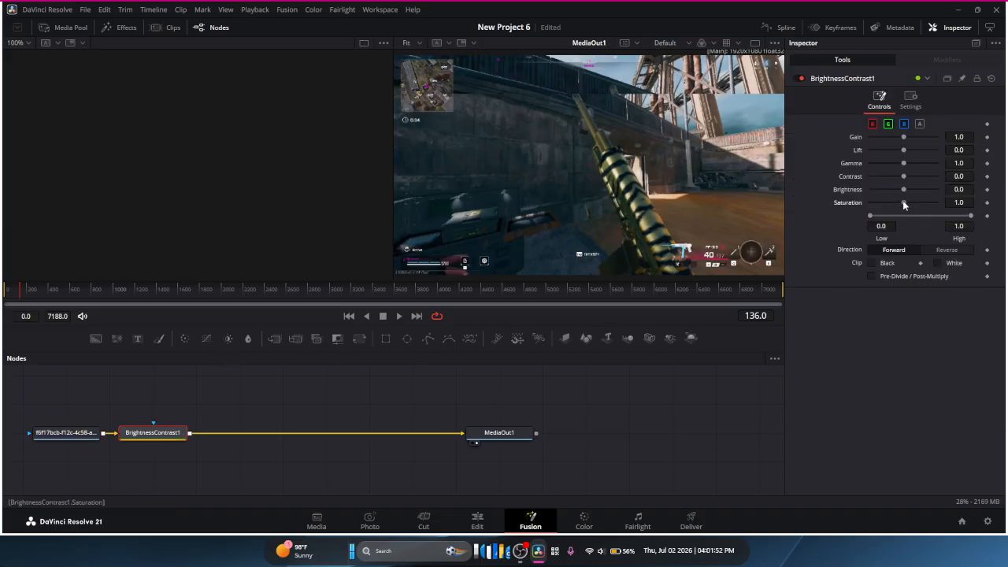
drag(905, 203, 907, 178)
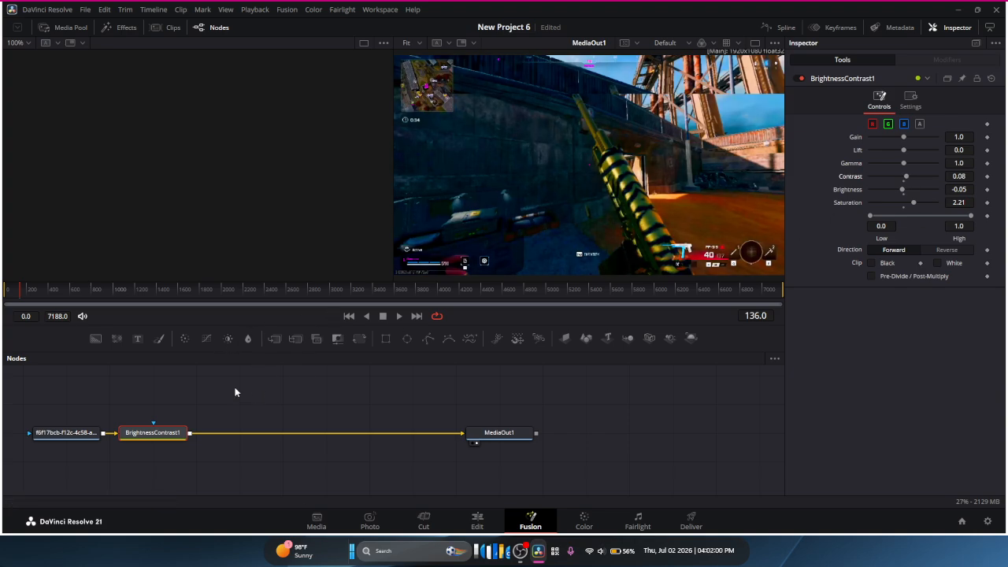
Step: Add a Glow node after the f6f17bcb clip's Brightness Contrast node, with glow size 5.5 and glow 0.63
key(shift+space)
text(glow)
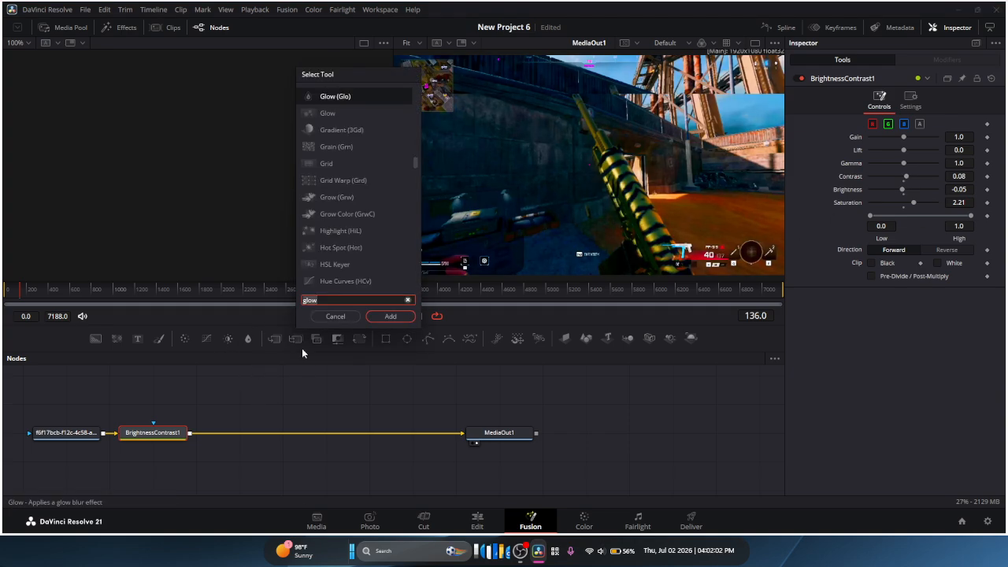
click(411, 316)
key(Return)
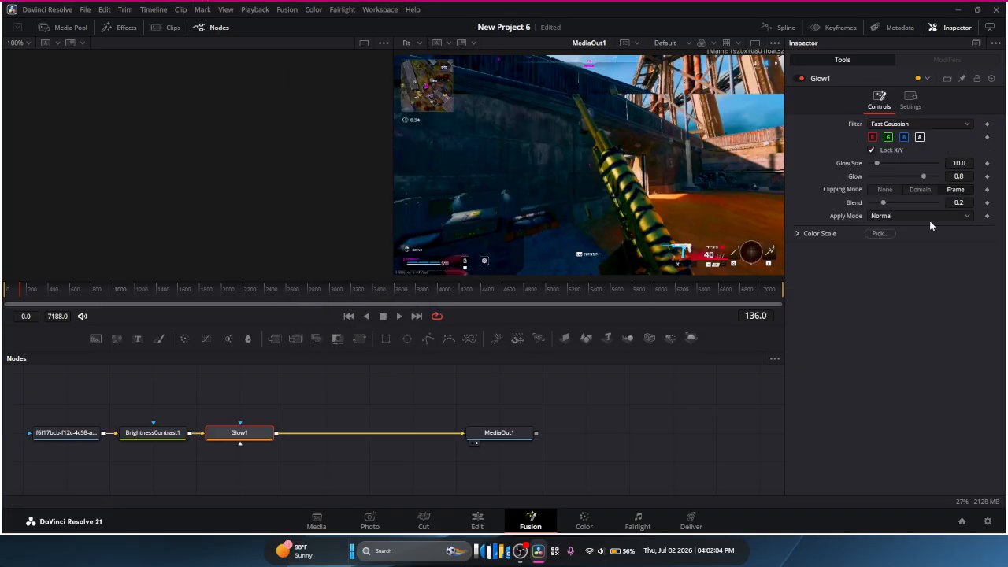
drag(876, 165, 873, 167)
right_click(873, 167)
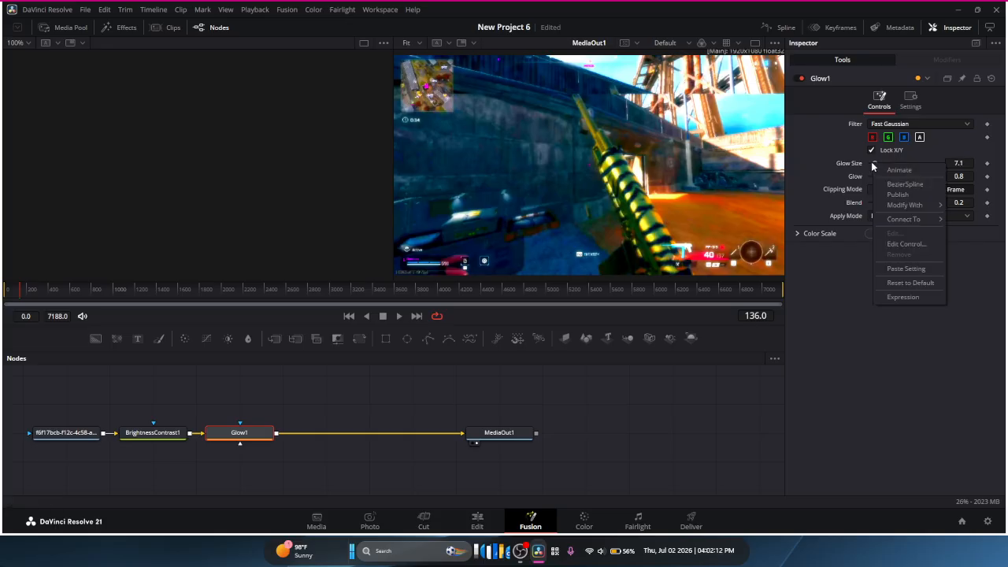
click(959, 163)
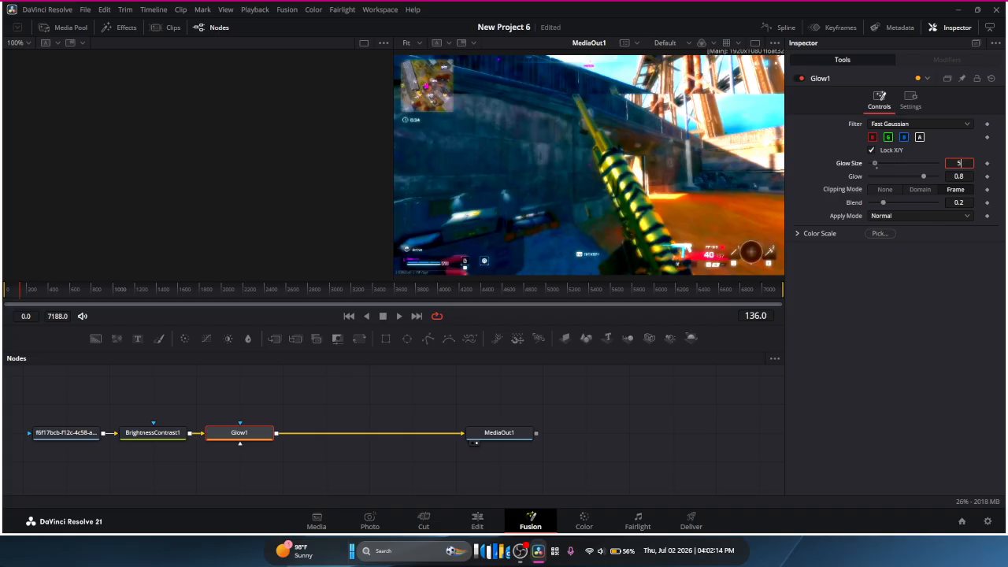
key(Tab)
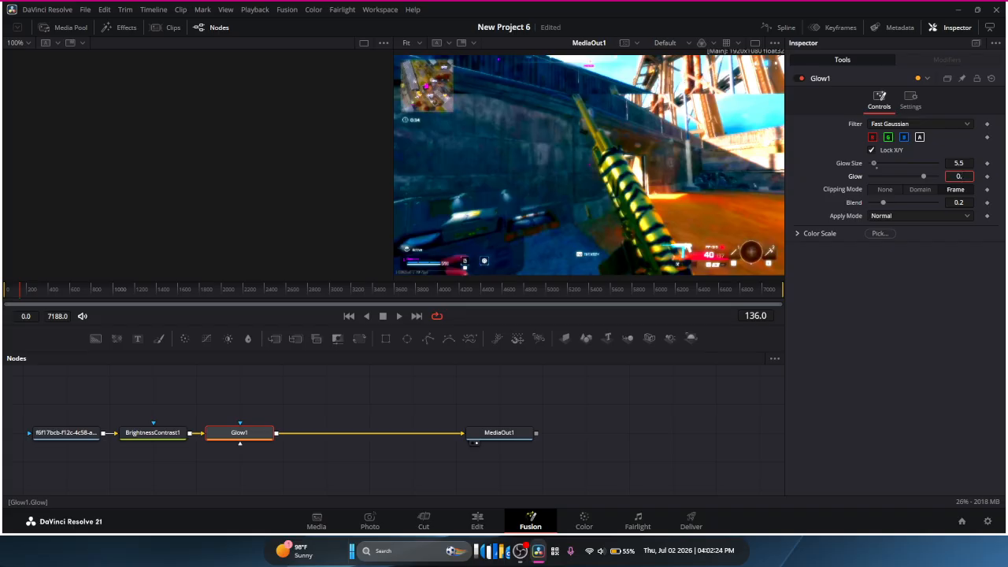
key(Tab)
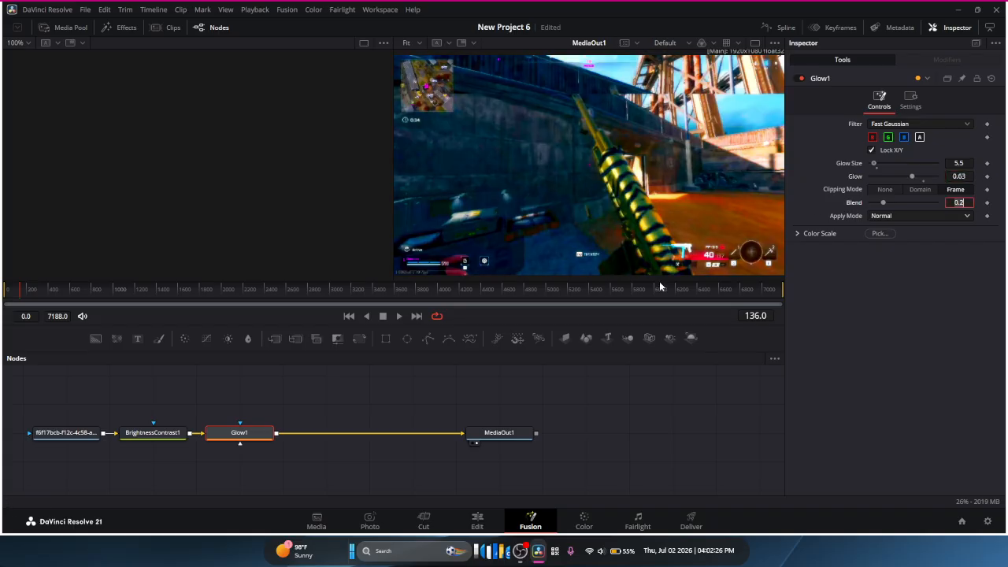
Step: Return to the Edit page and review the f6f17bcb clip's footage from 01:00:19:21 to around 01:02:16:20 for highlights
click(477, 522)
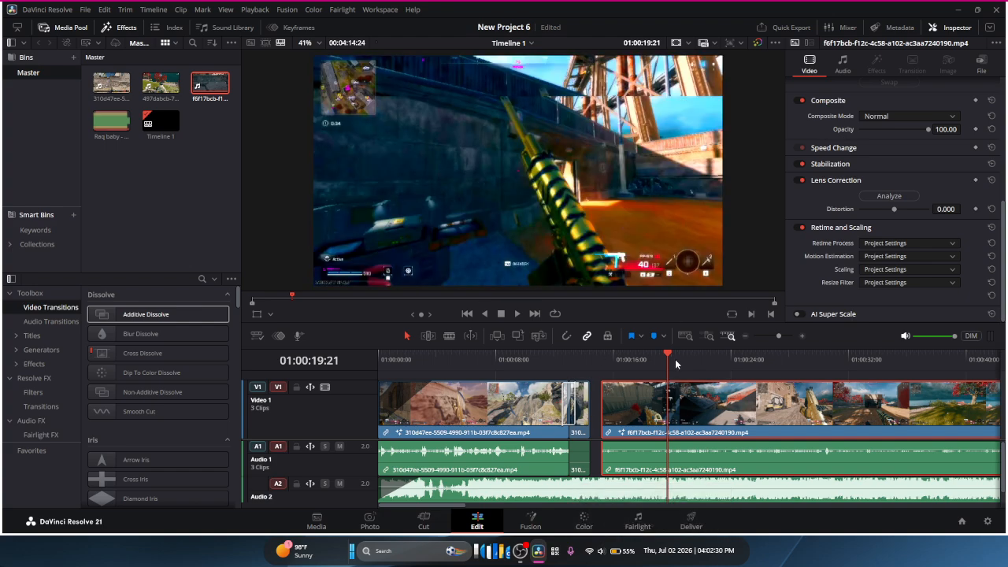
drag(668, 361, 835, 357)
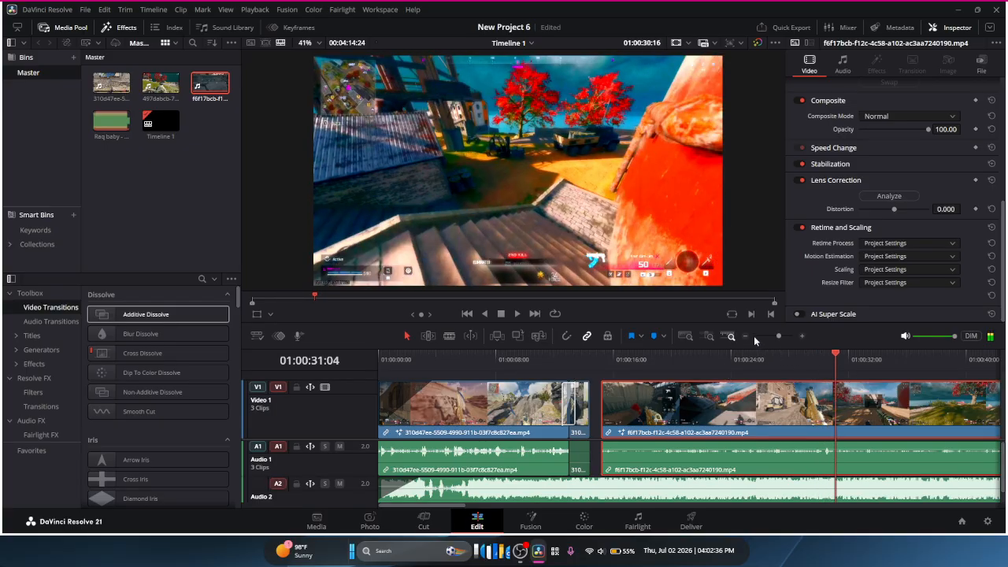
click(746, 336)
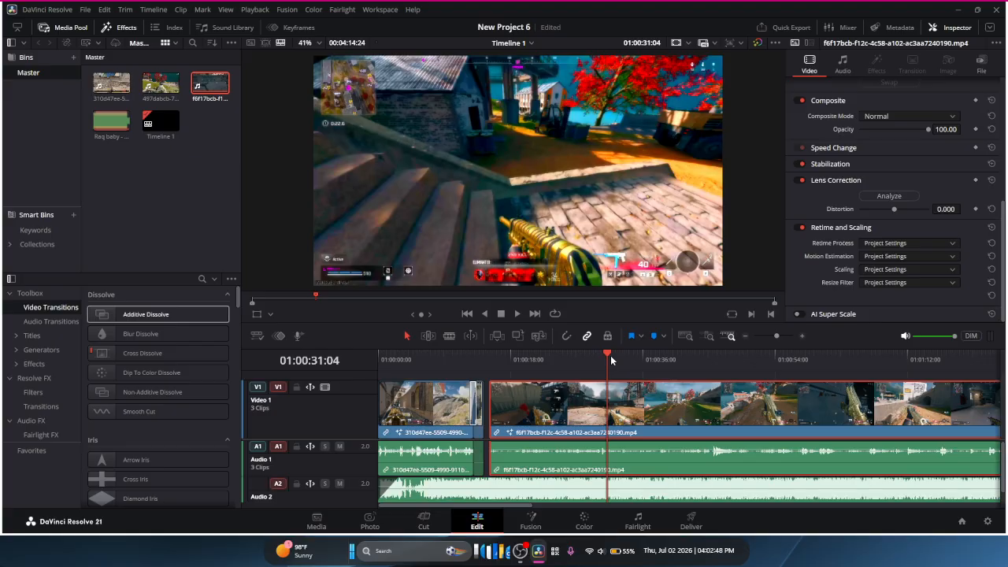
drag(611, 360, 837, 353)
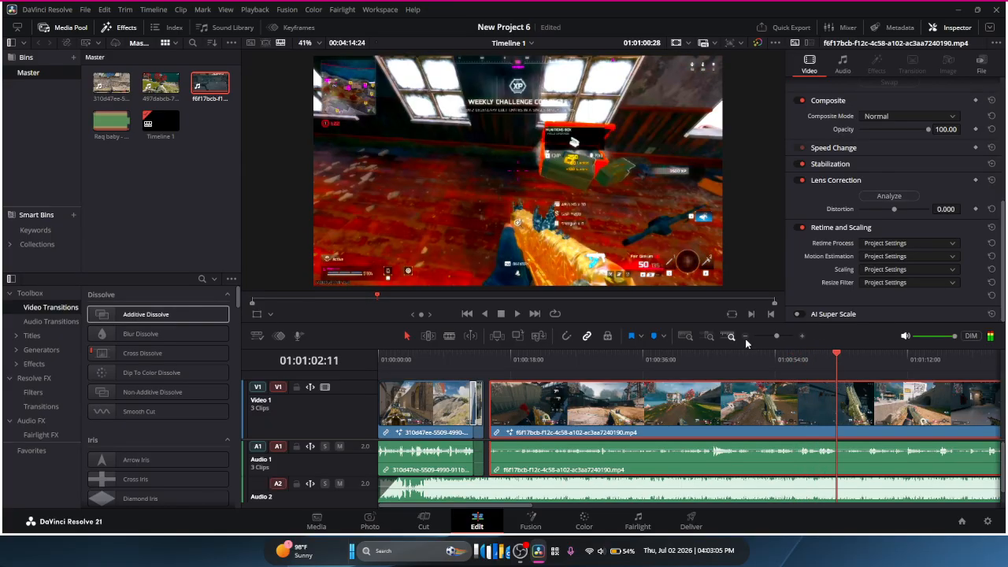
click(745, 339)
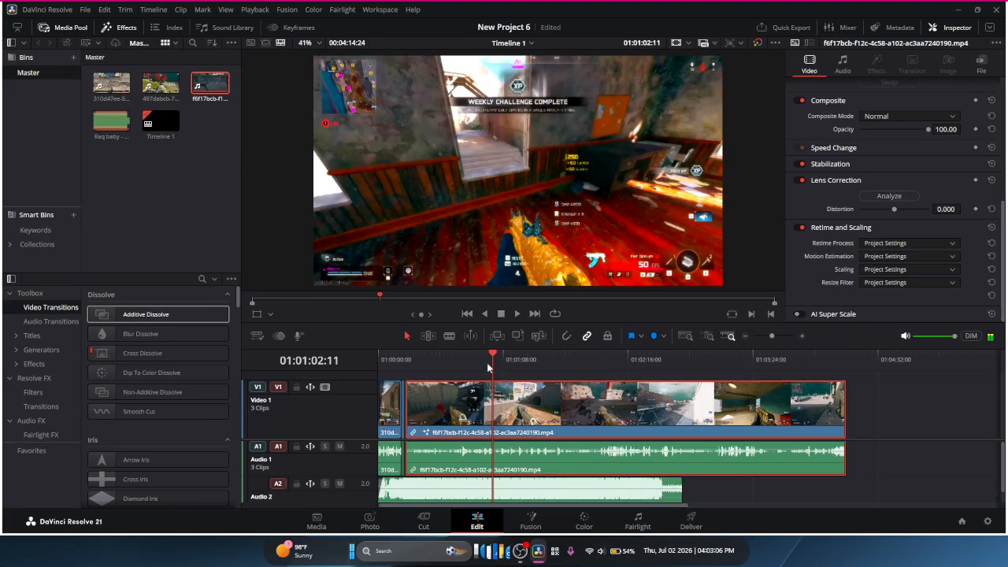
drag(487, 362, 629, 379)
key(space)
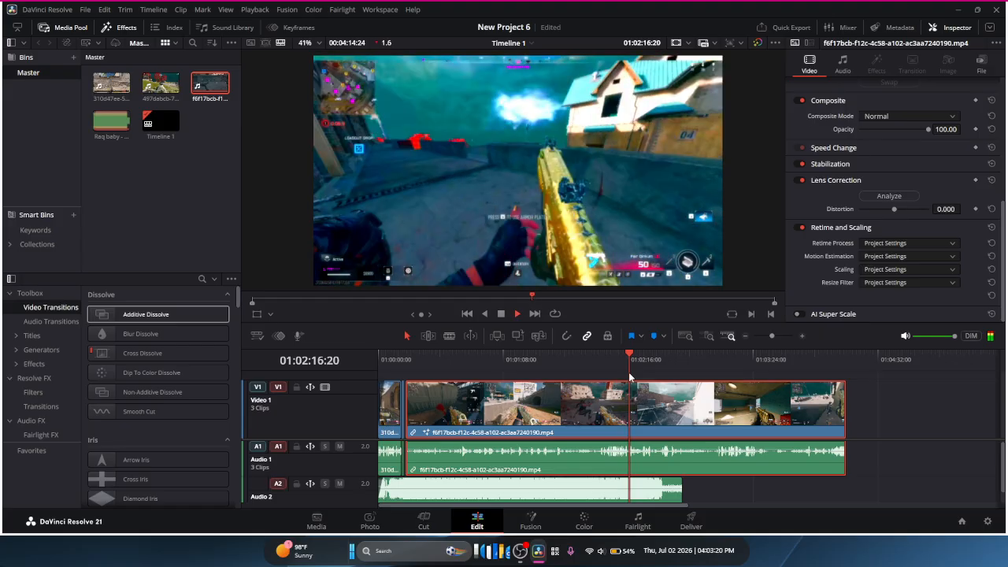
drag(618, 359, 603, 359)
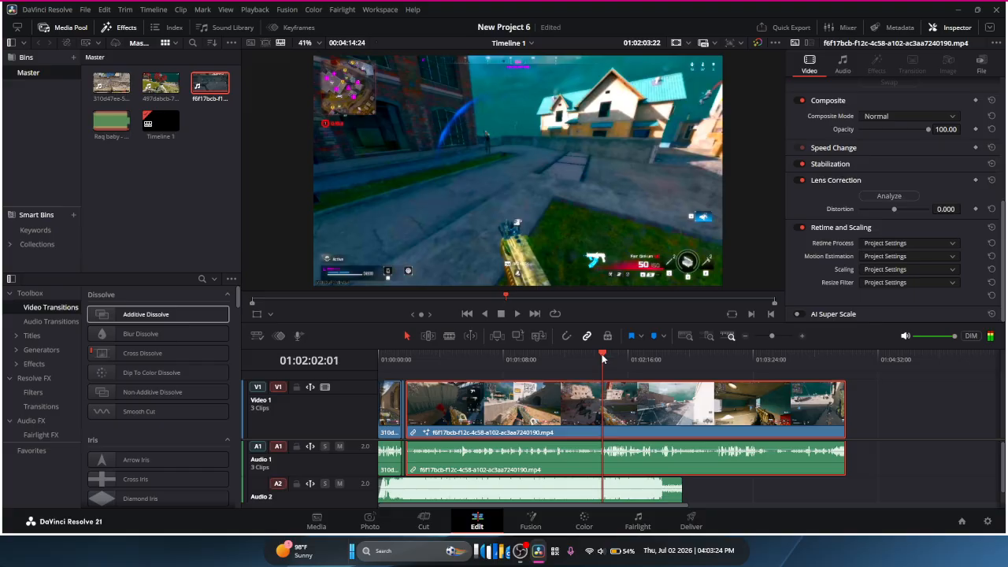
key(space)
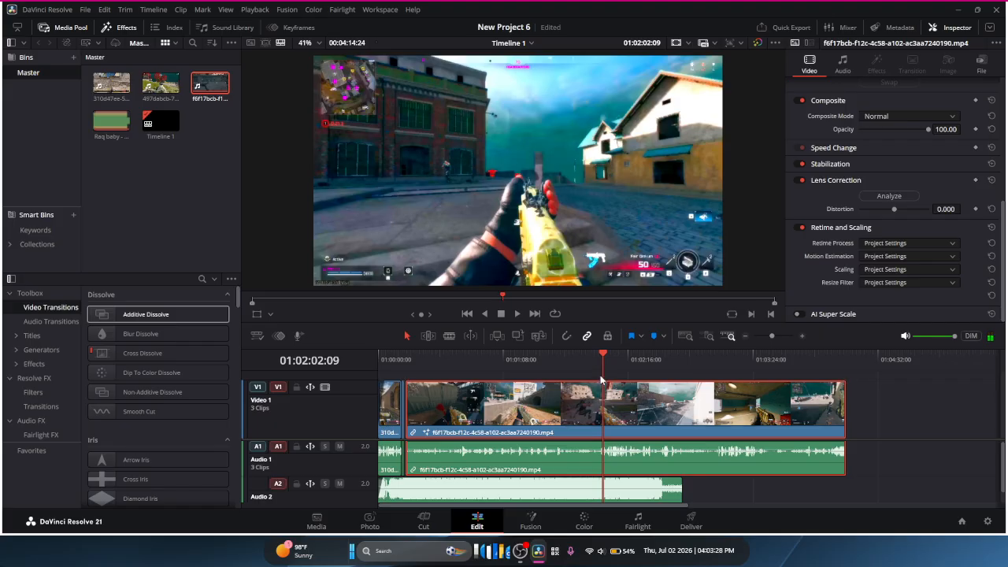
Step: Split the f6f17bcb clip at 01:03:06:18, at the start of the rooftop fight
drag(604, 367, 721, 367)
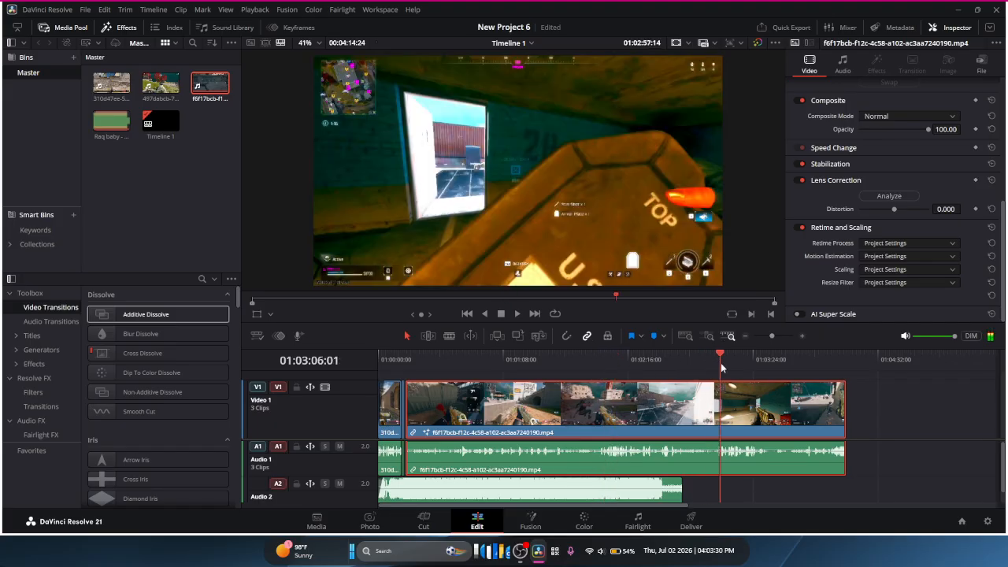
key(space)
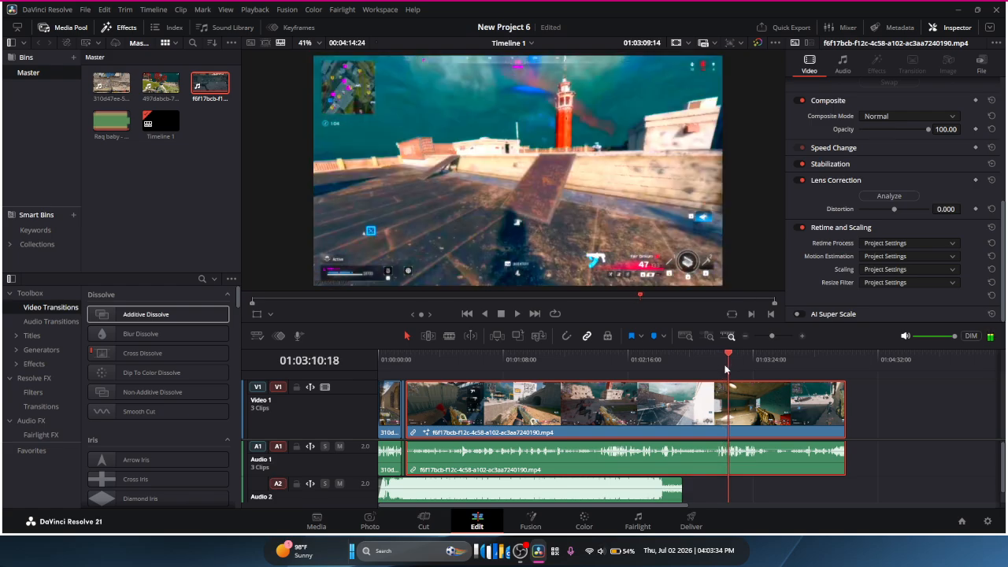
mouse_move(722, 366)
mouse_down()
mouse_move(738, 366)
mouse_move(721, 372)
mouse_up()
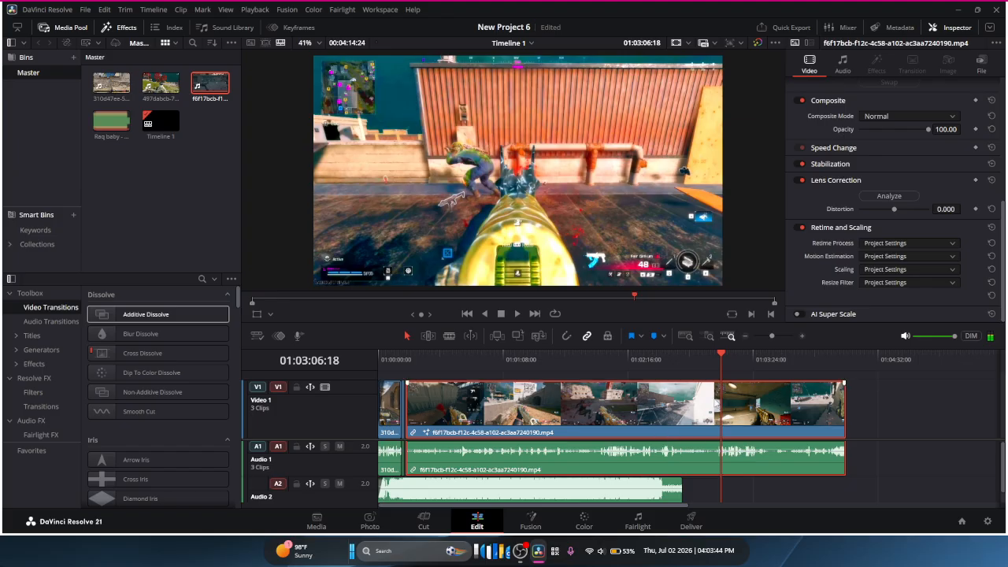
key(ctrl+b)
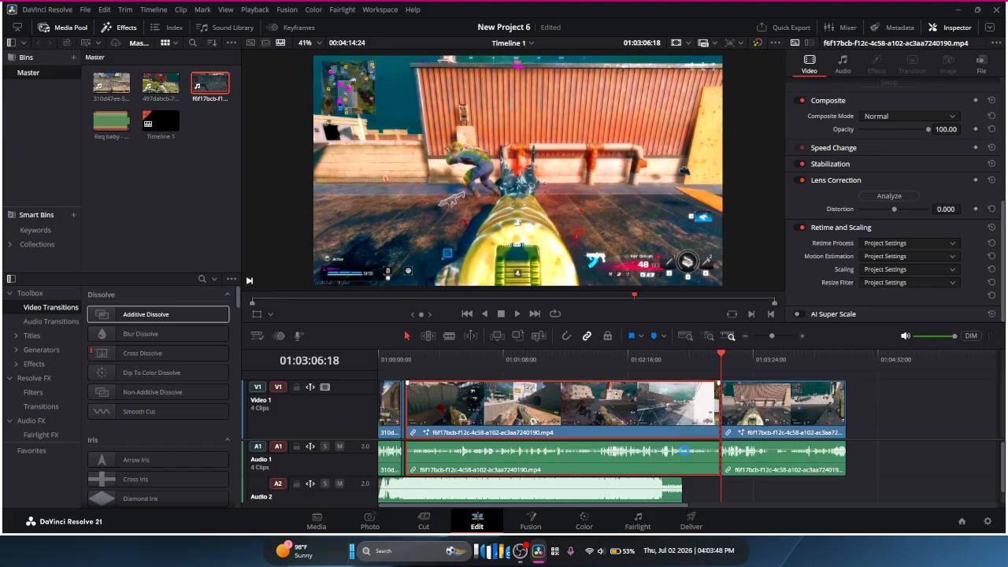
Step: Move the part of the f6f17bcb clip before the cut out to about 01:04:32:00, and return the playhead to the timeline start
drag(629, 406, 996, 428)
drag(609, 356, 371, 394)
key(Home)
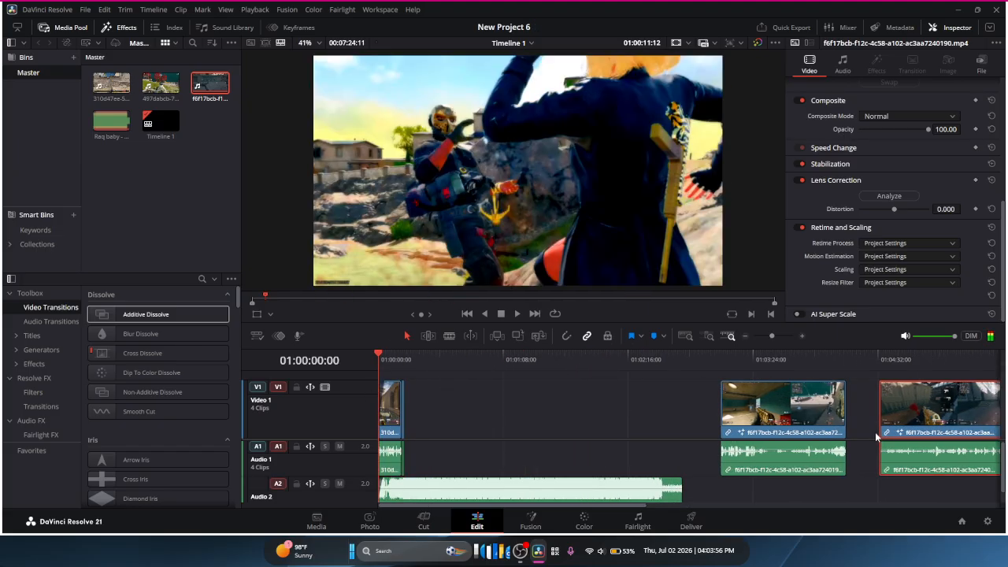
Step: Move the part after the cut back along Video 1 to just behind the slowed segment, leaving a small gap
drag(757, 414, 500, 408)
drag(499, 408, 499, 407)
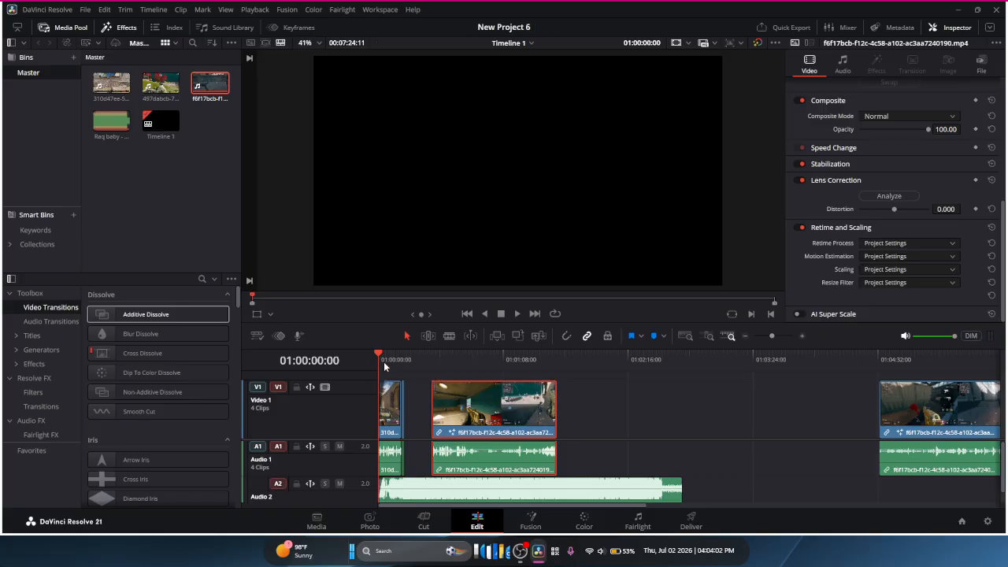
drag(378, 358, 396, 354)
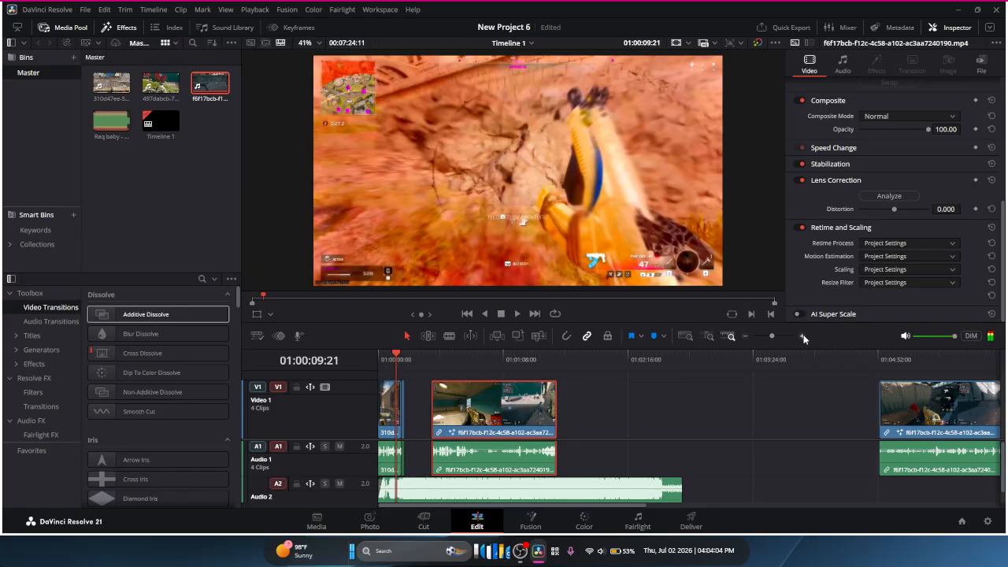
click(802, 337)
click(803, 337)
drag(790, 424, 721, 410)
click(801, 337)
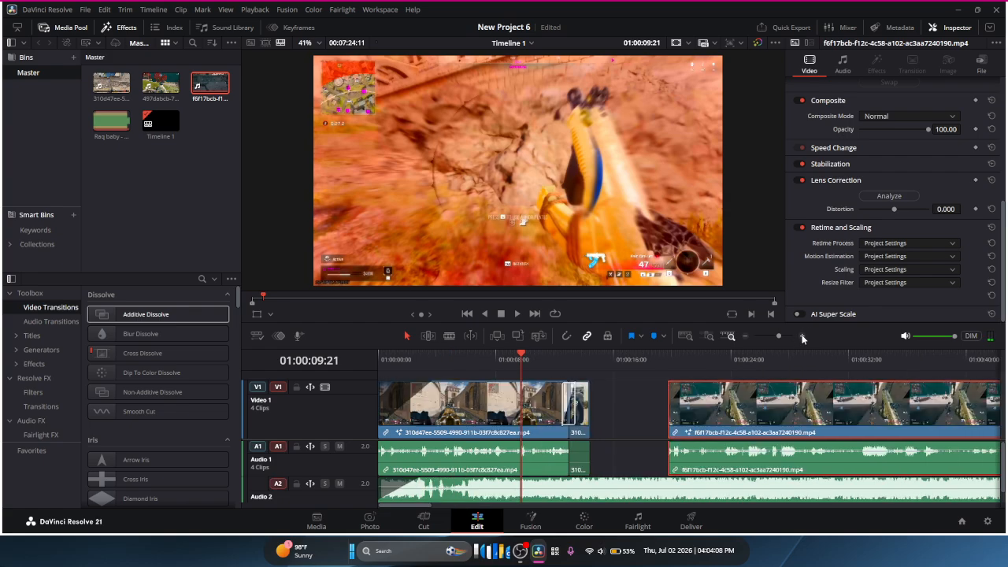
click(802, 337)
drag(960, 409, 828, 405)
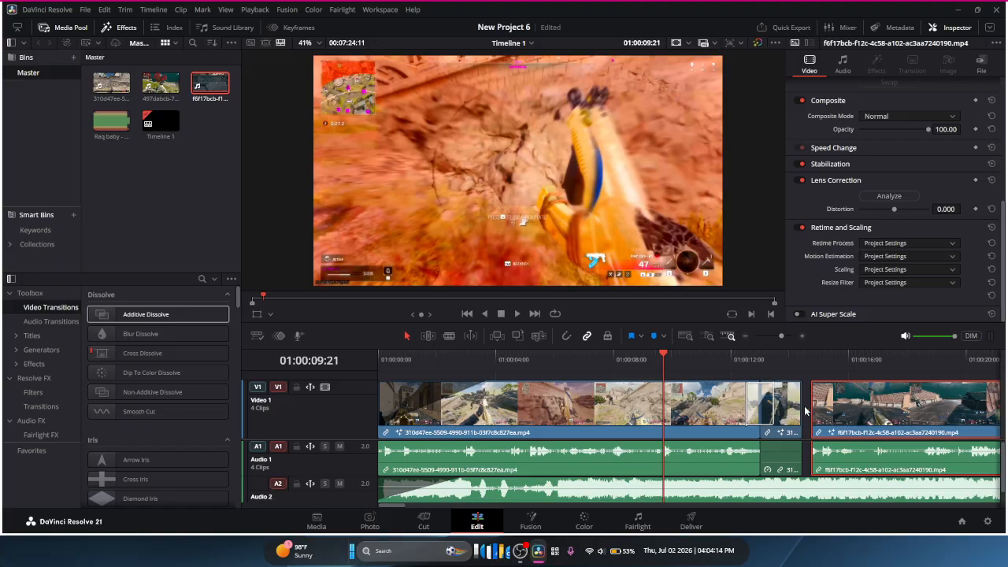
Step: Play the junction between the slowed segment and the moved f6f17bcb clip from 01:00:14:12 to 01:00:17:06
click(805, 411)
drag(666, 362, 802, 379)
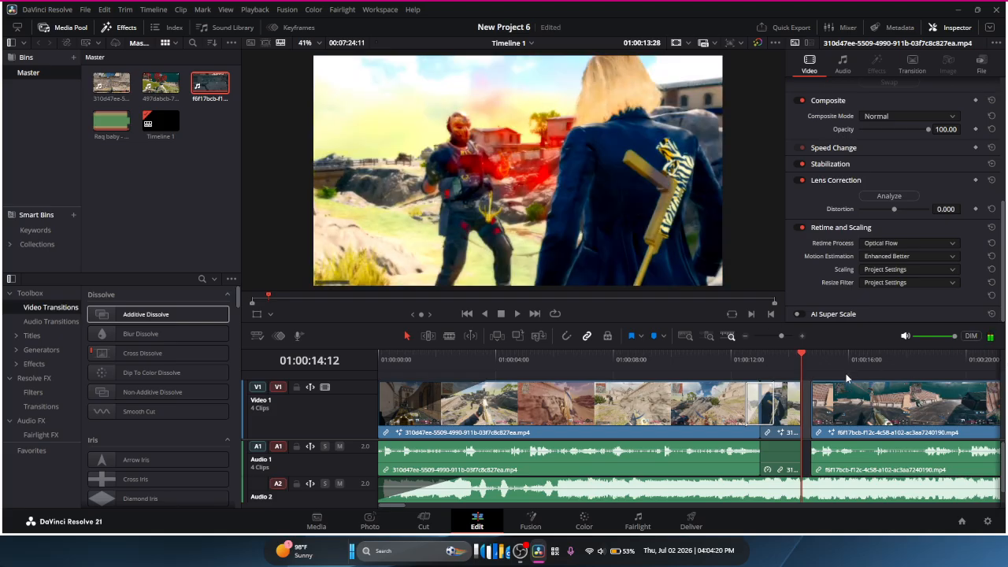
key(space)
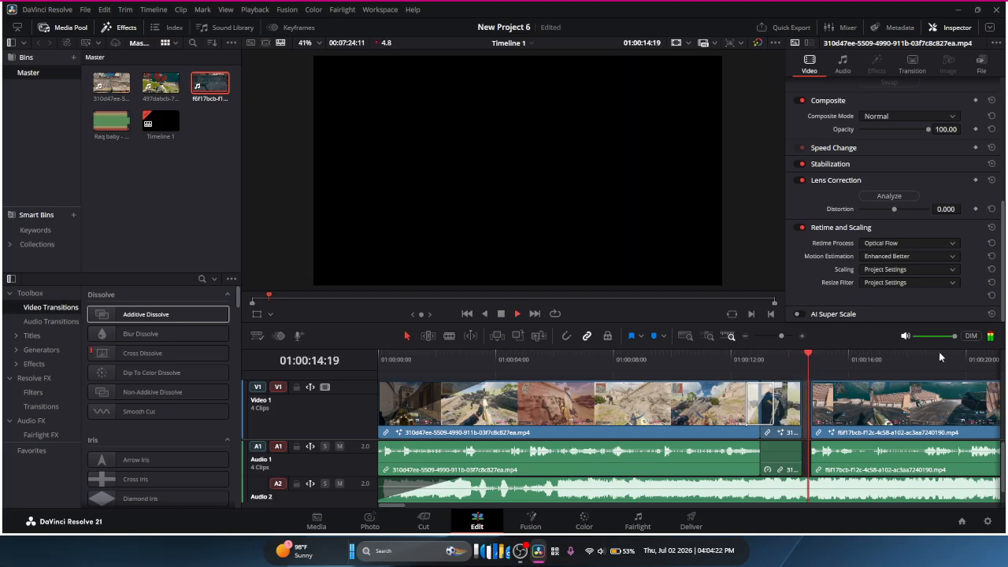
key(space)
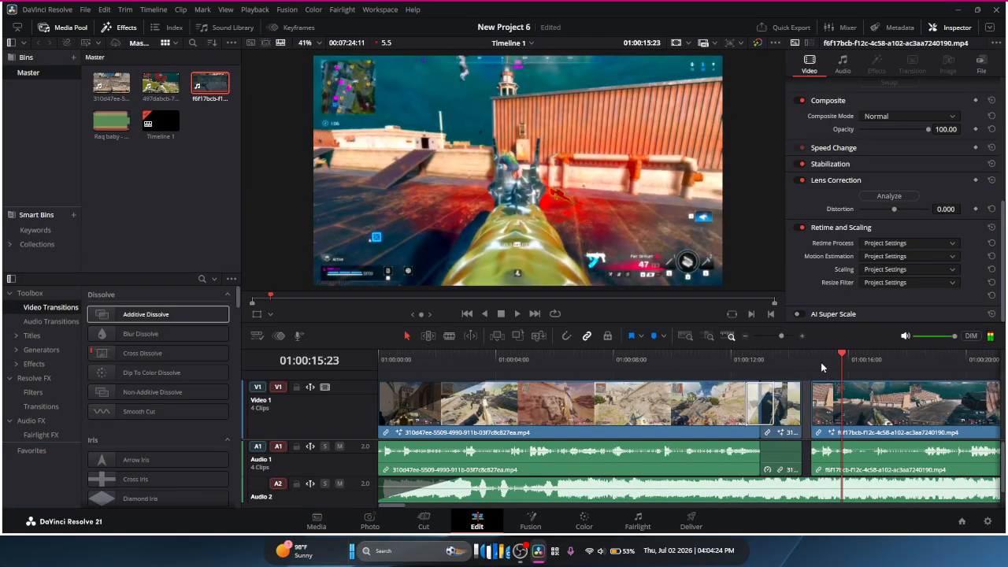
key(space)
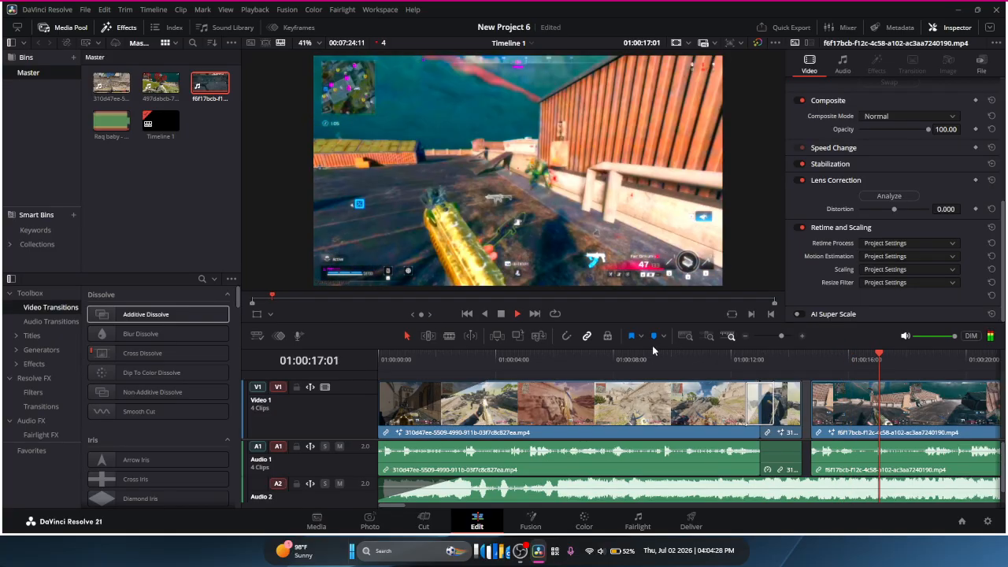
key(space)
Step: Split the moved f6f17bcb clip at 01:00:21:10 and delete the portion before the cut
click(746, 336)
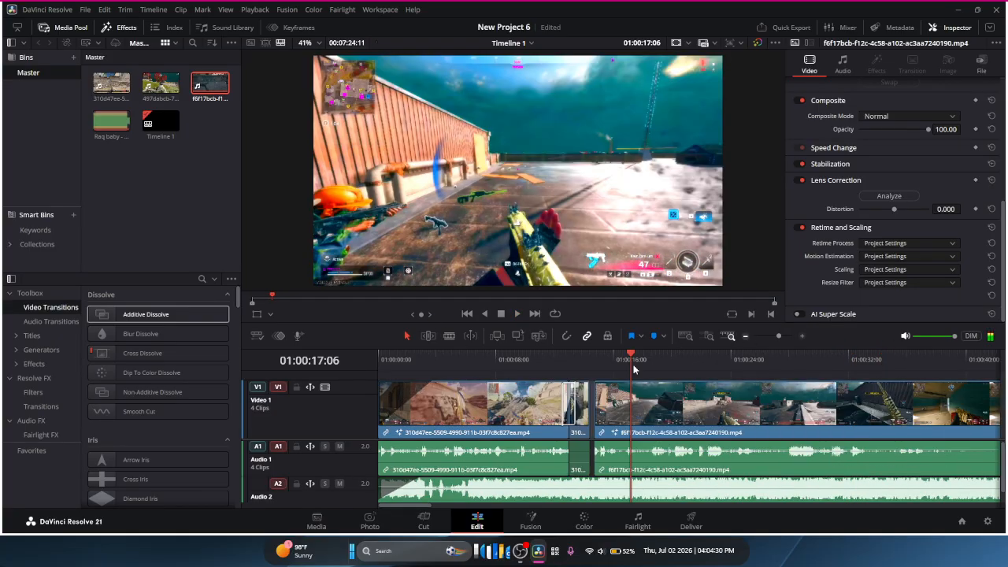
click(746, 336)
key(space)
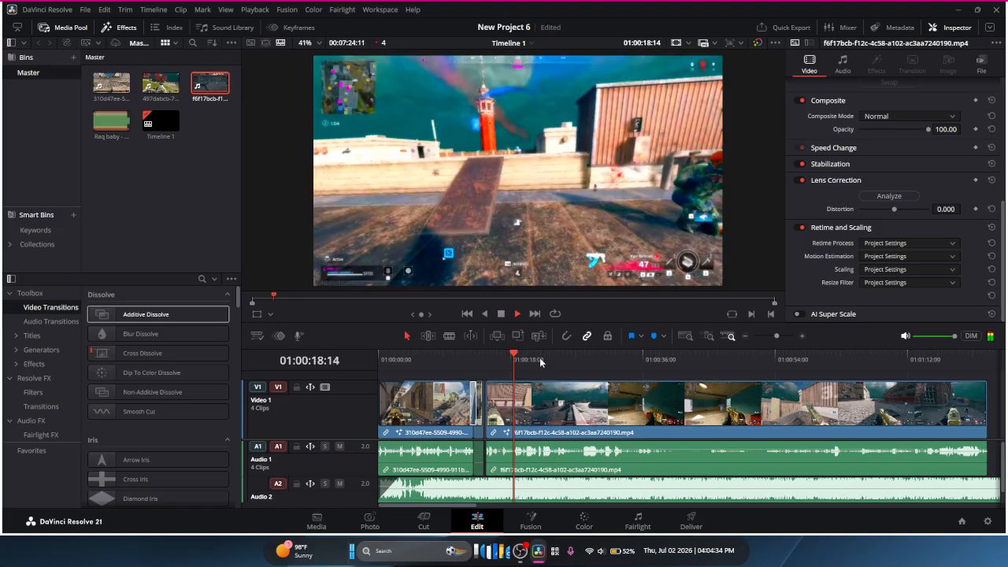
key(space)
key(space)
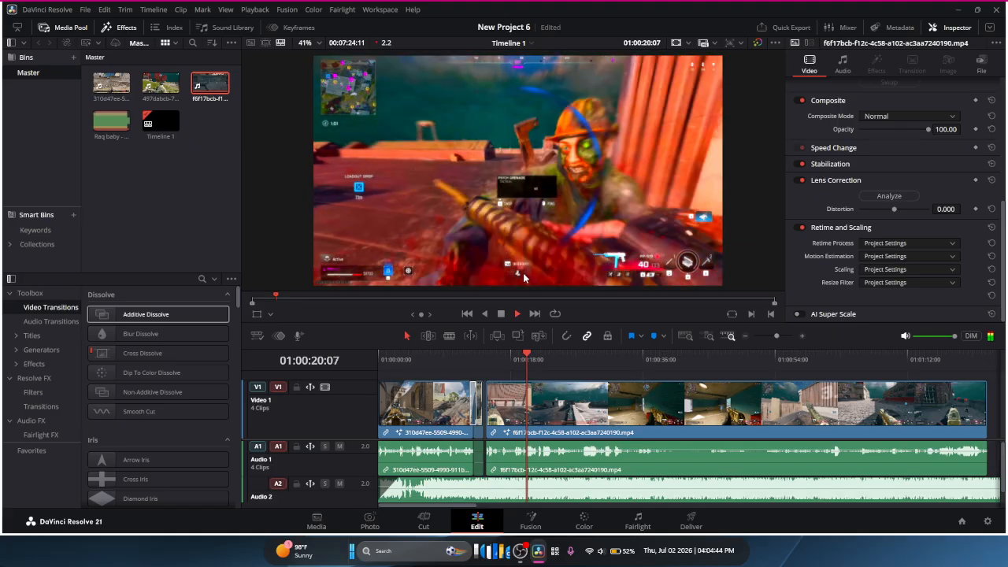
drag(524, 359, 526, 356)
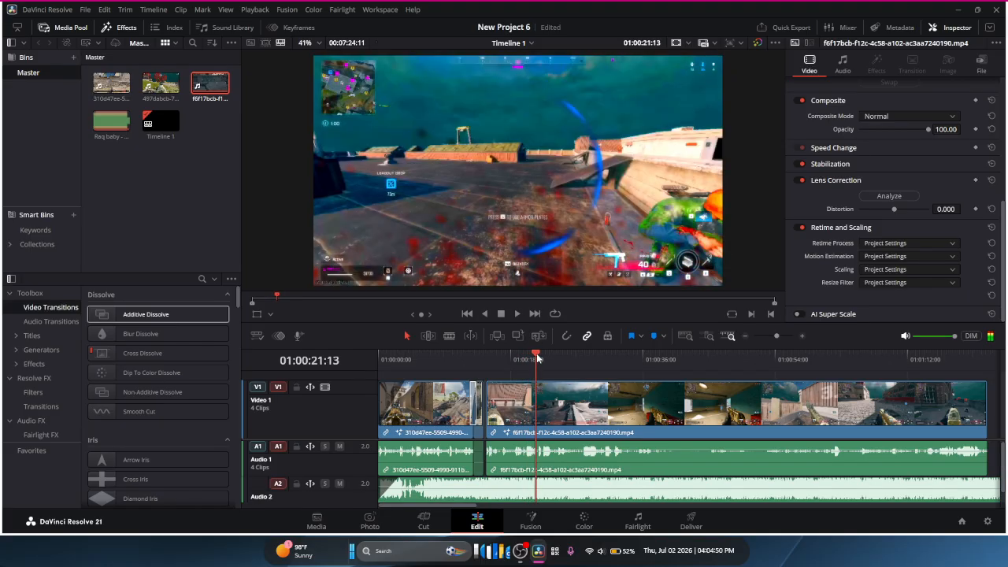
drag(543, 356, 536, 361)
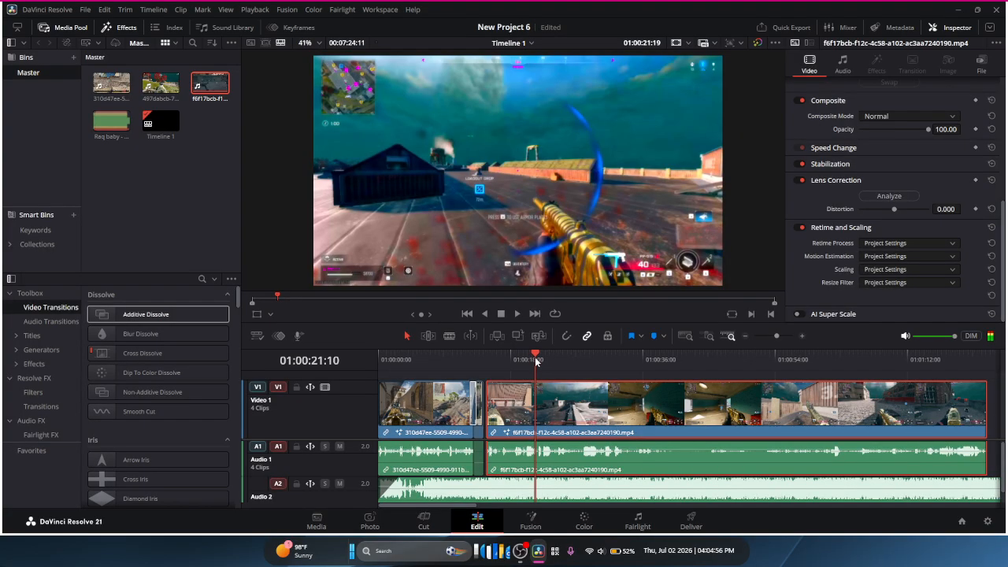
key(ctrl+b)
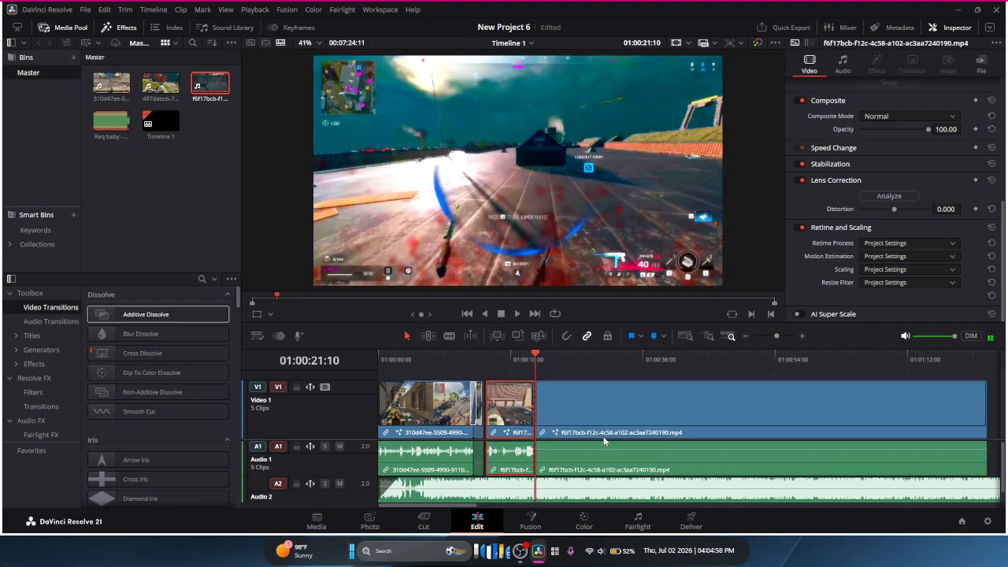
key(Delete)
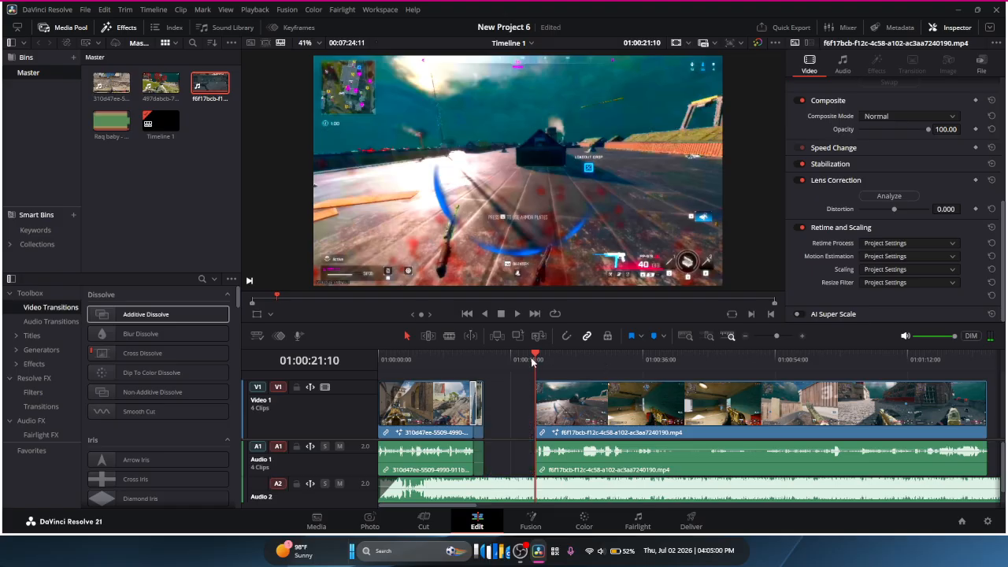
key(j)
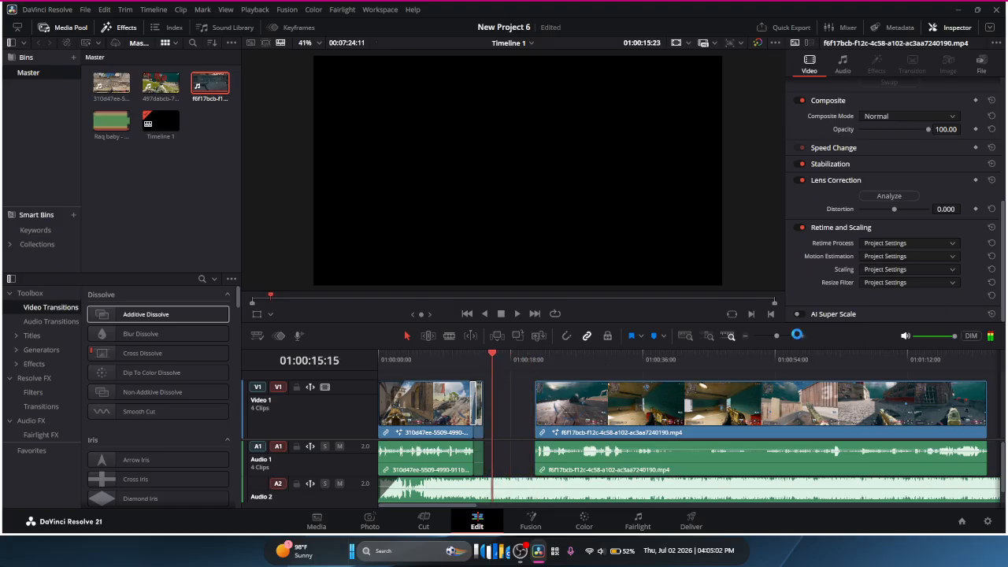
Step: Move the f6f17bcb clip back to about 01:00:14:26, just behind the slowed segment, and split it at 01:00:15:21
click(802, 336)
click(802, 336)
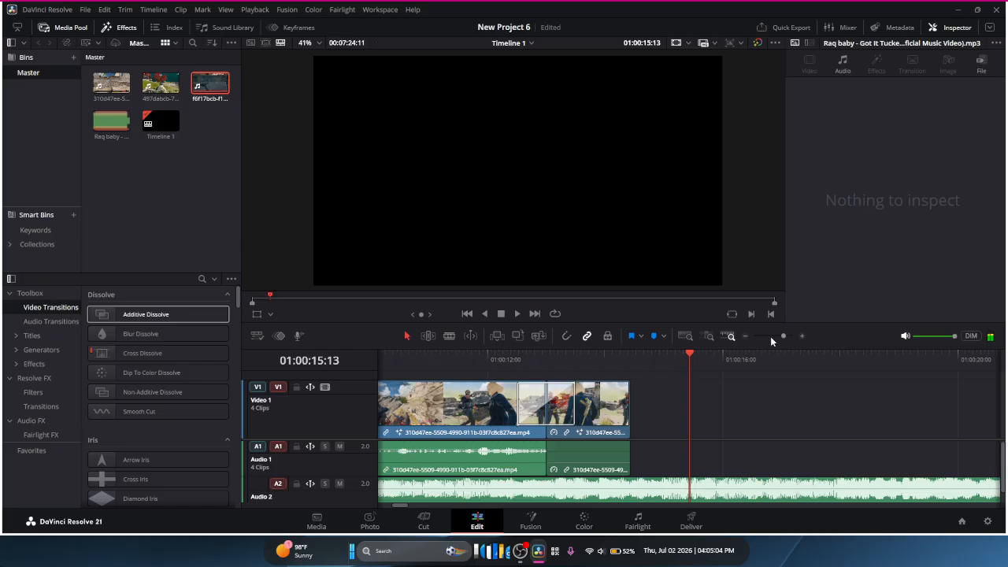
click(747, 338)
drag(864, 415, 690, 381)
drag(663, 362, 698, 363)
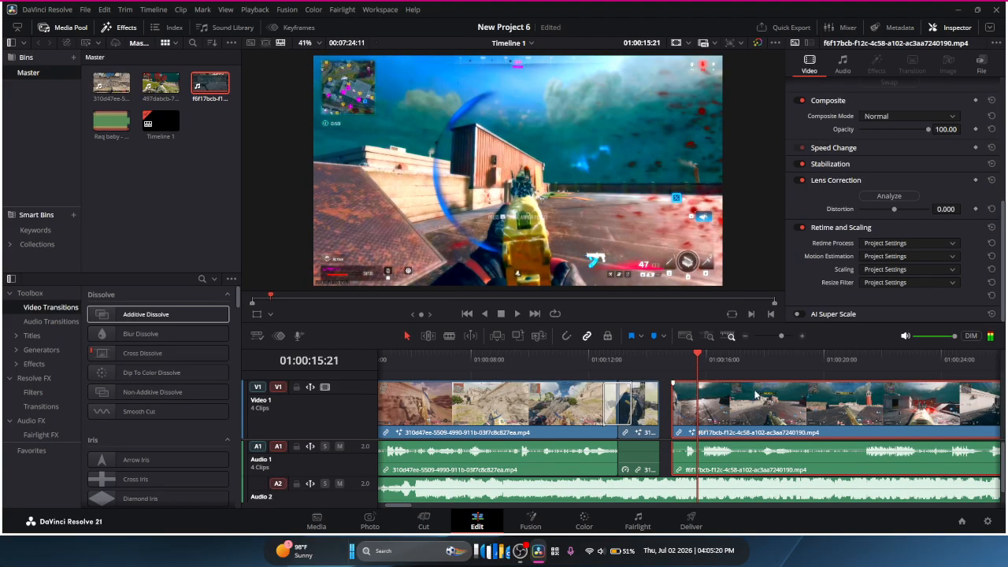
key(ctrl+b)
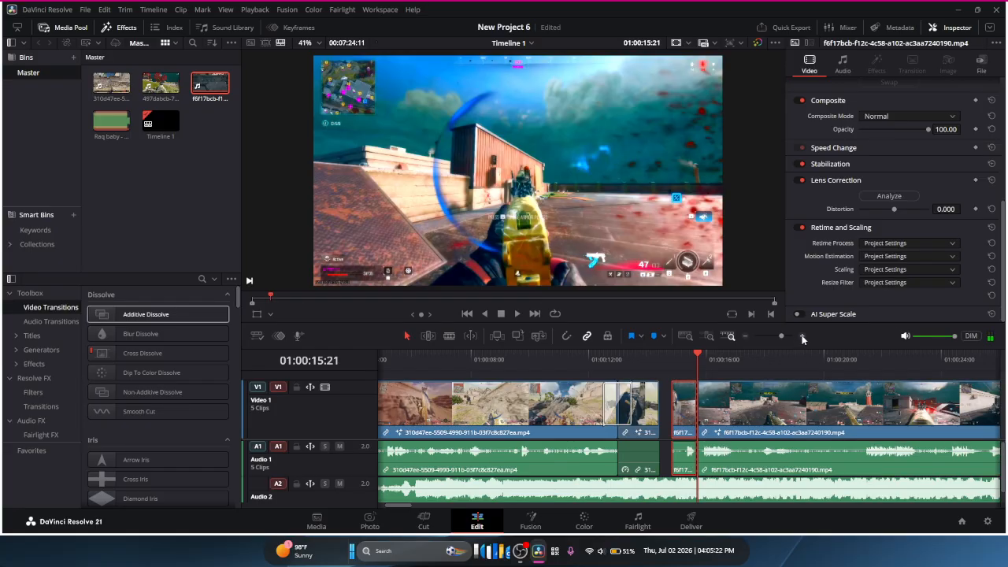
Step: Split the f6f17bcb clip again at 01:00:15:24 and move the part after the cut to about 01:00:16:19
click(802, 337)
click(802, 337)
click(802, 337)
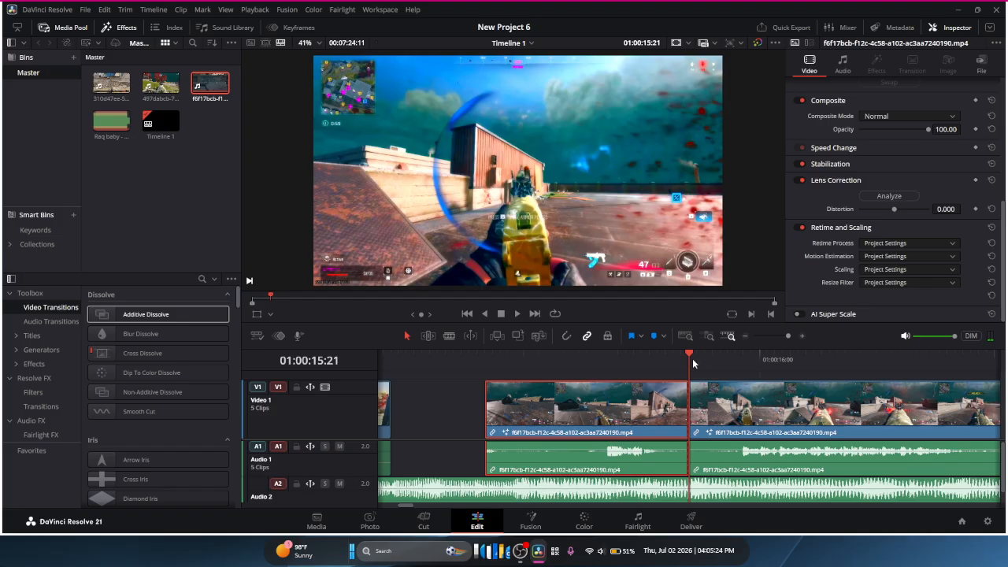
drag(692, 359, 711, 352)
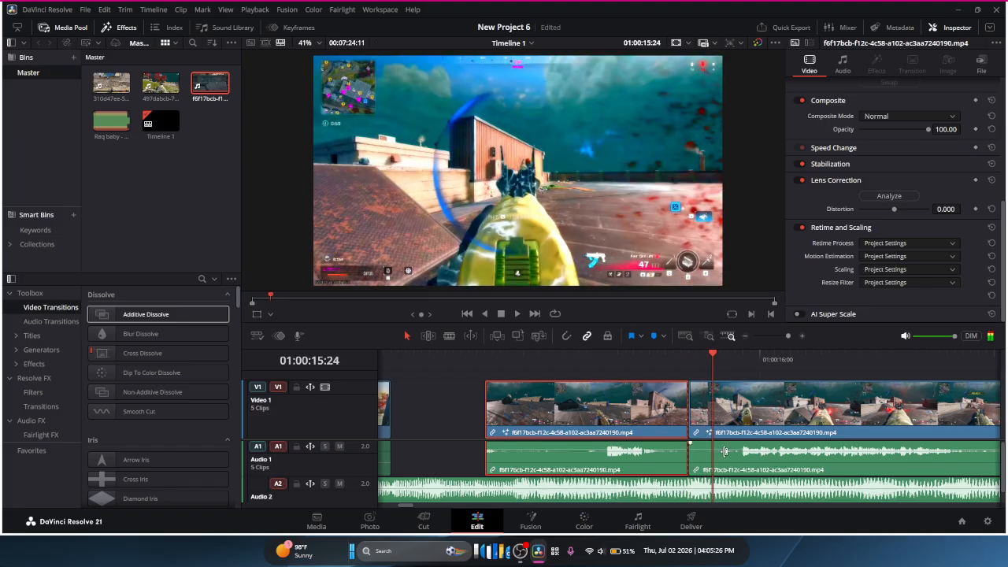
click(711, 389)
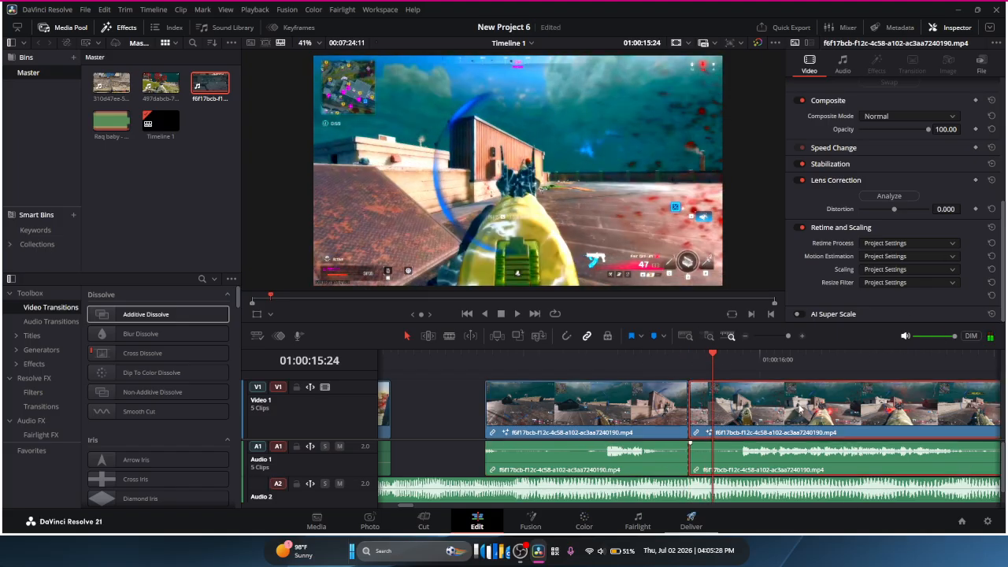
key(ctrl+b)
drag(787, 421, 975, 421)
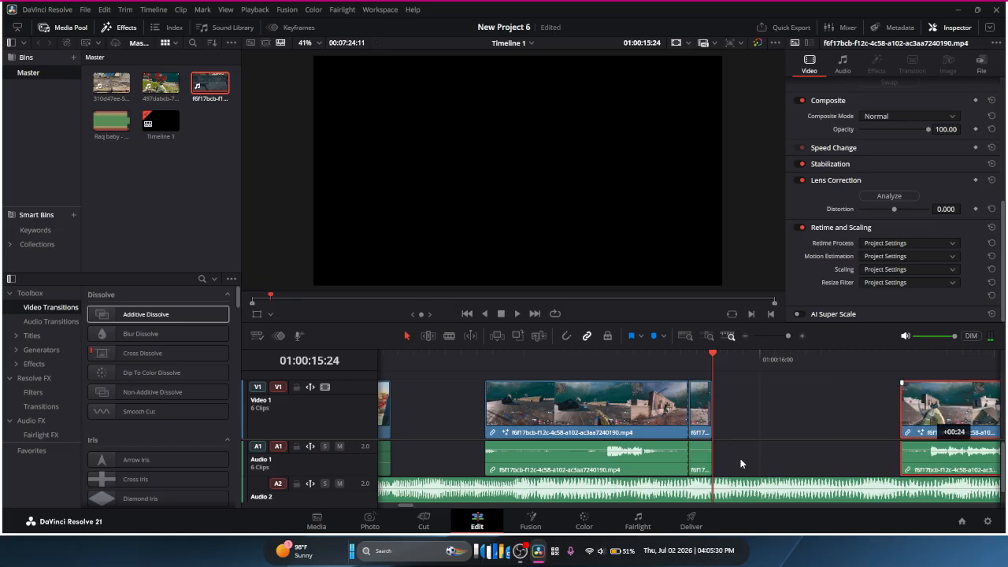
Step: On the short segment between the cuts, turn off Lens Correction and set Retime Process to Optical Flow and Motion Estimation to Enhanced Better
click(705, 409)
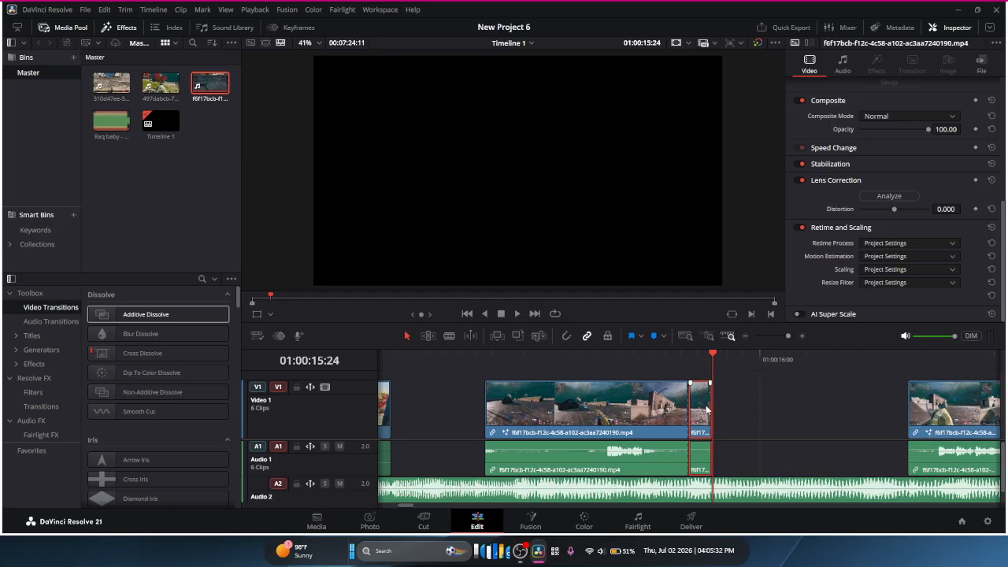
right_click(707, 409)
click(798, 181)
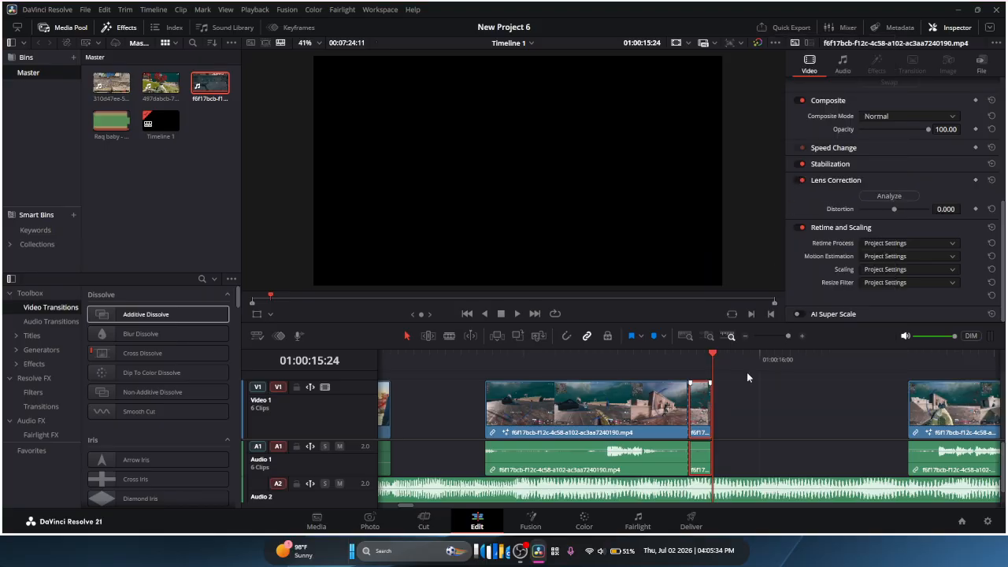
click(781, 357)
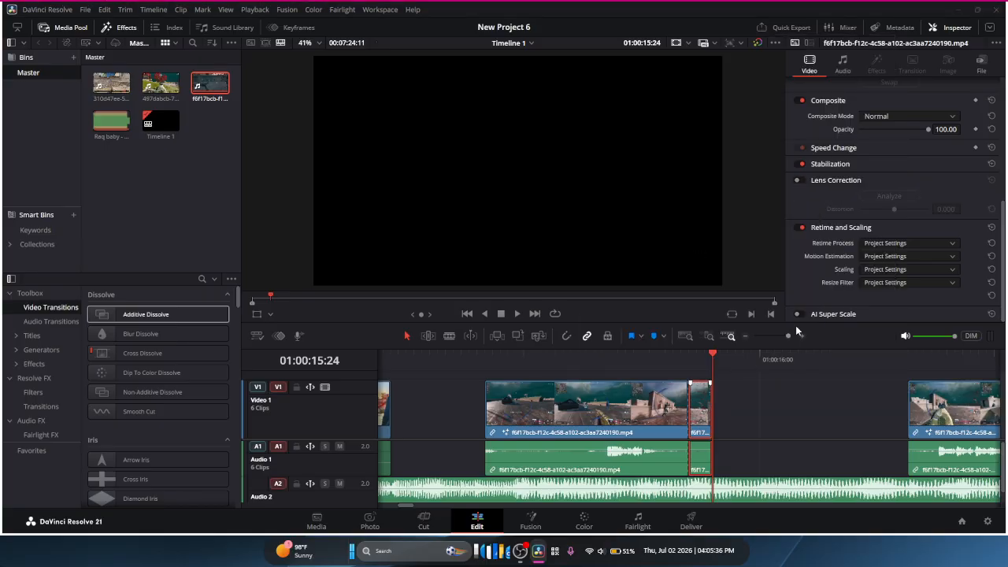
click(893, 249)
click(883, 293)
click(898, 256)
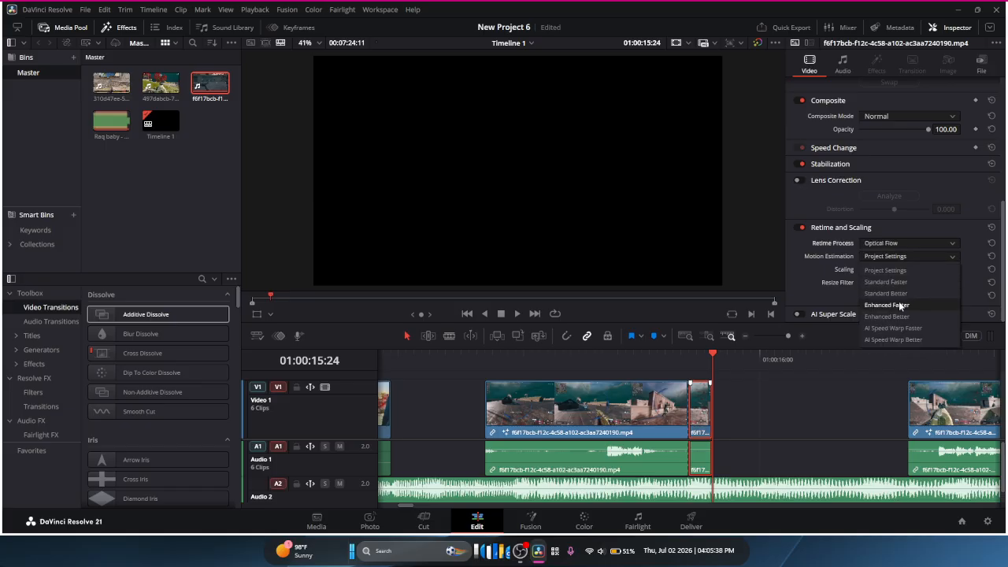
click(887, 315)
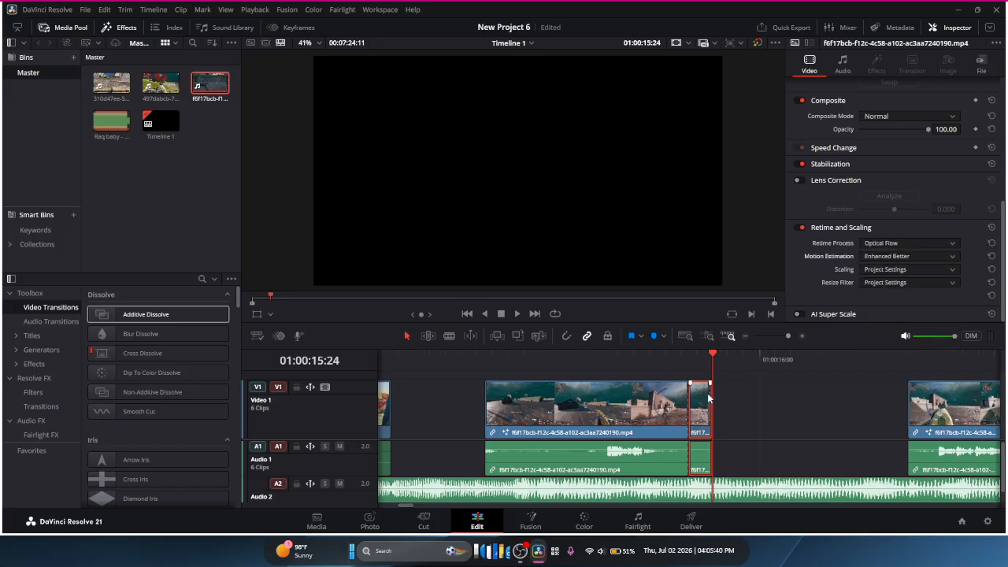
Step: Slow down the short f6f17bcb segment by changing its clip speed
right_click(709, 398)
click(739, 176)
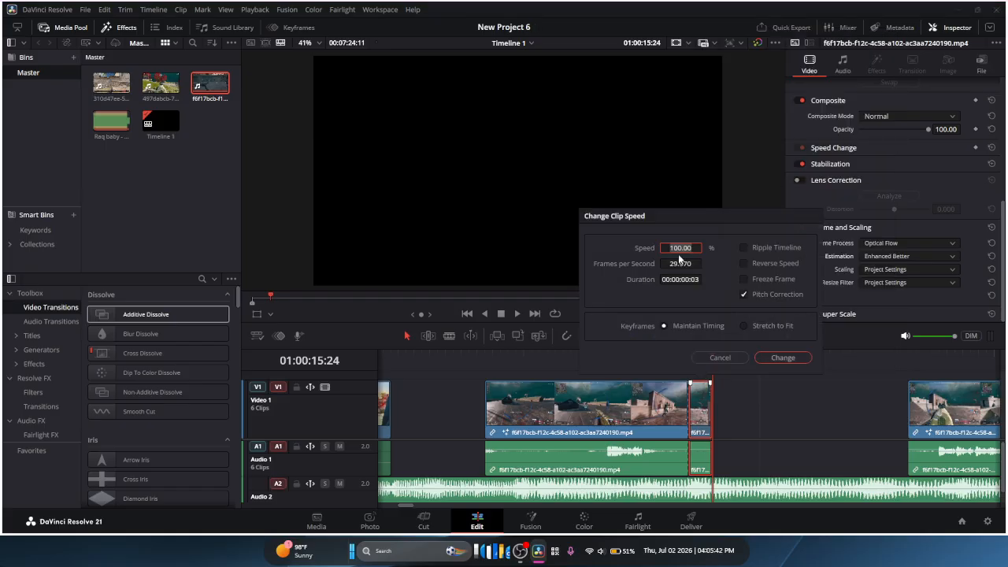
key(BackSpace)
click(789, 358)
click(843, 64)
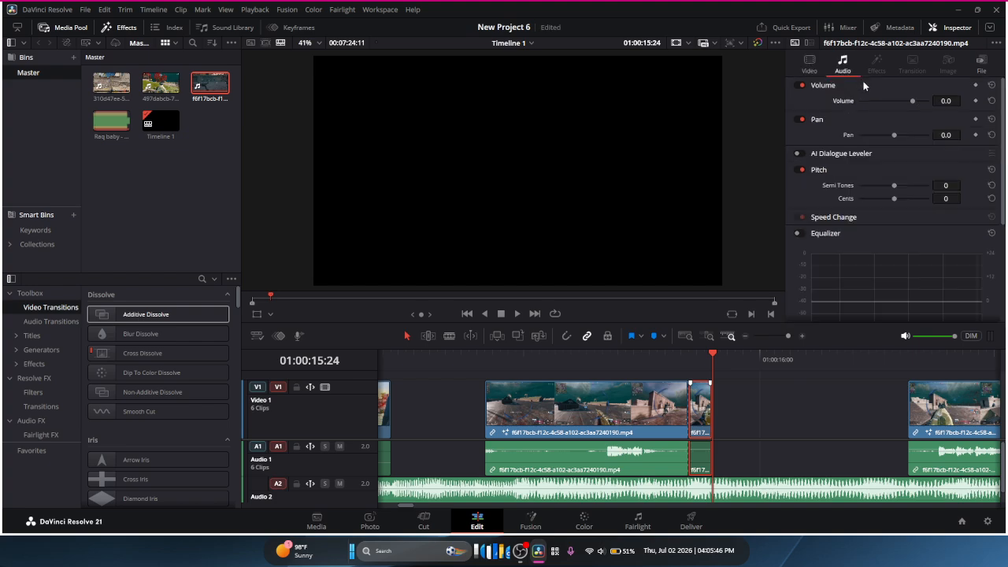
click(810, 64)
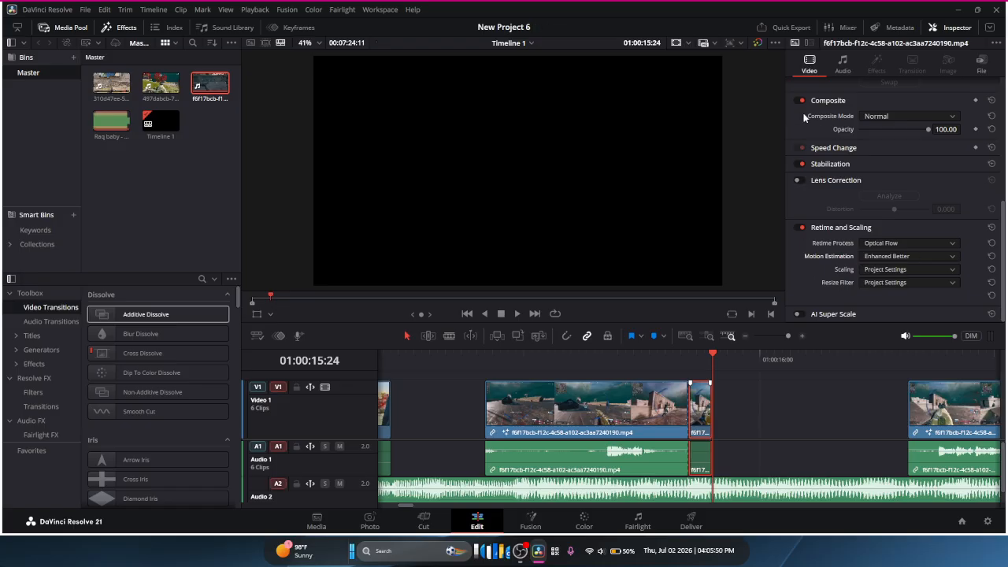
Step: Change the slowed segment's clip duration so it ends at about 01:00:17:05, meeting the part that follows
right_click(707, 417)
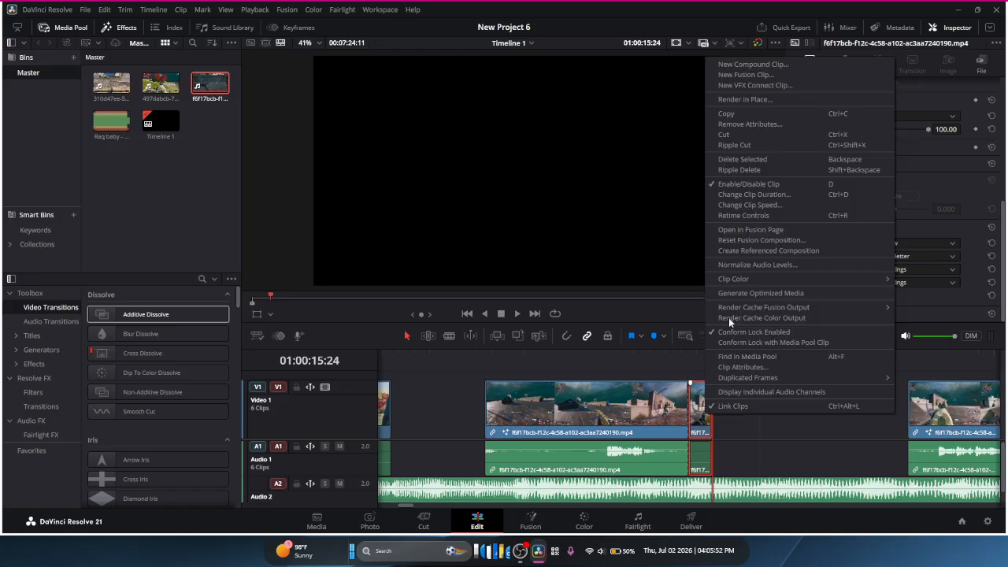
click(804, 195)
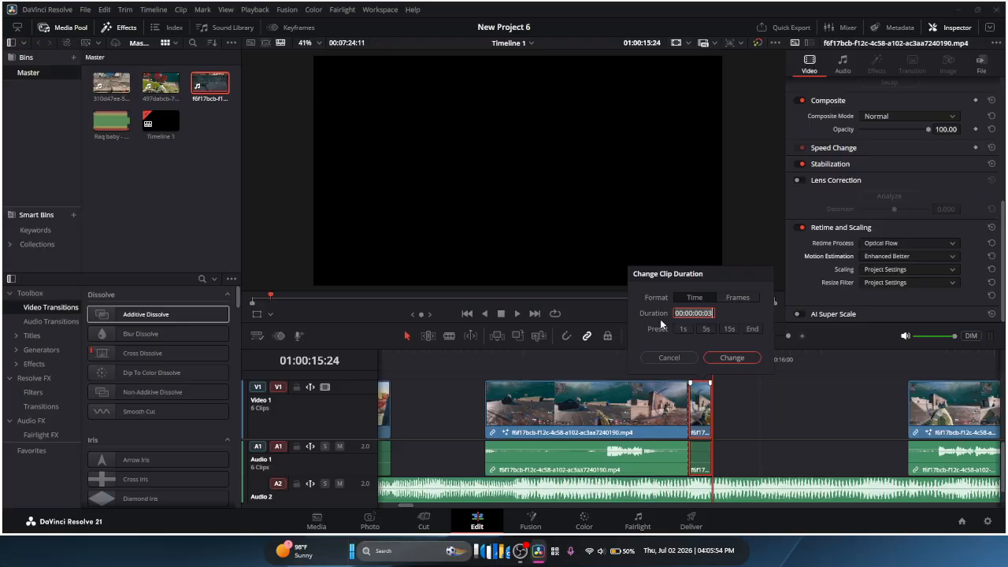
key(BackSpace)
click(732, 358)
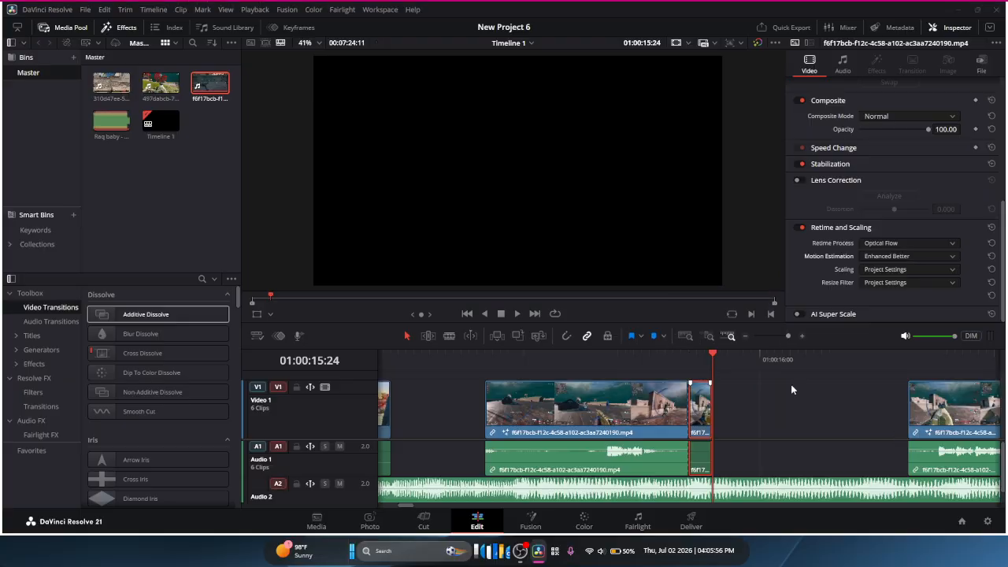
click(745, 336)
click(746, 336)
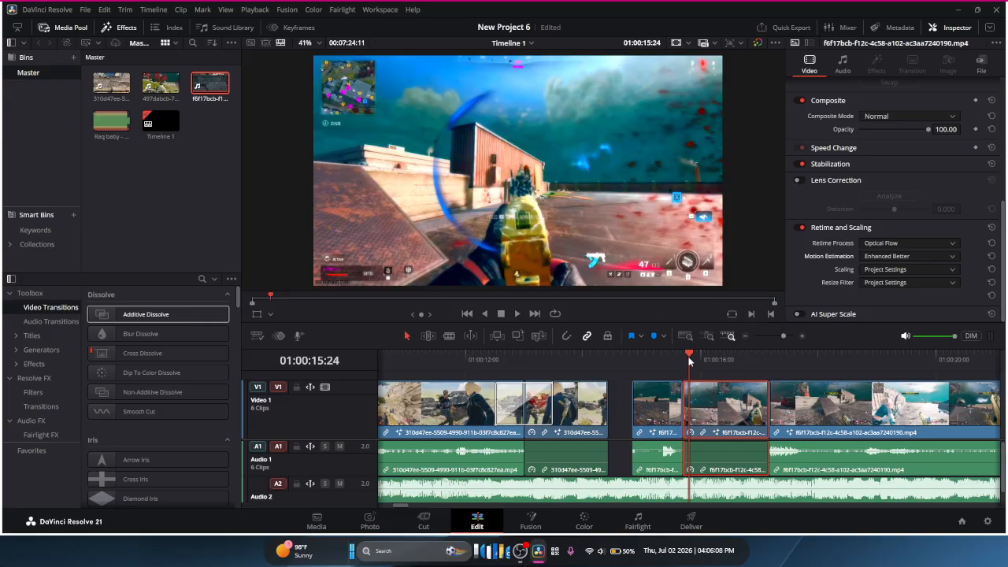
Step: Play the slowed f6f17bcb segment from 01:00:16:02 to 01:00:17:16
drag(689, 360, 706, 359)
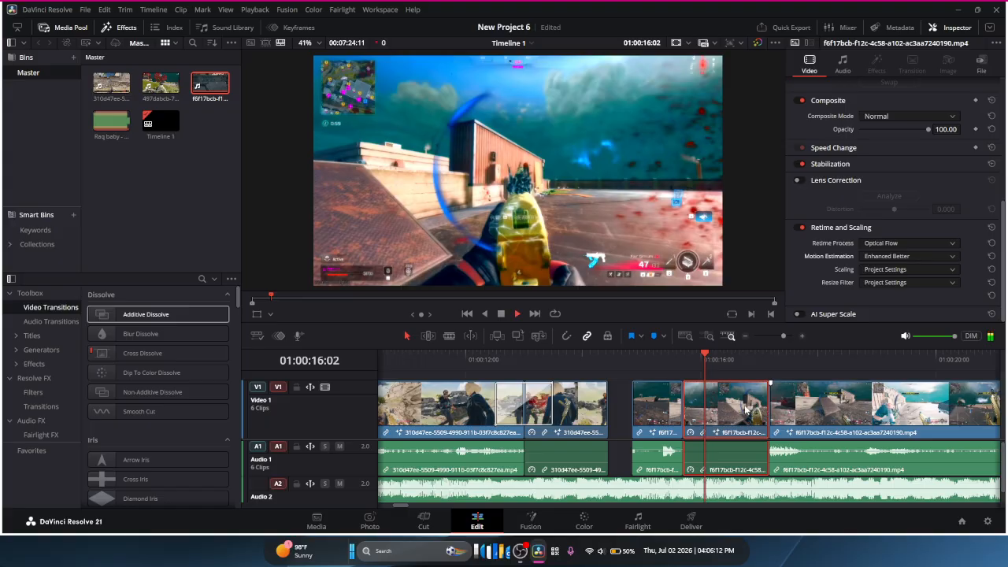
key(space)
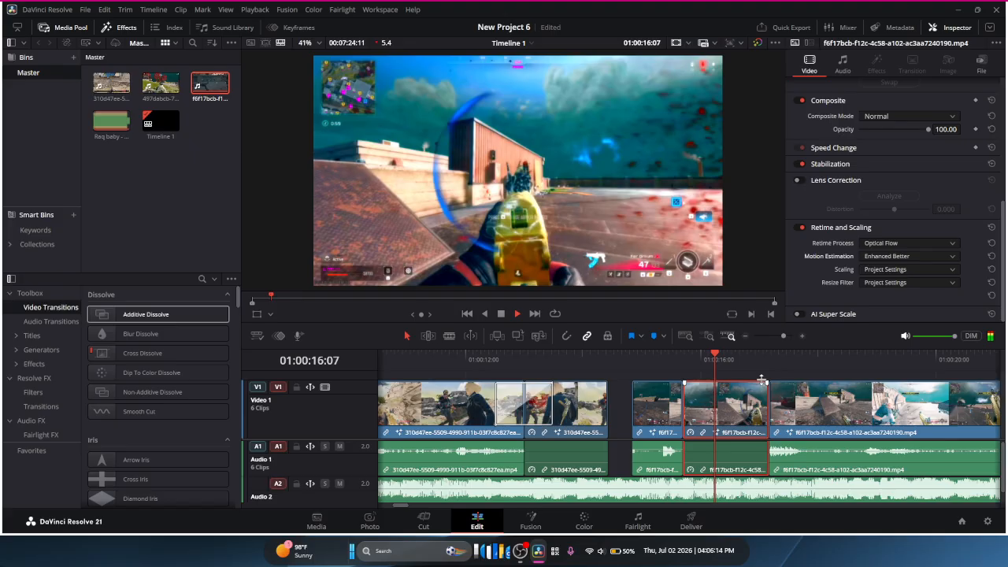
key(space)
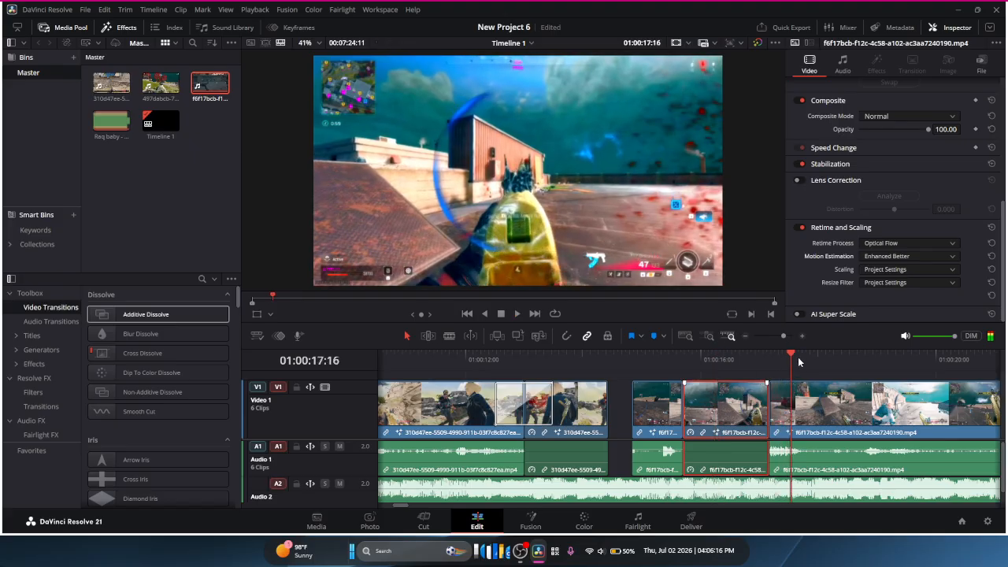
drag(793, 358, 791, 381)
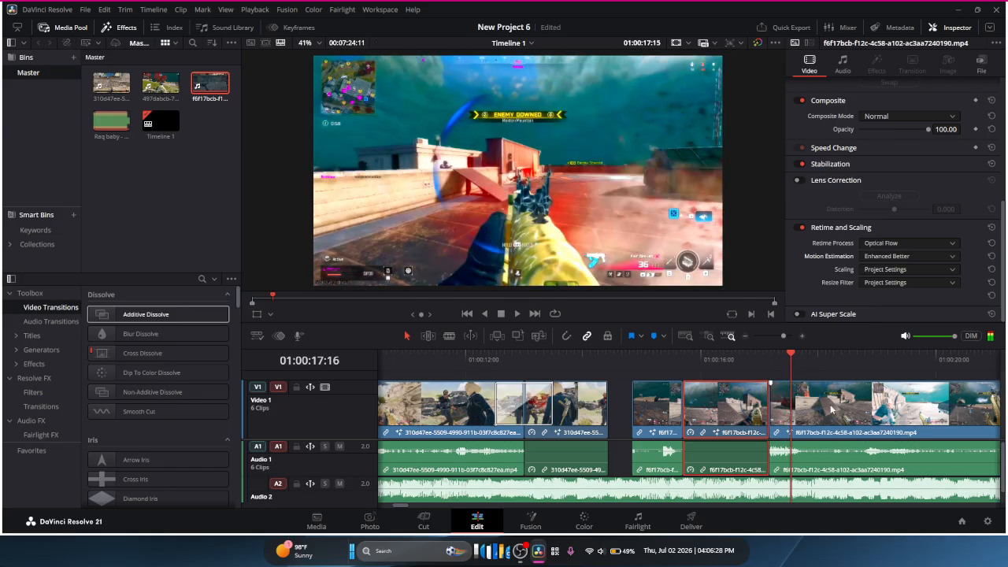
Step: Shift the following part slightly later, extend its start back to the slowed segment's end, and review the junction up to 01:00:20:08
drag(835, 416, 885, 416)
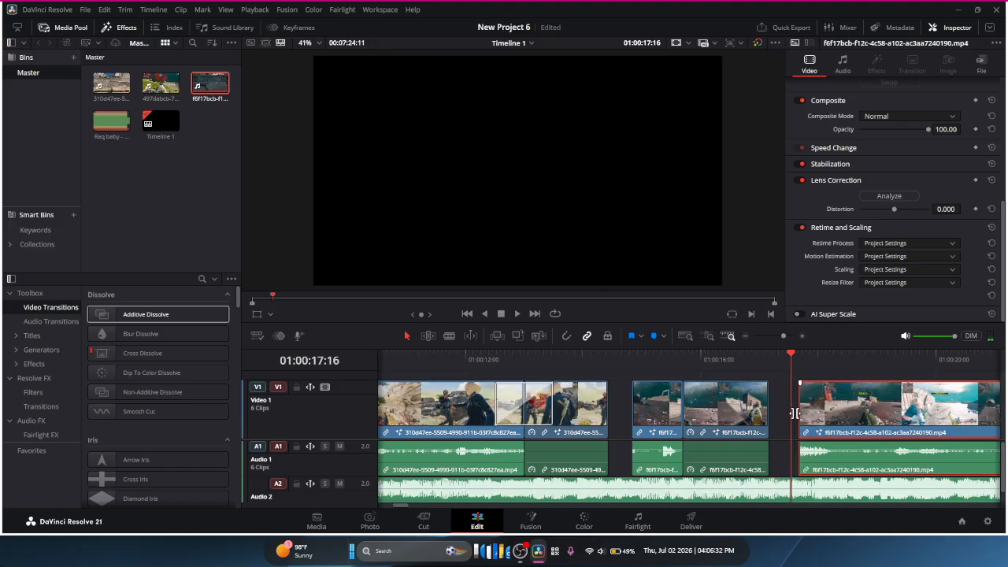
drag(792, 413, 769, 403)
click(753, 361)
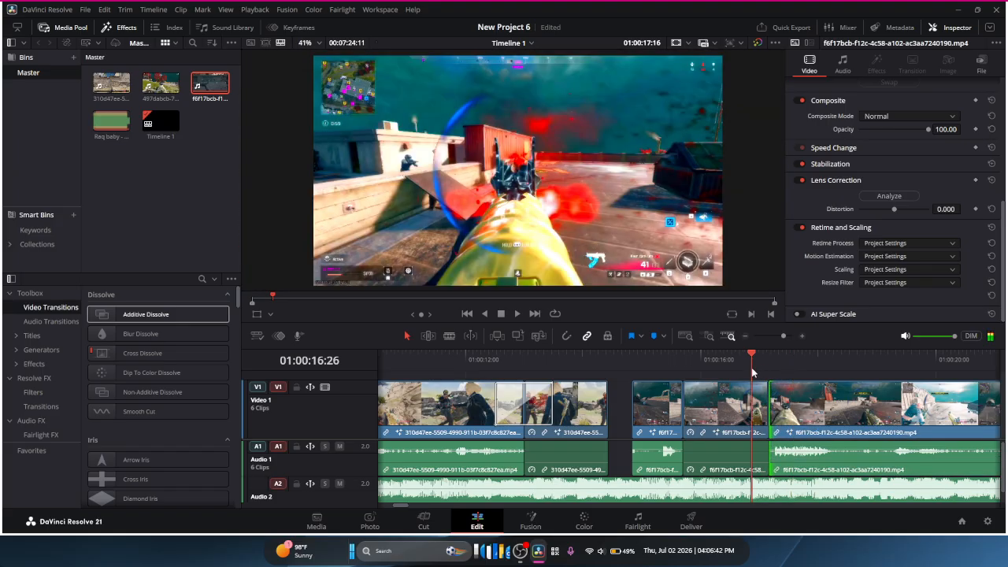
drag(757, 356, 834, 354)
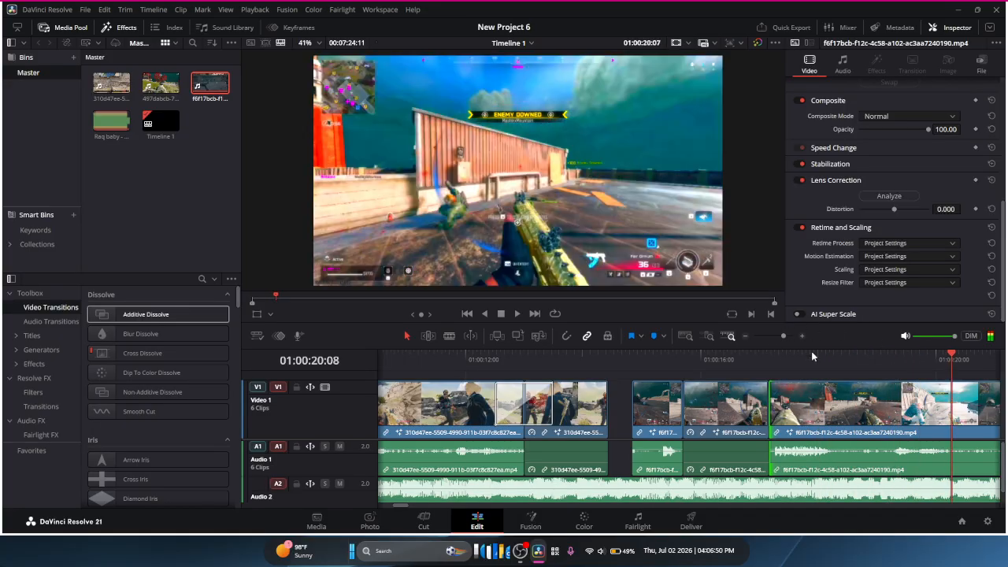
Step: Find the next highlight in the long f6f17bcb clip and split the clip at 01:00:25:12
click(746, 337)
click(746, 336)
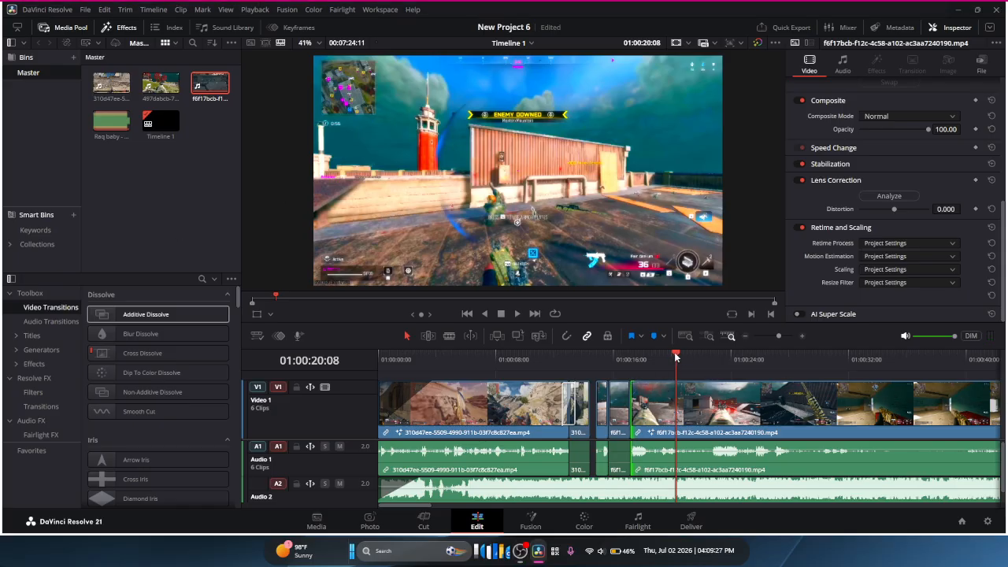
drag(676, 359, 752, 360)
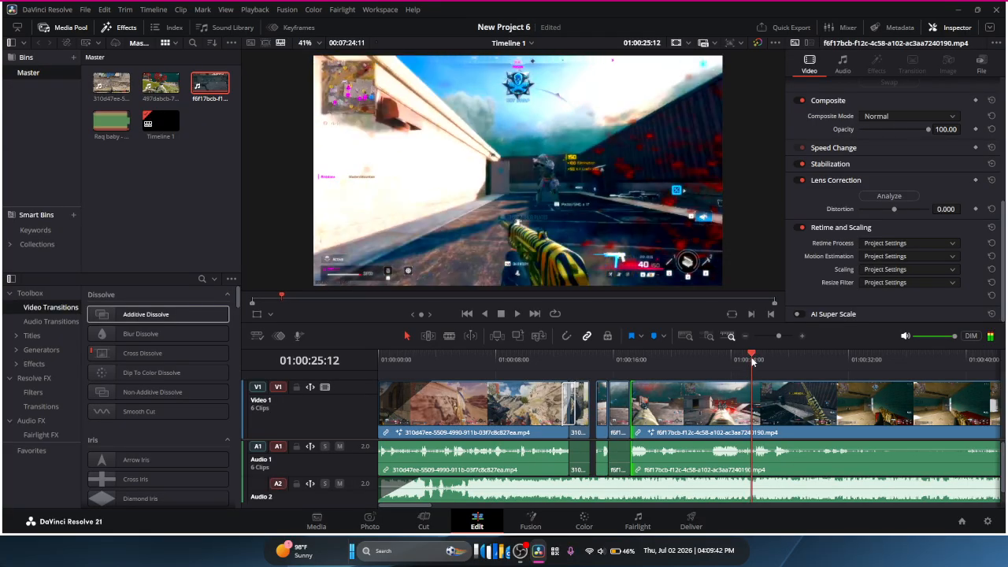
click(756, 461)
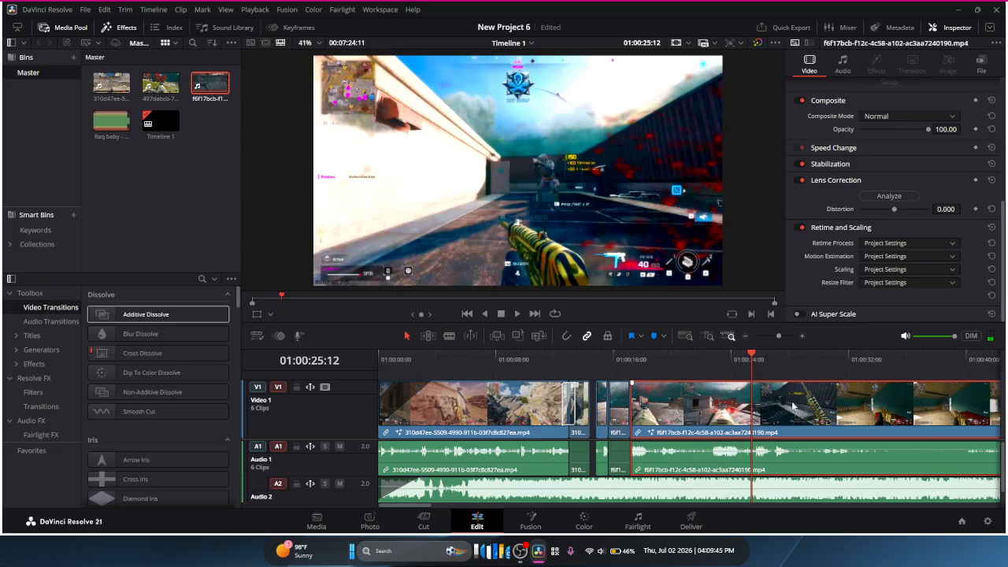
key(ctrl+b)
Step: Split the part after that cut again at 01:00:25:23 and move the remainder to about 01:00:28:19
drag(751, 356, 757, 355)
click(803, 336)
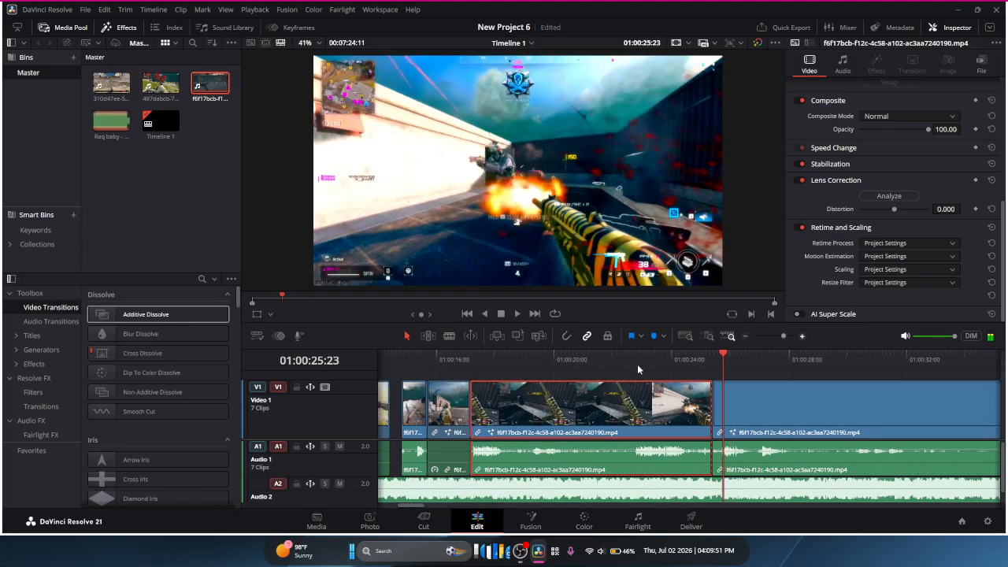
click(697, 356)
drag(697, 356, 691, 360)
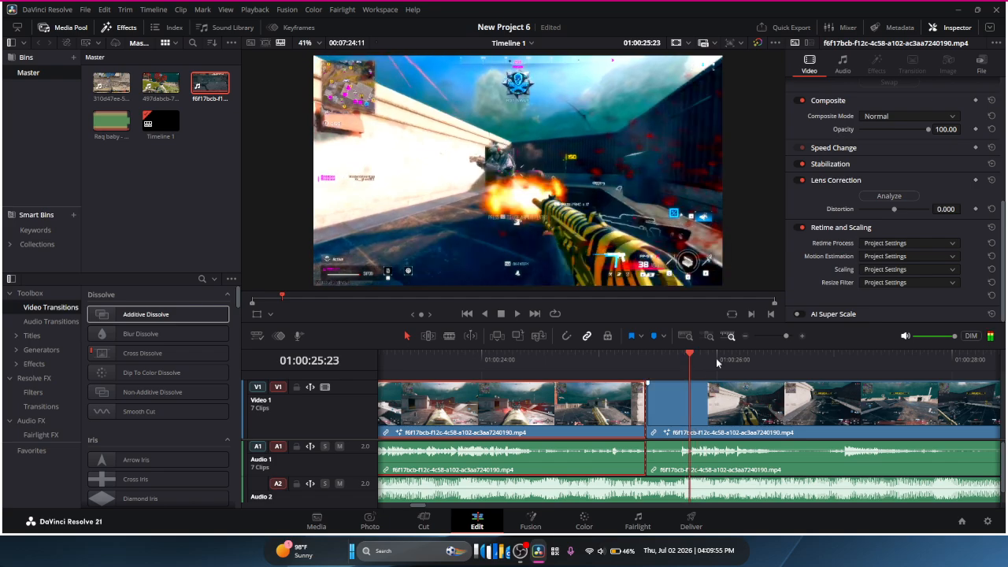
click(740, 394)
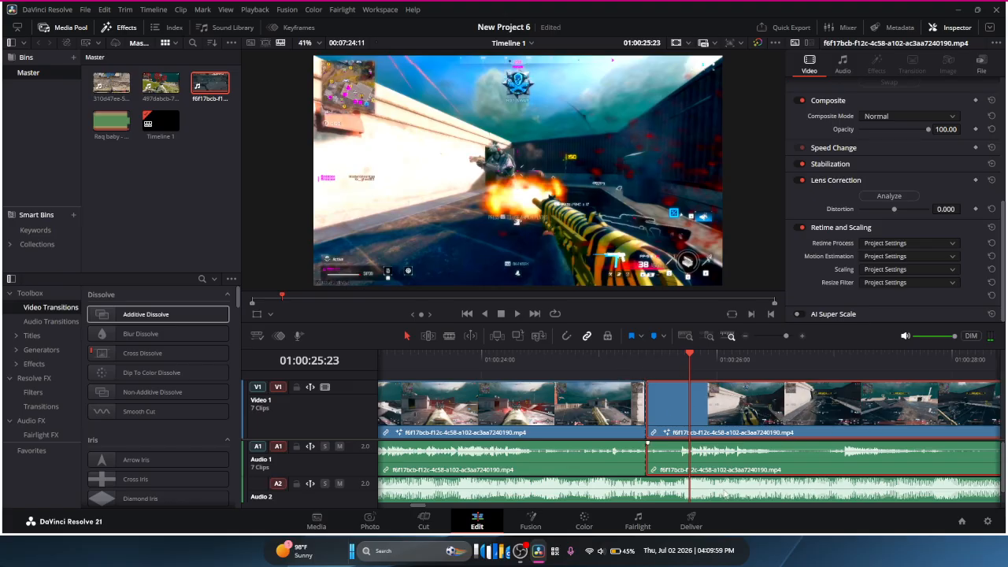
key(ctrl+b)
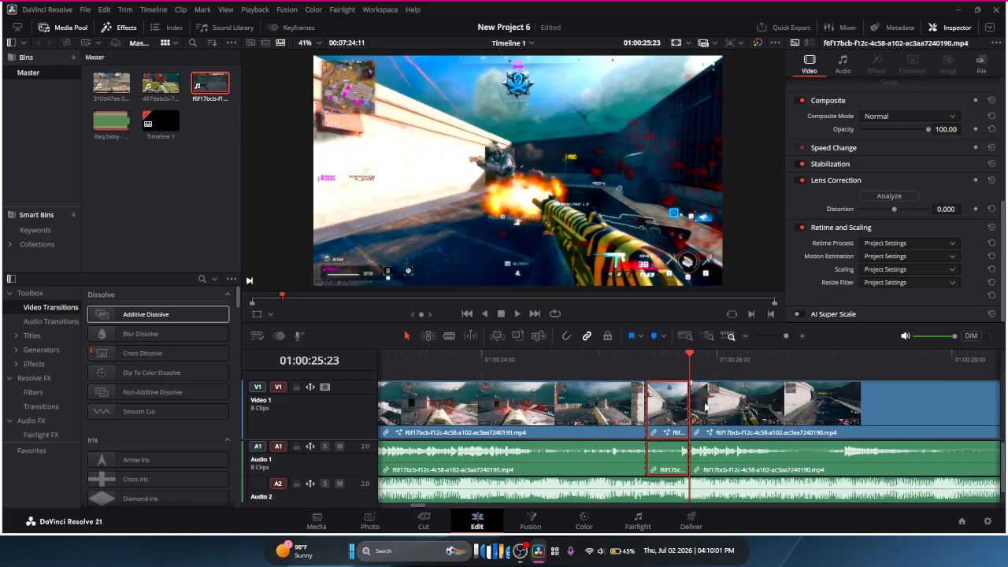
drag(726, 410, 961, 410)
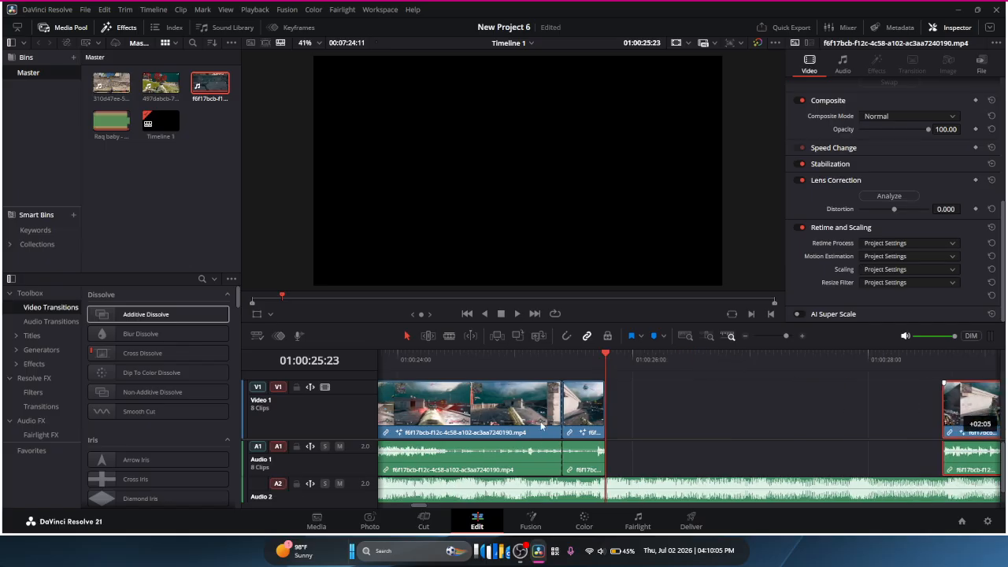
Step: Set the short segment after 01:00:25:12 to the Optical Flow retime process with Enhanced Better motion estimation and silence its audio
click(577, 405)
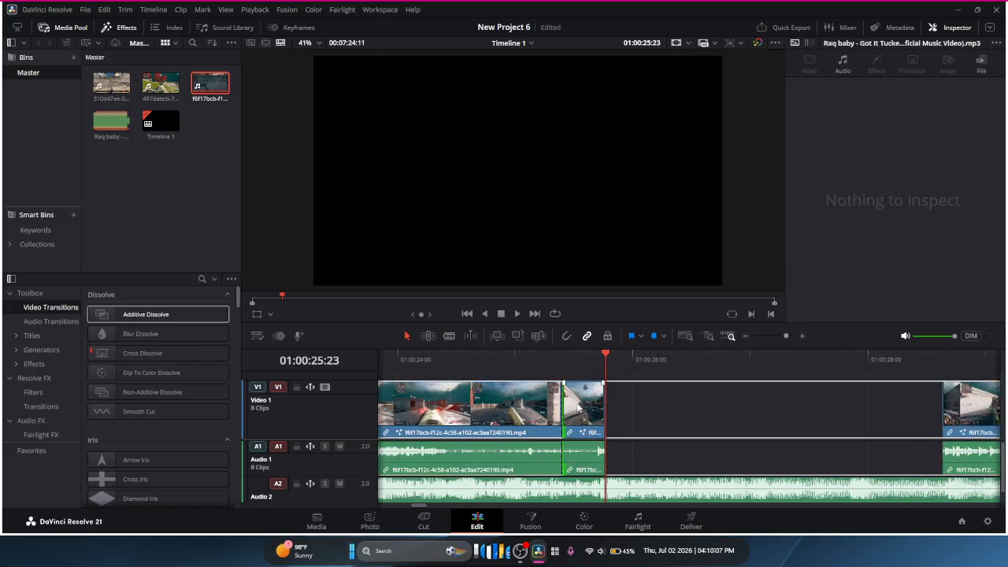
click(578, 406)
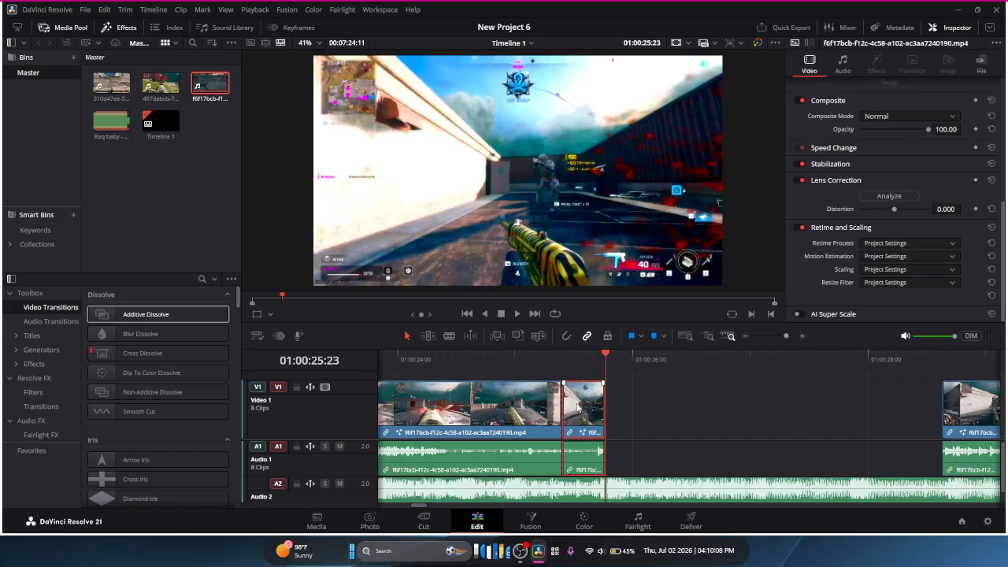
click(894, 244)
click(882, 291)
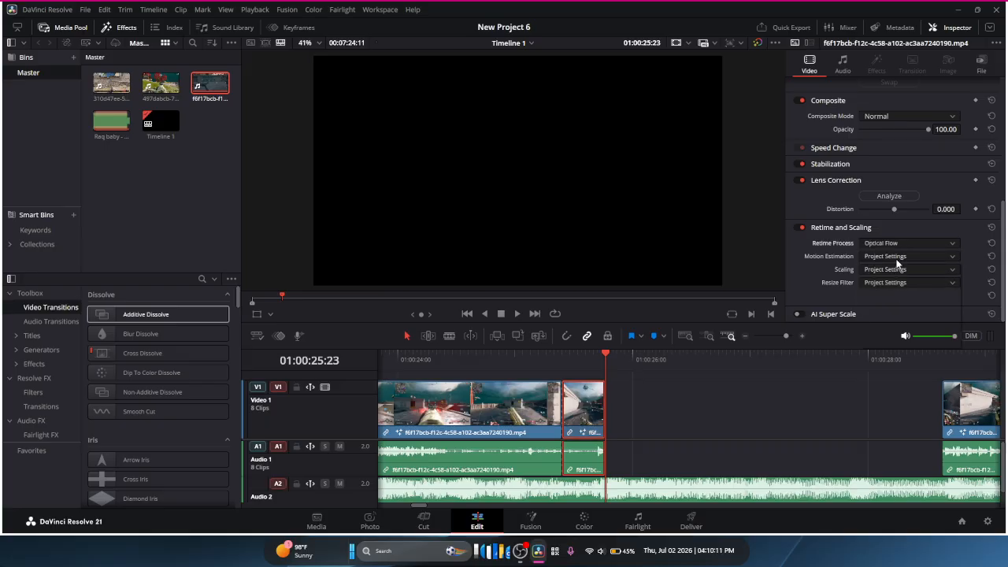
click(896, 257)
click(901, 316)
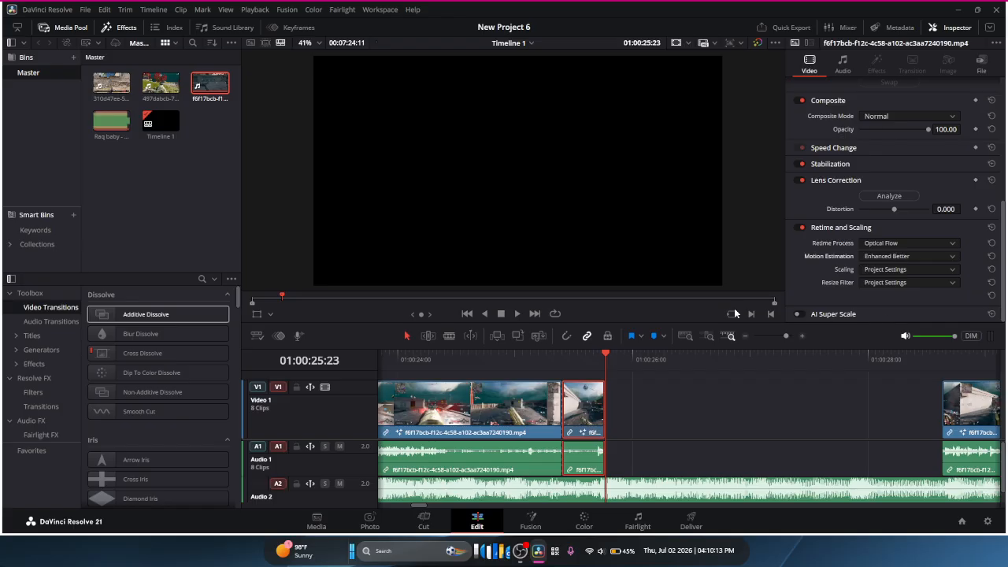
click(843, 65)
click(809, 65)
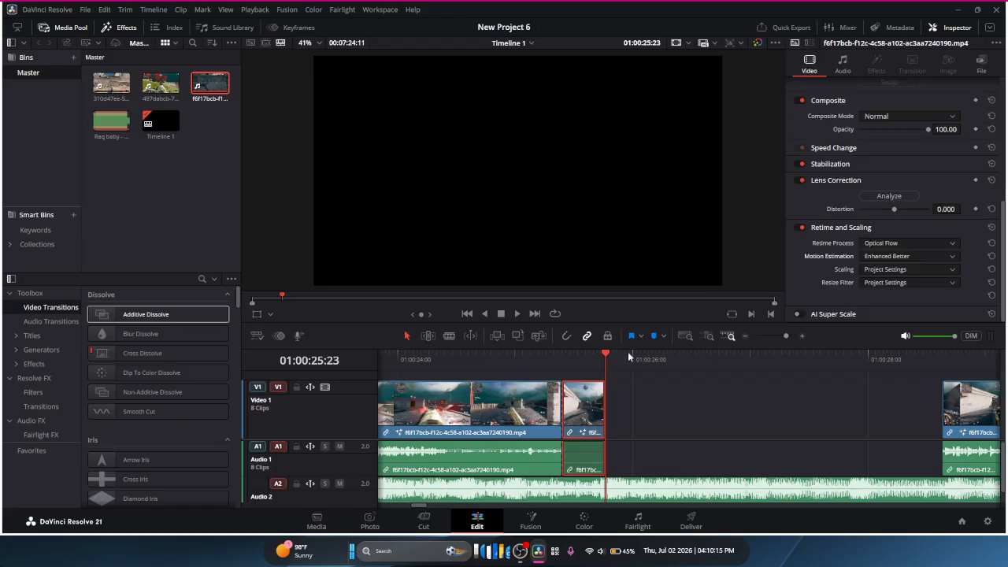
Step: Slow down the short f6f17bcb segment by changing its clip speed
right_click(591, 422)
click(642, 334)
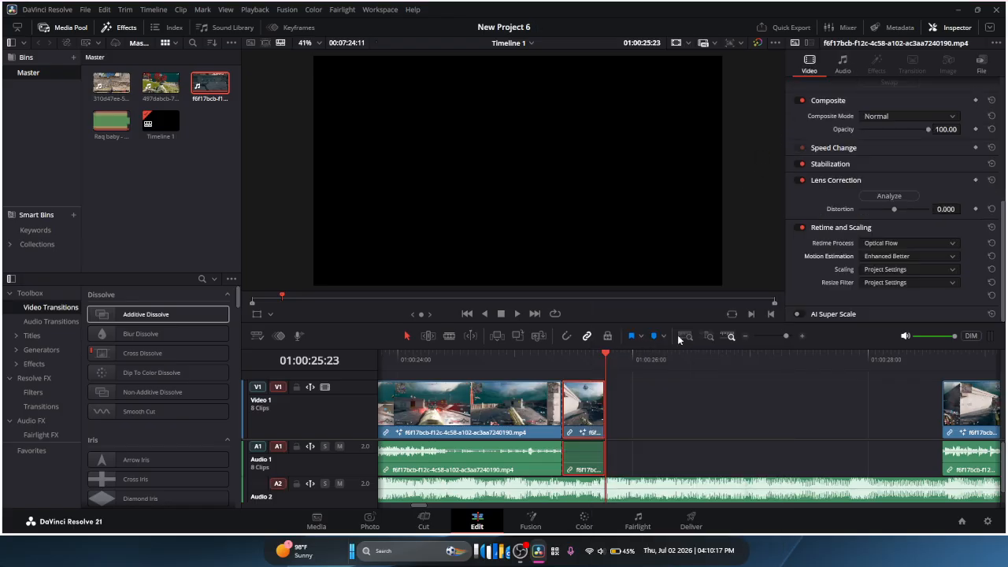
click(561, 248)
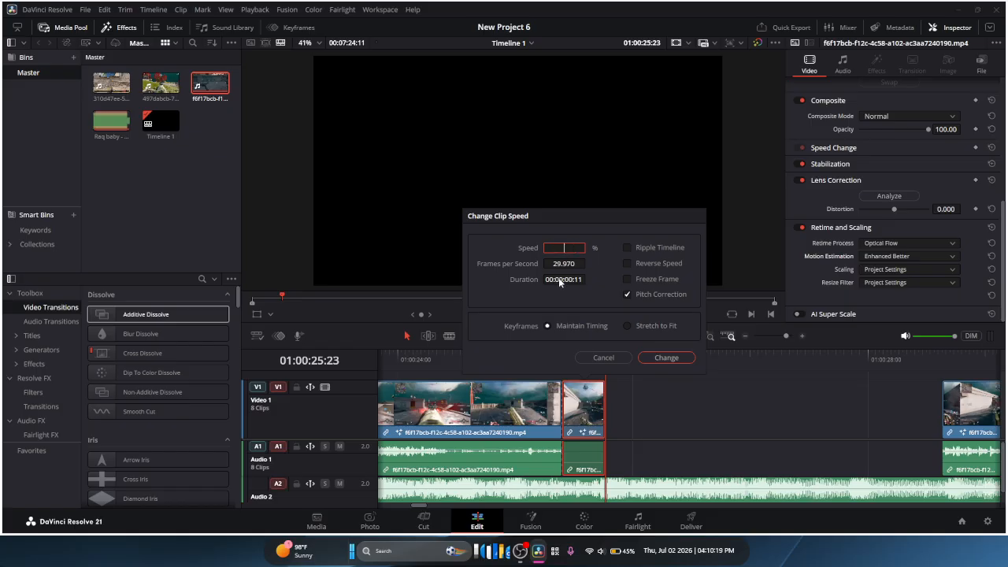
text(555)
click(661, 358)
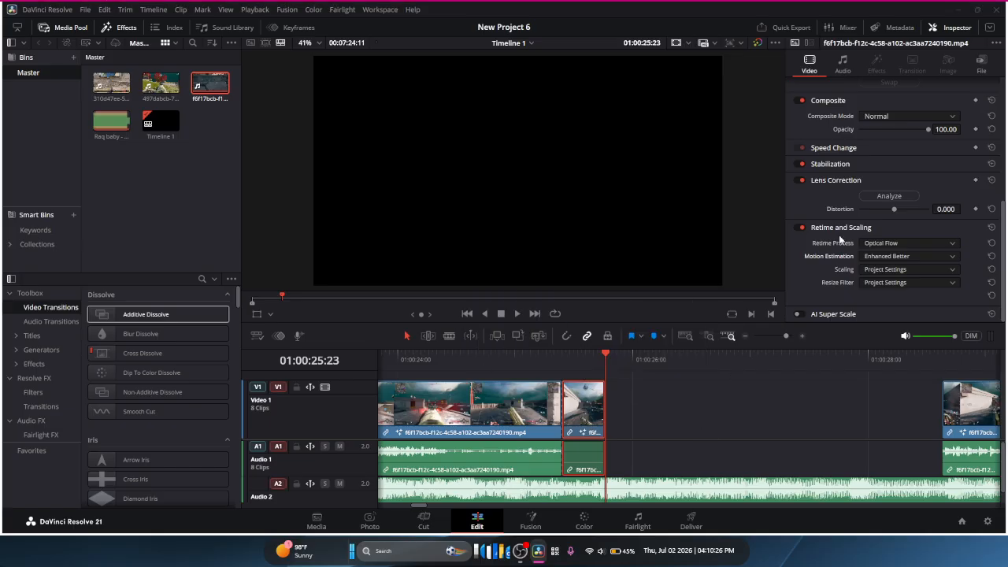
Step: Lengthen the slowed segment's clip duration to about one second
right_click(591, 415)
click(688, 350)
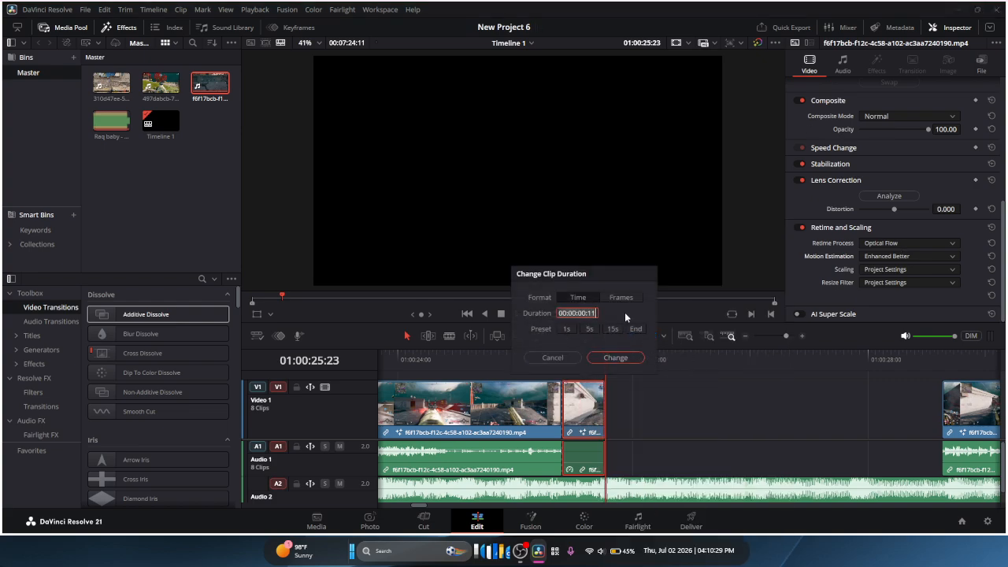
key(BackSpace)
text(100)
key(Return)
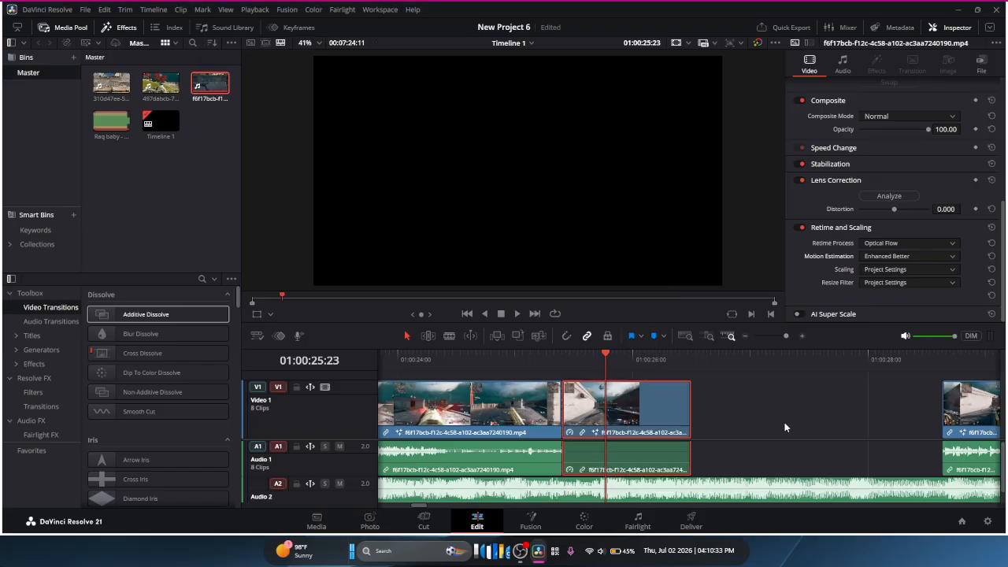
Step: Move the following part up against the slowed segment's end and play the junction to 01:00:26:21
drag(965, 423, 766, 416)
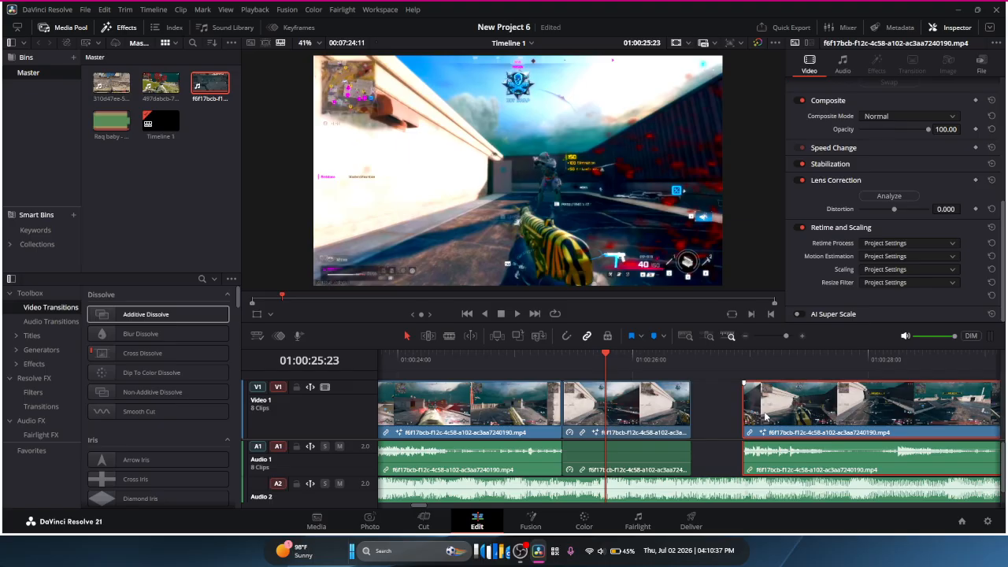
key(space)
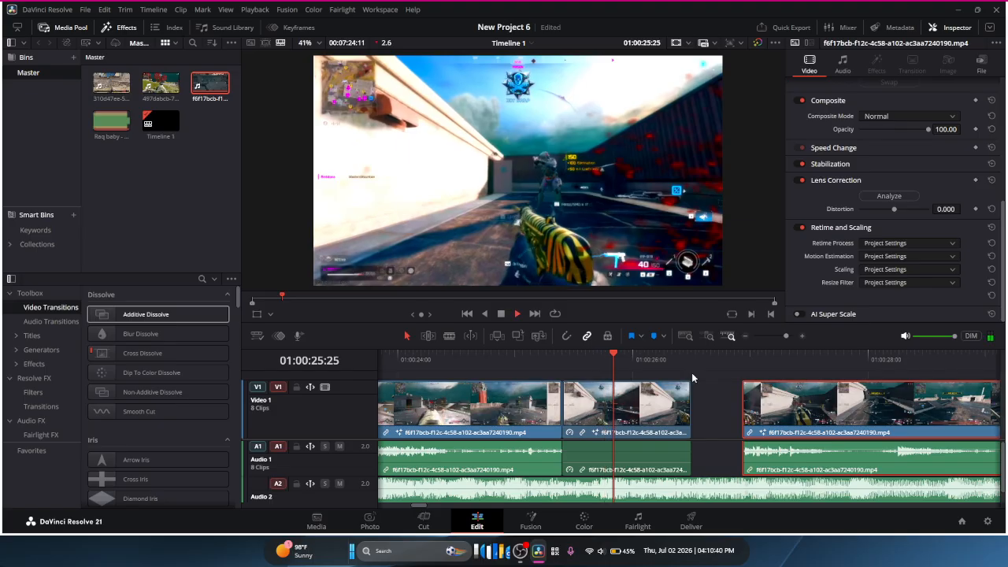
key(space)
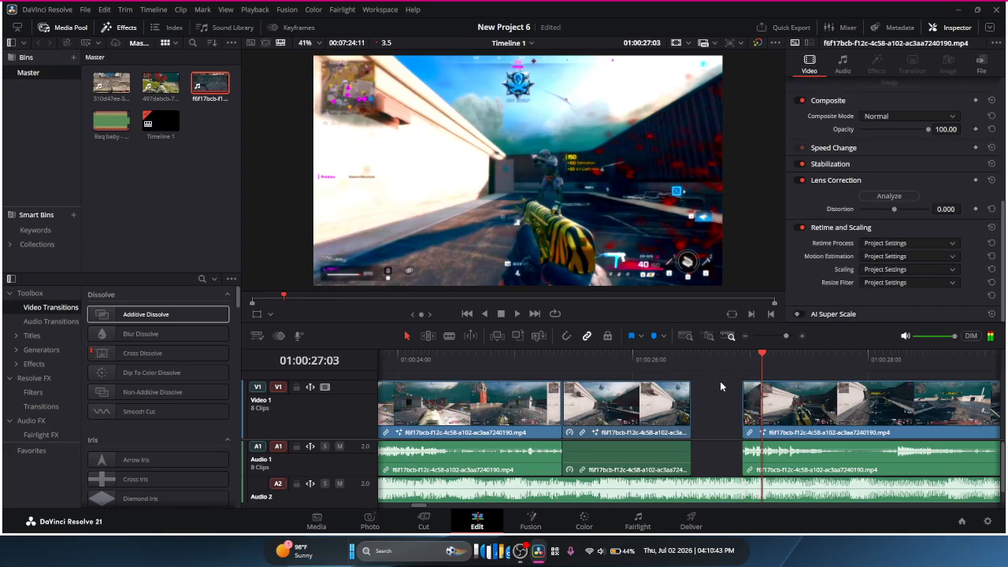
drag(770, 418, 672, 371)
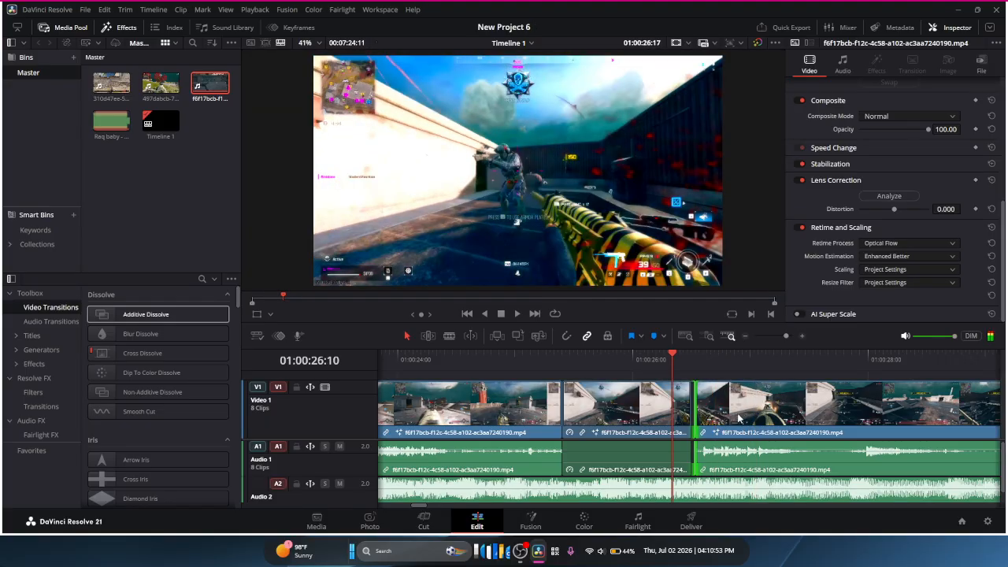
drag(739, 419, 747, 413)
key(space)
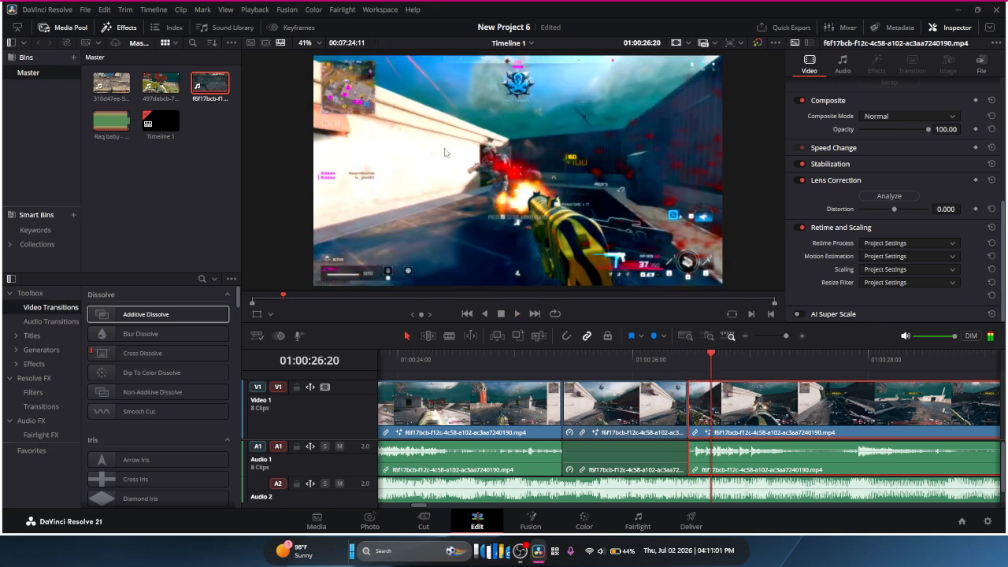
key(space)
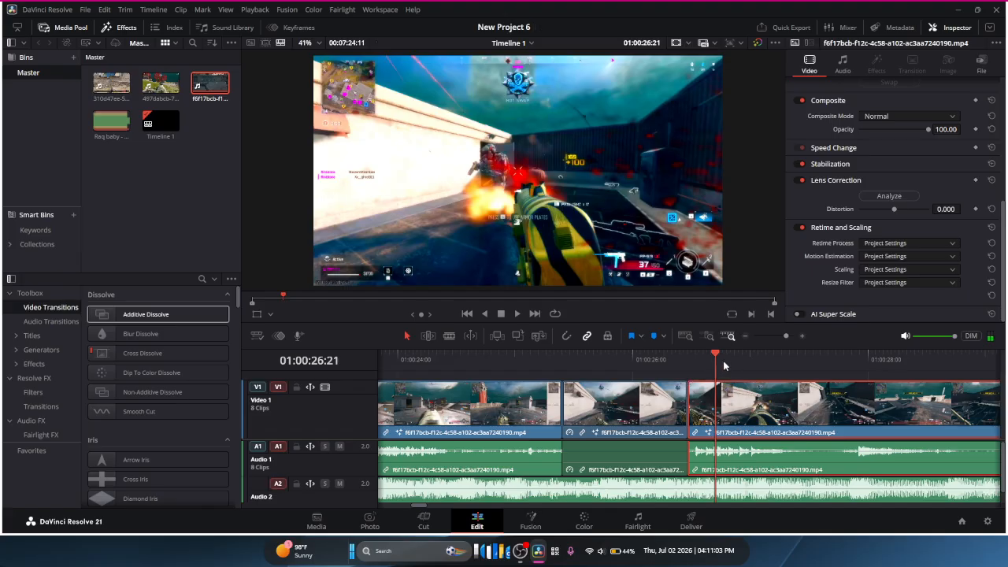
Step: Split the part after the slowed segment at 01:00:28:06 and delete the piece that follows the cut
click(731, 361)
drag(753, 364, 897, 363)
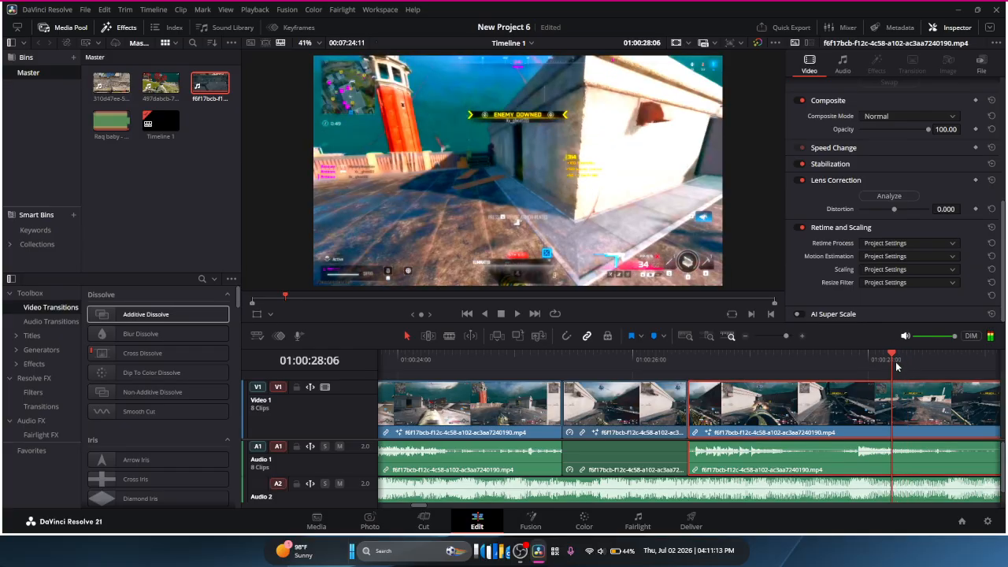
key(ctrl+b)
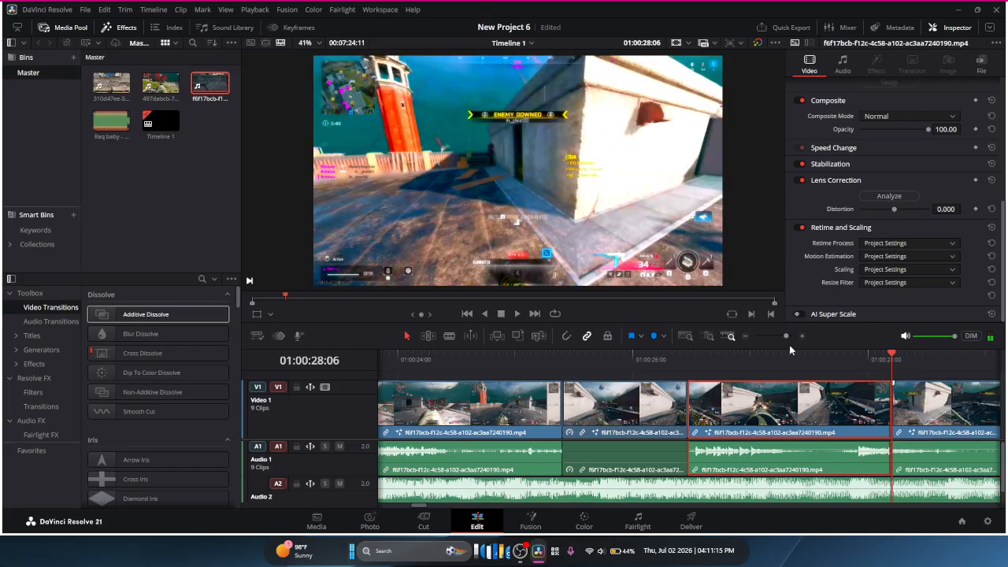
click(747, 336)
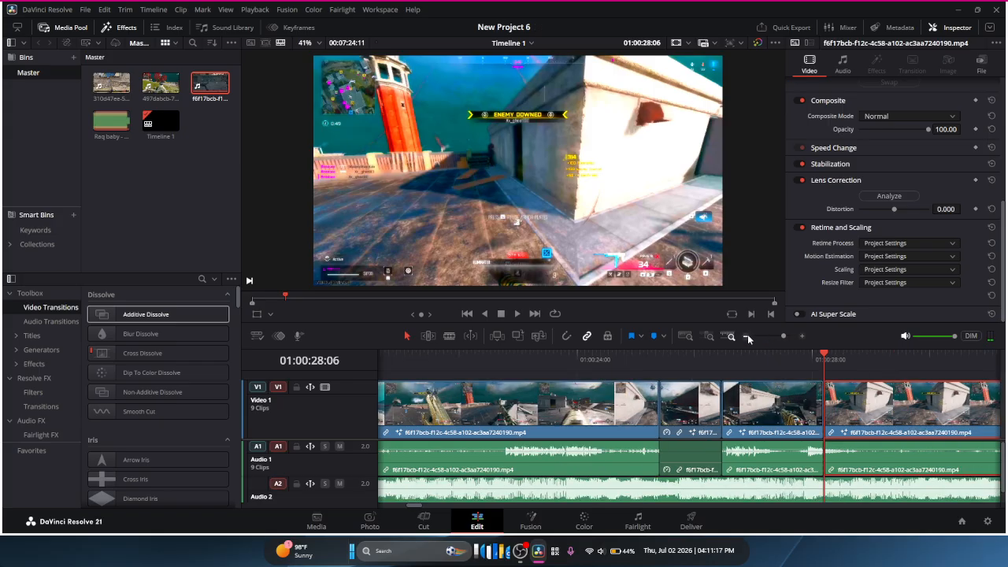
click(747, 337)
click(747, 336)
click(747, 337)
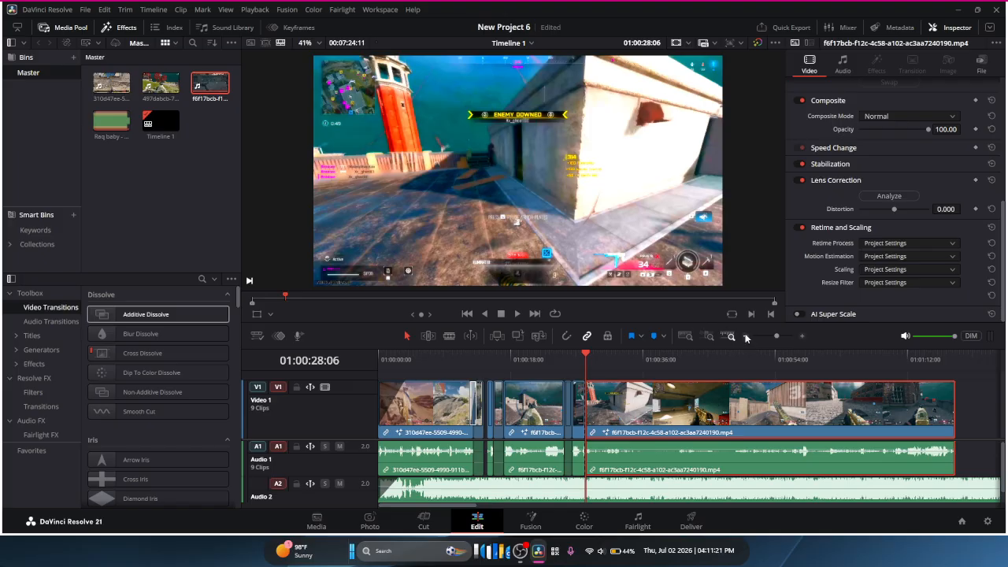
key(BackSpace)
Step: Bring the distant f6f17bcb clip forward to about 01:00:28:22, shortly after the edited sequence
click(747, 337)
click(747, 337)
click(746, 337)
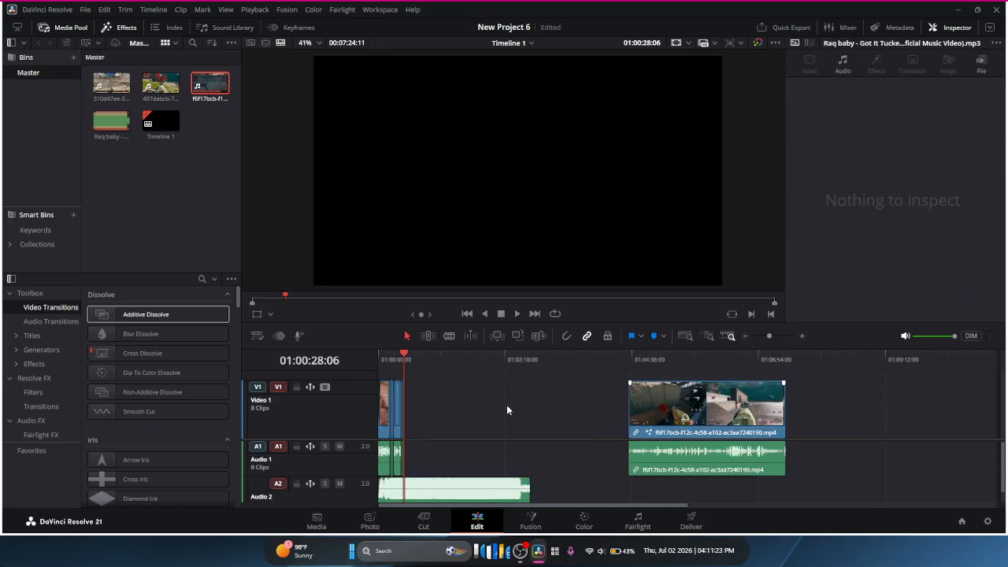
drag(702, 406, 486, 410)
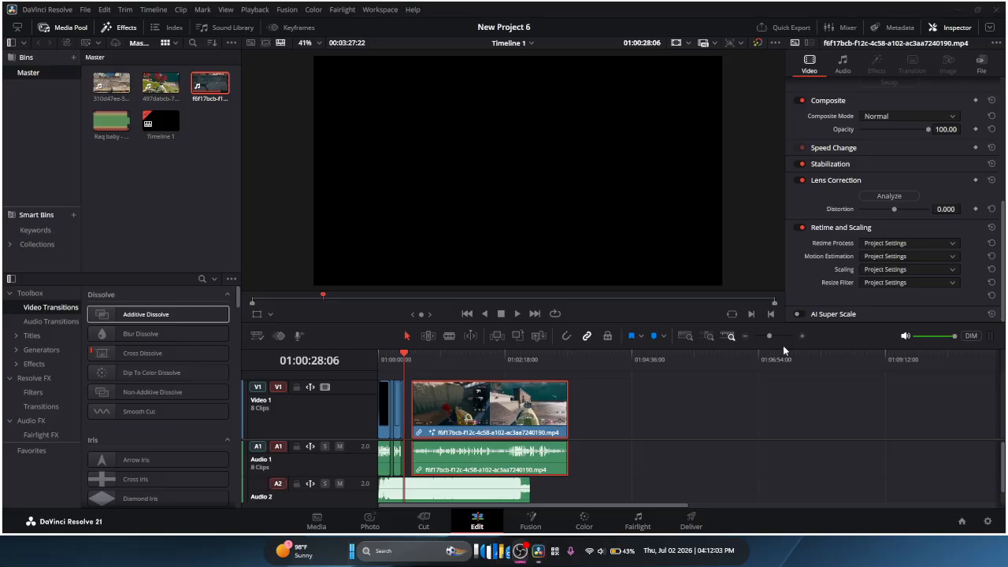
click(806, 338)
click(801, 337)
click(801, 337)
click(802, 337)
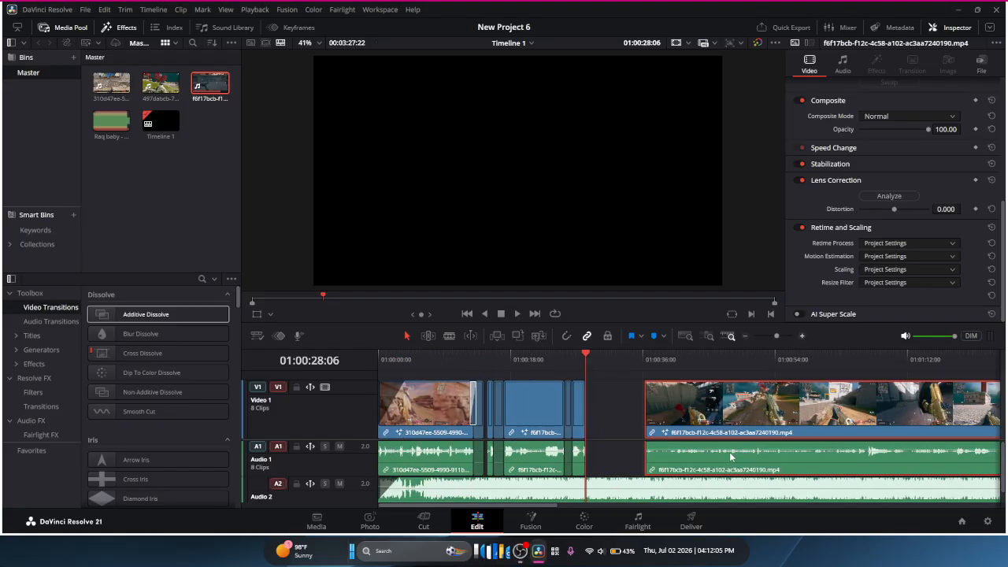
drag(729, 452, 697, 429)
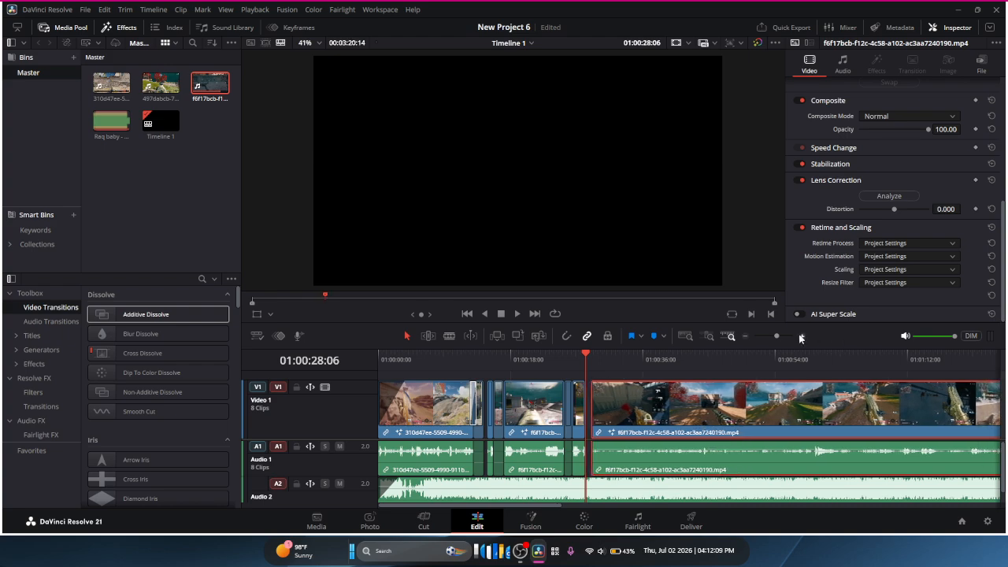
drag(778, 338, 785, 343)
key(space)
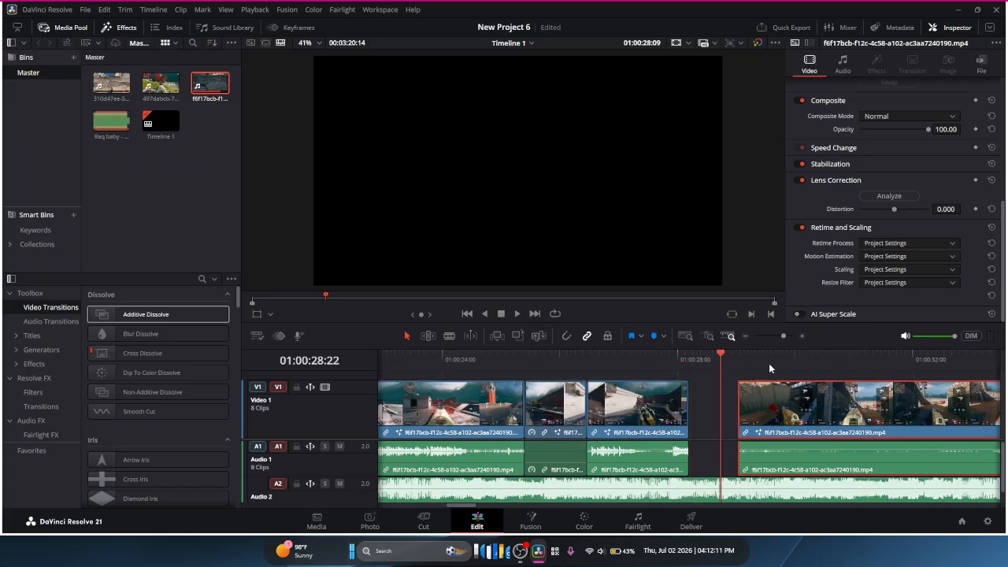
drag(754, 407, 742, 407)
Step: Find the next highlight in the long f6f17bcb clip and split the clip at 01:02:15:14
click(746, 337)
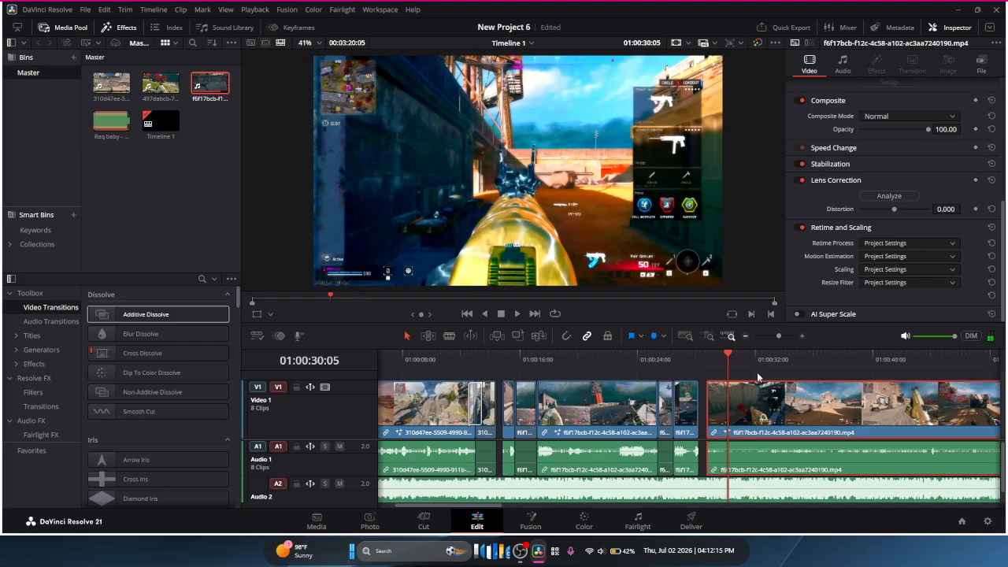
click(745, 337)
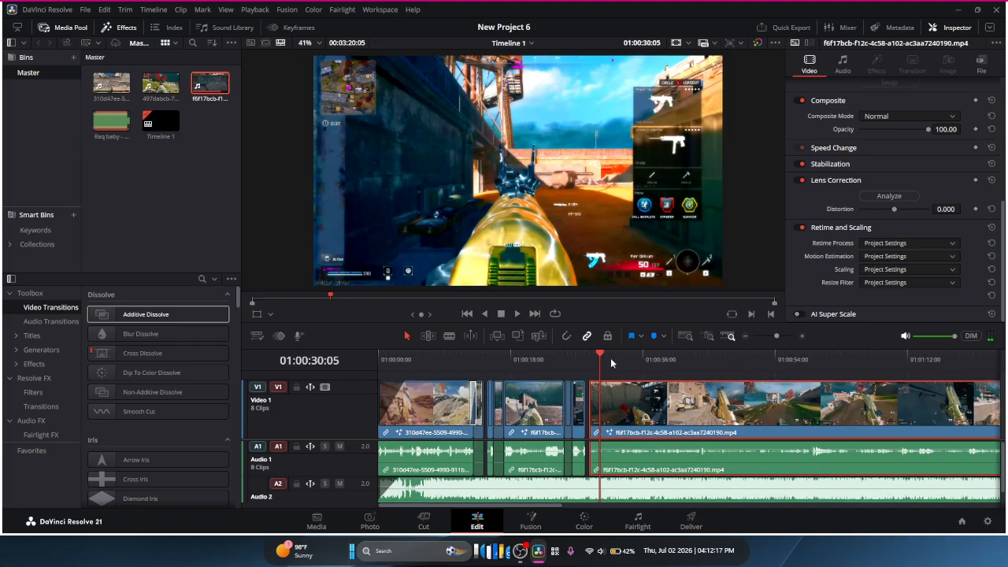
drag(611, 360, 780, 360)
click(747, 337)
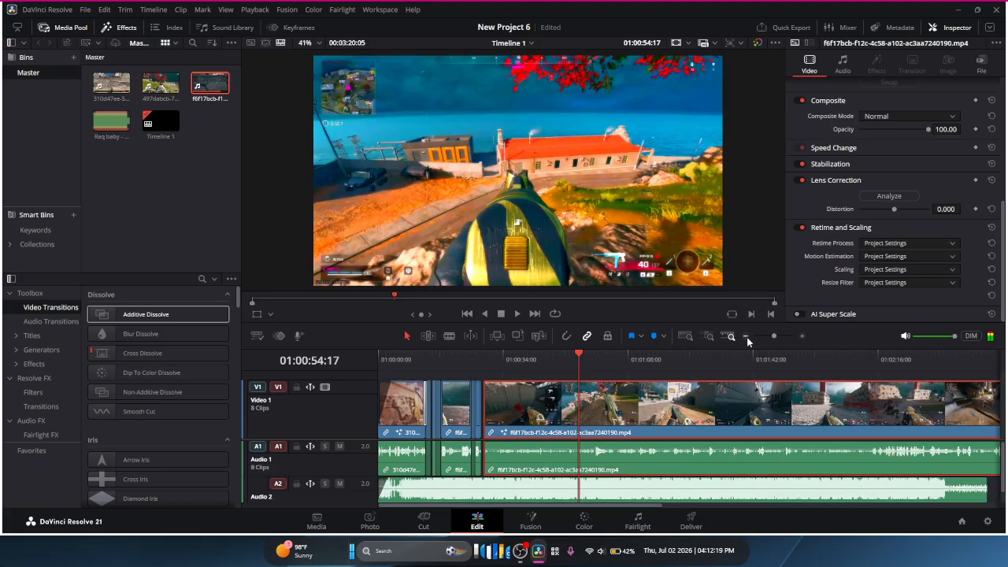
click(747, 337)
drag(471, 360, 628, 382)
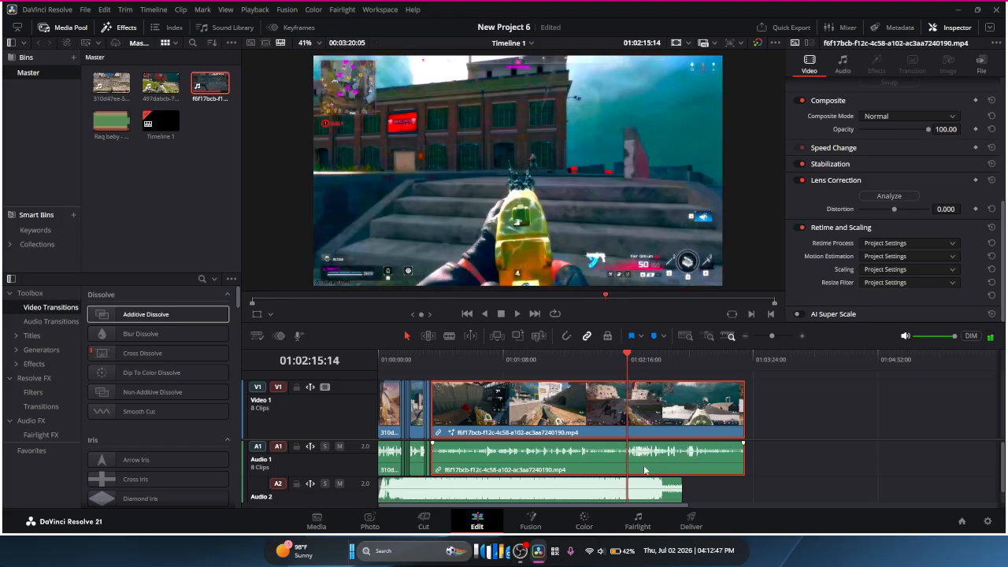
key(ctrl+b)
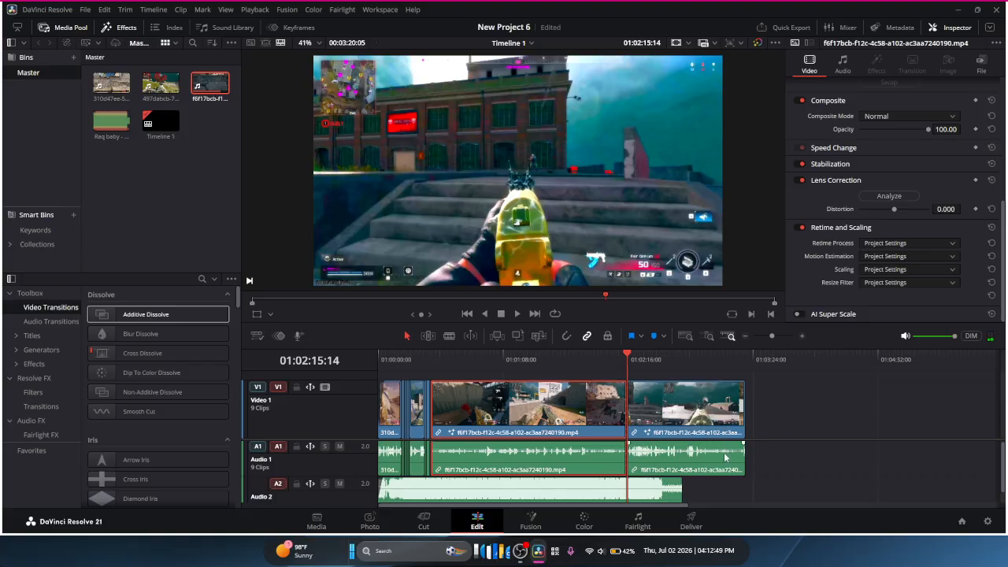
Step: Delete the long part before that cut and move the remaining part to about 01:00:30:08, near the edited sequence's end
key(Delete)
drag(630, 406, 477, 408)
drag(622, 363, 429, 388)
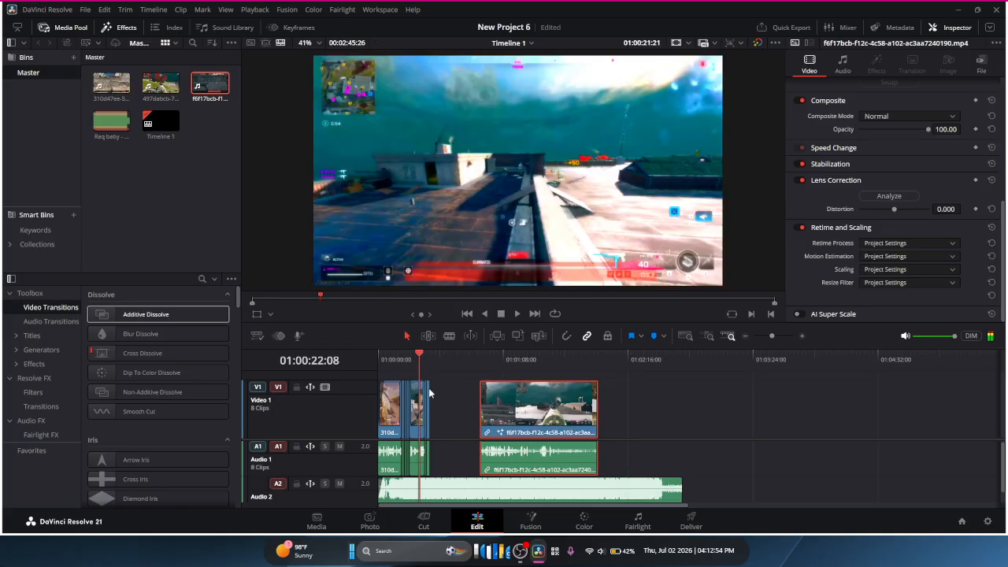
click(801, 337)
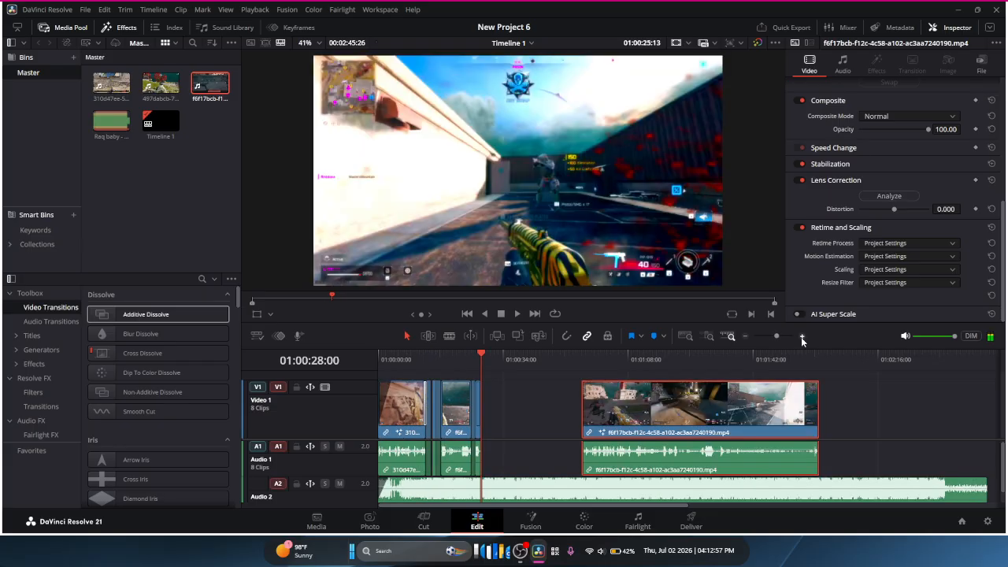
click(747, 338)
click(747, 337)
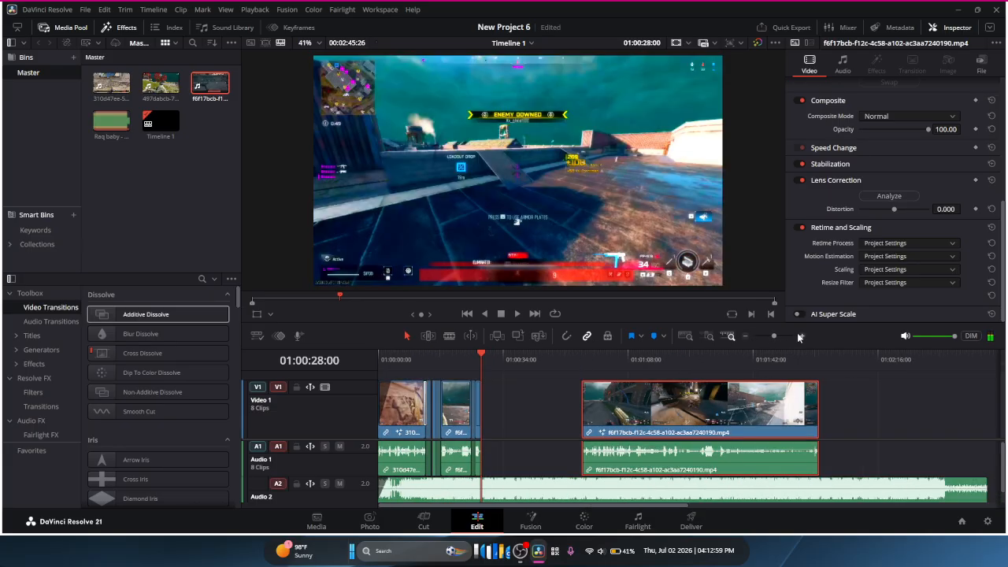
click(801, 337)
drag(798, 408, 659, 406)
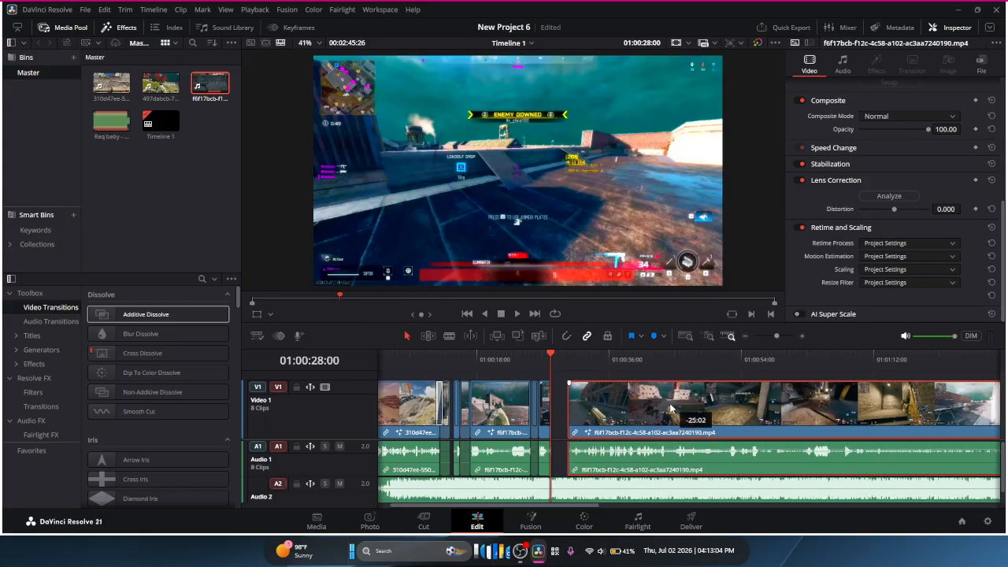
click(801, 337)
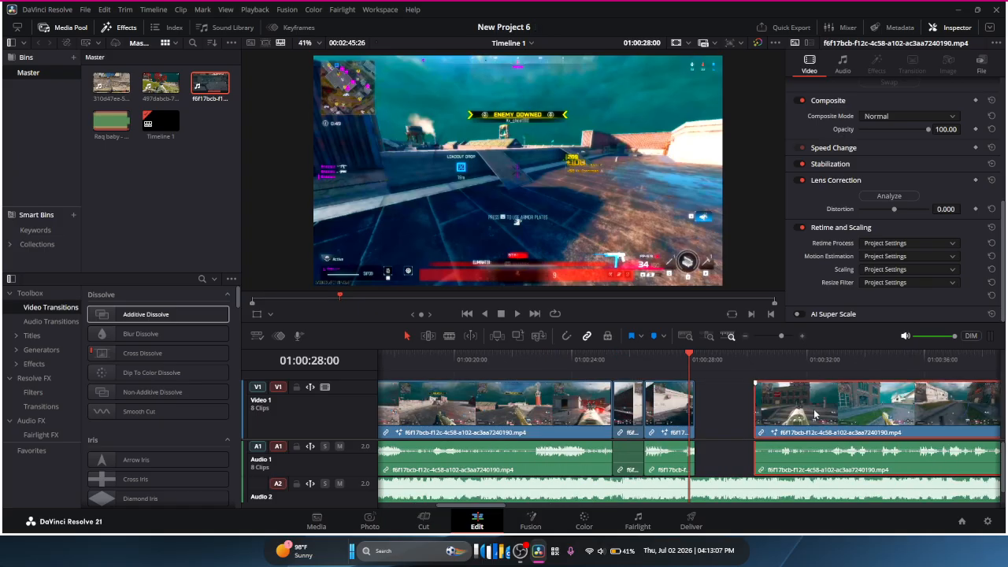
Step: Move the last f6f17bcb clip earlier to about 01:00:28:27 and play across the gap into it
drag(815, 413, 802, 412)
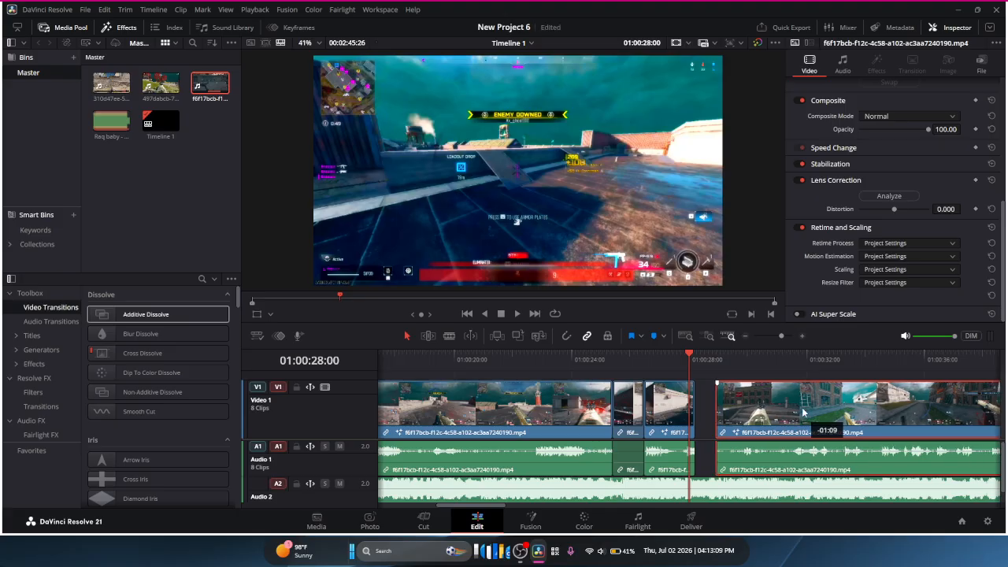
key(space)
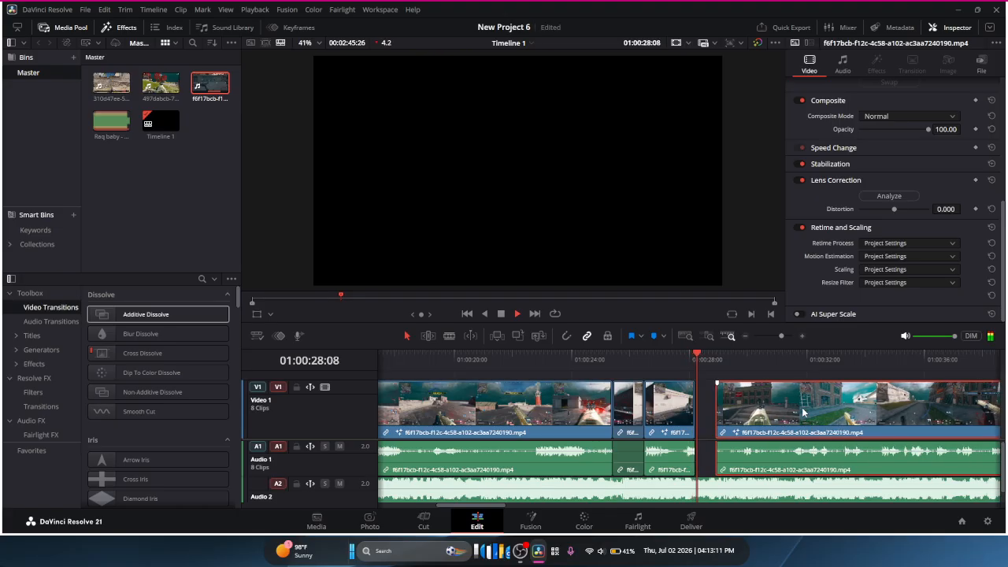
key(space)
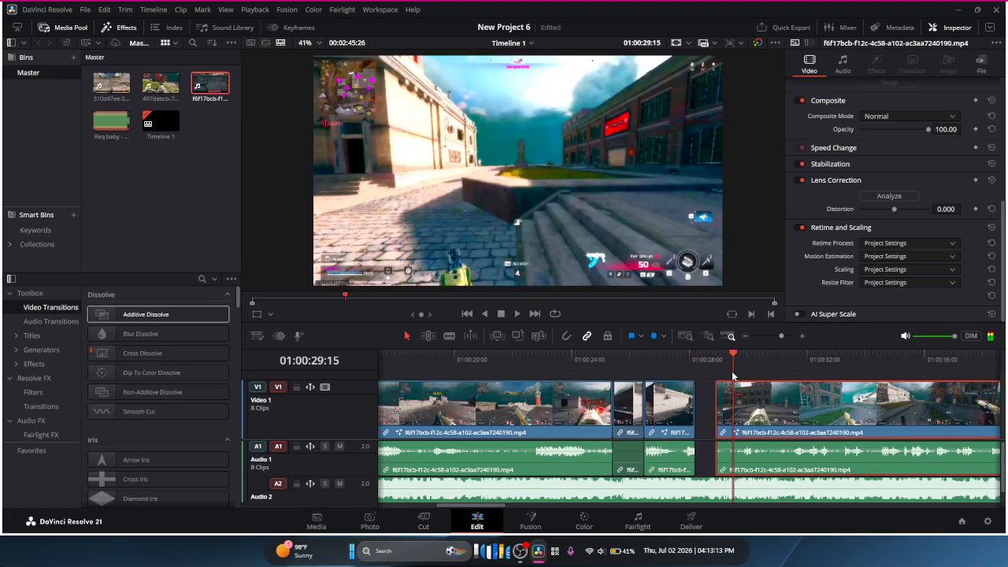
Step: Find the next highlight in the last f6f17bcb clip and split the clip at 01:00:41:00
key(space)
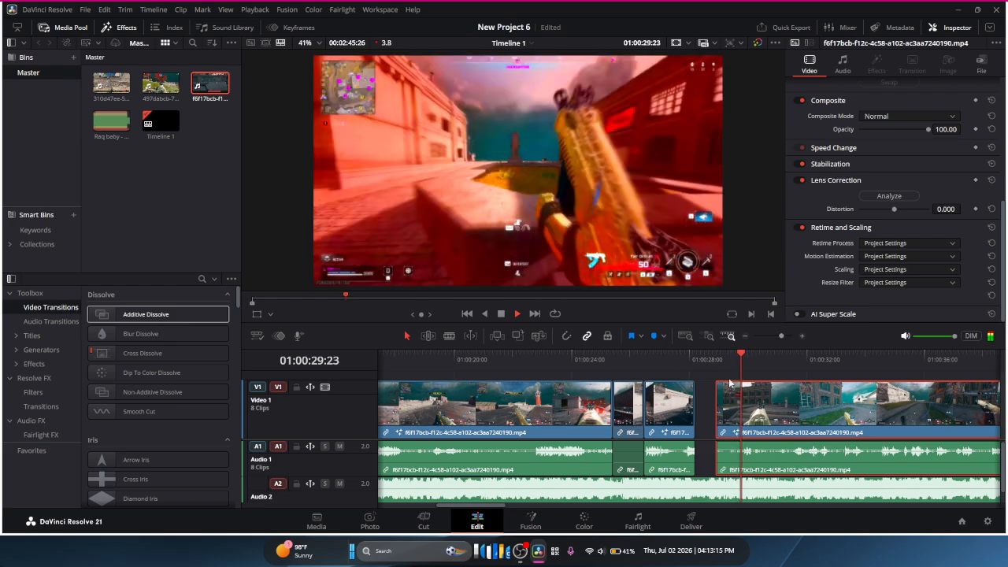
click(769, 359)
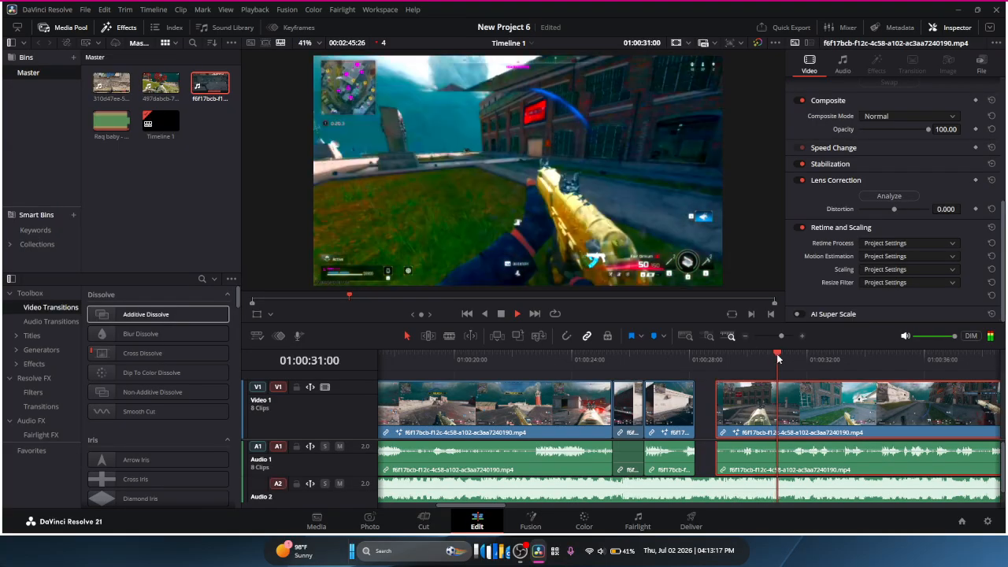
key(space)
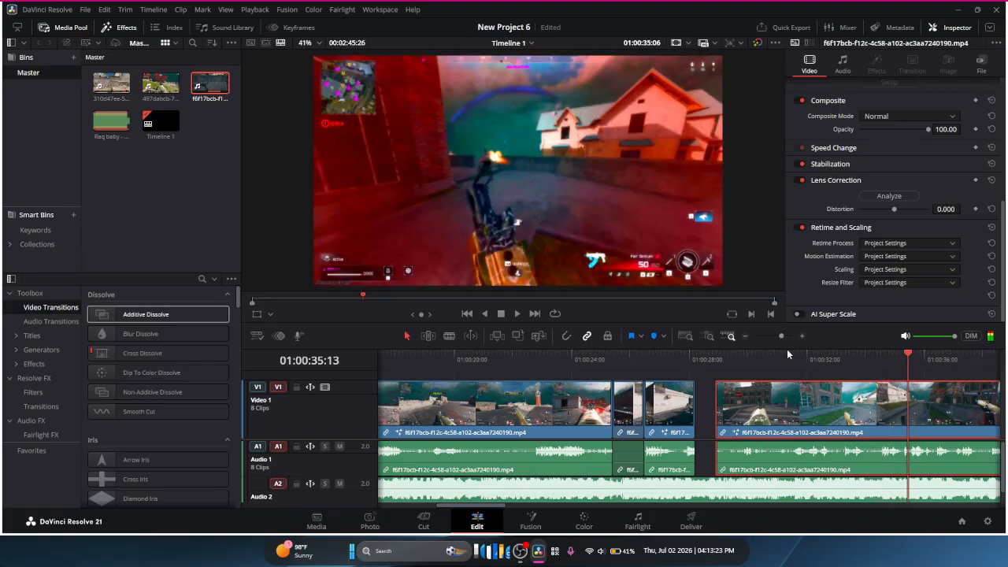
key(space)
click(746, 337)
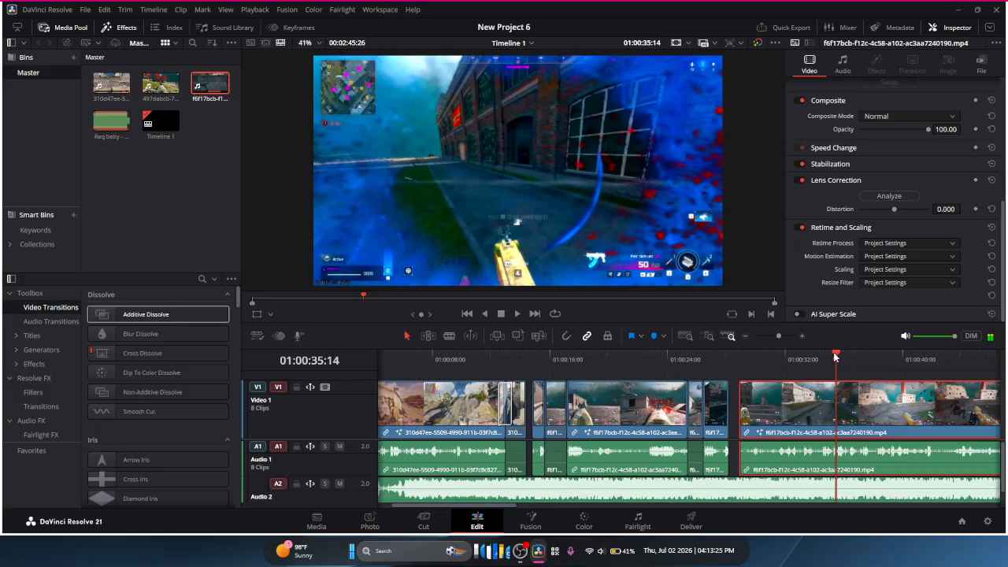
key(space)
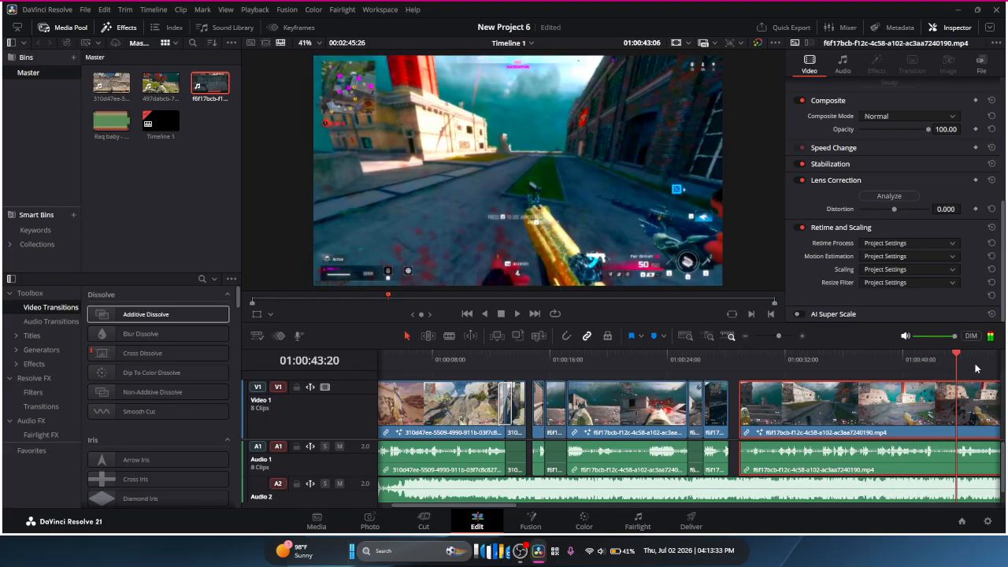
click(745, 336)
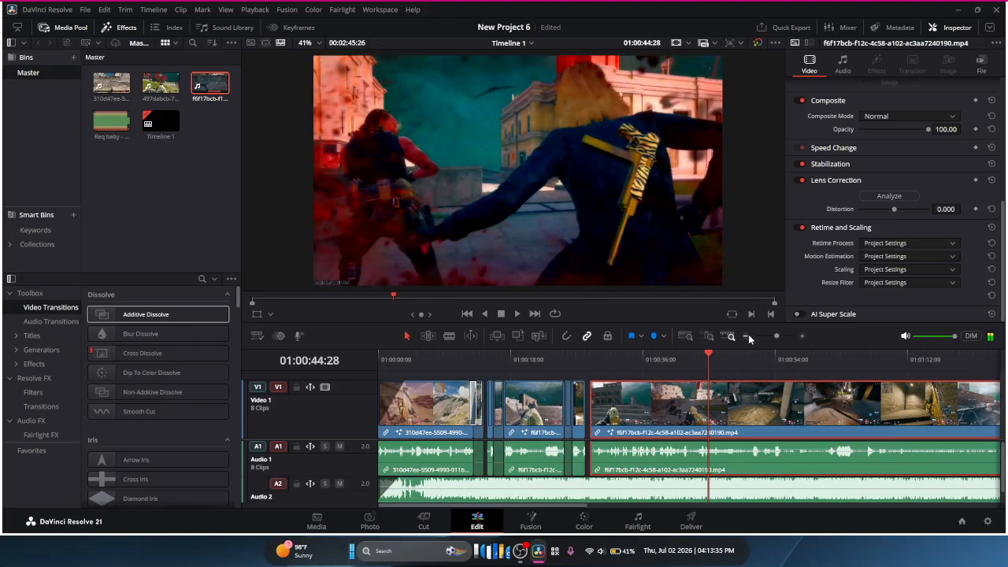
drag(712, 355, 700, 355)
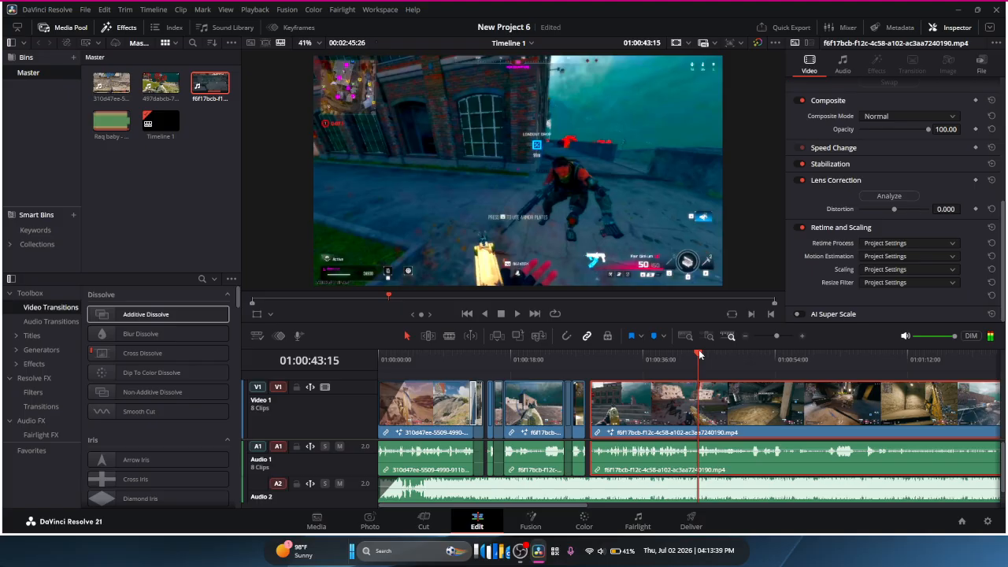
mouse_move(698, 355)
mouse_down()
mouse_move(665, 373)
mouse_move(699, 379)
mouse_move(703, 361)
mouse_move(679, 360)
mouse_up()
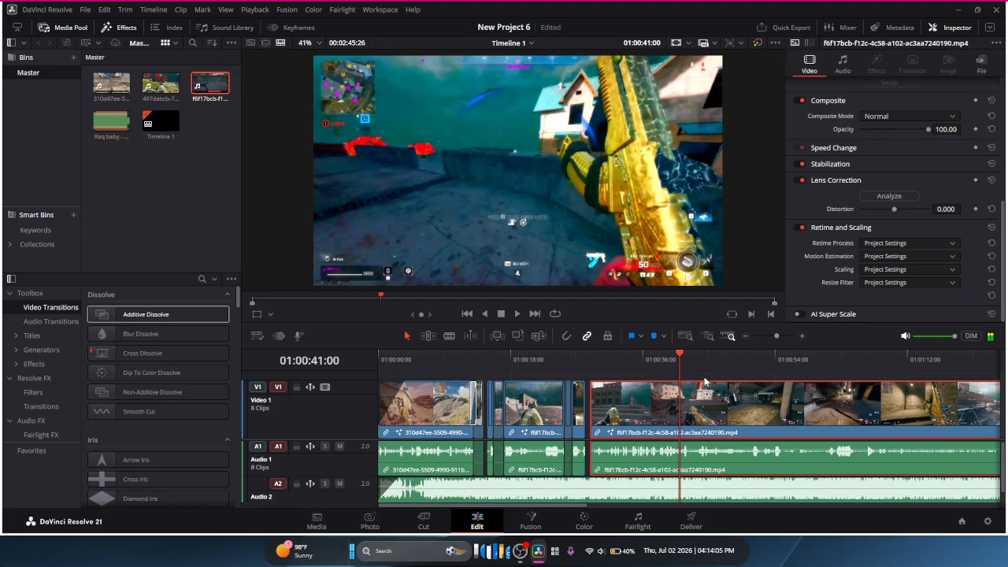
key(ctrl+b)
Step: Split the following part at 01:00:41:06 and move the remainder further along to leave a gap after the short segment
click(803, 336)
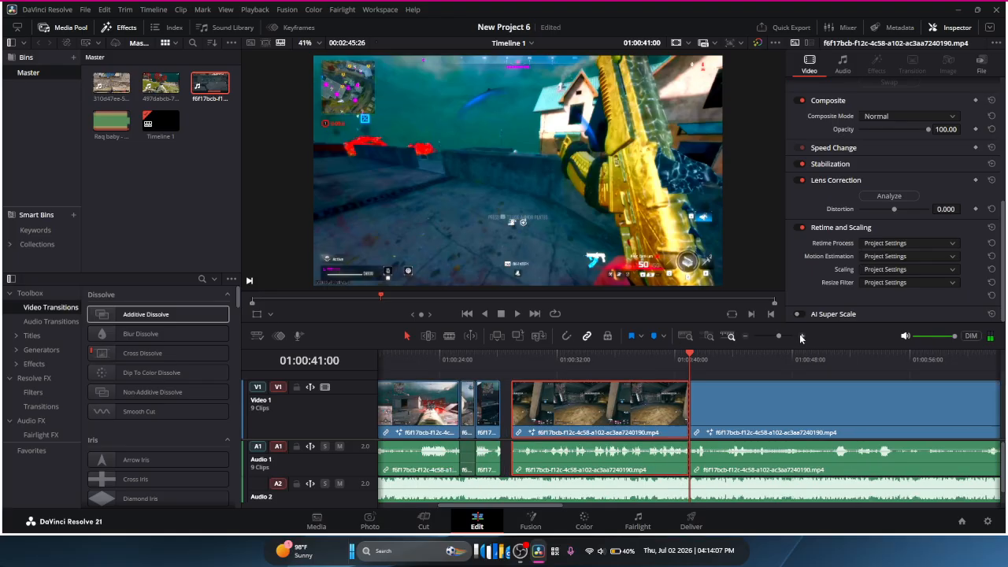
scroll(726, 359, up, 5)
drag(702, 361, 714, 361)
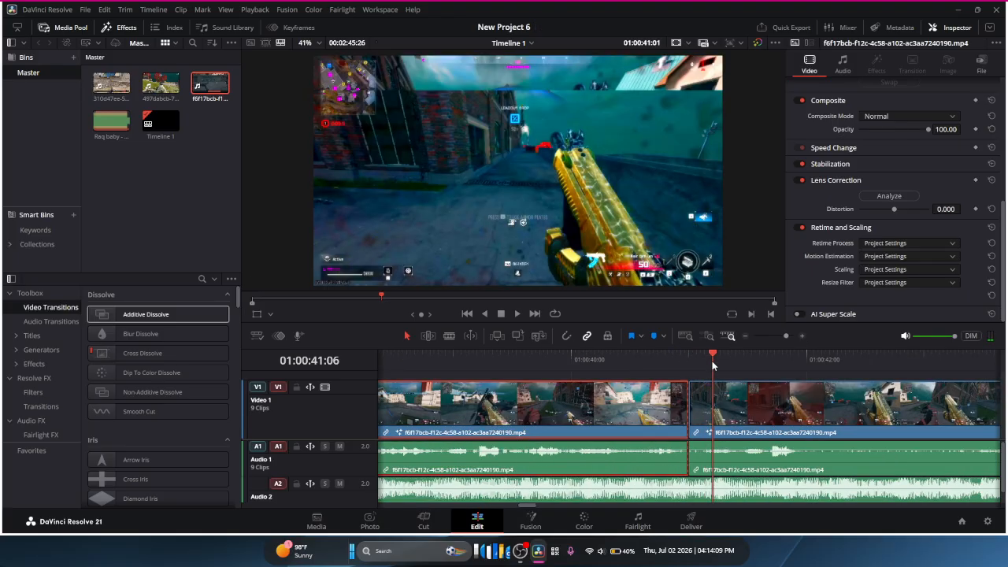
click(803, 409)
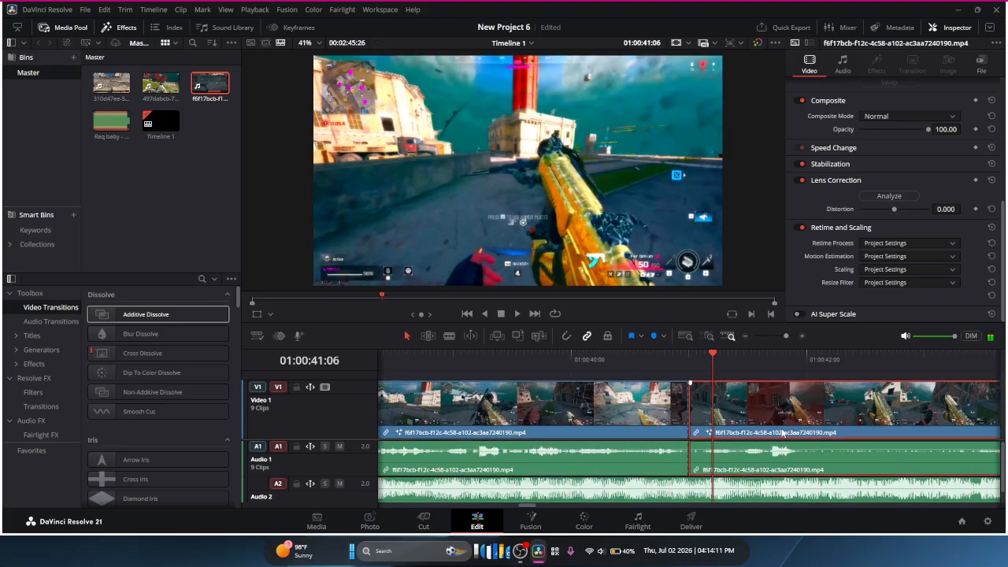
key(ctrl+b)
drag(771, 410, 950, 407)
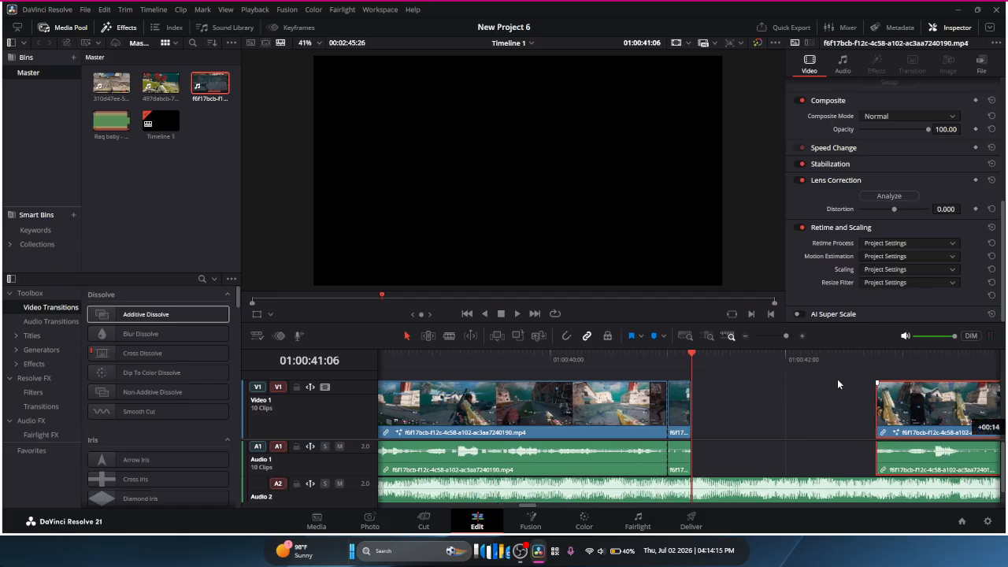
Step: Set the duration of the short segment starting at 01:00:41:00 to 33 frames
click(600, 409)
right_click(592, 403)
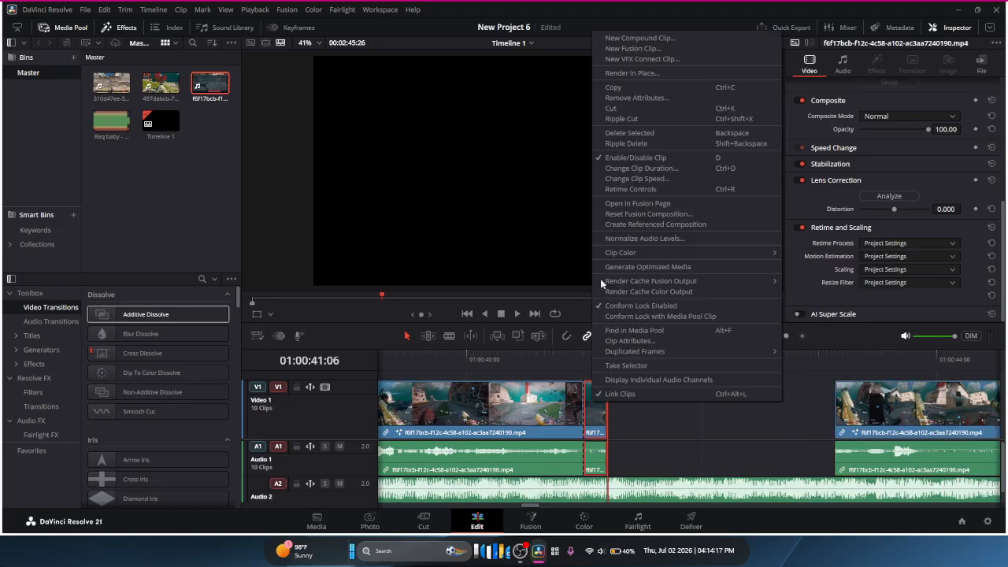
click(666, 169)
key(BackSpace)
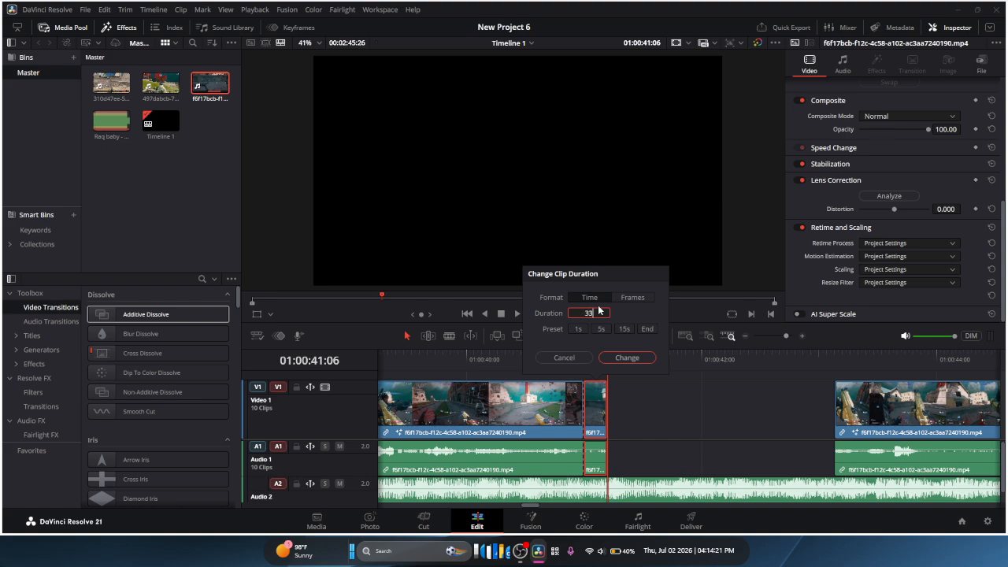
key(Return)
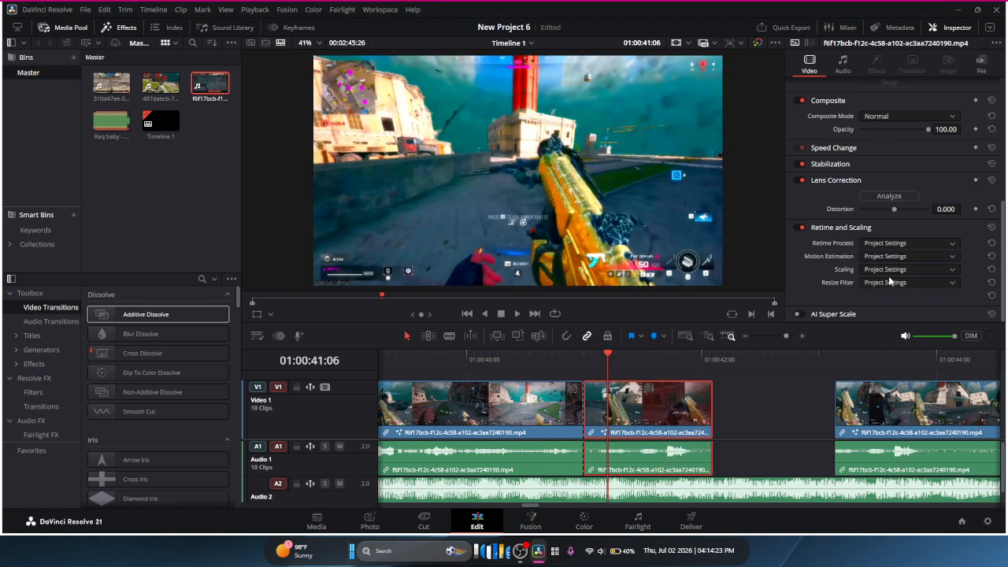
Step: Give the lengthened segment Optical Flow retiming with Enhanced Better motion estimation, and silence its audio
click(906, 256)
click(888, 316)
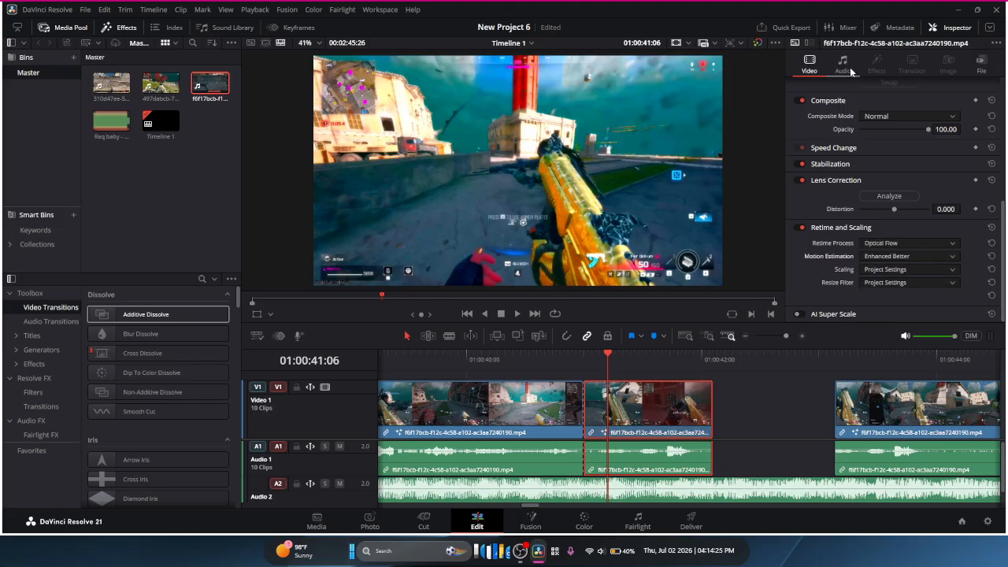
click(851, 73)
click(615, 463)
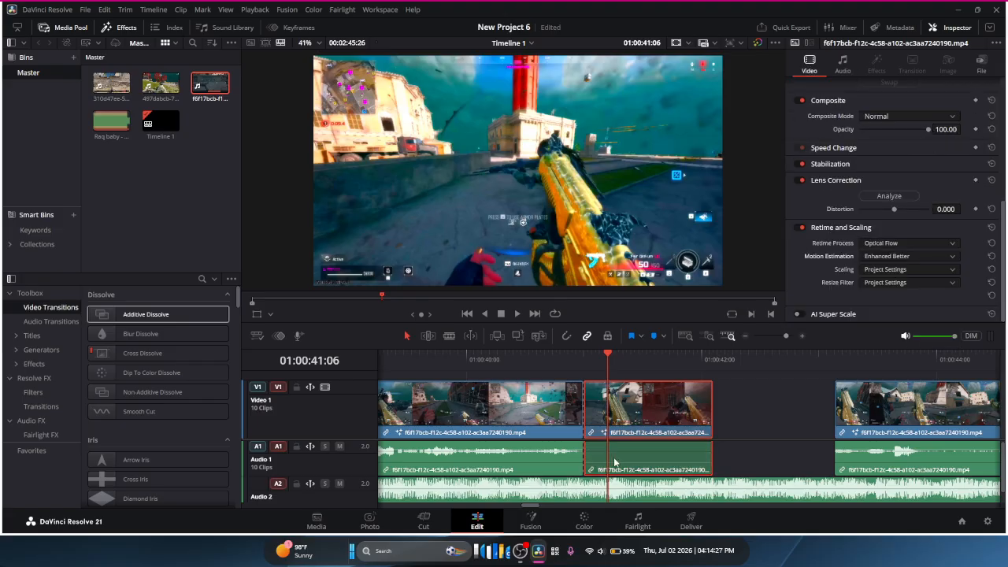
Step: Change the silenced segment's clip speed to 5%
right_click(653, 416)
click(694, 338)
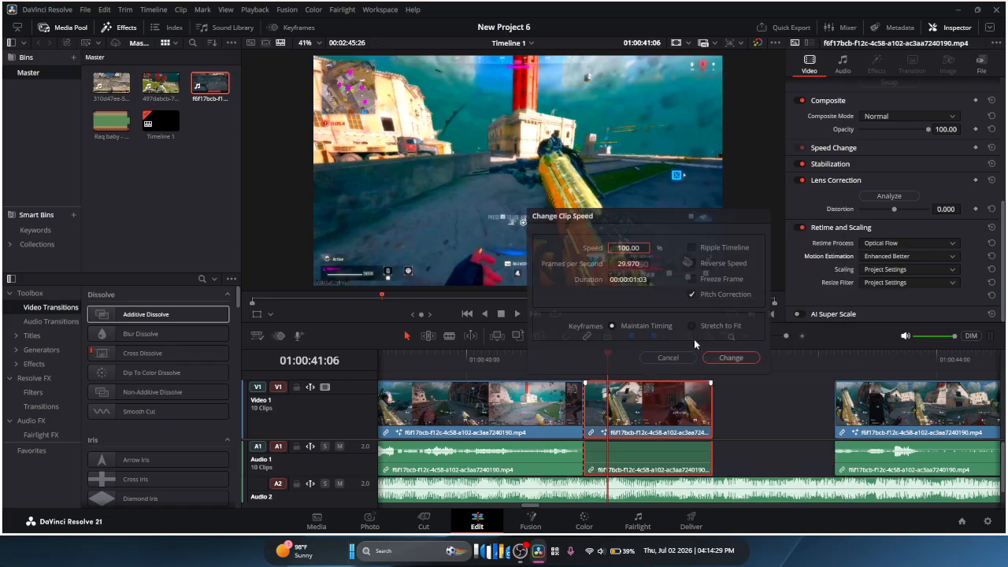
double_click(635, 248)
key(BackSpace)
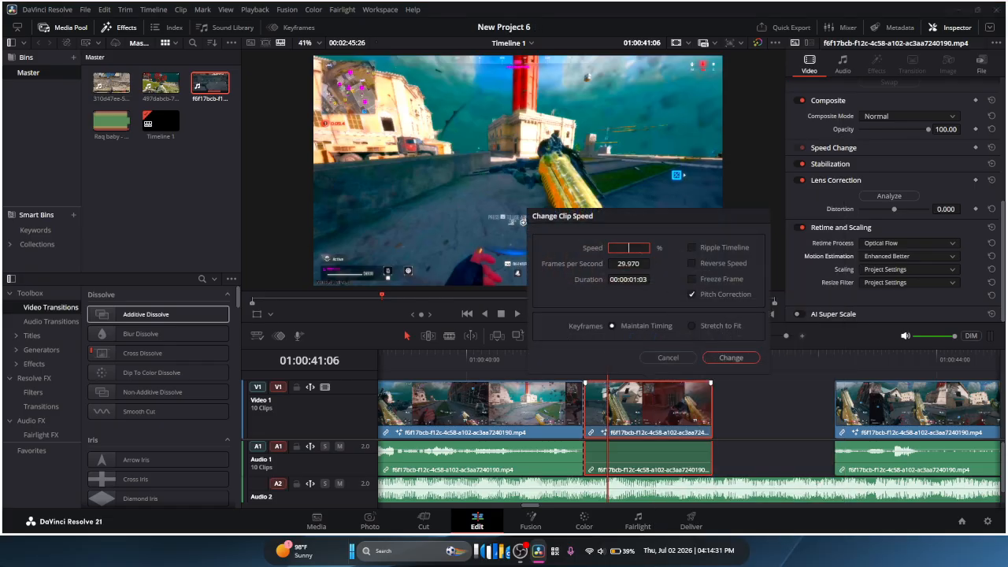
text(50)
key(Return)
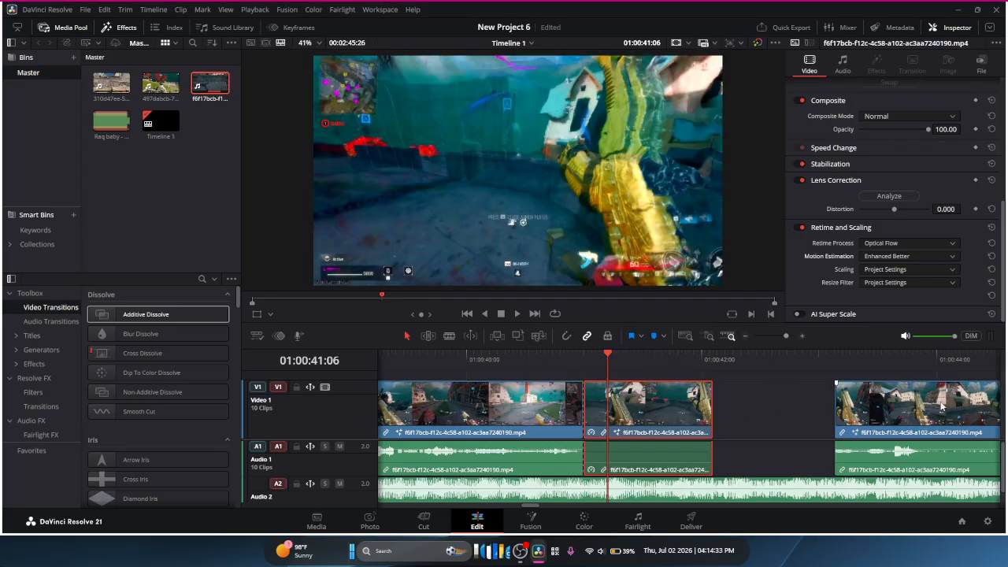
Step: Extend the start of the clip following the slowed segment and move it directly against that segment's end
drag(871, 415, 829, 424)
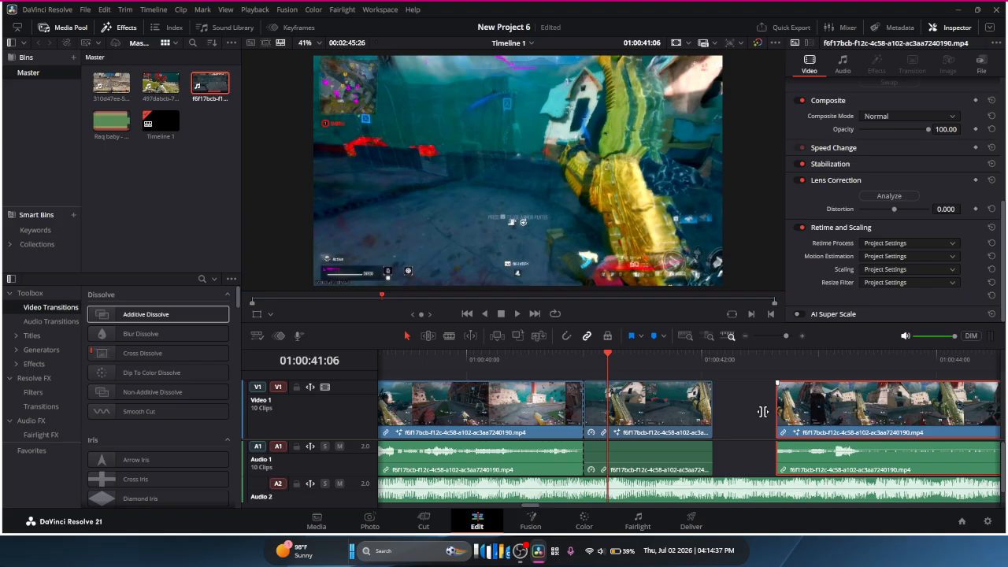
drag(758, 412, 742, 417)
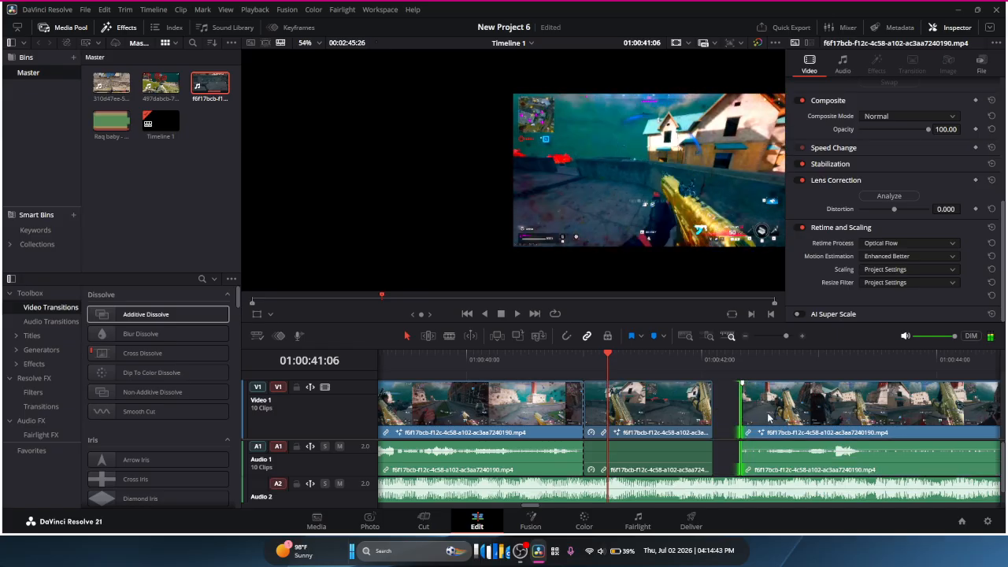
drag(804, 418, 770, 420)
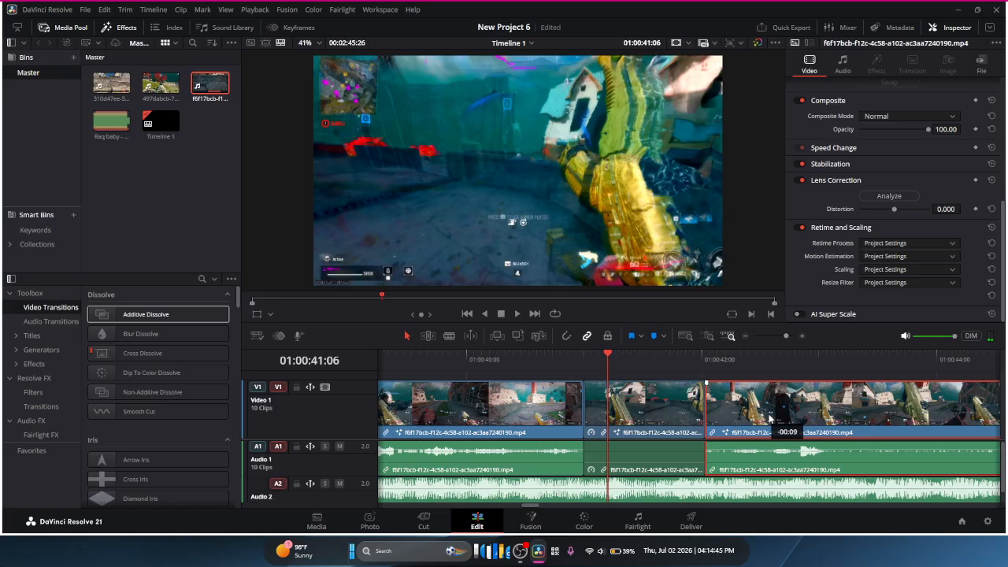
drag(770, 419, 769, 418)
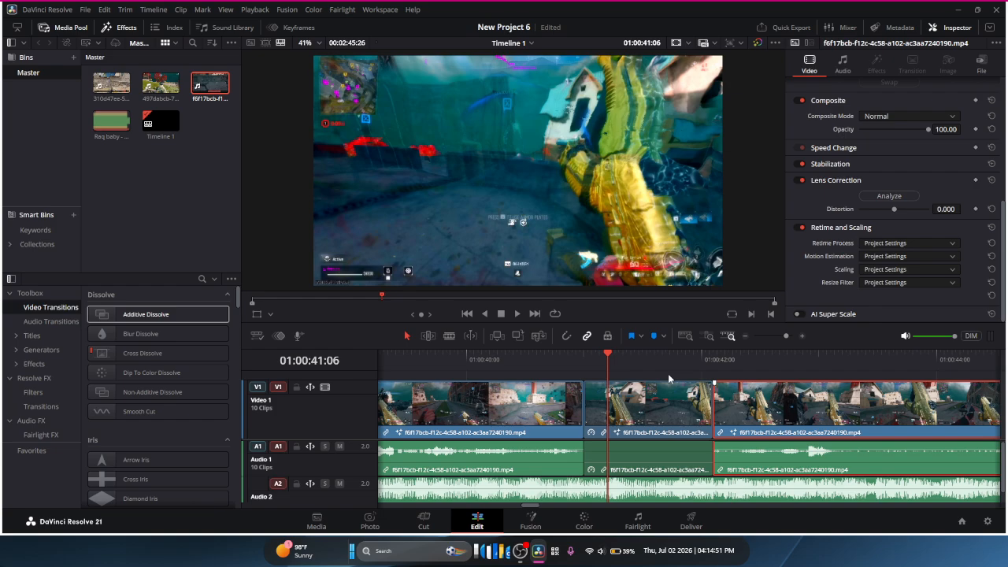
Step: Re-enter the slowed segment's clip speed and play through it into the following clip
click(657, 410)
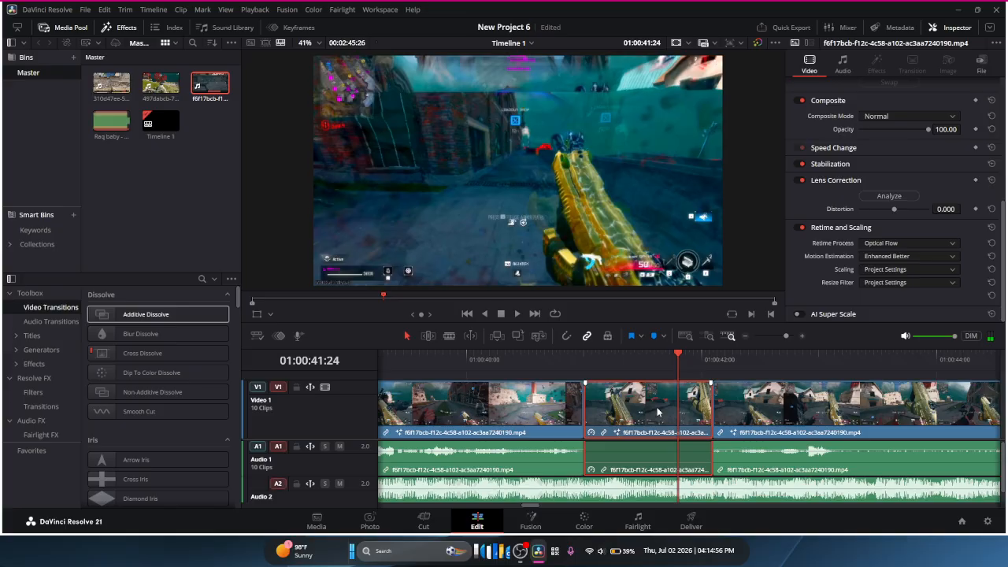
key(r)
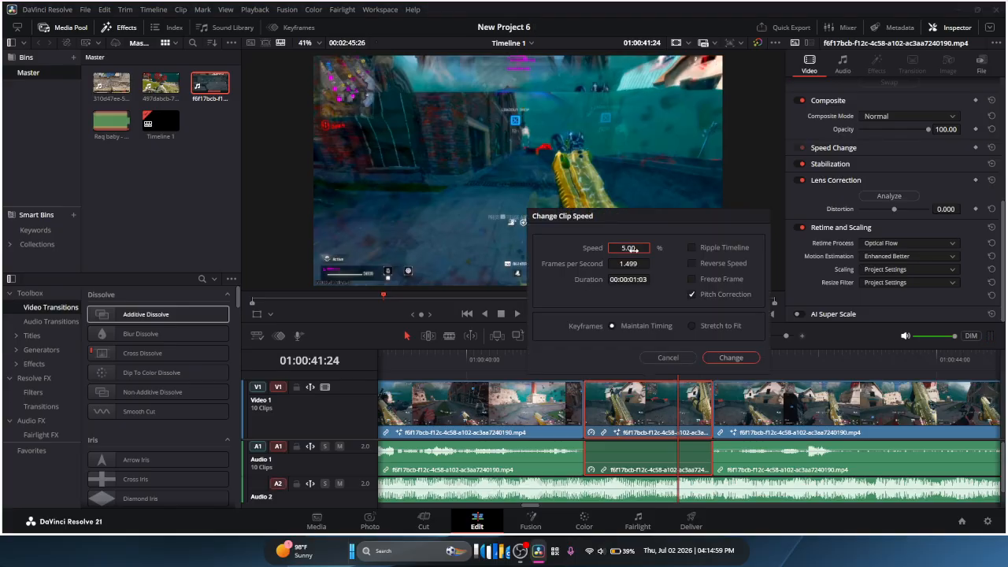
key(BackSpace)
key(Return)
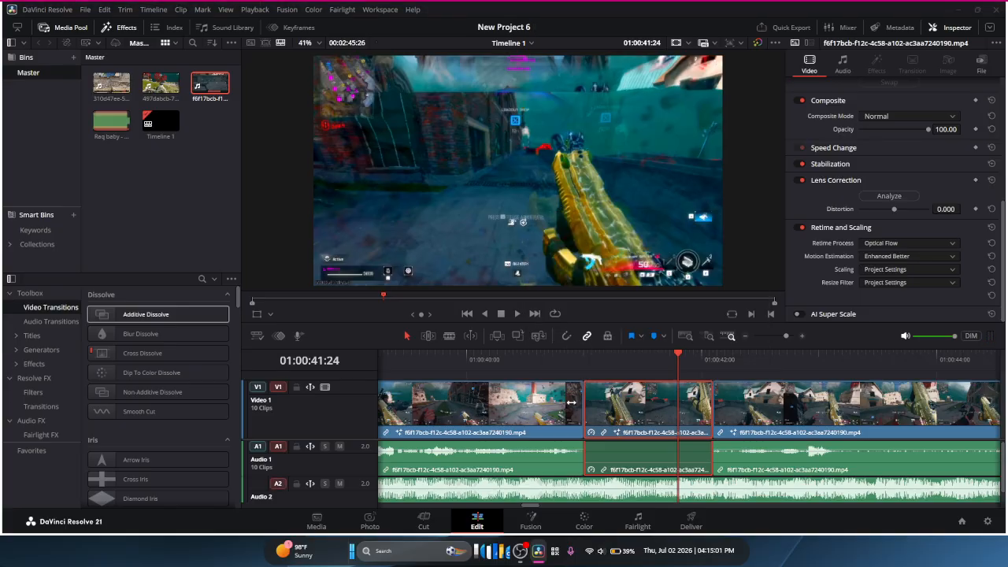
drag(670, 359, 711, 382)
key(space)
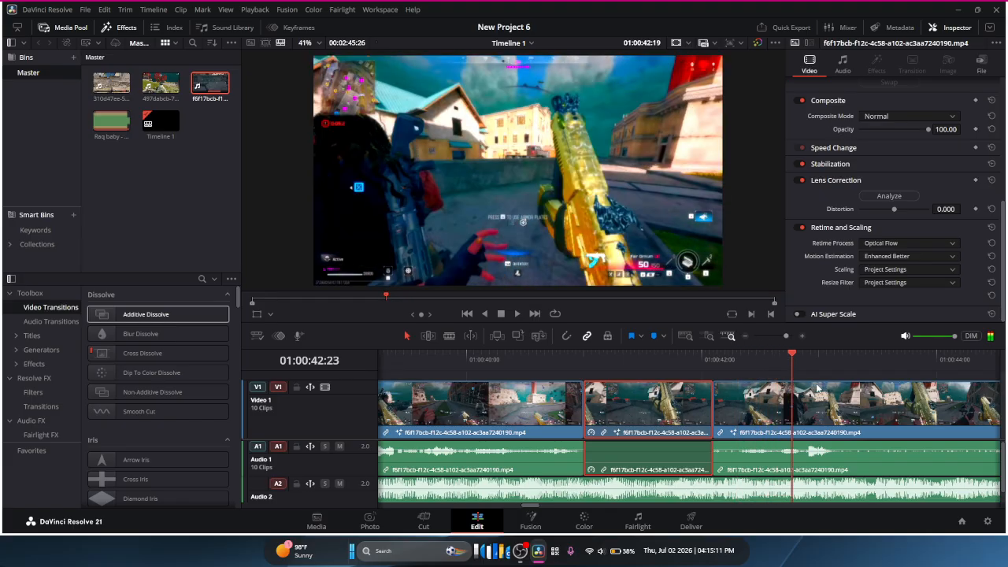
key(space)
Step: Find the next moment to slow down in the following clip and split it at 01:00:46:14
click(746, 337)
click(746, 337)
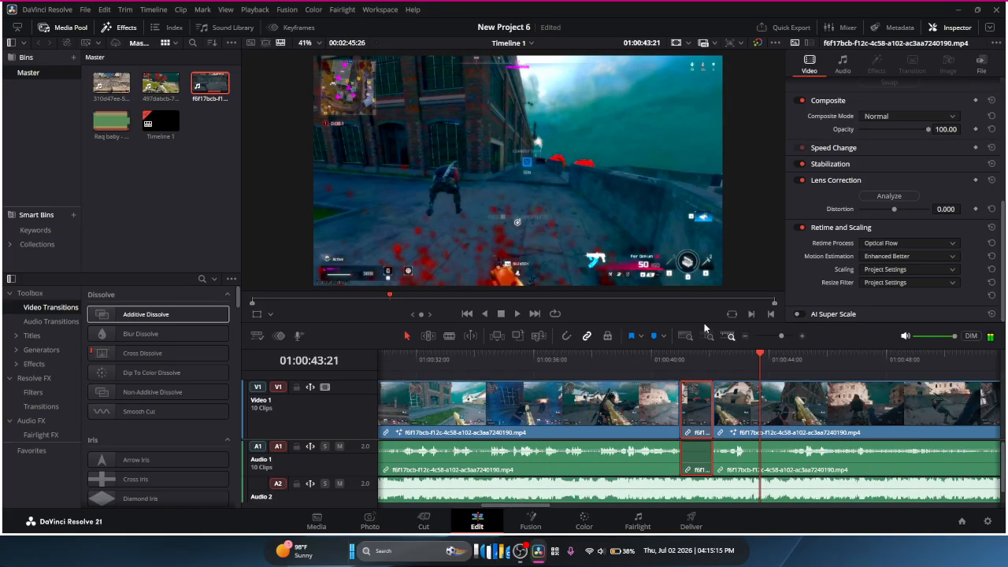
click(747, 337)
drag(695, 357, 732, 360)
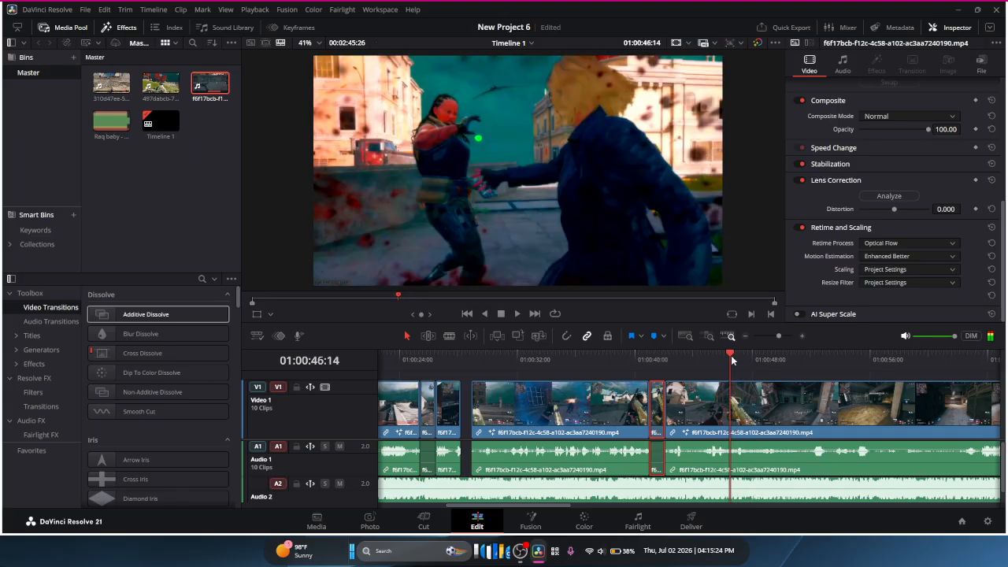
click(804, 337)
click(803, 337)
click(803, 337)
click(705, 417)
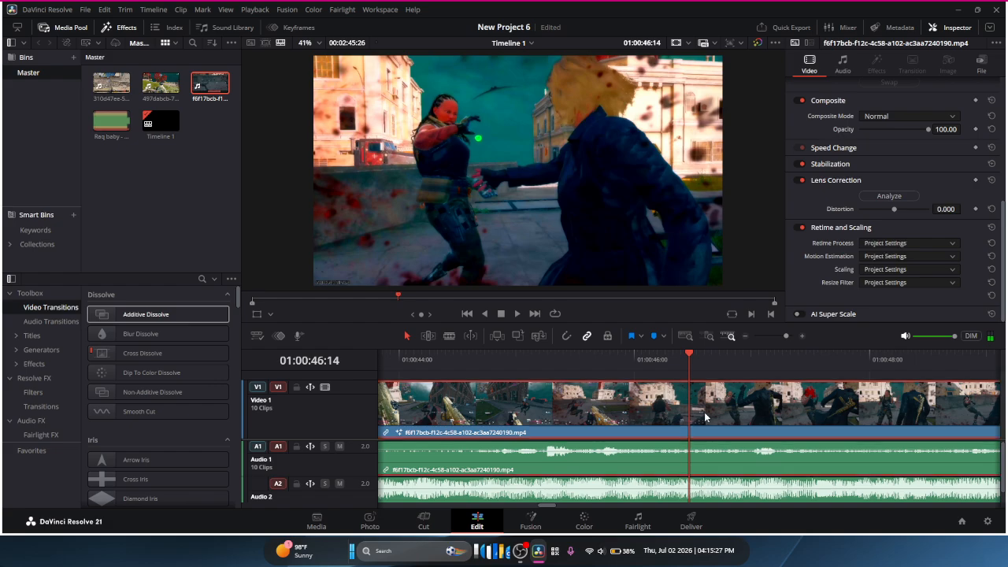
key(ctrl+b)
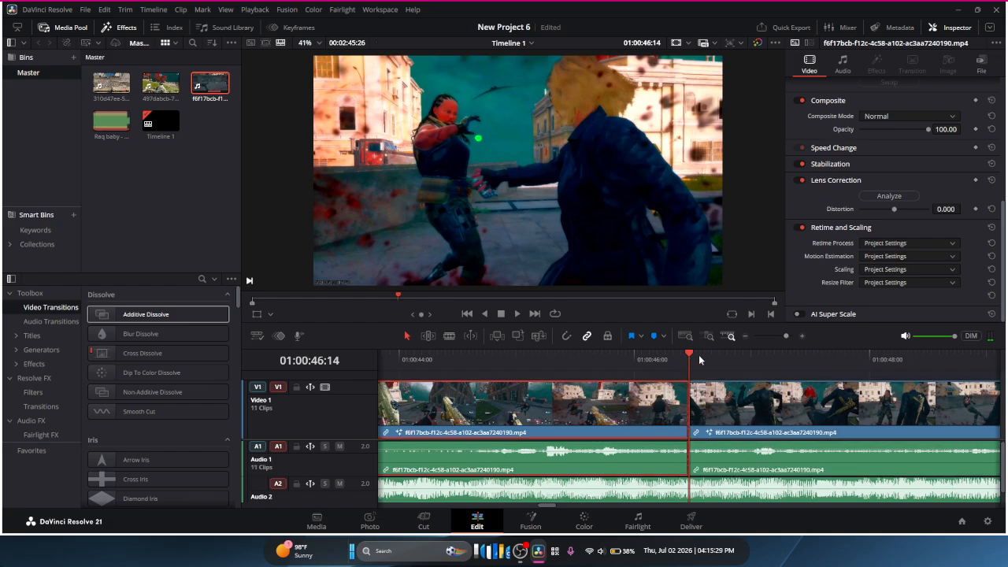
Step: Split the clip at 01:00:46:19 and 01:00:46:26, and move the two following pieces along the track to leave gaps between them
click(709, 358)
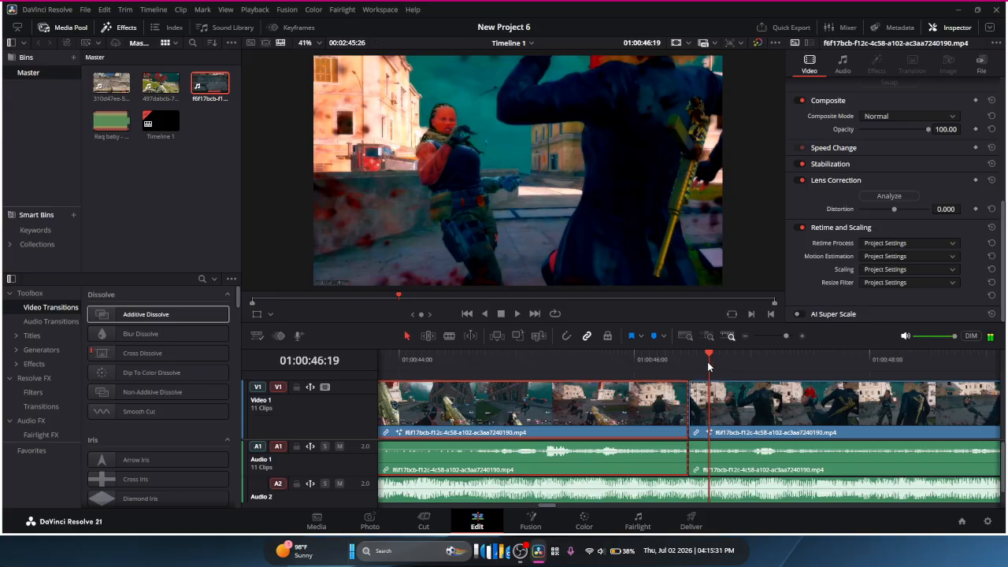
key(ctrl+b)
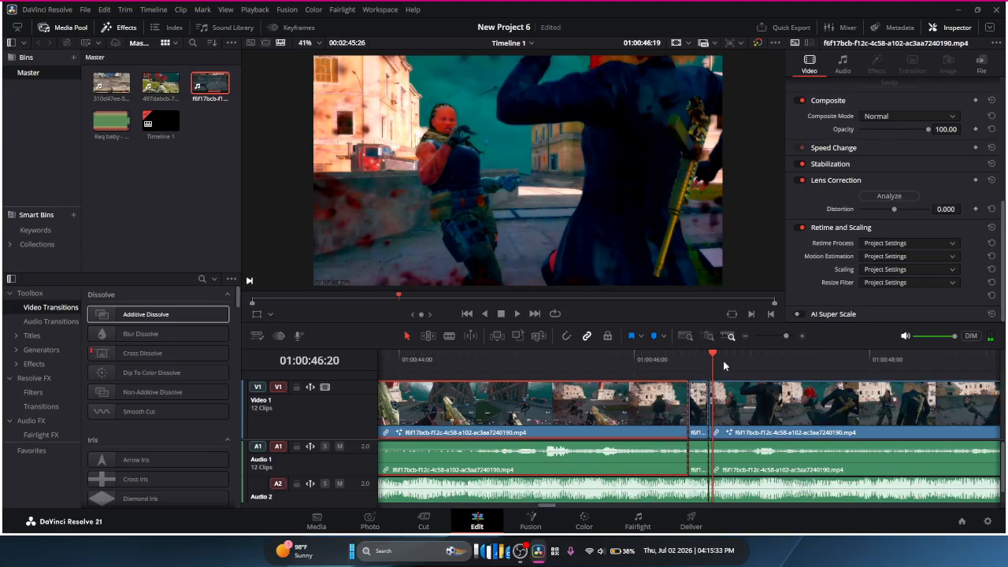
click(735, 362)
click(738, 368)
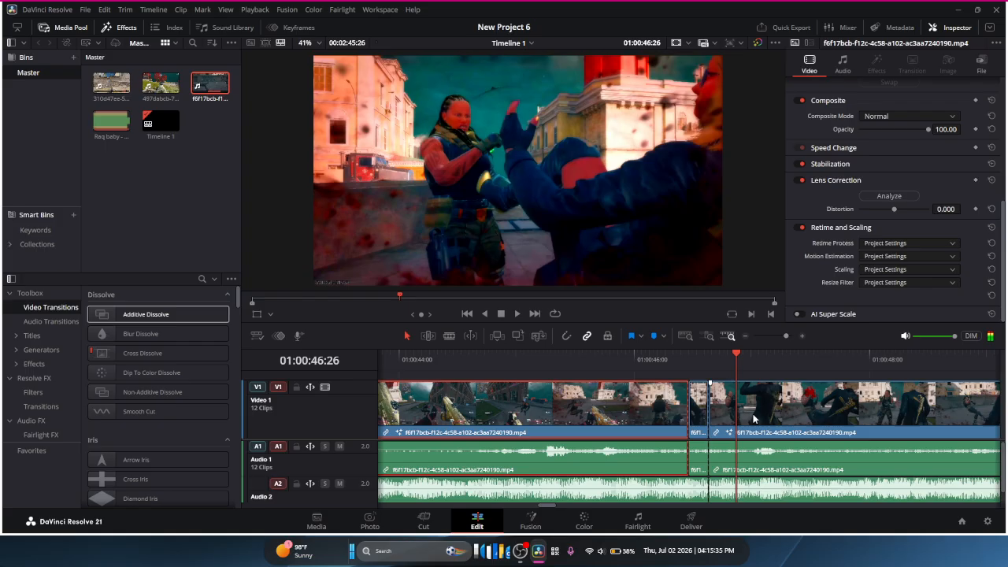
key(ctrl+b)
drag(796, 408, 999, 411)
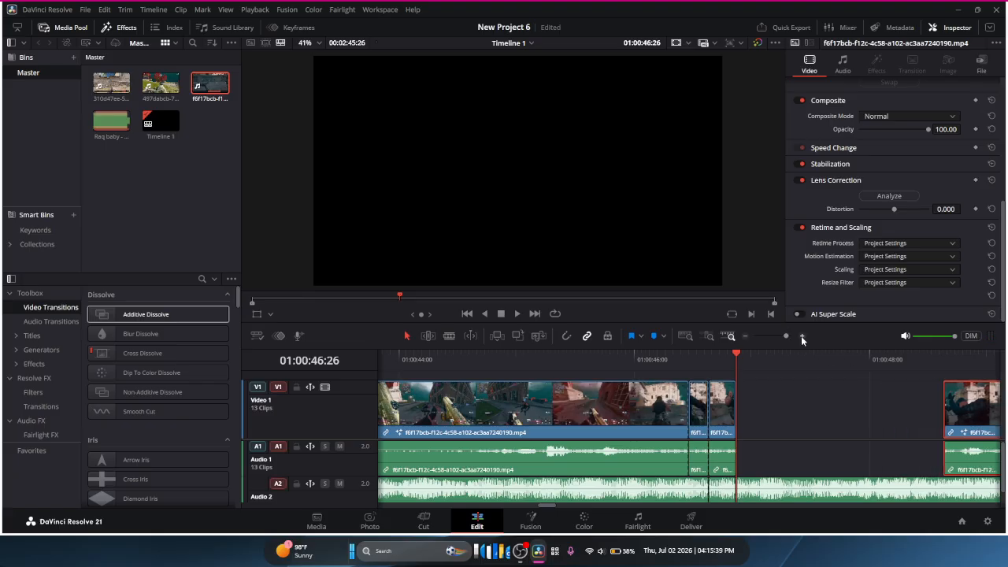
drag(724, 415, 837, 417)
Step: Place two duplicates of the short segment starting at 01:00:46:14 after the original, in the gap on the video track
click(696, 423)
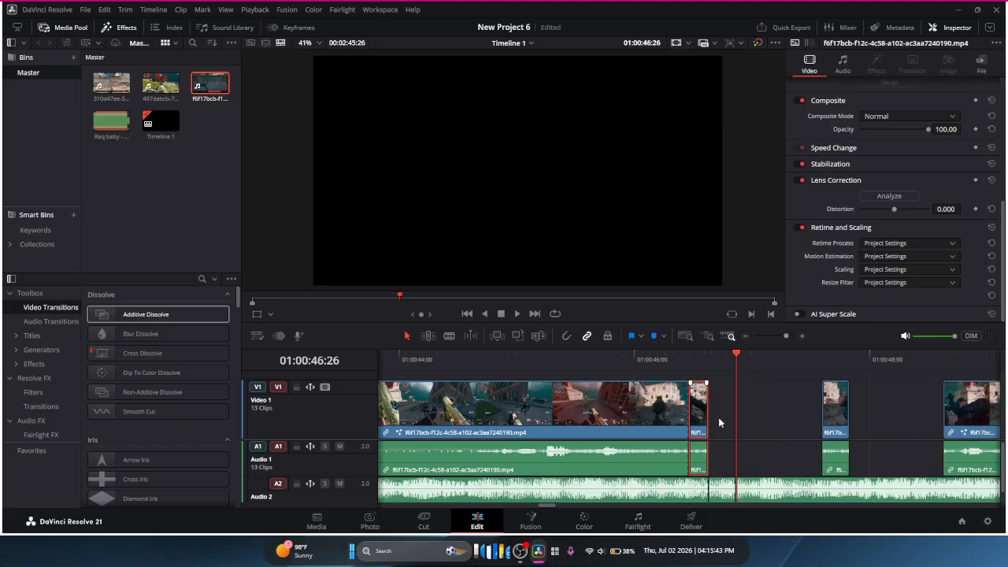
drag(698, 420, 723, 426)
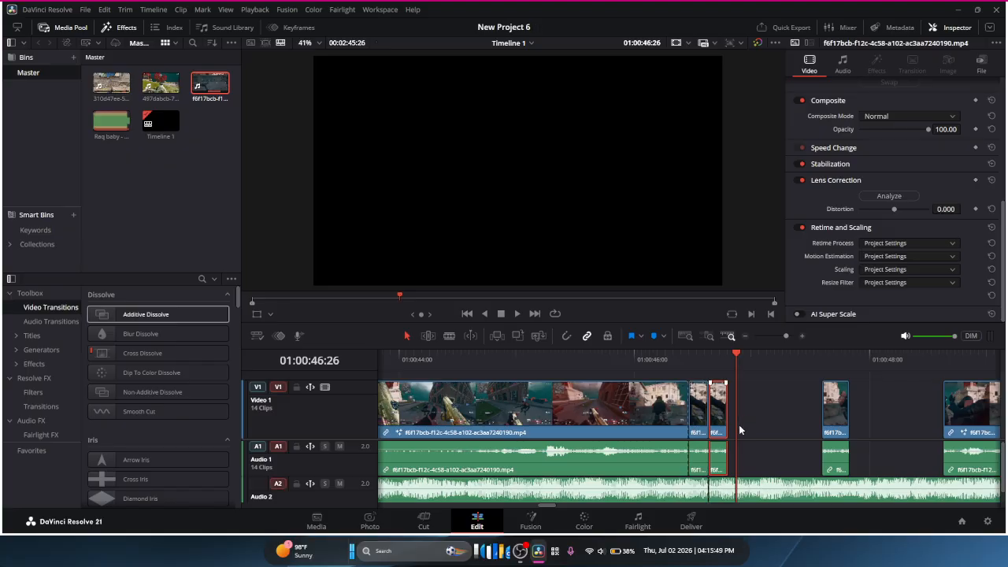
drag(721, 430, 782, 408)
click(802, 336)
click(802, 337)
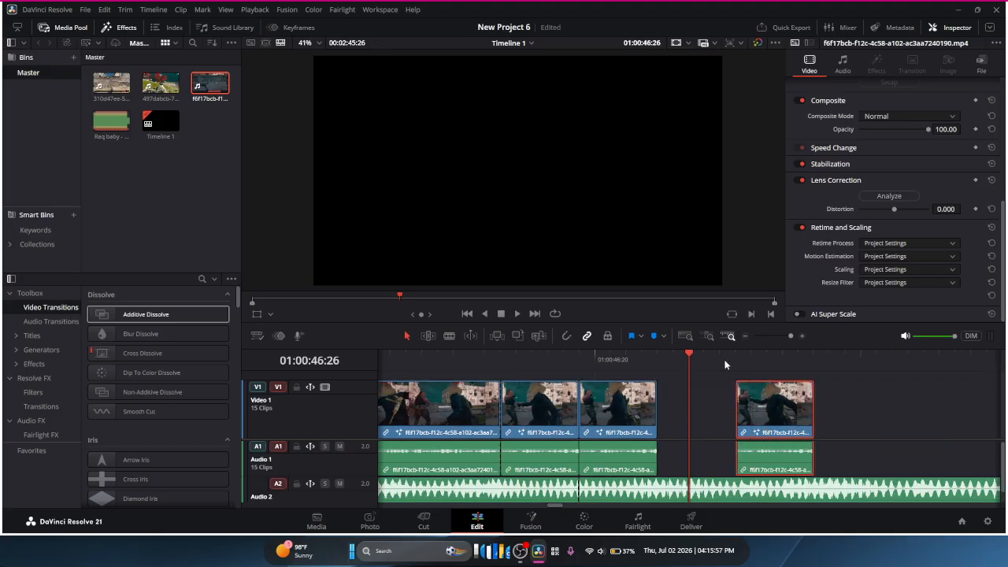
drag(653, 406, 682, 408)
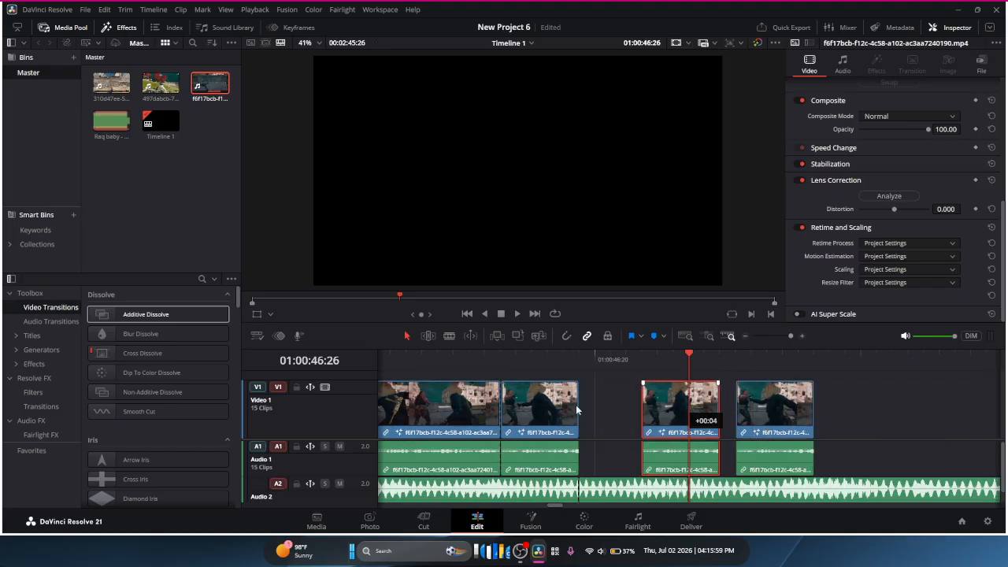
Step: Shorten the original short segment to 2 frames by trimming its end, and delete its two untrimmed duplicates
drag(577, 407, 511, 415)
click(668, 410)
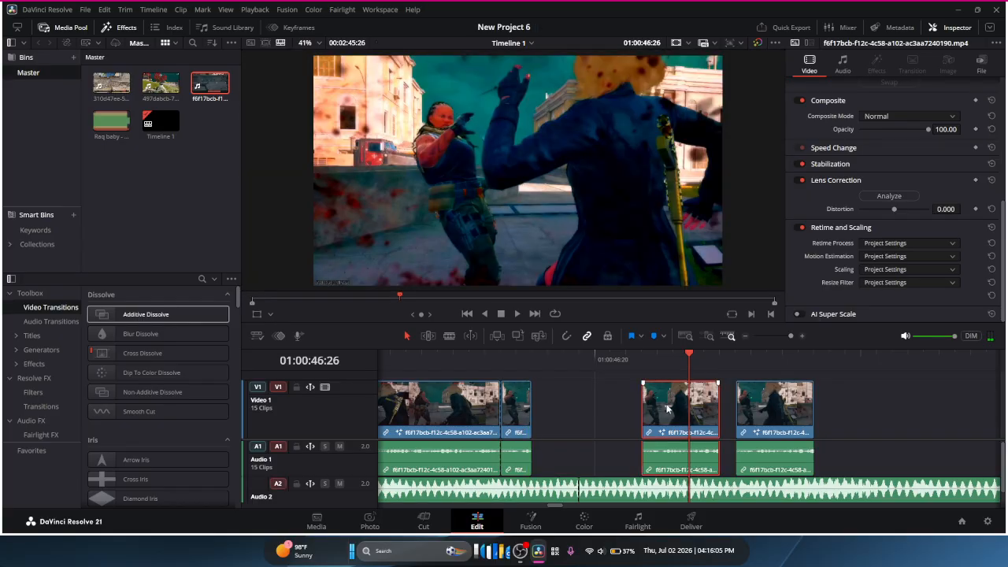
key(BackSpace)
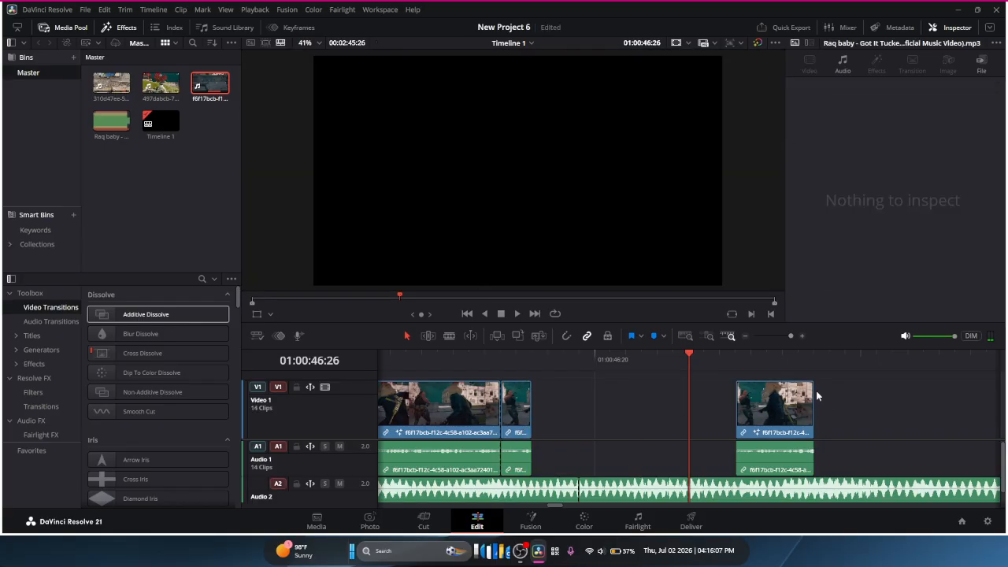
click(749, 414)
key(BackSpace)
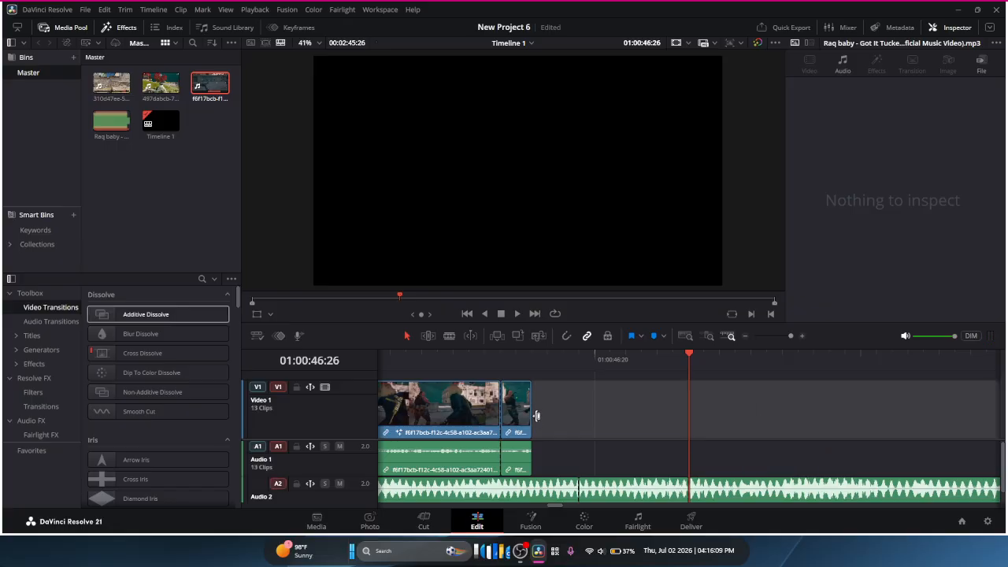
Step: Place two duplicates of the 2-frame segment directly after it and show the retime controls on the first piece
click(524, 416)
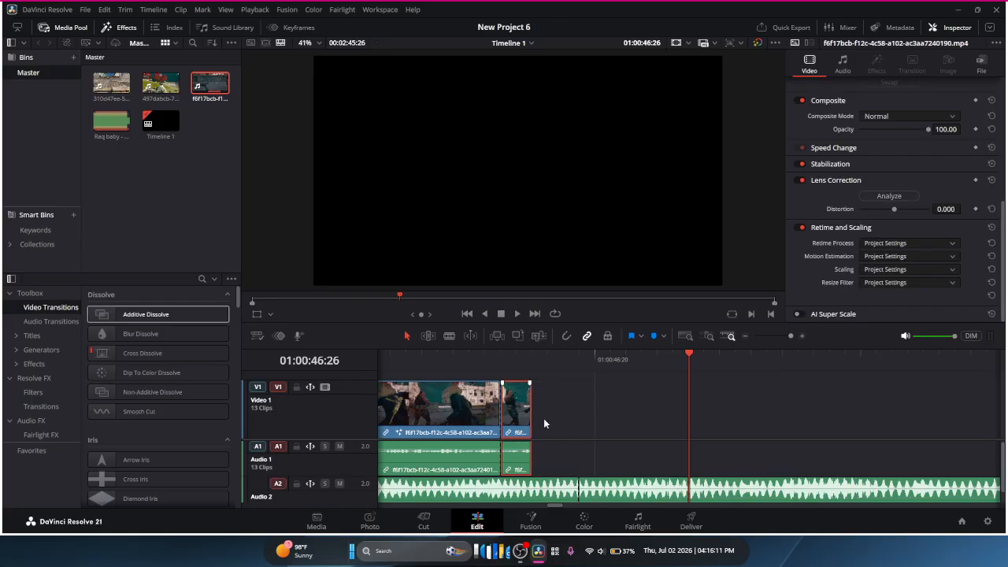
drag(512, 420, 579, 411)
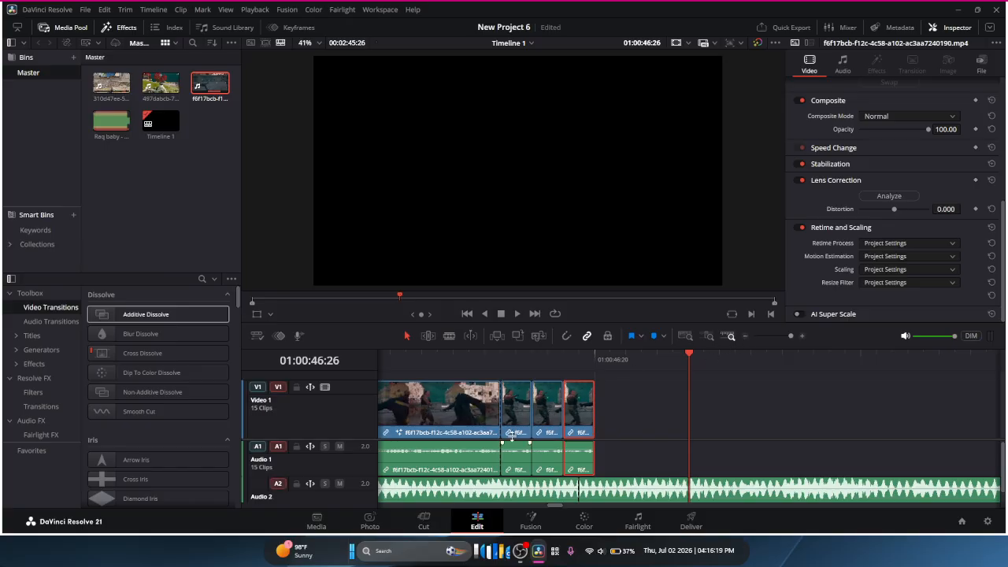
click(526, 418)
key(ctrl+r)
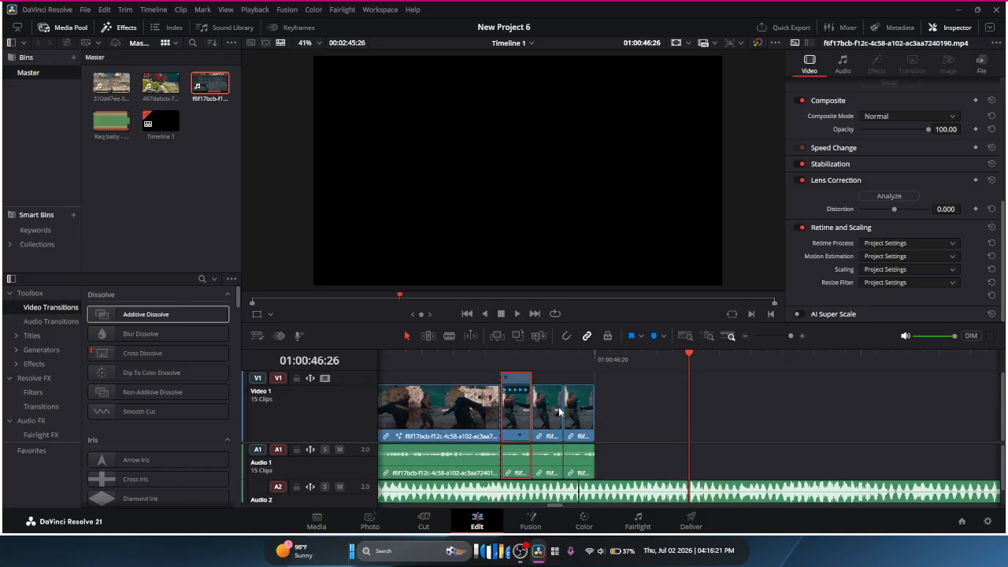
click(542, 409)
click(552, 412)
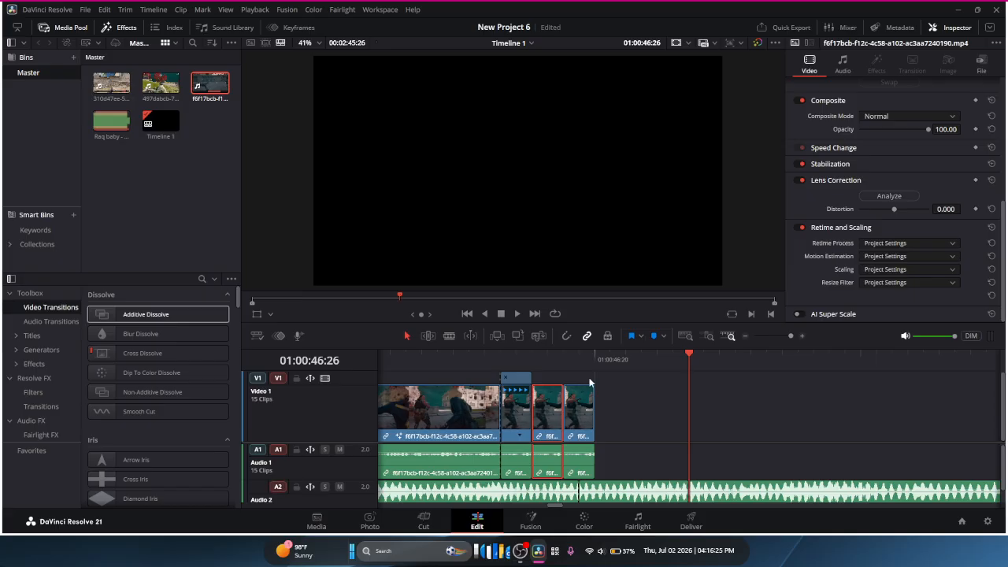
right_click(593, 327)
click(672, 342)
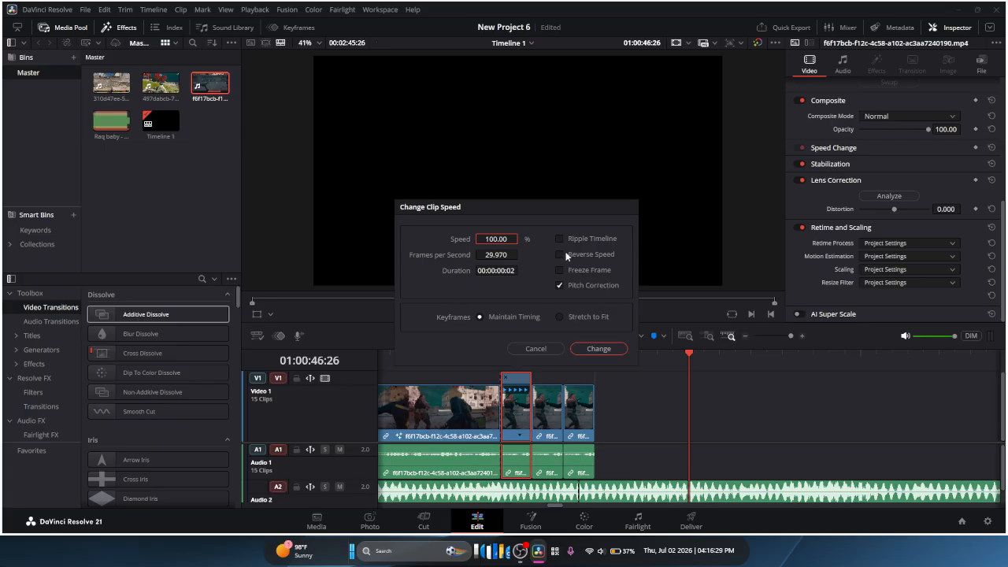
click(561, 346)
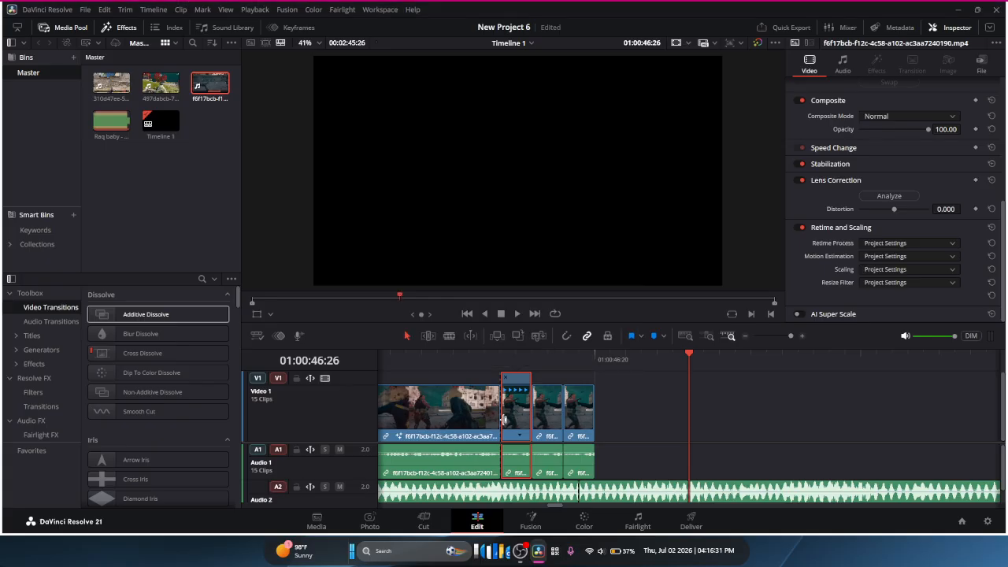
right_click(525, 410)
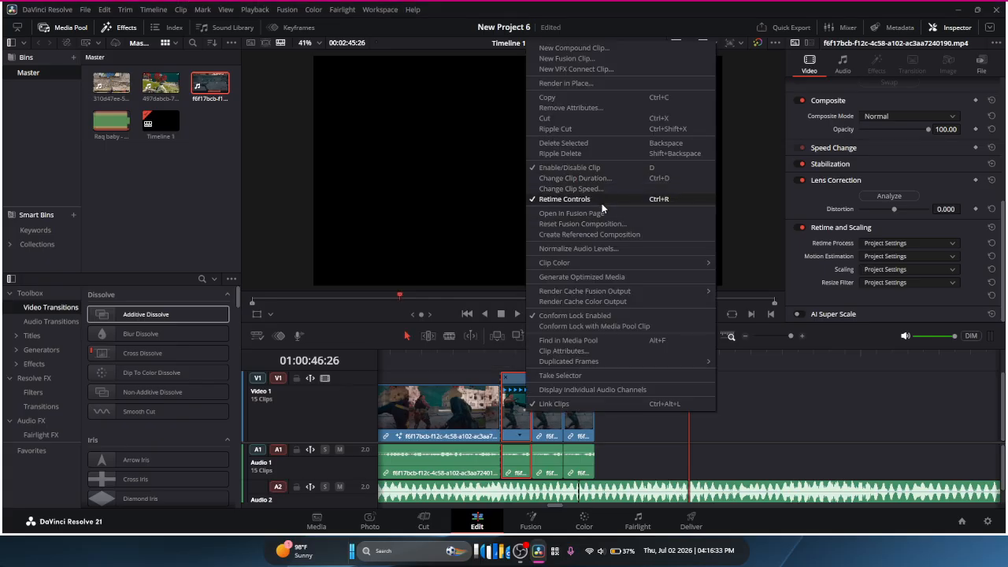
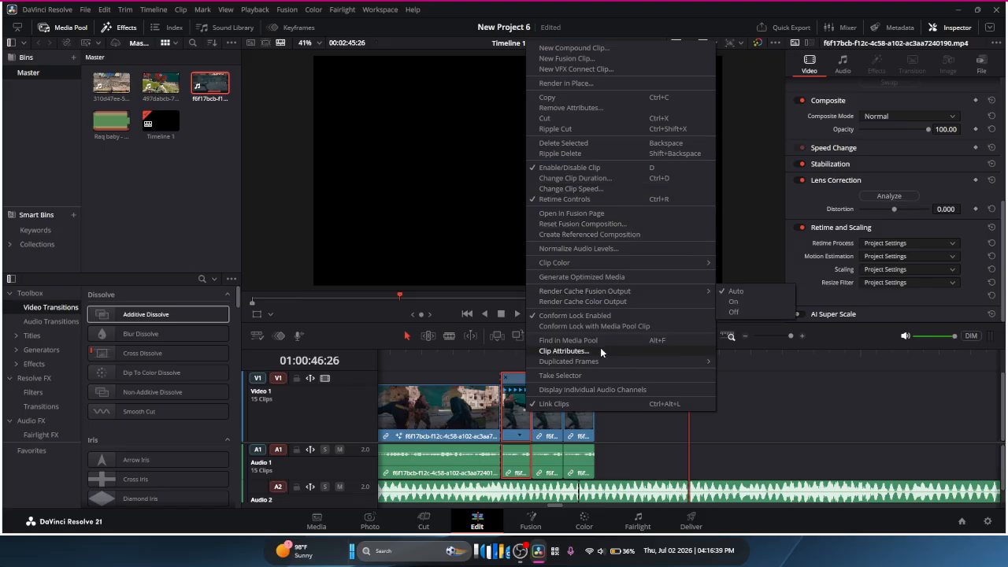
click(507, 404)
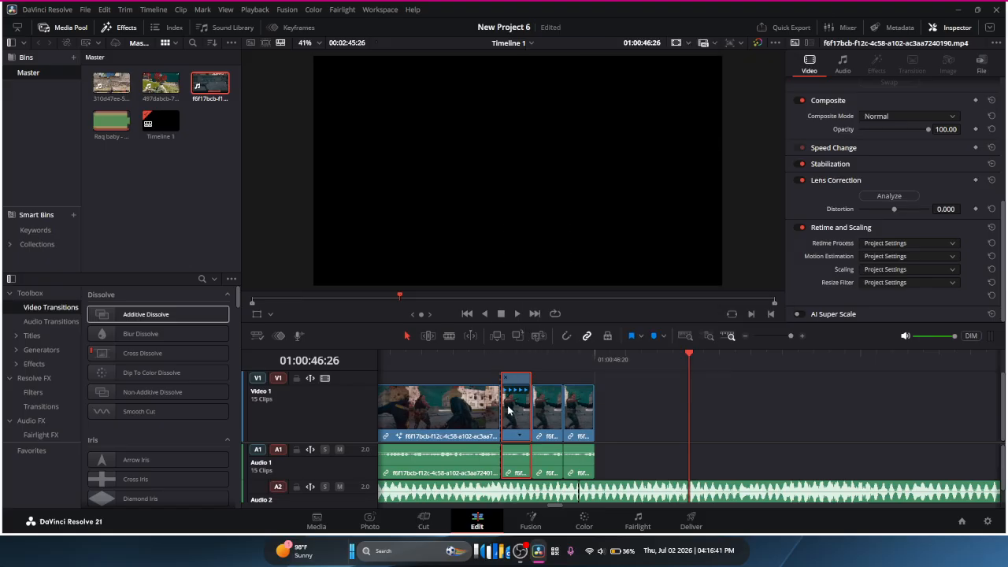
right_click(509, 414)
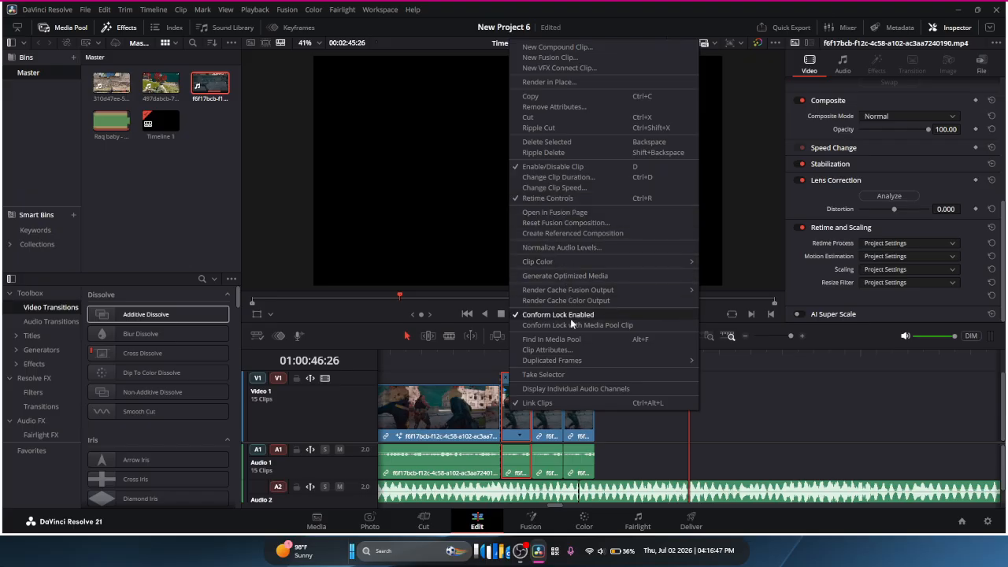
click(490, 435)
Step: Change the clip speed of the first 2-frame piece to 120%
right_click(521, 417)
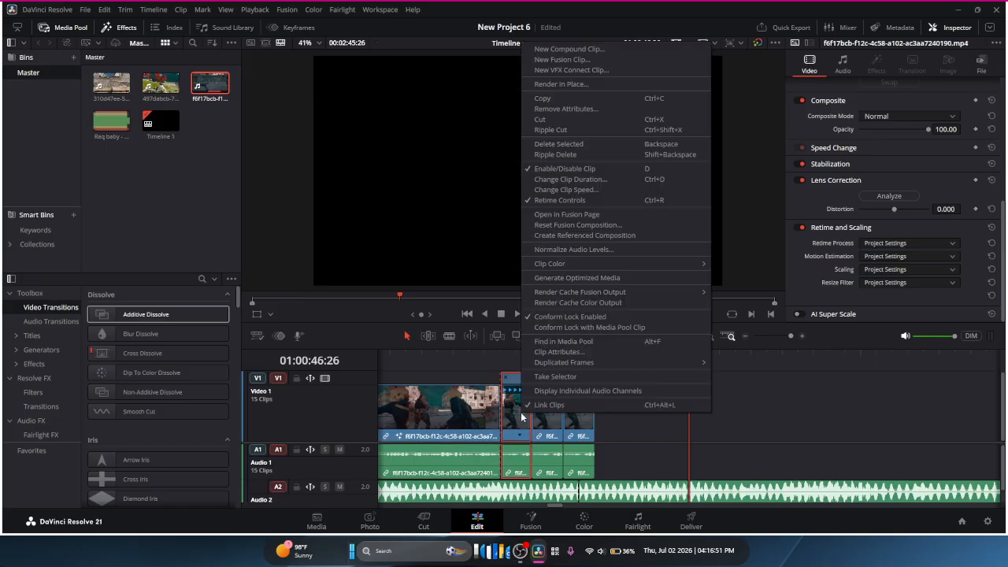
click(587, 190)
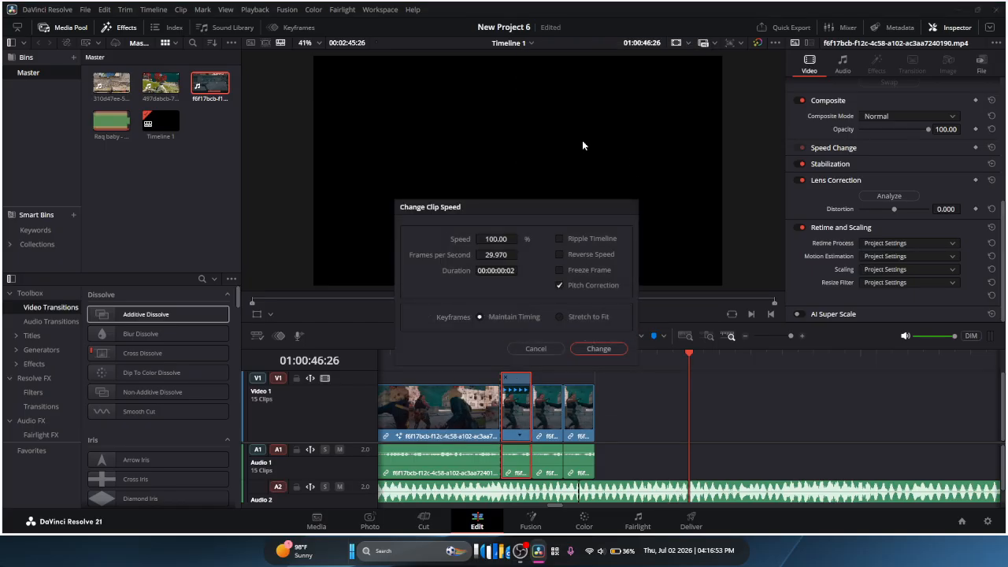
drag(481, 239, 516, 238)
key(BackSpace)
text(120)
click(599, 348)
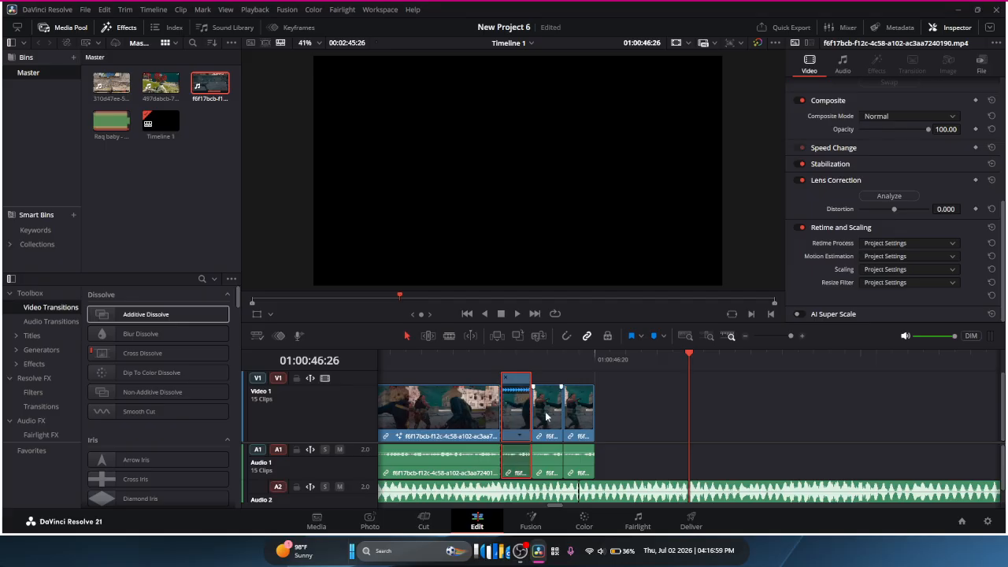
Step: Reverse the second 2-frame piece and set its clip speed to -120%
click(548, 416)
right_click(547, 415)
click(624, 192)
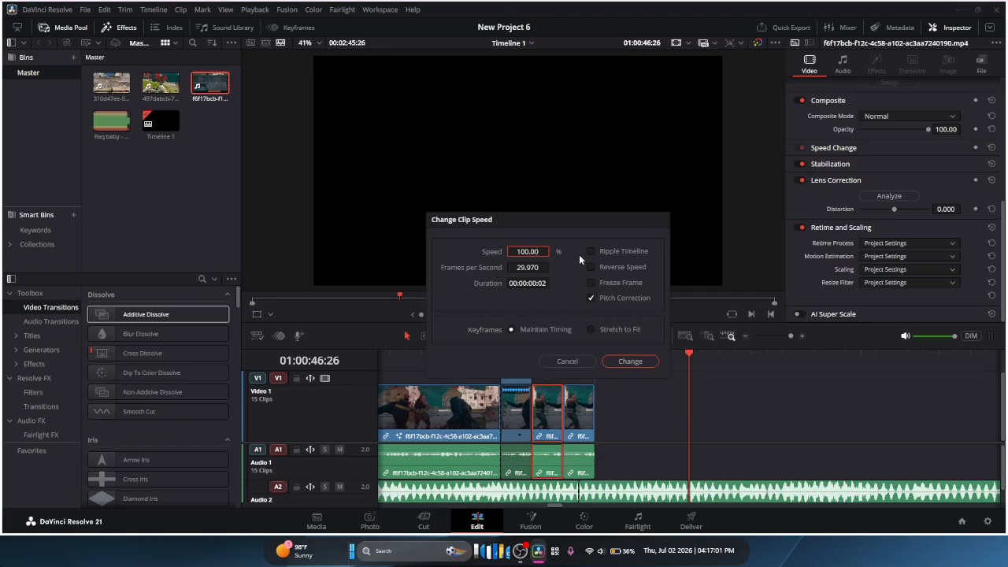
click(591, 267)
click(539, 252)
key(BackSpace)
text(-120)
key(Return)
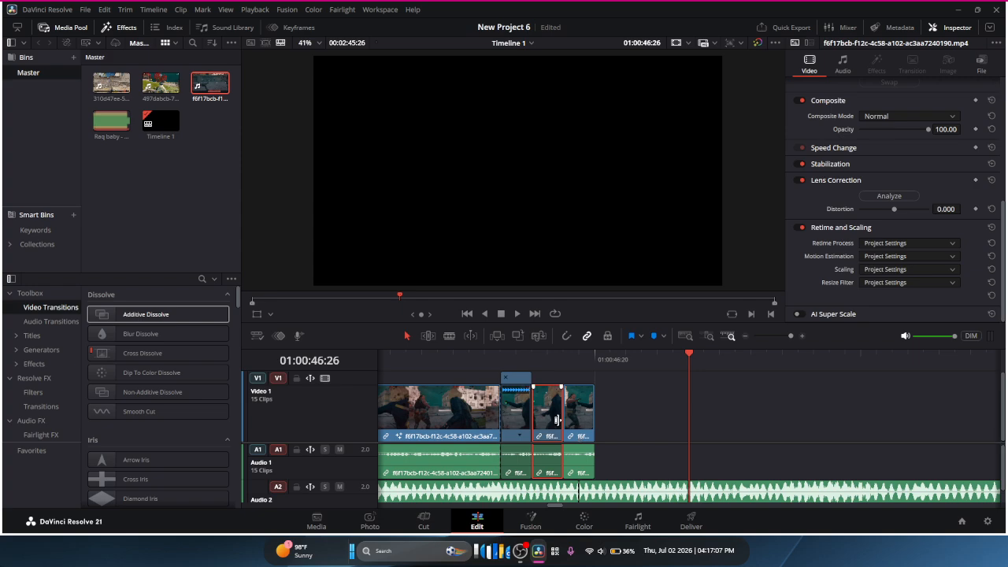
Step: Change the clip speed of the third 2-frame piece to 150%
click(583, 416)
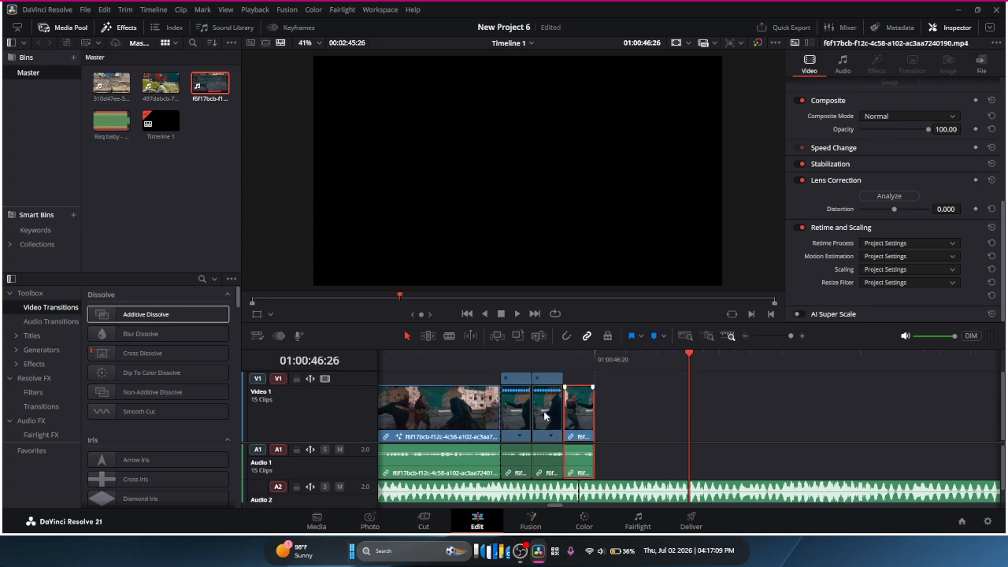
right_click(581, 415)
click(661, 189)
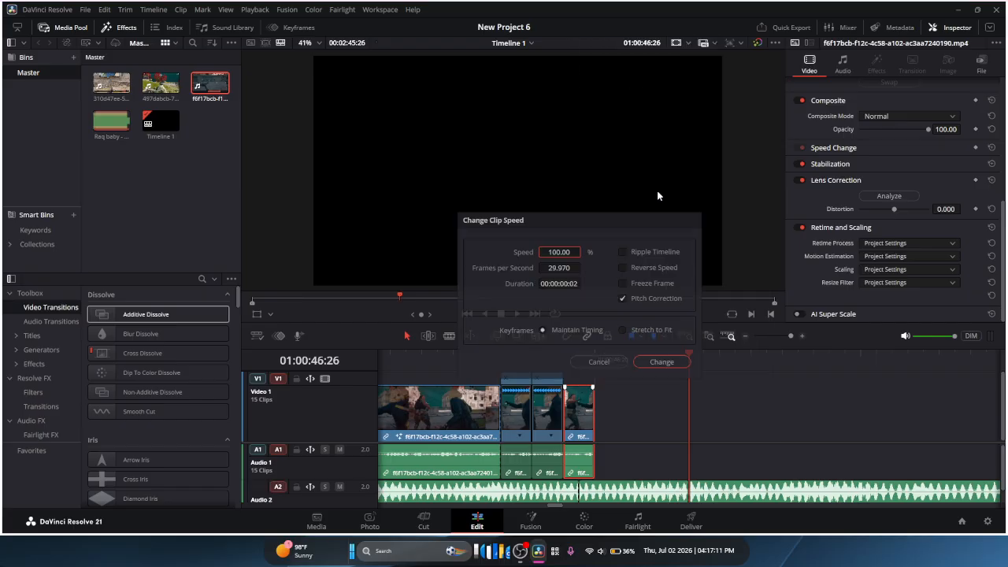
key(BackSpace)
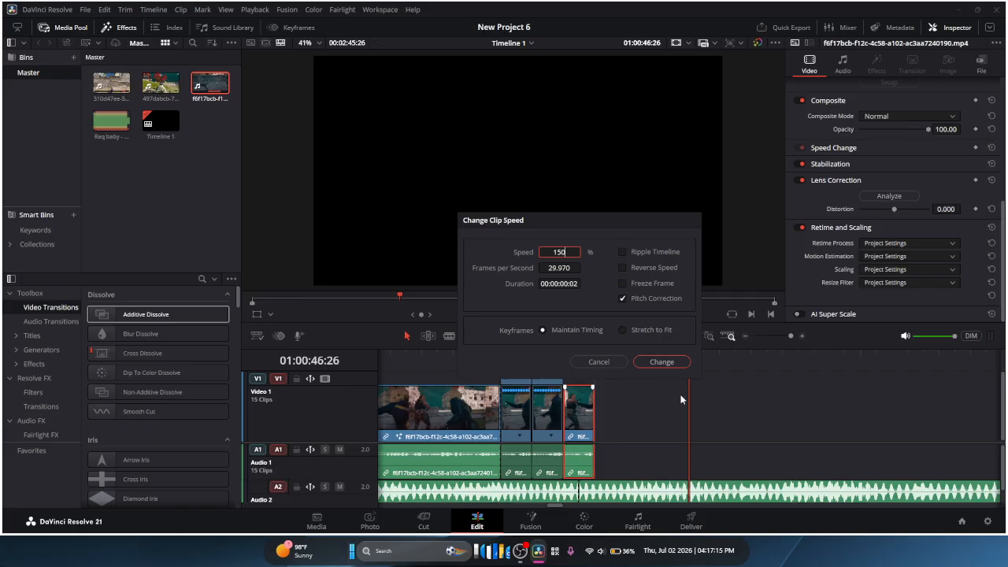
click(661, 362)
Step: Re-enter the reversed middle piece's clip speed and show the retime controls on the third piece
click(548, 406)
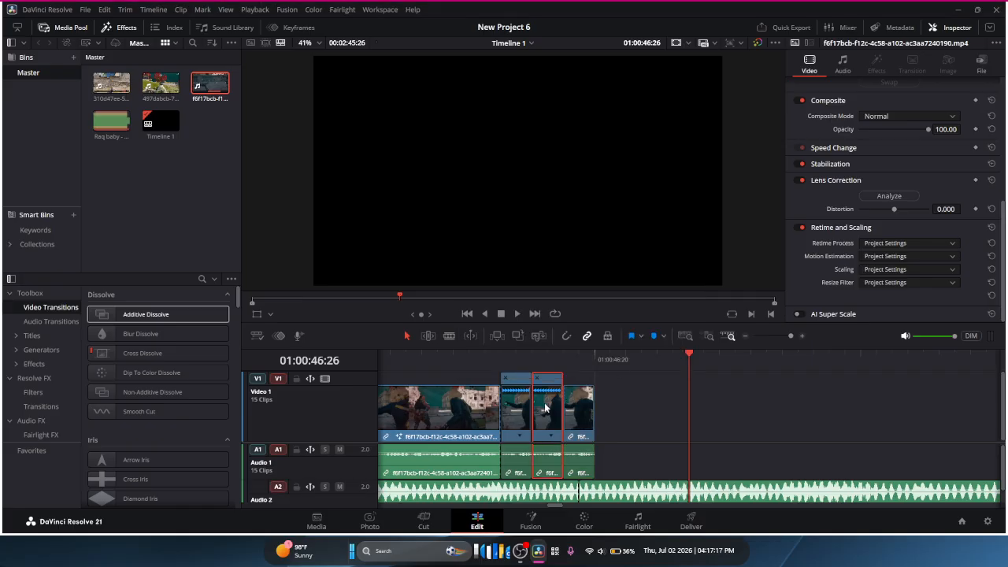
right_click(549, 402)
click(654, 369)
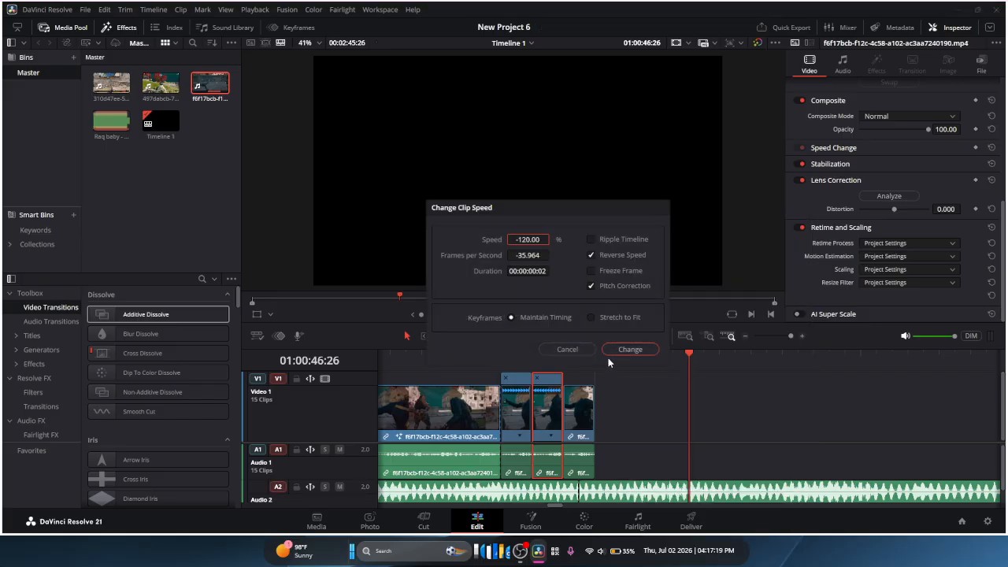
double_click(528, 240)
key(BackSpace)
key(Return)
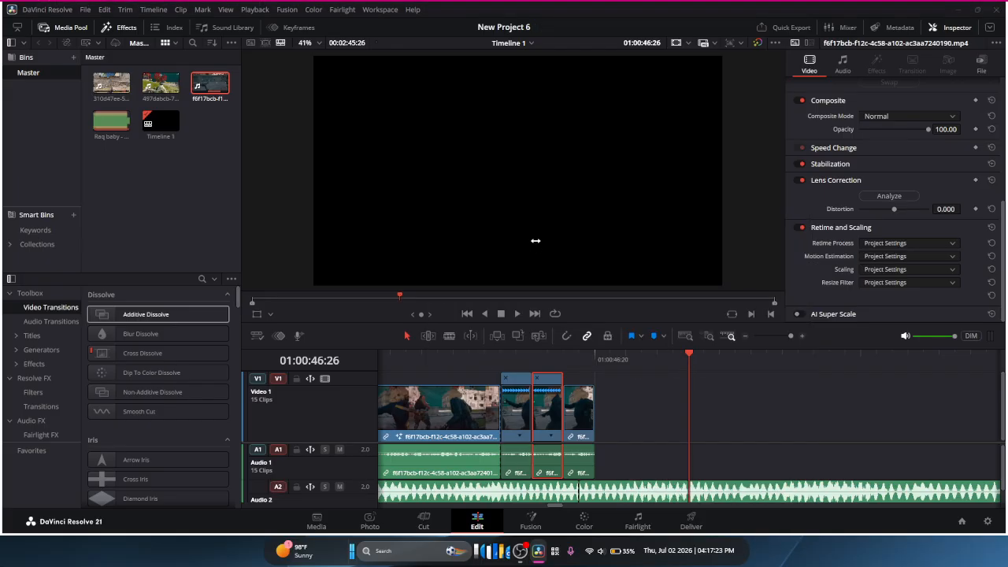
click(580, 418)
key(ctrl+r)
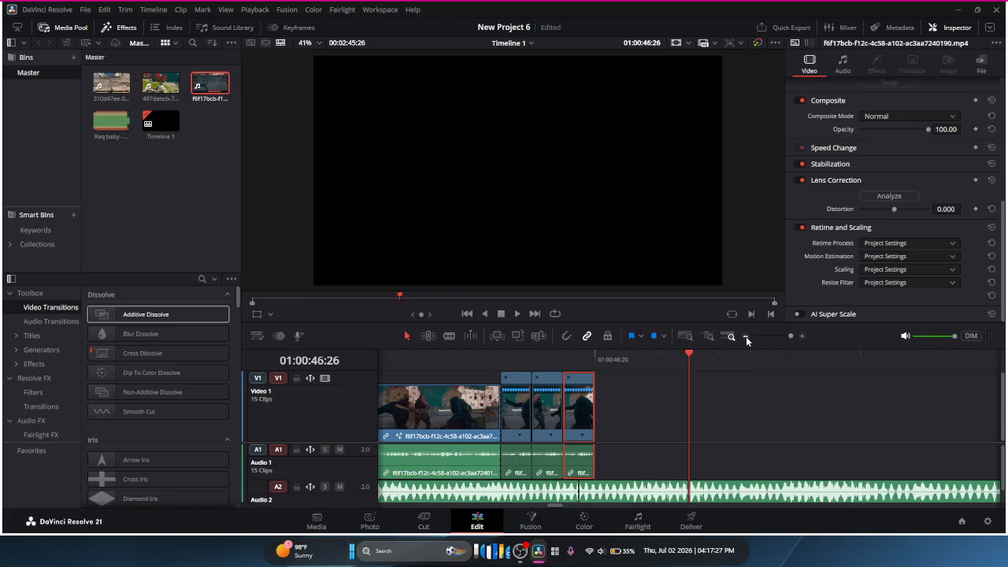
Step: Move the separate 3-frame clip against the end of the three retimed pieces and place two copies of it directly behind
click(747, 337)
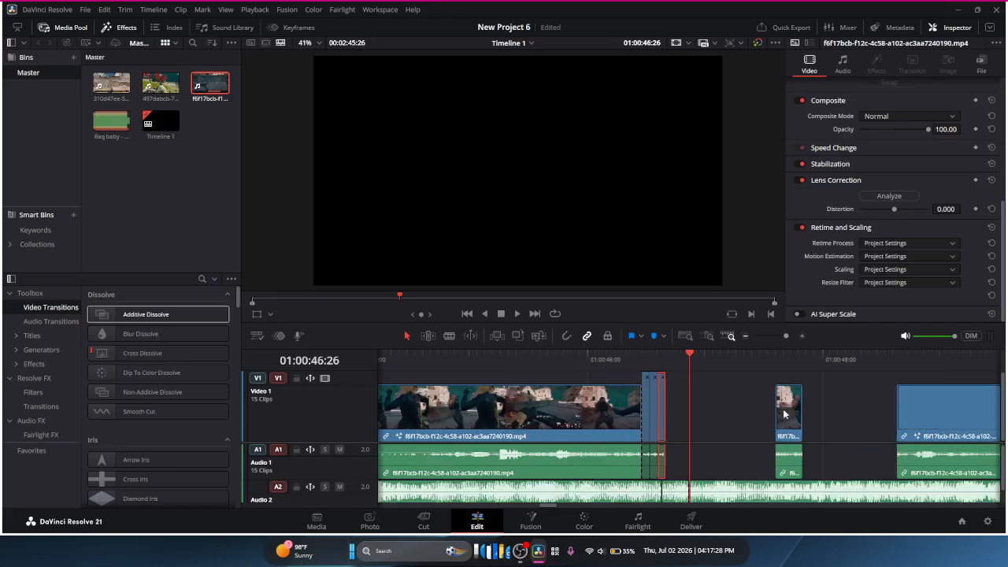
click(804, 336)
click(887, 410)
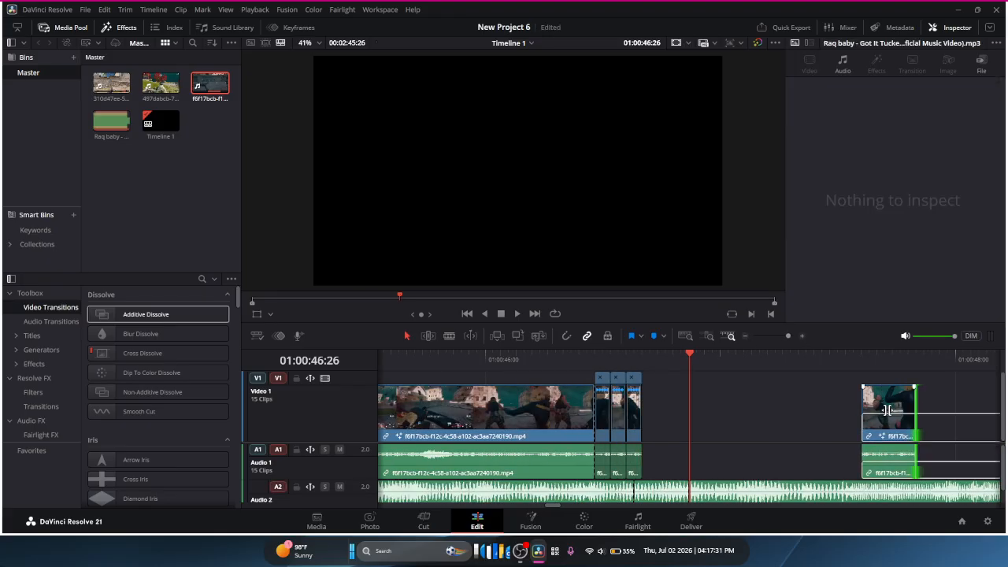
drag(887, 410, 655, 420)
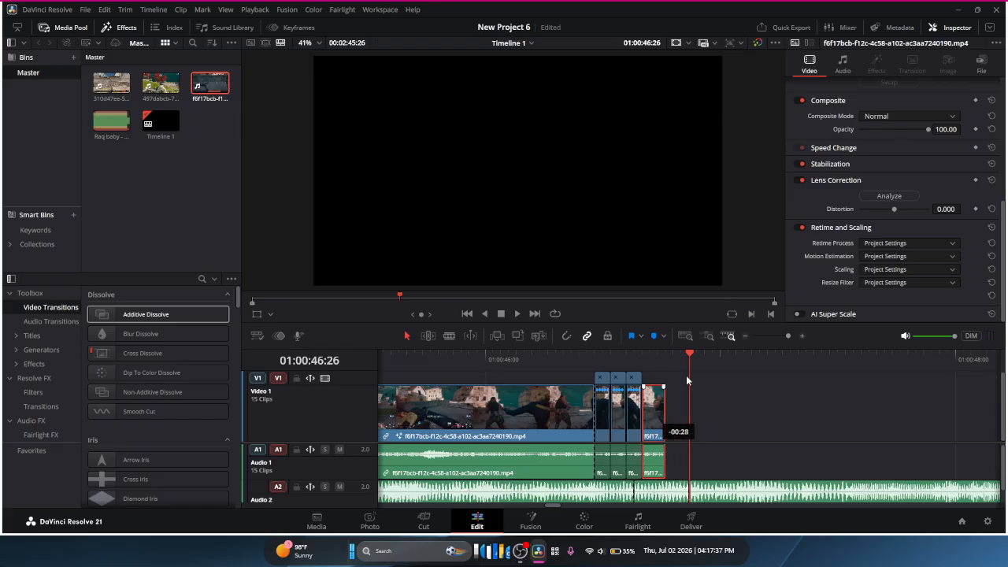
drag(686, 375, 686, 375)
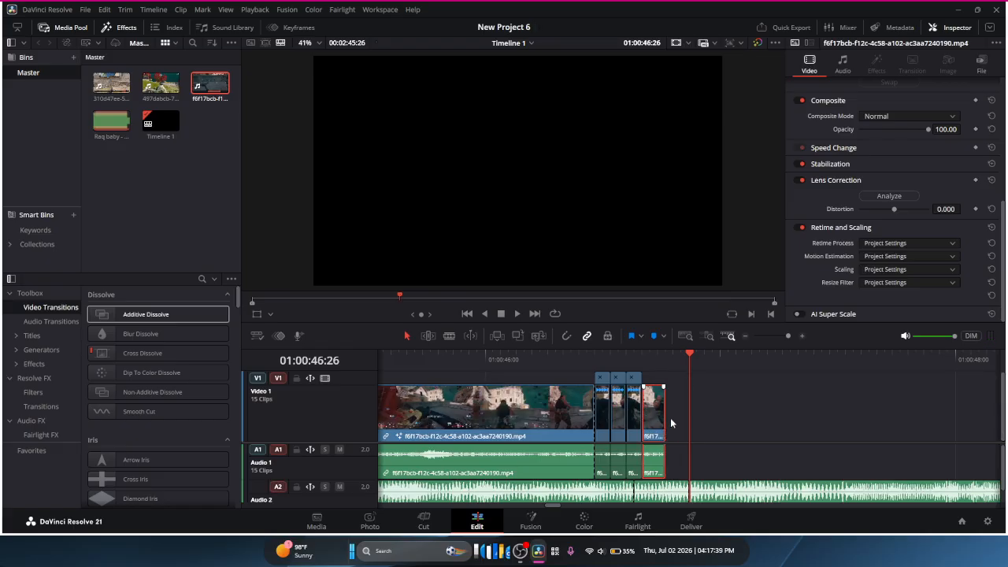
drag(657, 420, 693, 436)
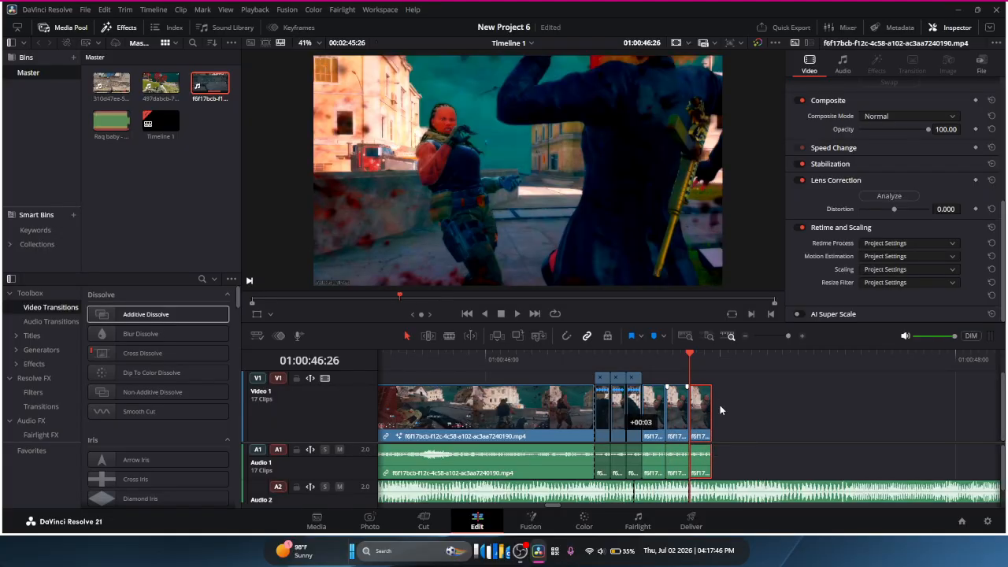
Step: Change the clip speed of the first 3-frame piece to 150%
click(660, 426)
right_click(661, 426)
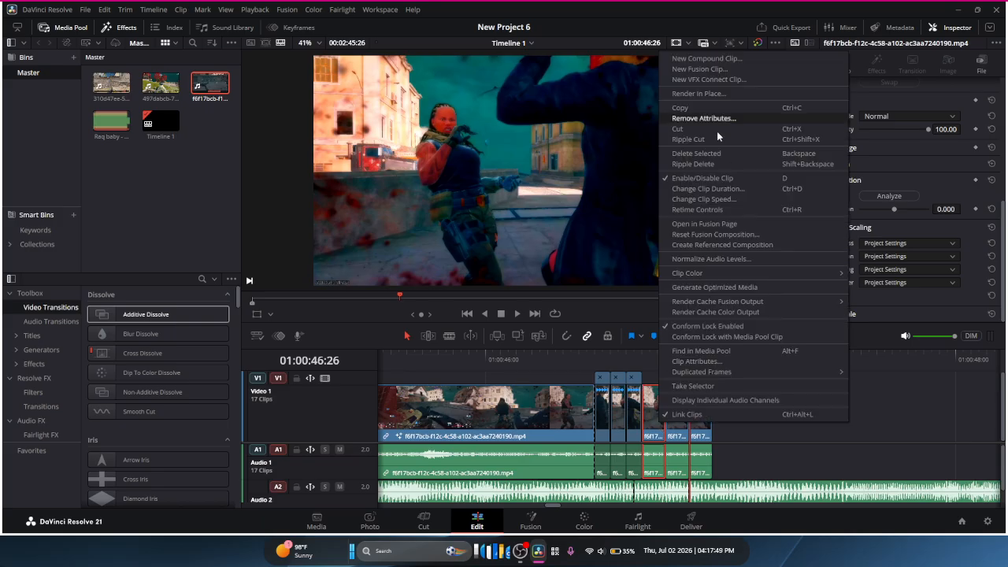
click(690, 195)
double_click(624, 251)
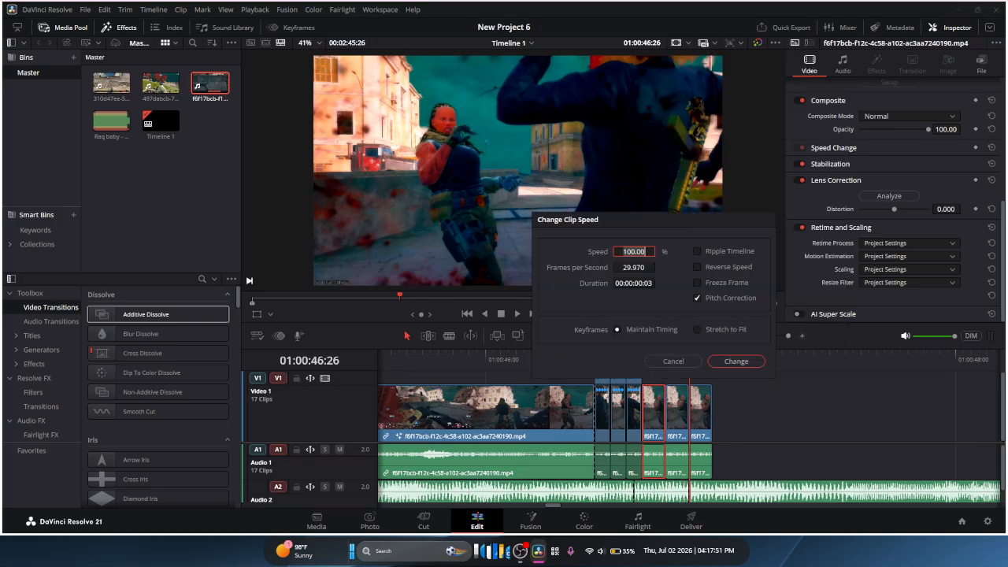
text(150)
click(736, 360)
Step: Show the retime controls on all three 3-frame pieces
click(684, 407)
right_click(682, 407)
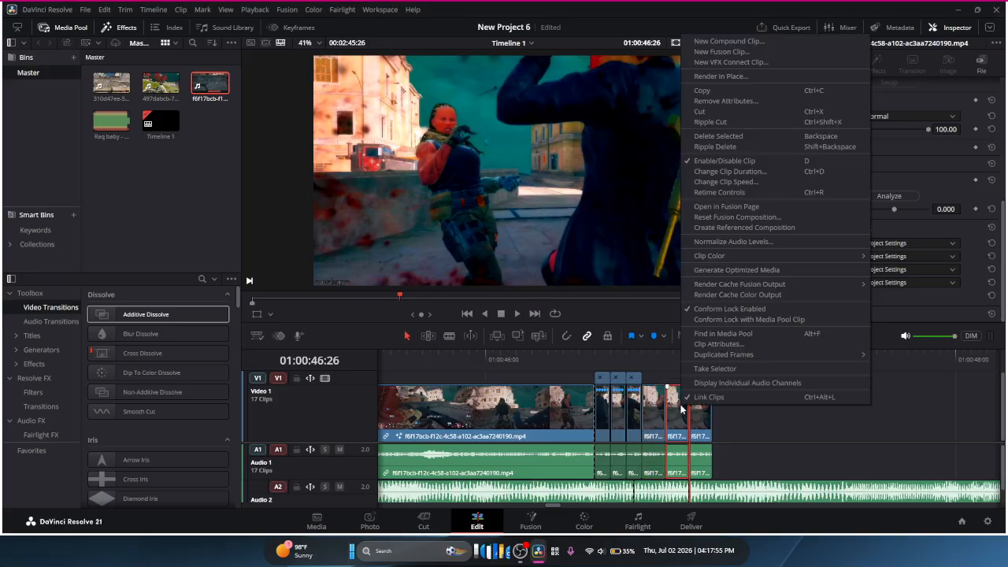
click(755, 190)
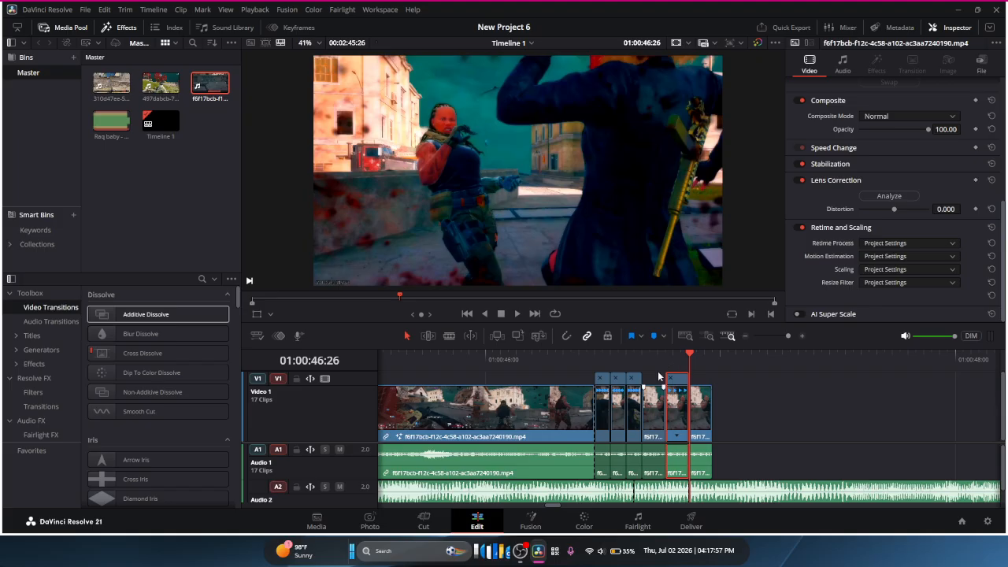
right_click(658, 423)
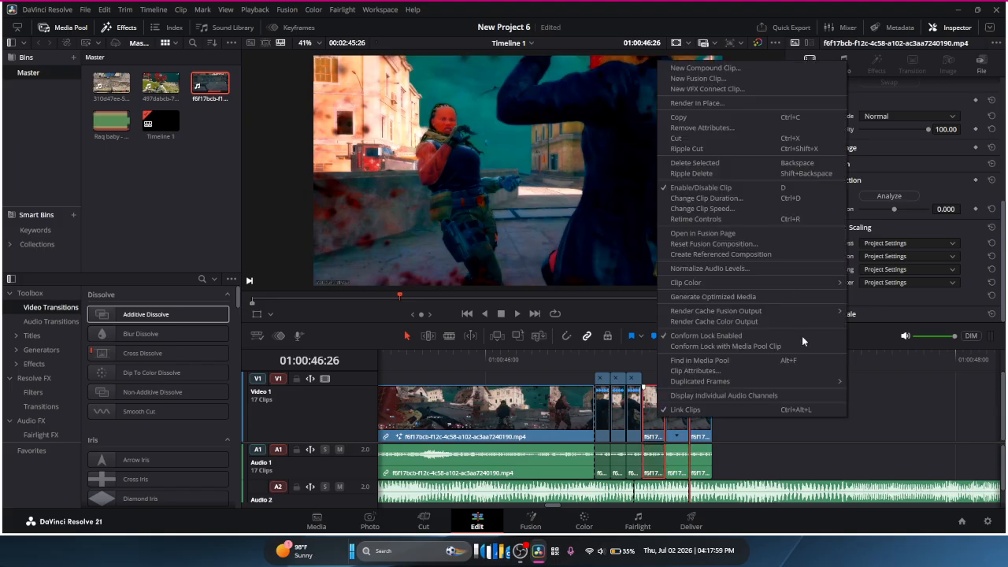
click(749, 220)
click(708, 434)
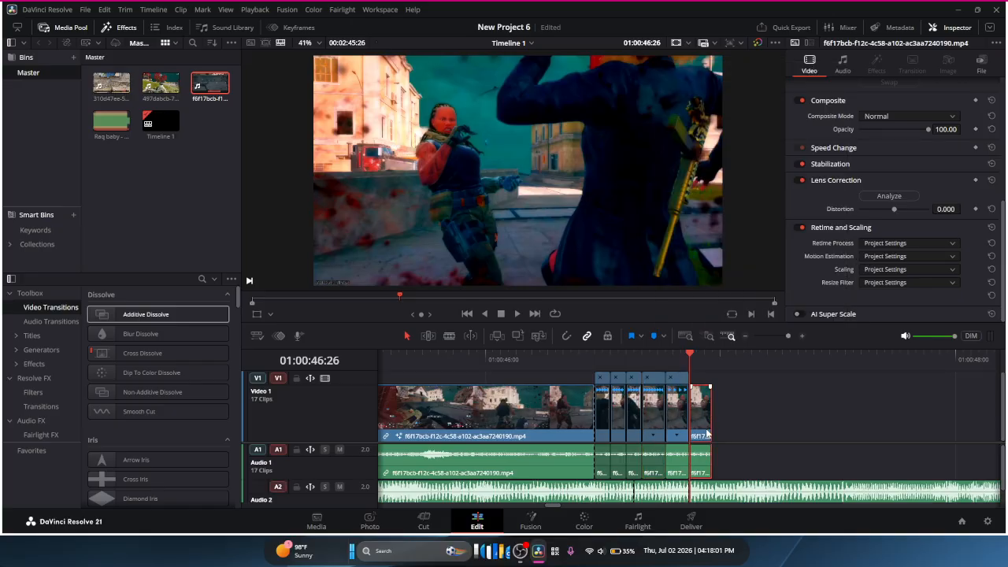
key(ctrl+r)
Step: Reverse the speed of the middle 3-frame piece
right_click(674, 405)
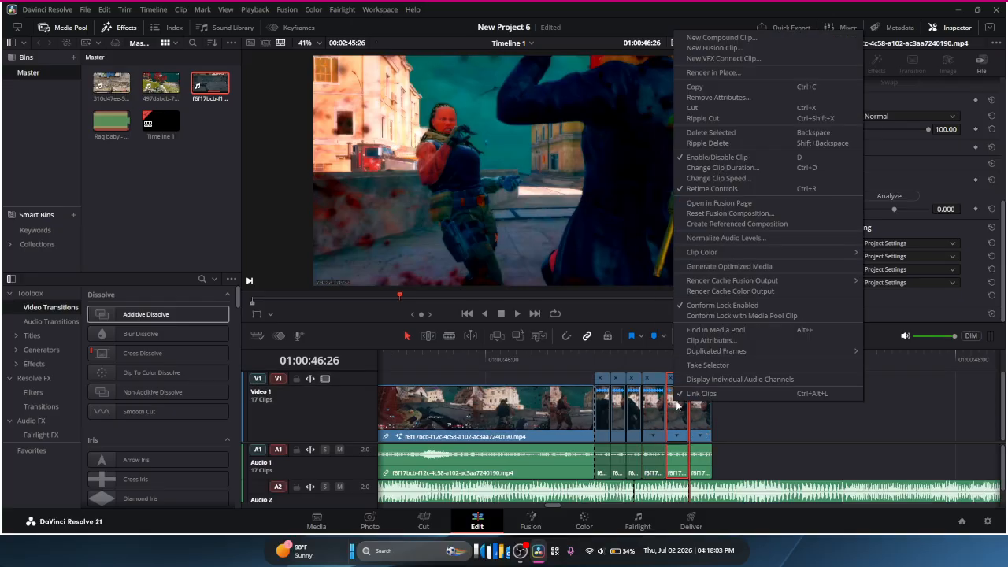
click(767, 177)
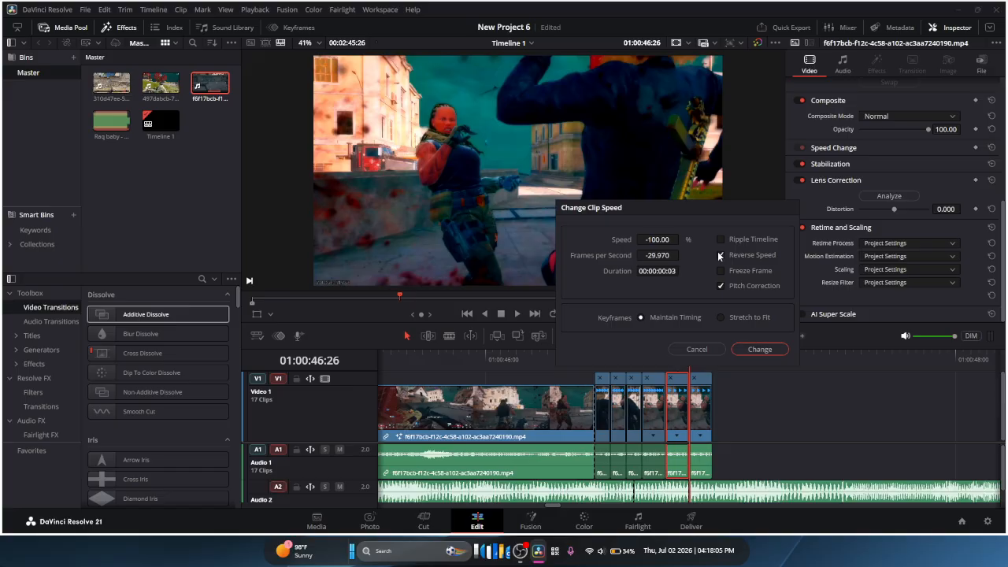
click(718, 254)
key(Return)
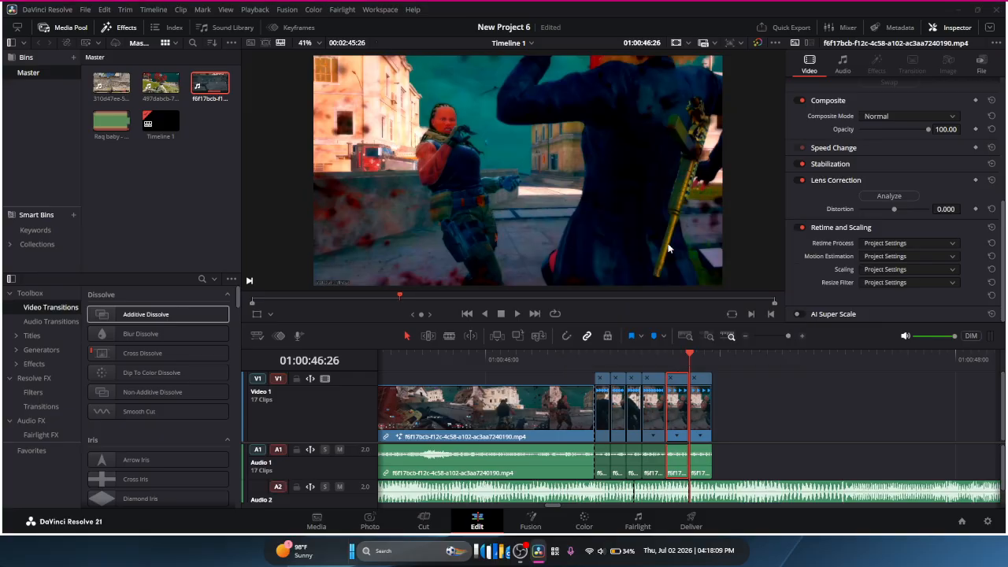
Step: Change the clip speed of the last 3-frame piece to 150%
right_click(699, 423)
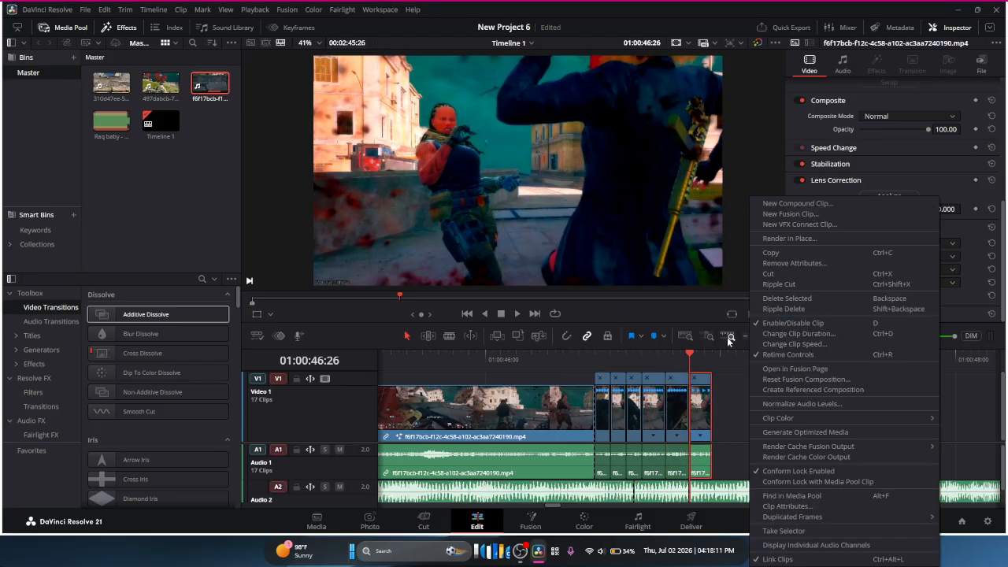
click(797, 345)
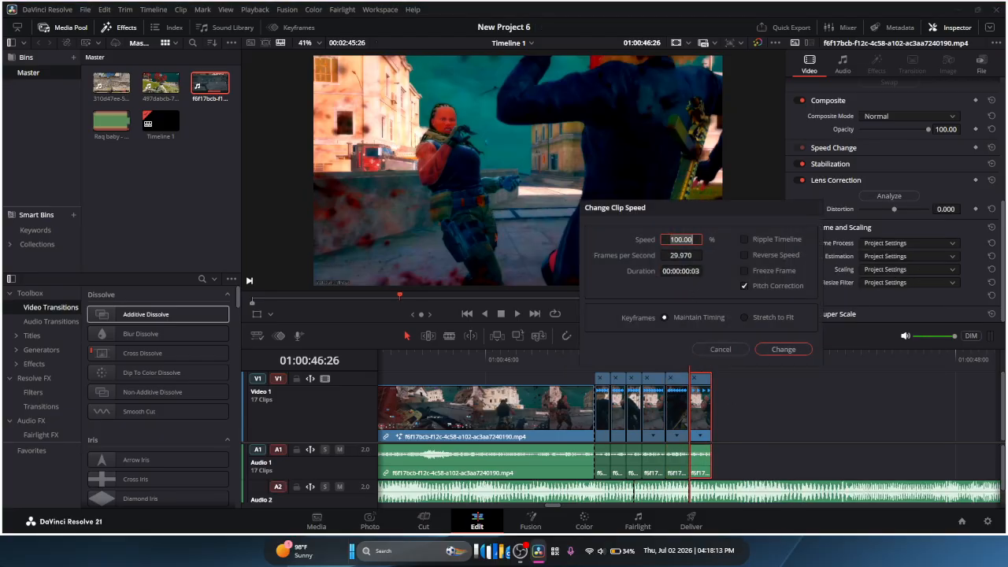
text(150)
key(Return)
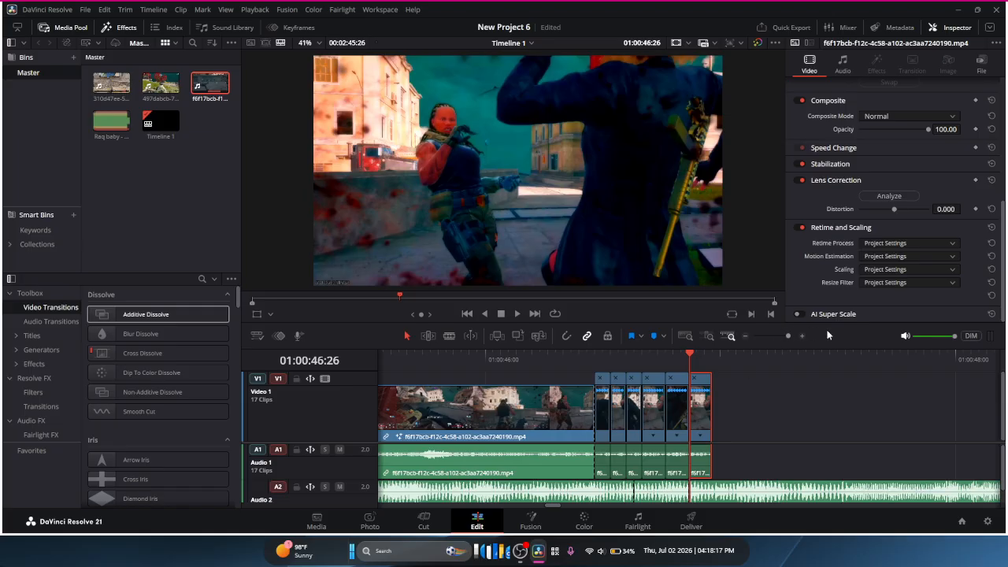
Step: Try an Additive Dissolve at the cut between the first and second 2-frame pieces, using the 6-frame dissolve option
click(804, 337)
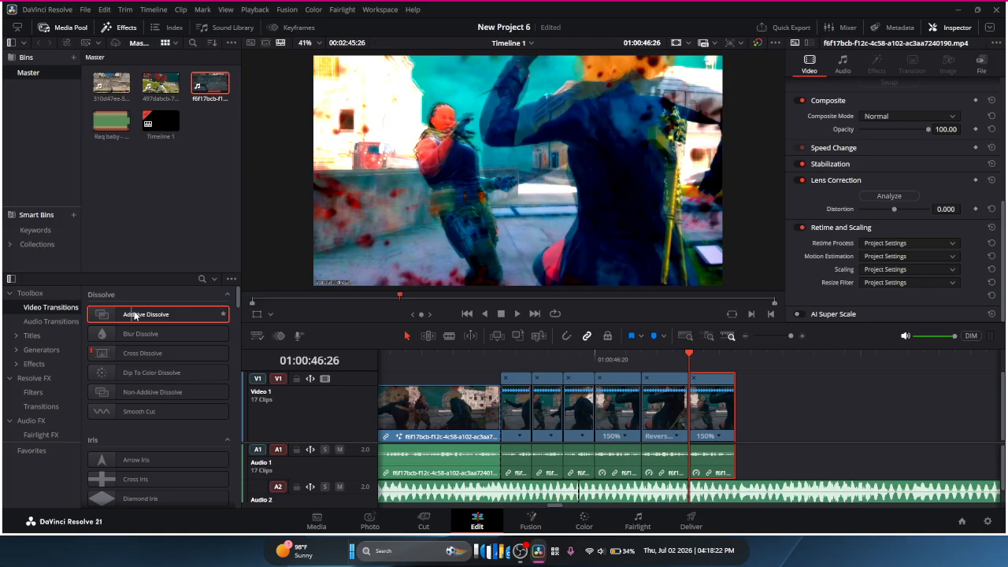
drag(134, 315, 532, 408)
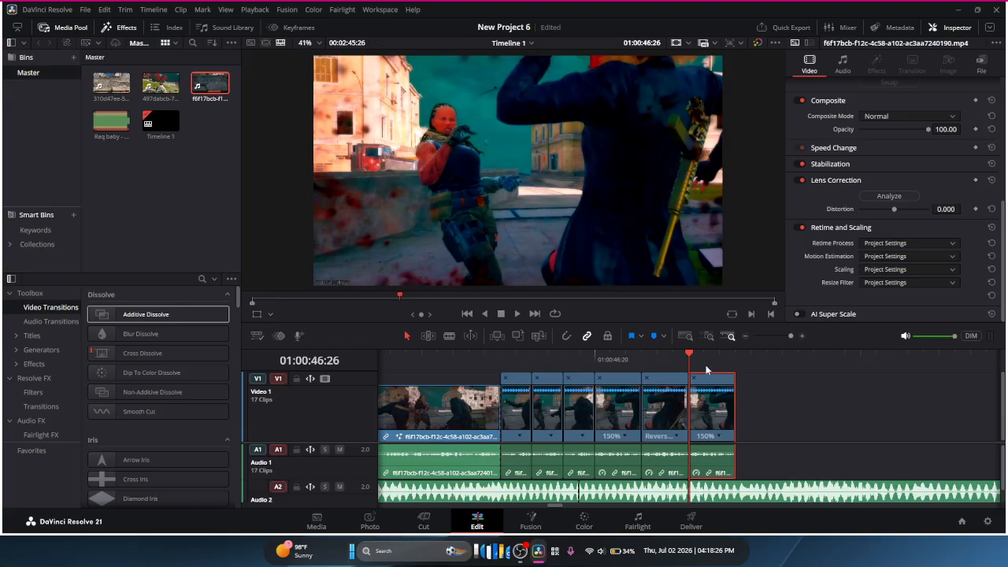
key(Left)
key(Left)
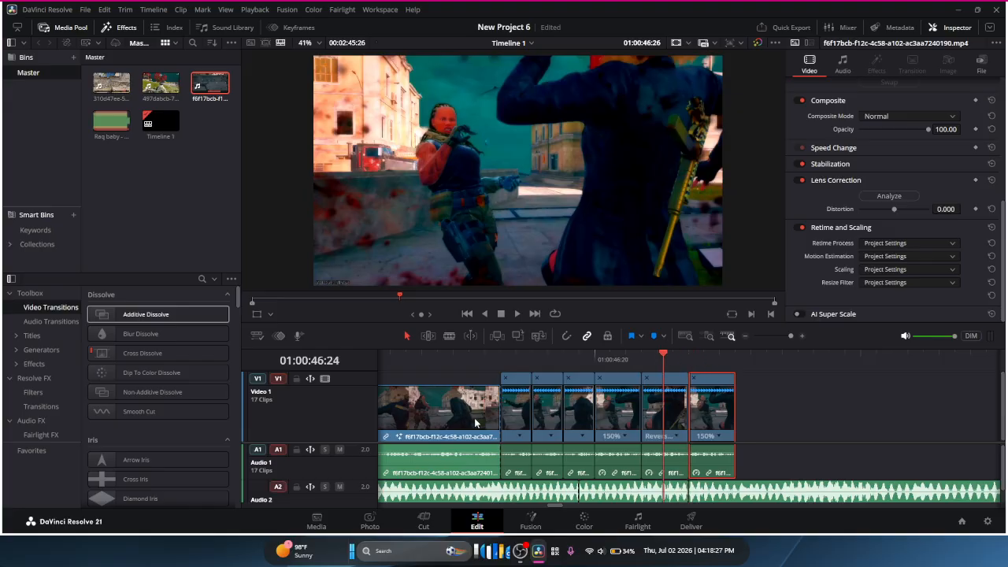
right_click(531, 404)
click(567, 405)
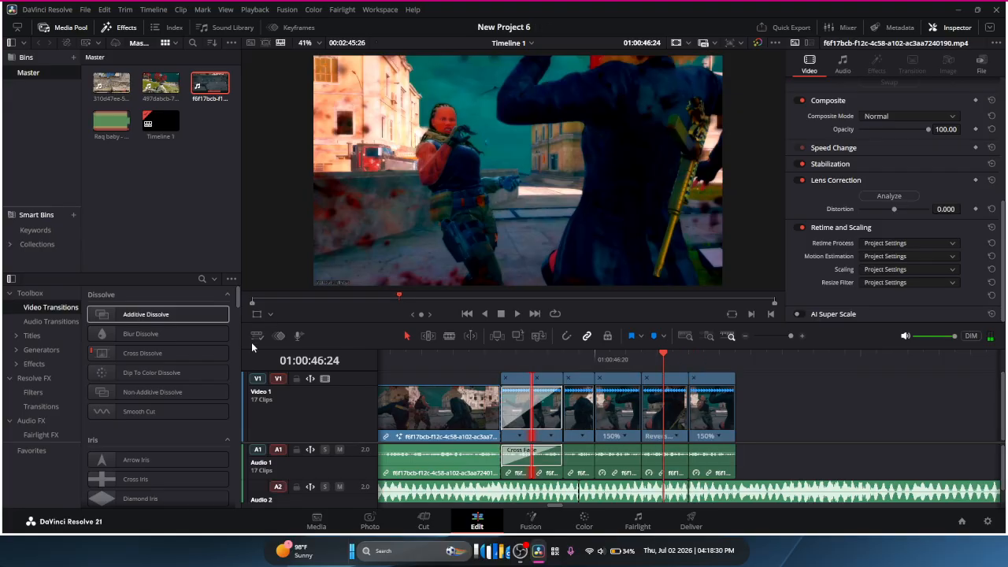
drag(156, 314, 523, 406)
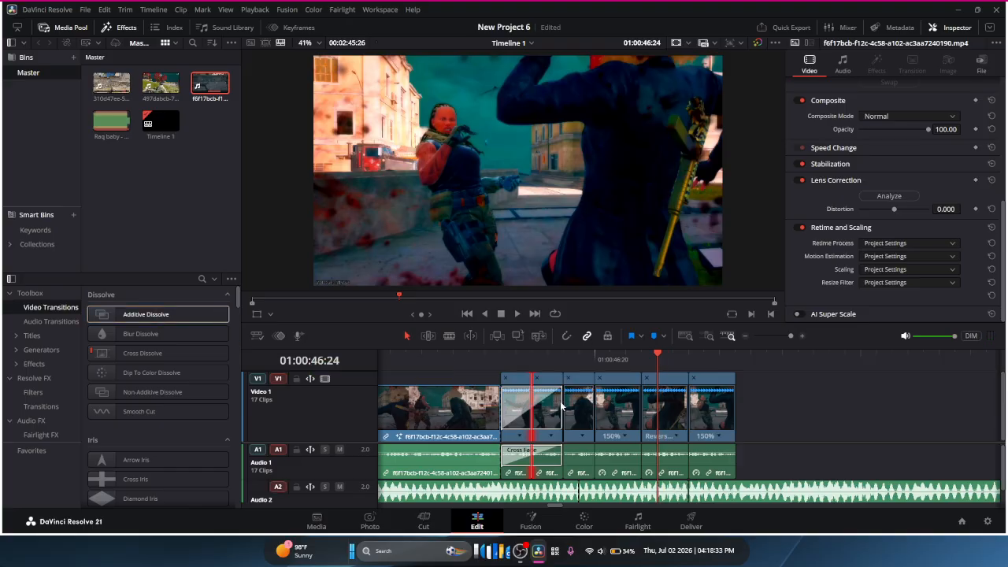
Step: Shorten the dissolve between the first two 2-frame pieces to 2 frames and play back that section
click(557, 397)
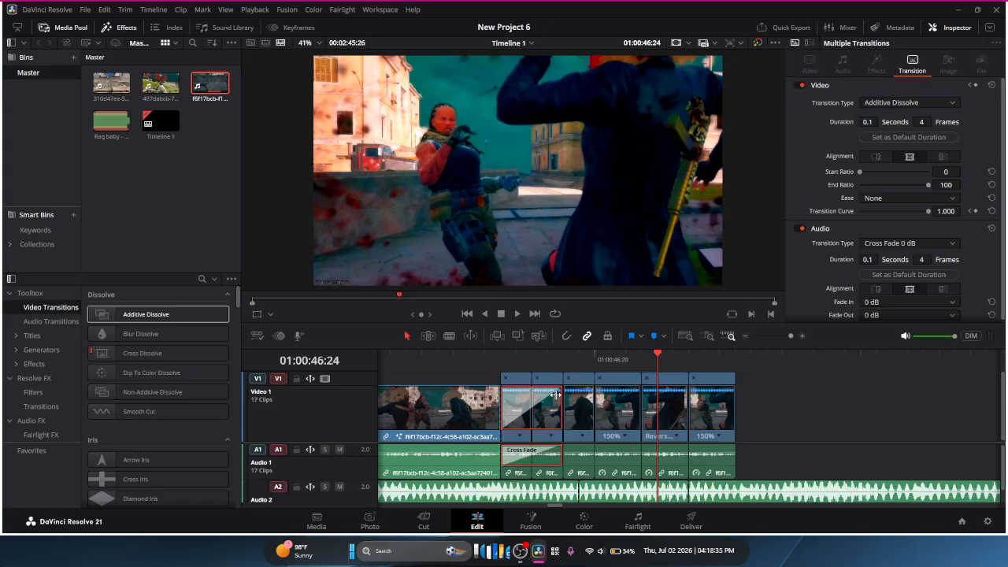
drag(557, 394, 542, 400)
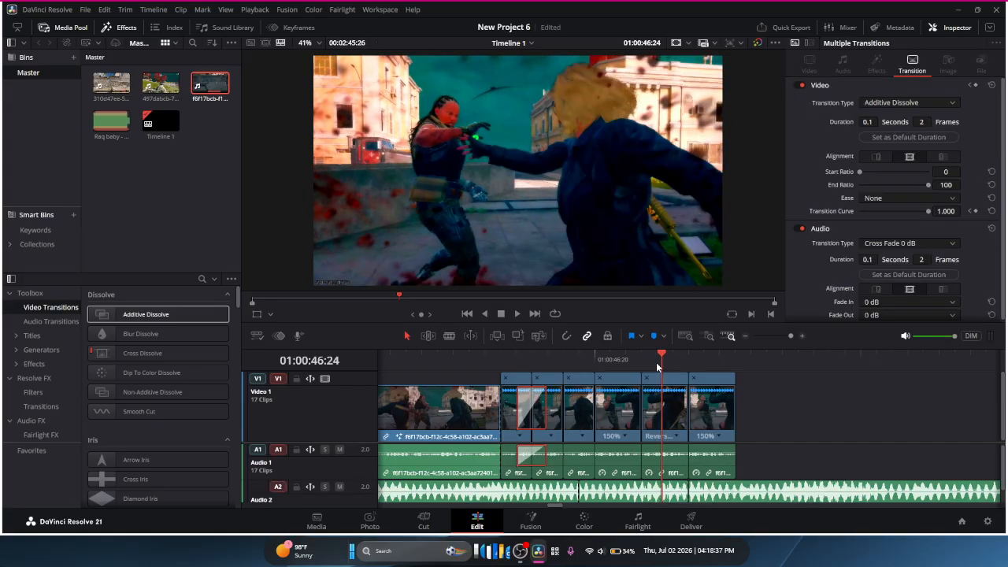
drag(657, 362, 520, 359)
key(space)
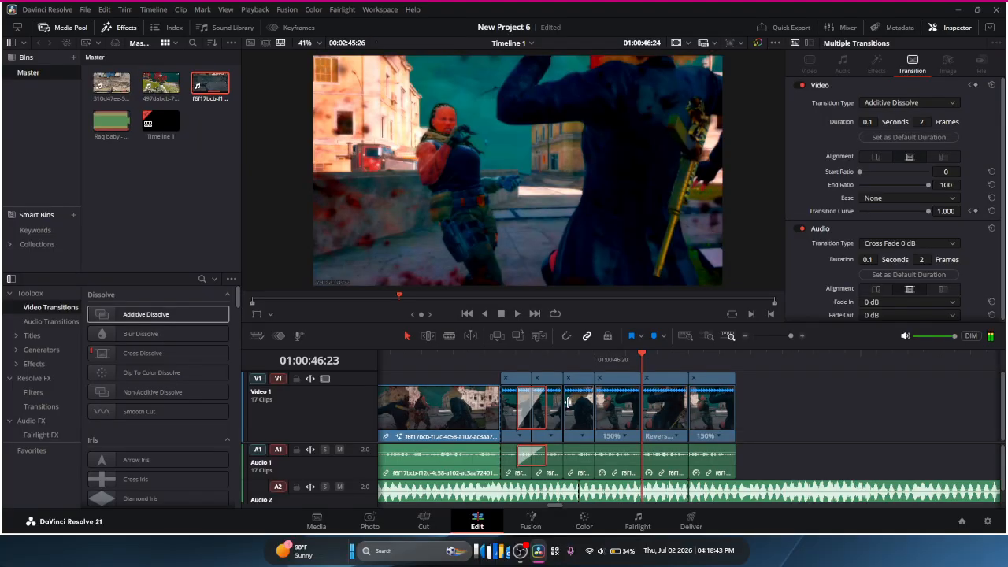
Step: Try a 6-frame dissolve at the cut between the second and third 2-frame pieces
click(564, 403)
right_click(572, 407)
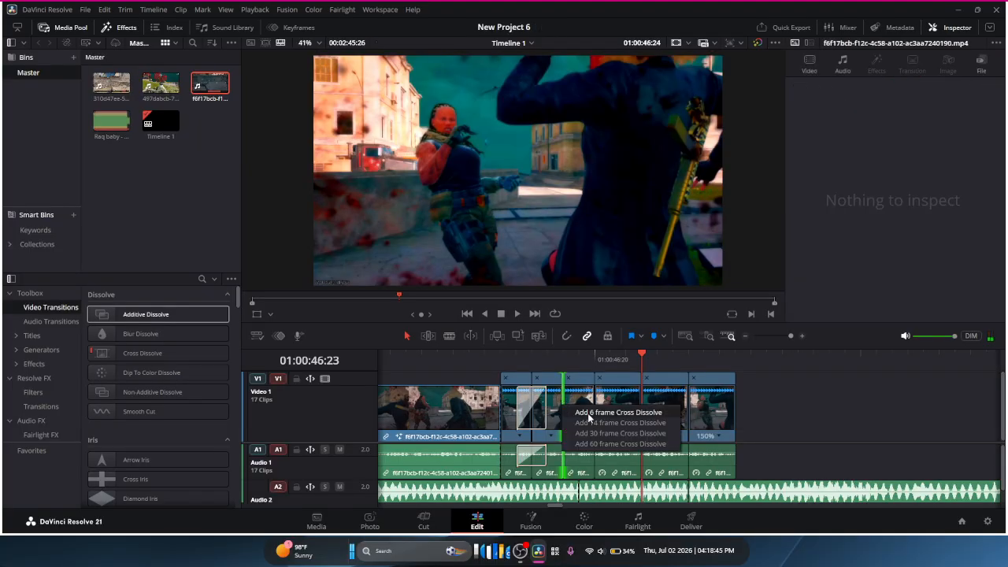
click(589, 413)
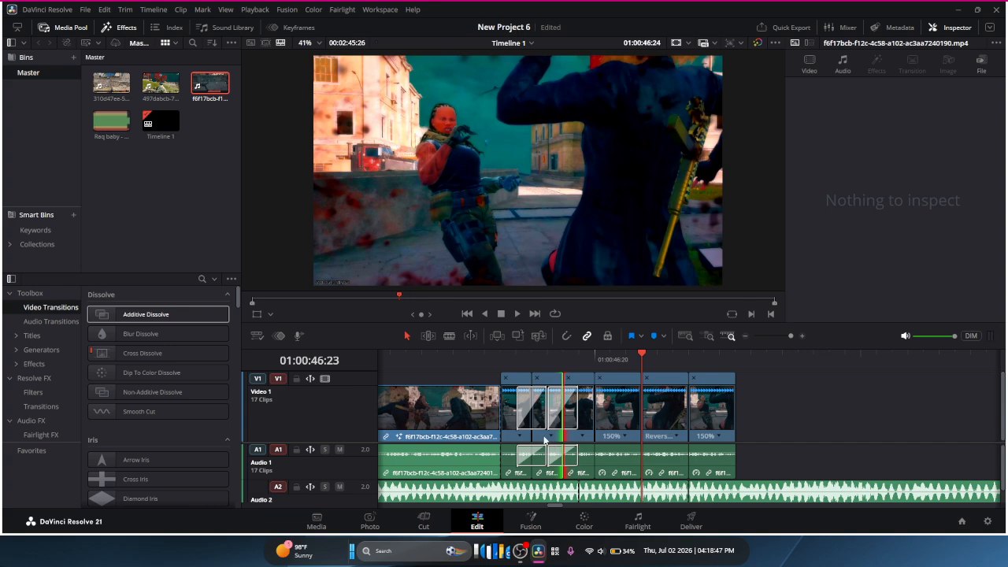
Step: Try a clip speed of 200% on the reversed middle 2-frame piece
right_click(544, 439)
click(631, 235)
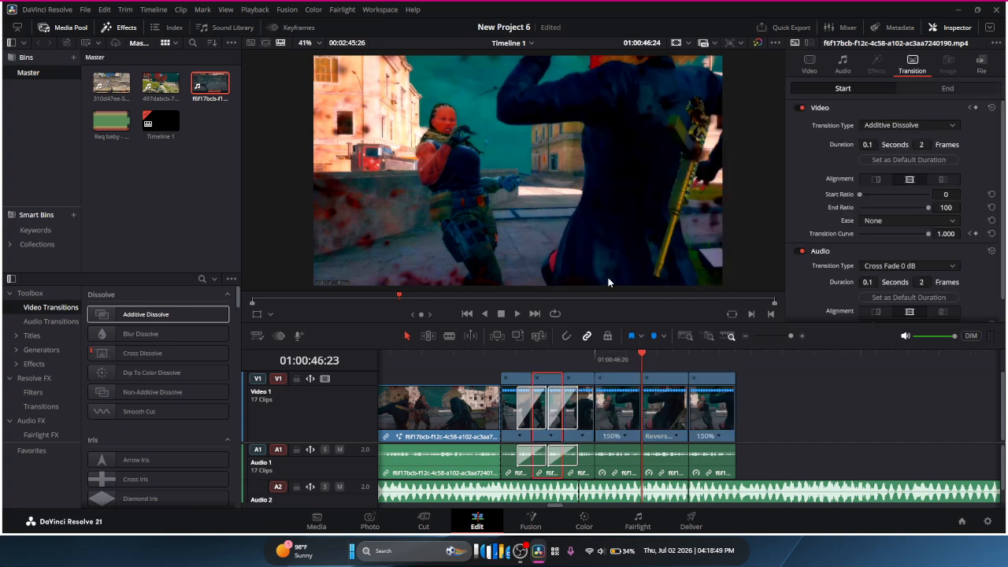
key(ctrl+r)
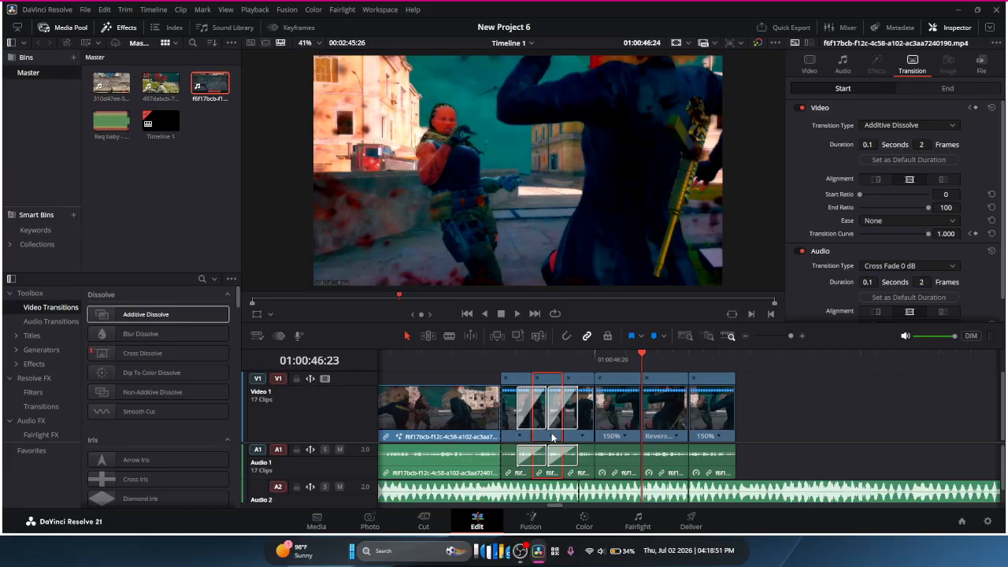
right_click(552, 438)
click(669, 220)
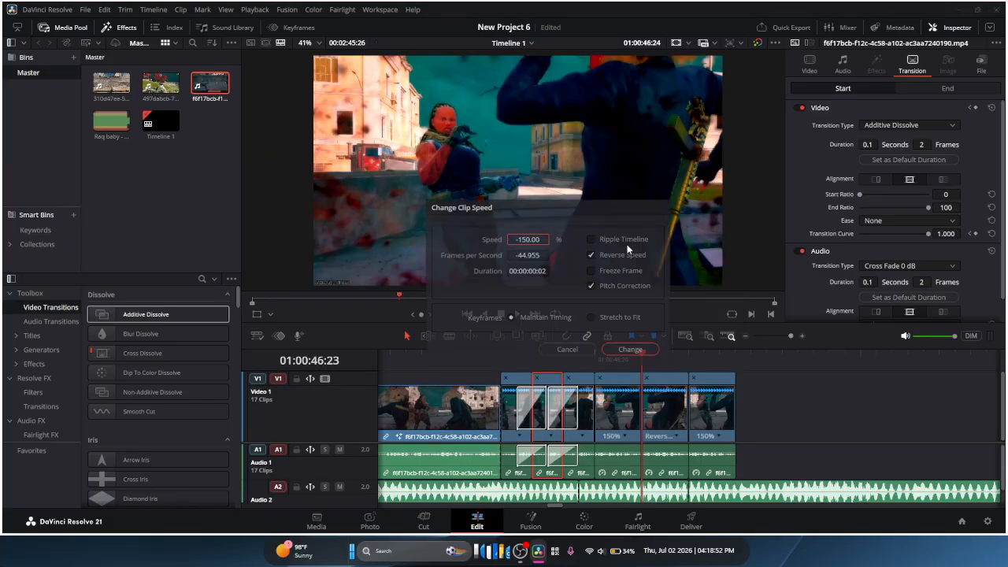
double_click(533, 242)
key(BackSpace)
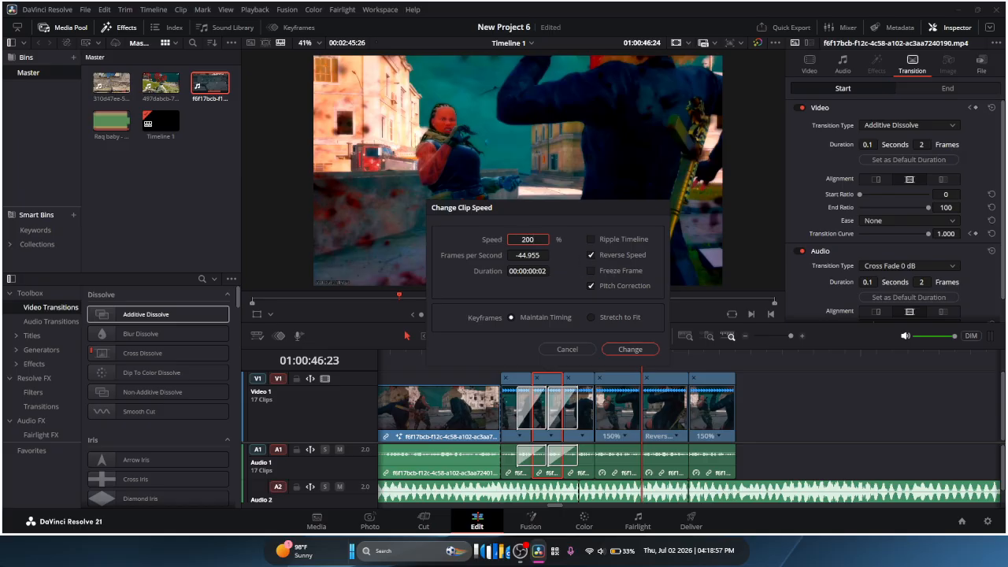
text(200)
key(Return)
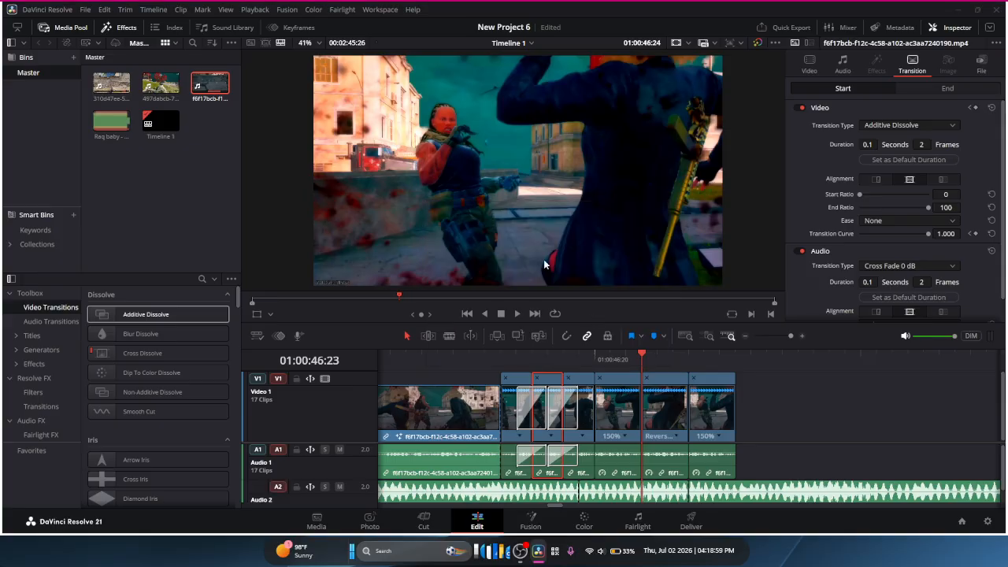
Step: Undo the last speed change and the dissolves, and add a 6-frame Cross Dissolve between the first and second 2-frame pieces
key(ctrl+z)
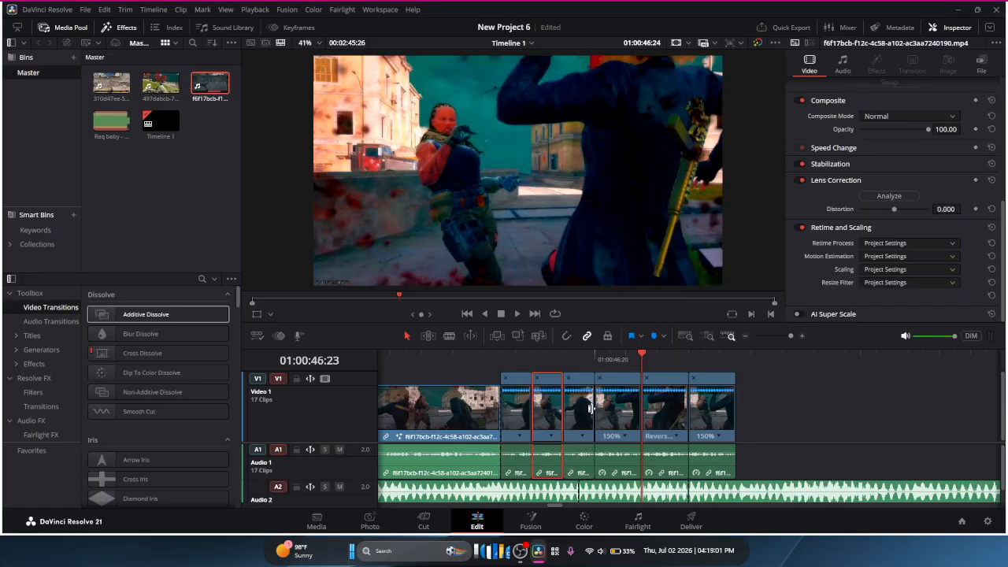
right_click(533, 405)
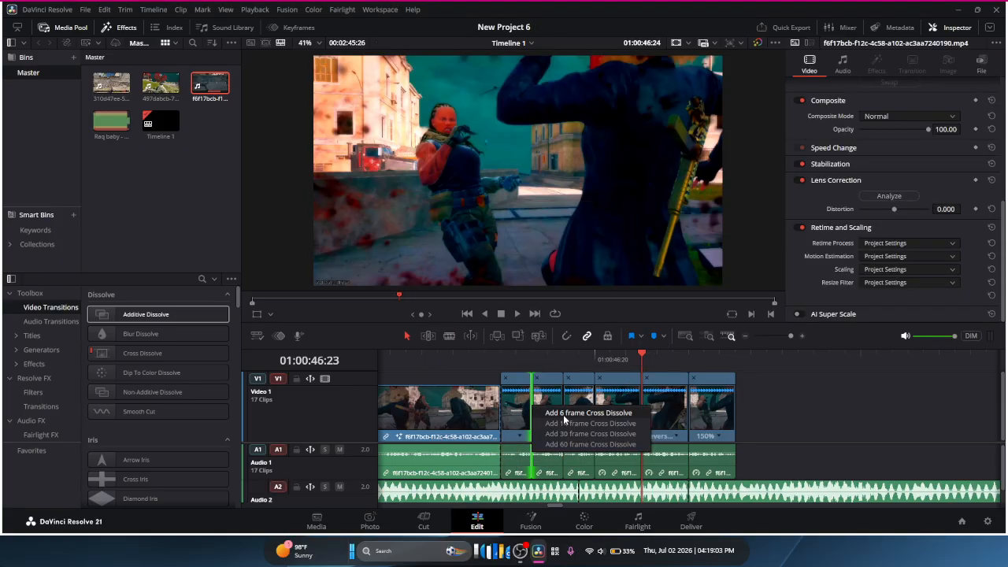
click(565, 414)
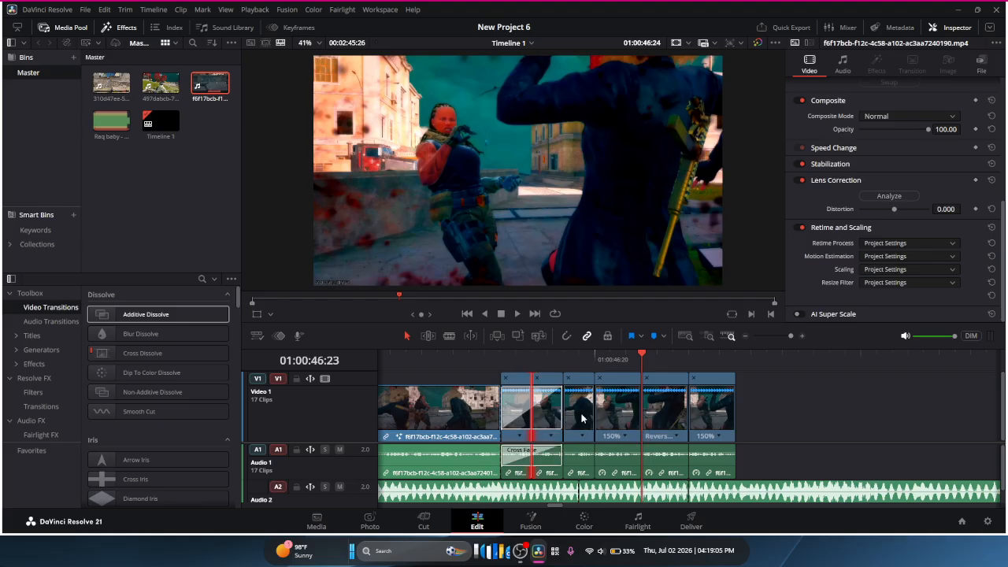
Step: Shorten the dissolve between the first two 2-frame pieces to 2 frames and add a 2-frame Additive Dissolve between the second and third
click(561, 397)
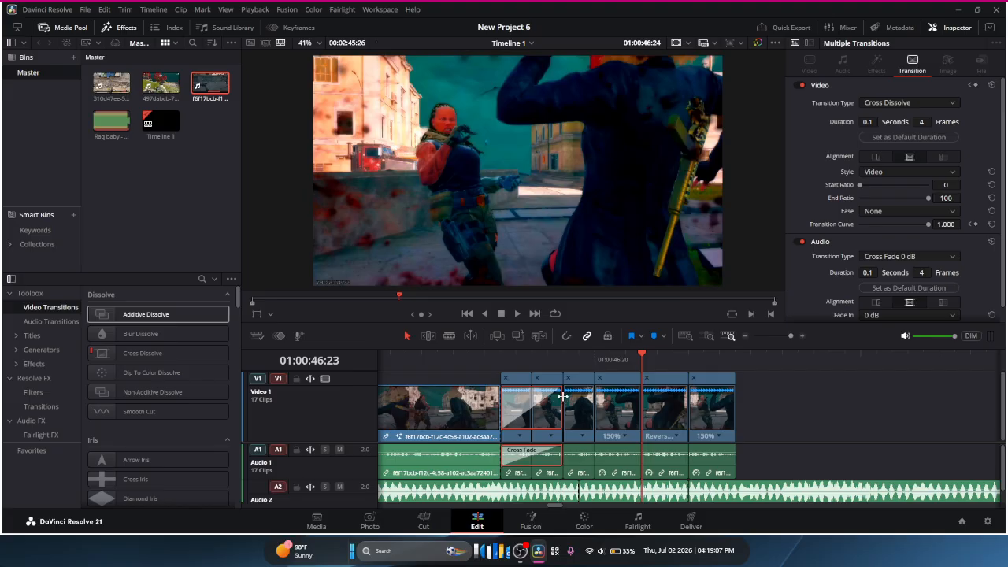
drag(562, 396, 547, 397)
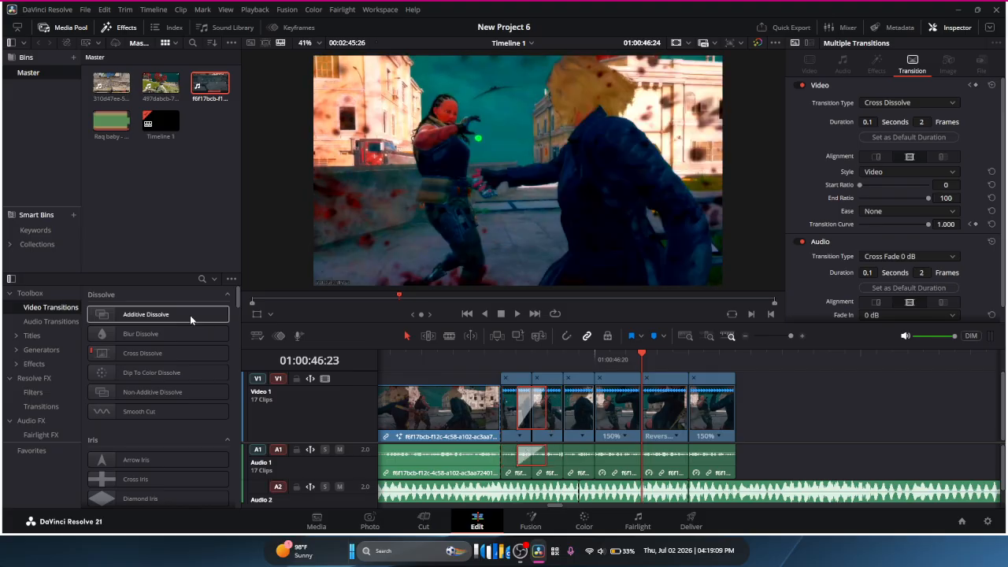
drag(190, 315, 562, 403)
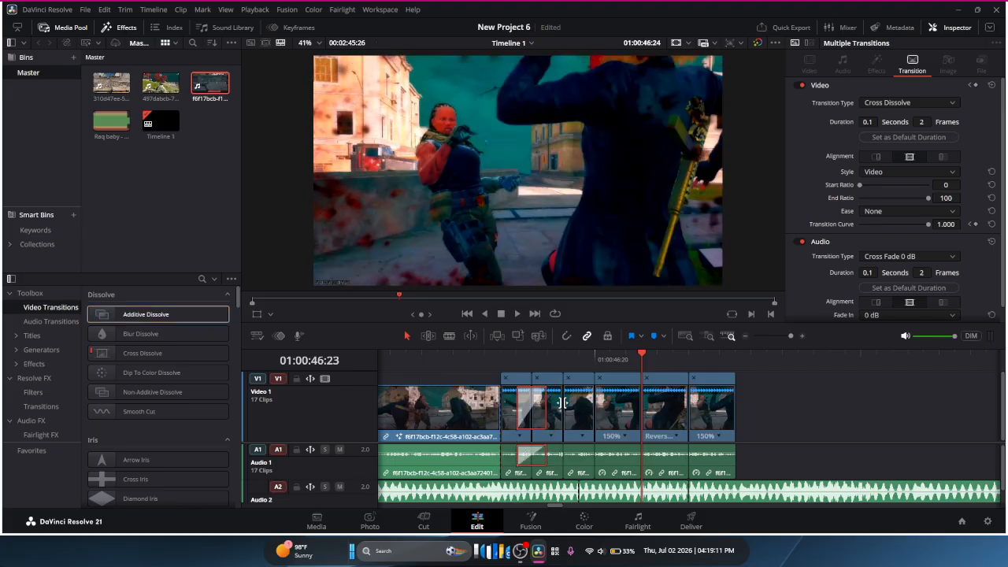
right_click(564, 403)
click(608, 415)
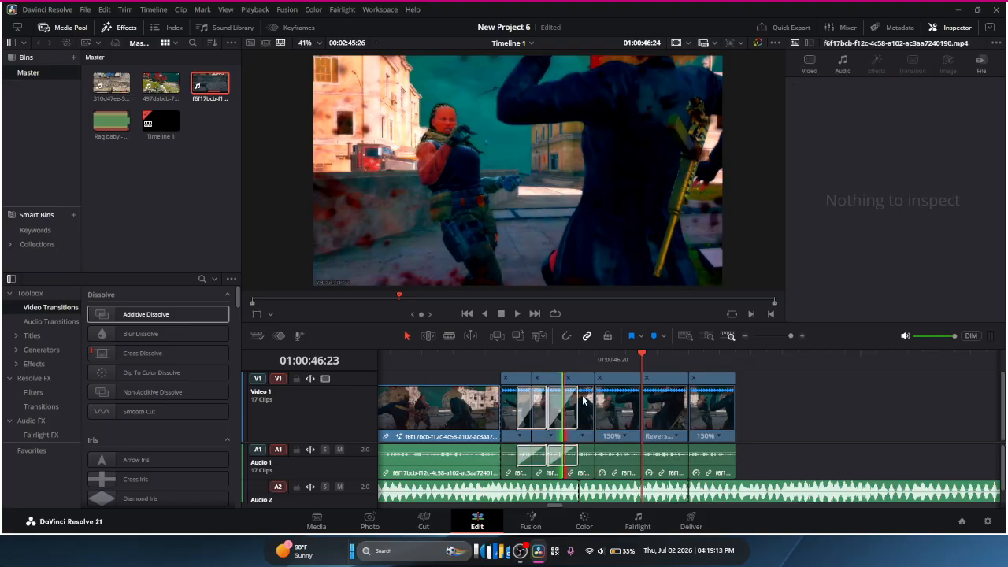
drag(162, 316, 557, 407)
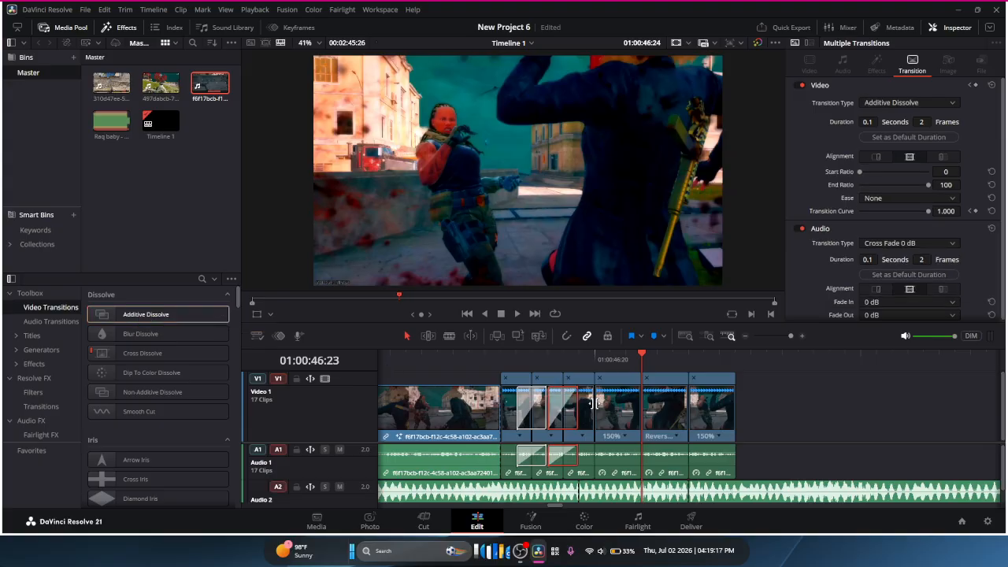
Step: Add an Additive Dissolve at the cut between the third 2-frame piece and the following 150% piece
right_click(596, 403)
click(626, 415)
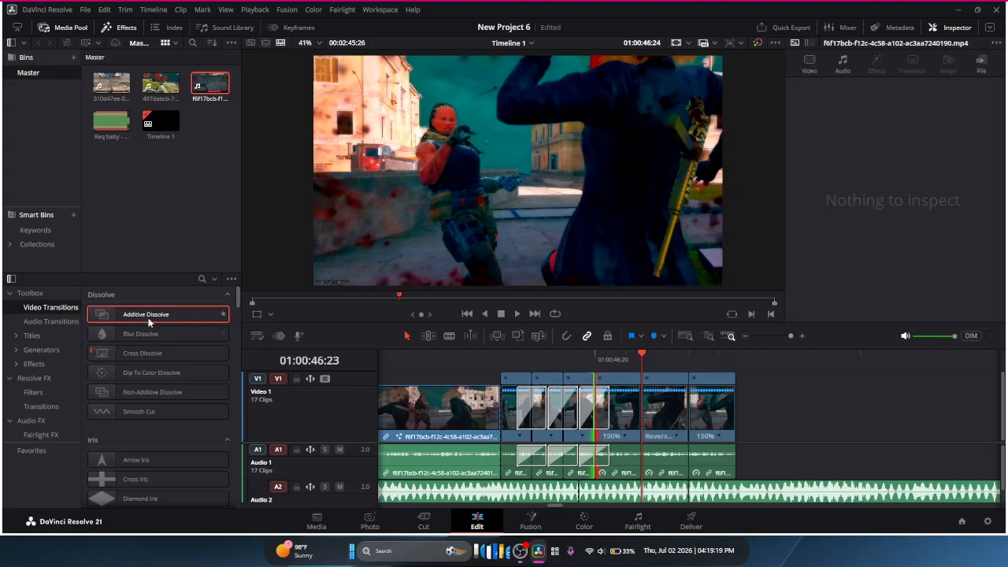
drag(544, 386, 596, 409)
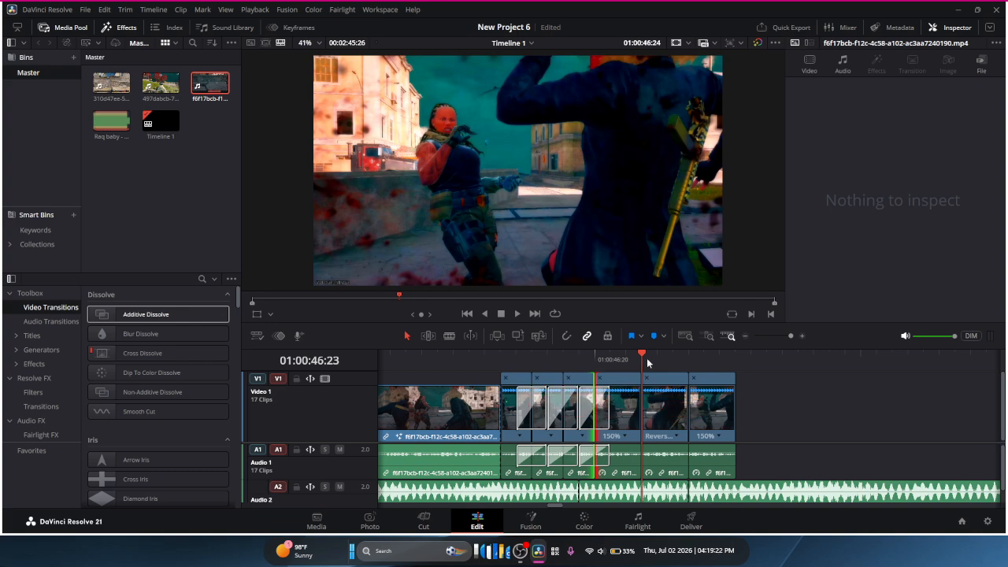
Step: Add a 30-frame Cross Dissolve before the reversed piece and an Additive Dissolve between it and the last 150% piece
right_click(640, 405)
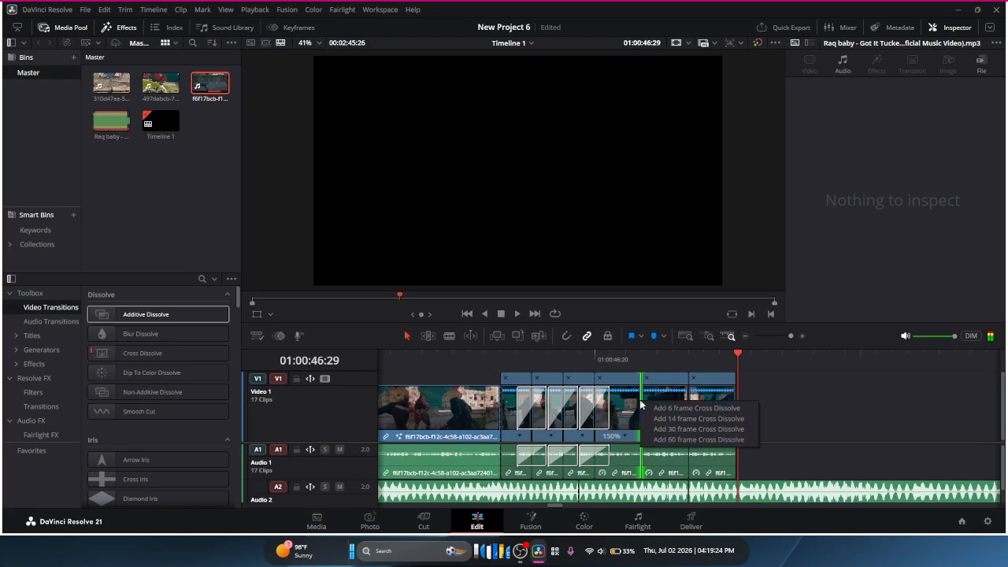
click(670, 430)
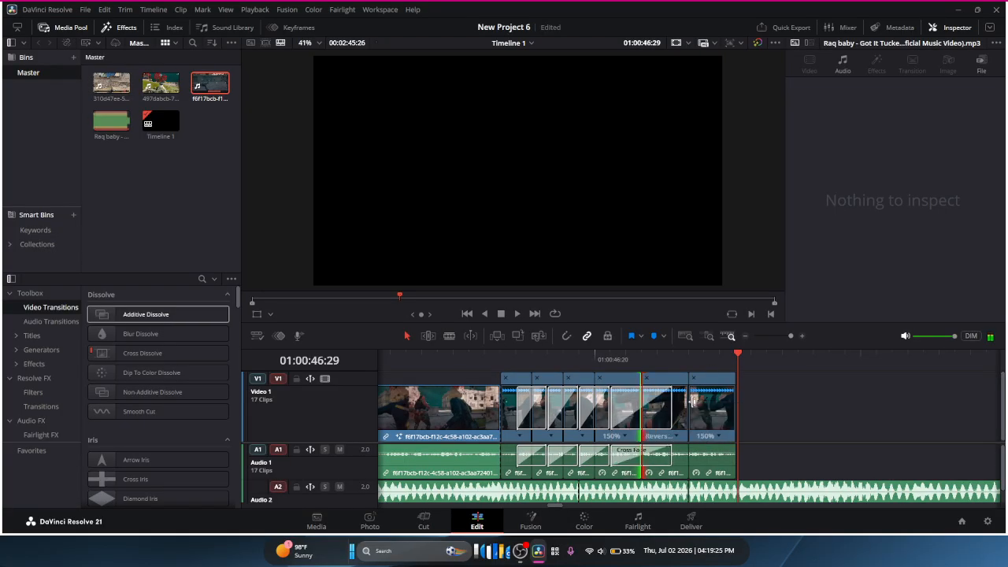
right_click(691, 400)
click(717, 410)
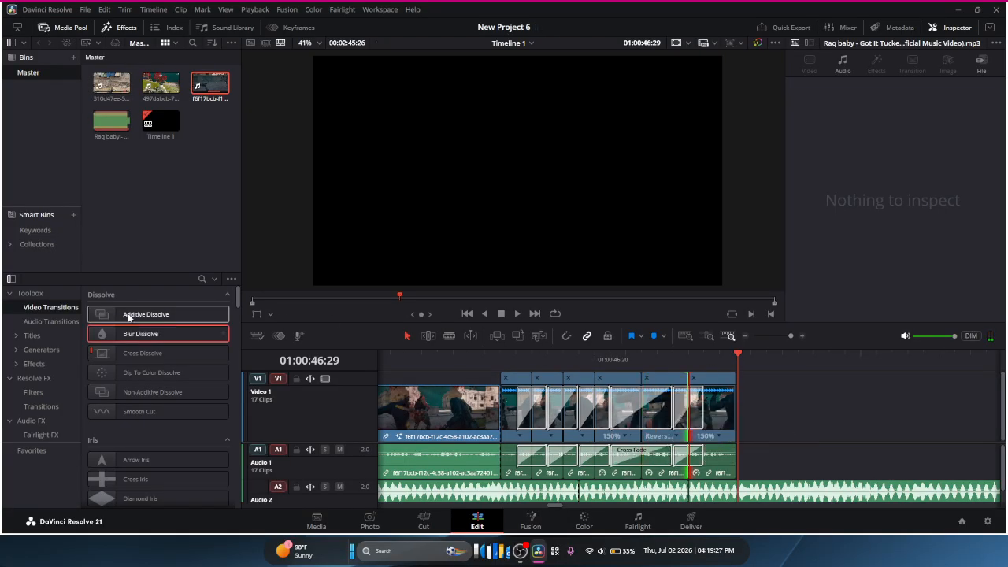
drag(128, 317, 693, 407)
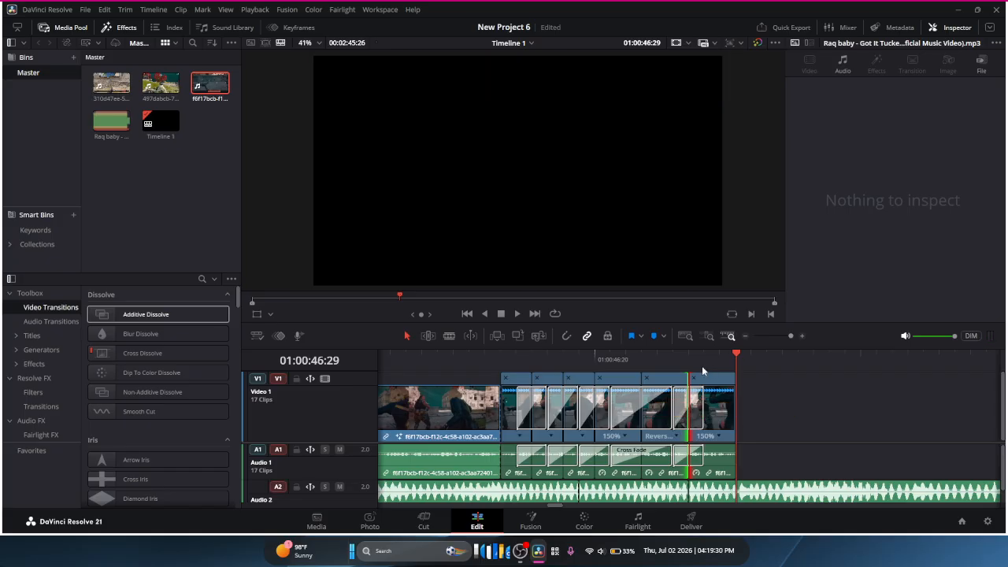
Step: Play back the forward-reverse pieces from 01:00:46:15 to check the dissolves
drag(702, 365, 524, 362)
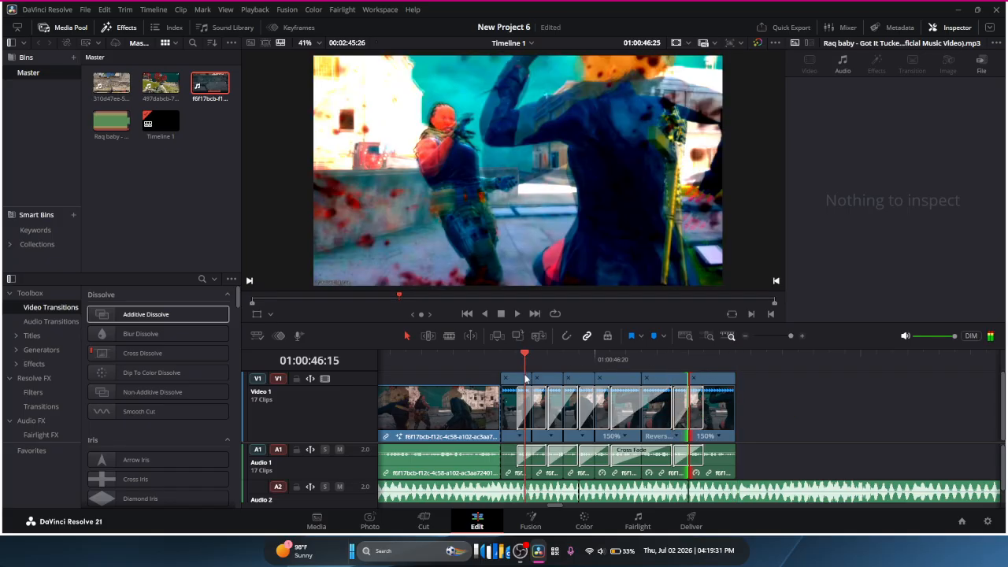
click(541, 383)
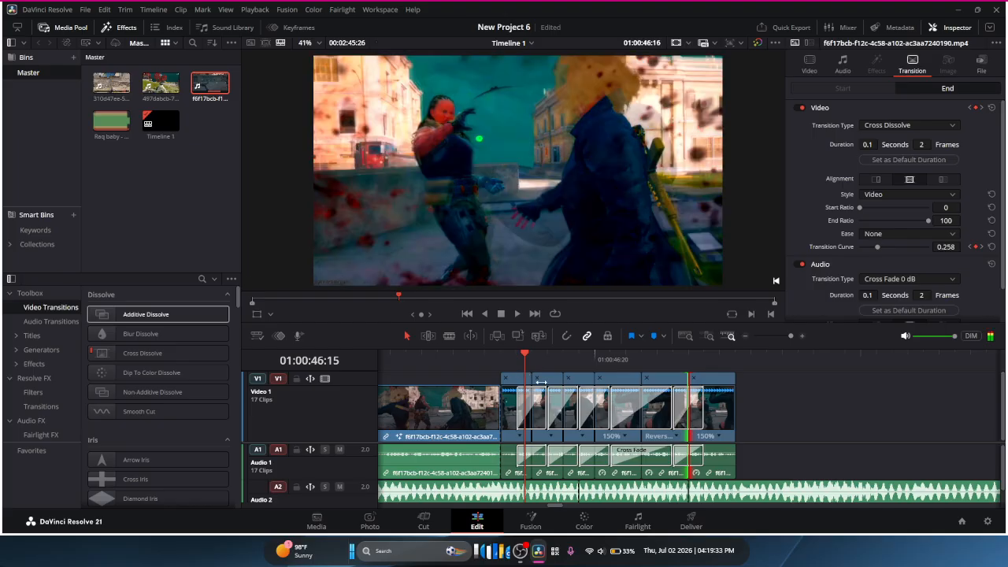
key(space)
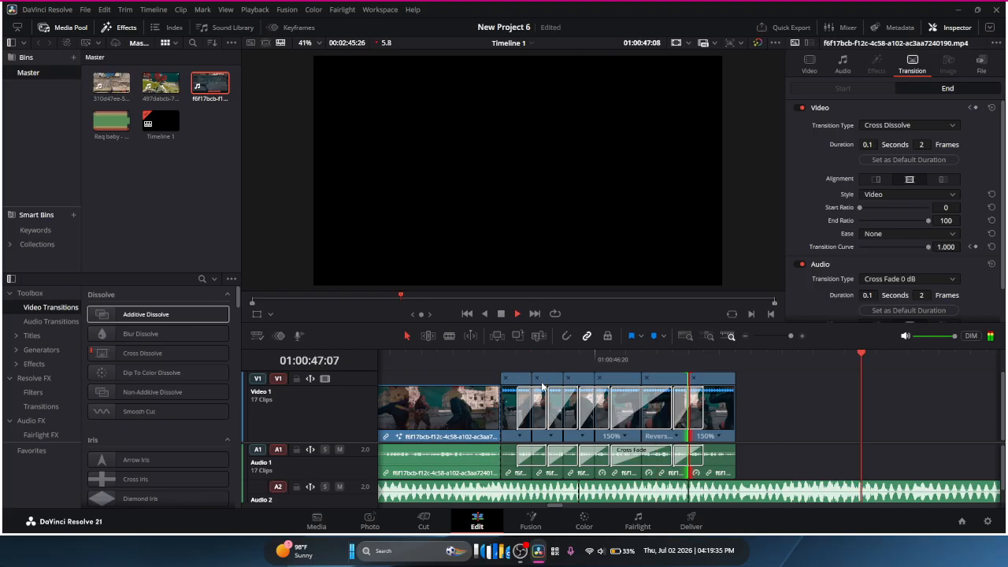
key(space)
Step: Move the following gameplay clip up against the last forward-reverse piece to close the gap
click(746, 337)
click(746, 338)
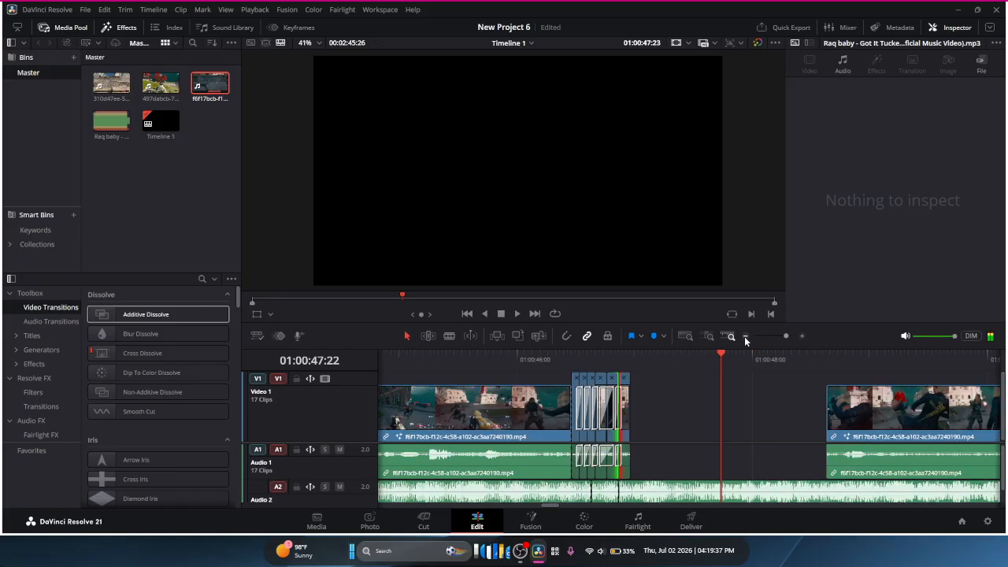
drag(867, 417, 745, 340)
click(745, 337)
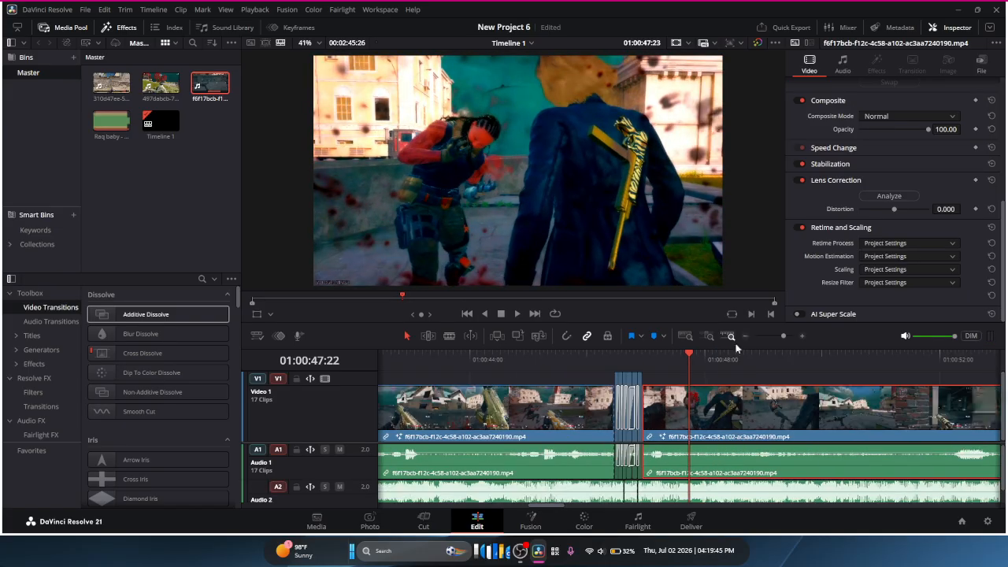
Step: Split the gameplay clip after the forward-reverse pieces at 01:00:48:11
click(802, 336)
click(690, 355)
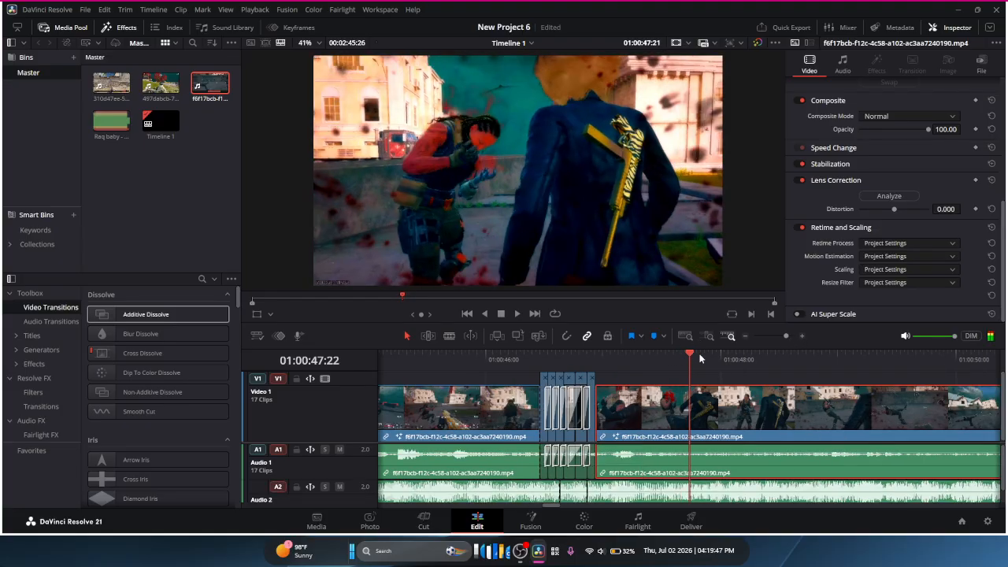
drag(700, 354, 764, 360)
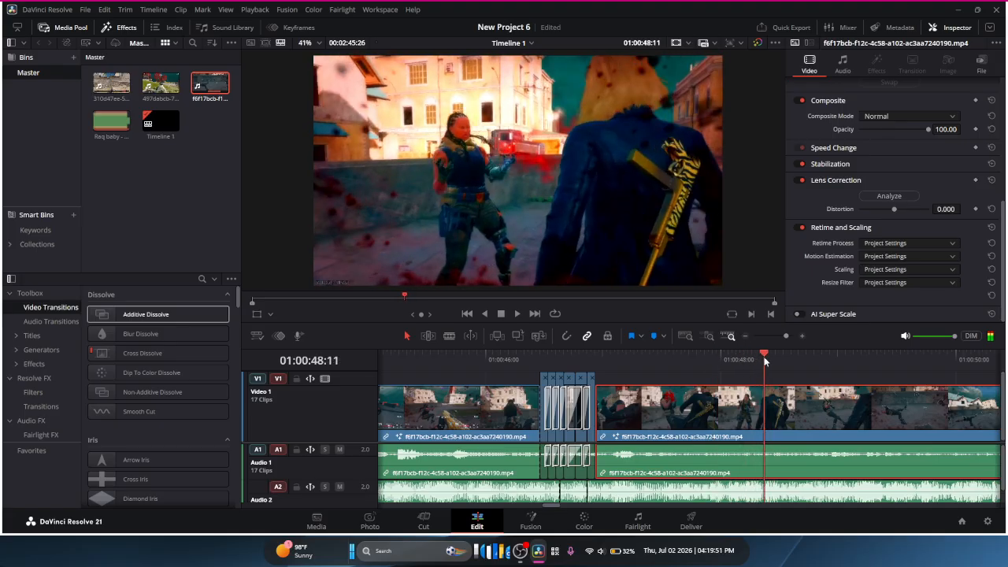
key(ctrl+b)
Step: Split the clip again at 01:00:48:16 and delete the footage after it, leaving a 5-frame piece at the end
click(802, 336)
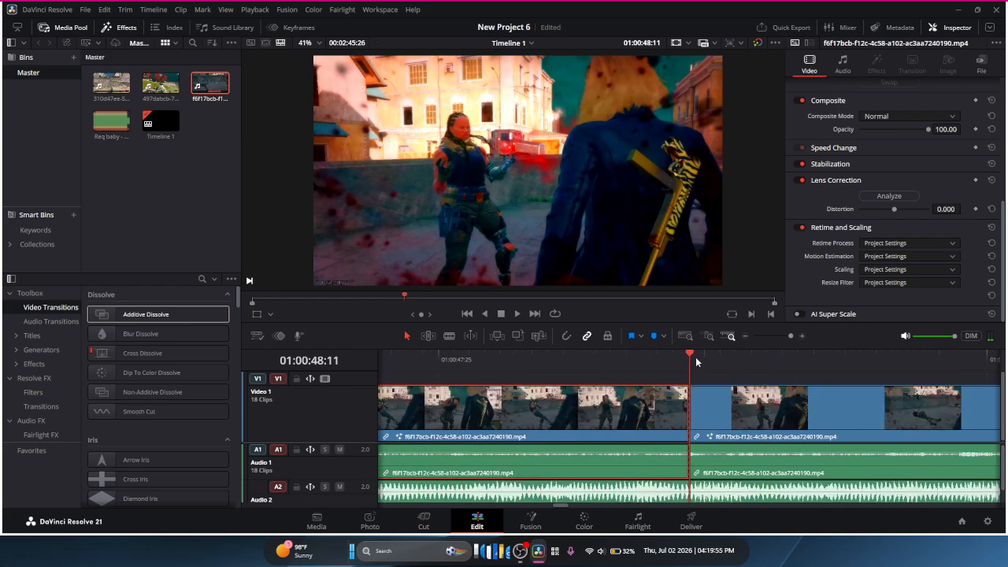
drag(696, 361, 790, 410)
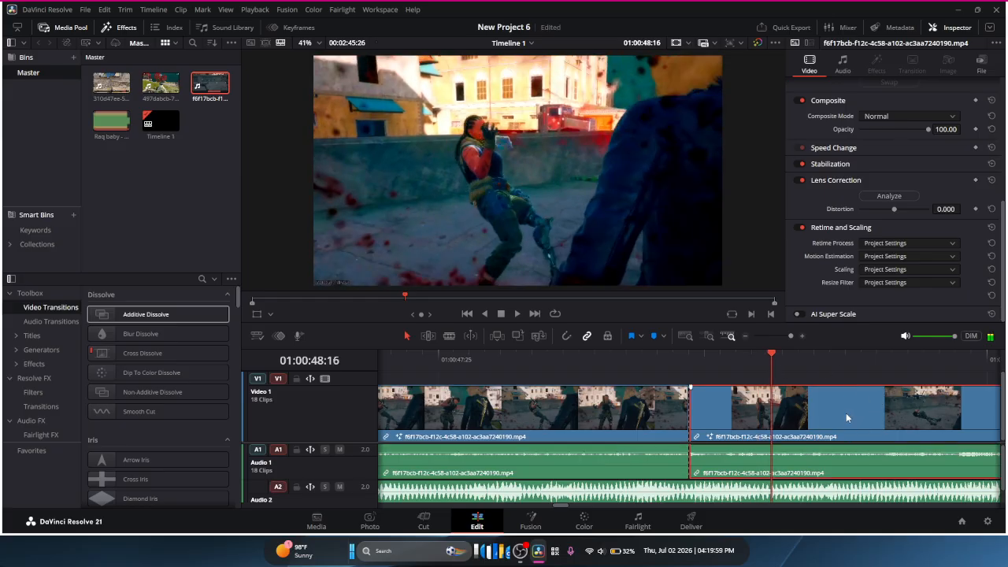
key(ctrl+b)
click(891, 392)
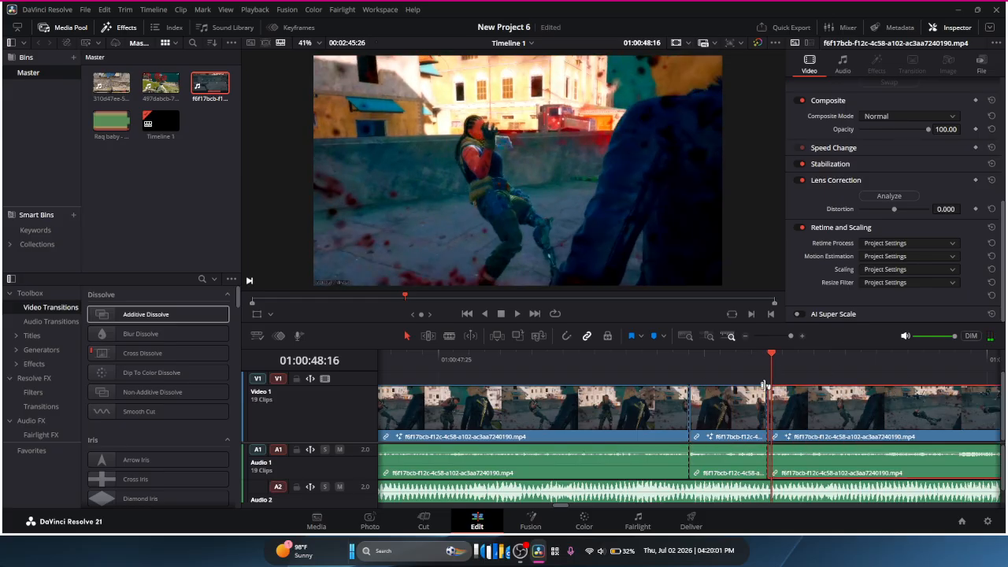
key(Delete)
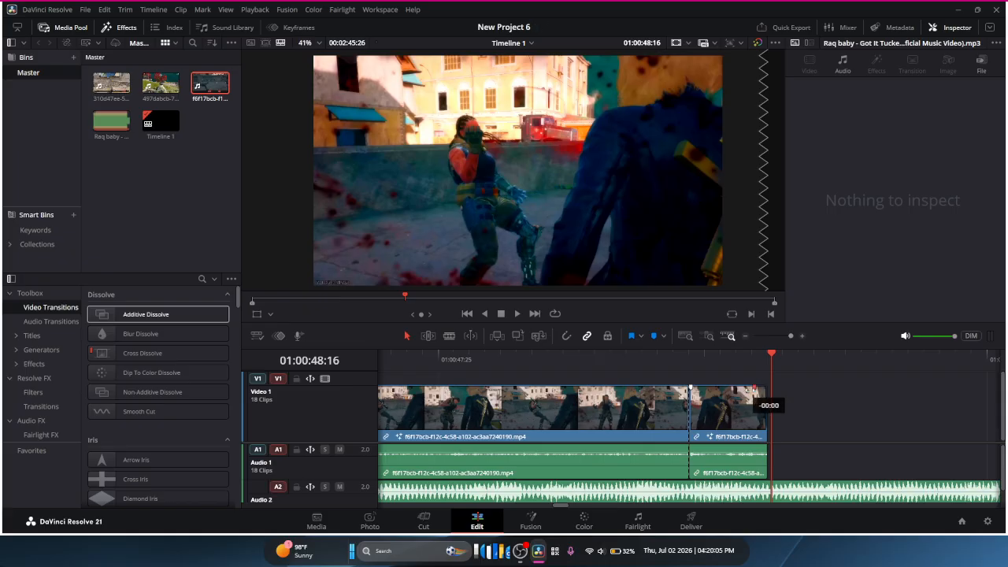
Step: Set the clip speed of the 5-frame end piece to 44%
click(716, 428)
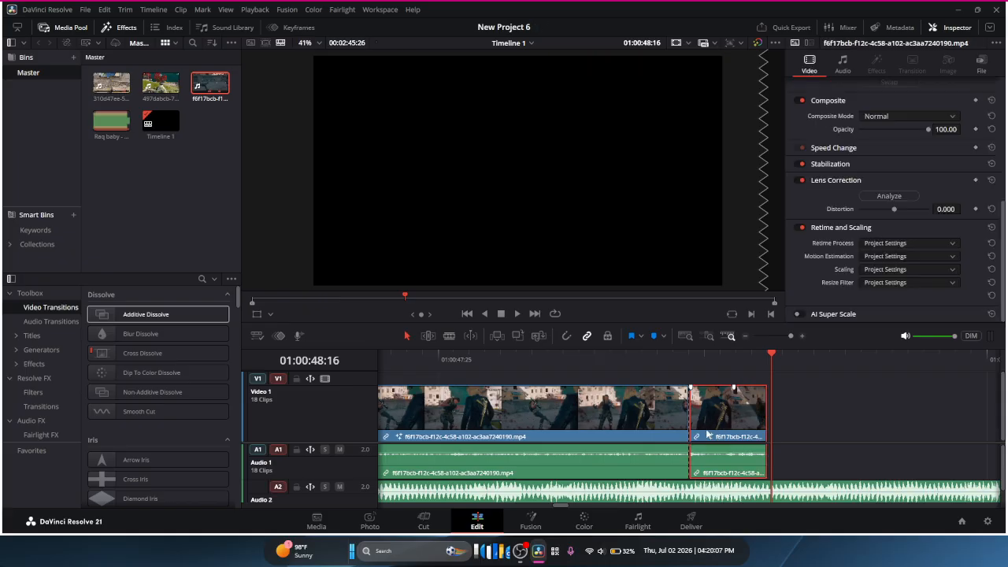
right_click(729, 426)
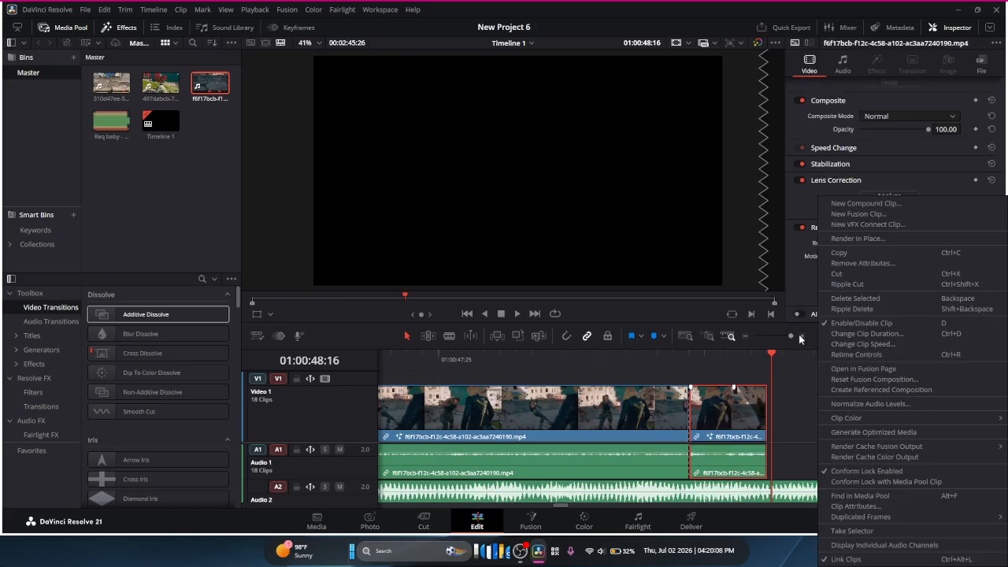
click(880, 344)
double_click(723, 252)
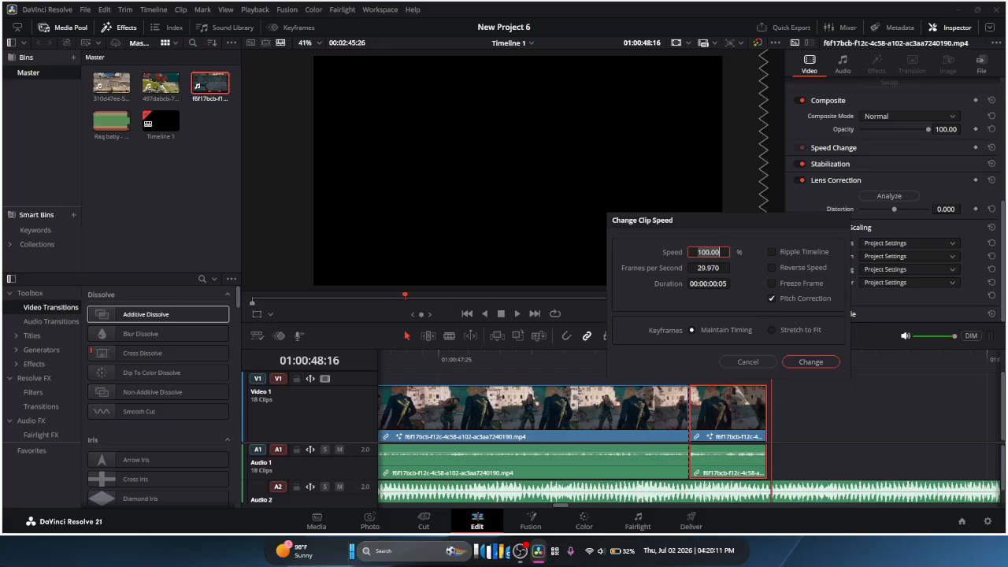
key(BackSpace)
text(4)
key(Return)
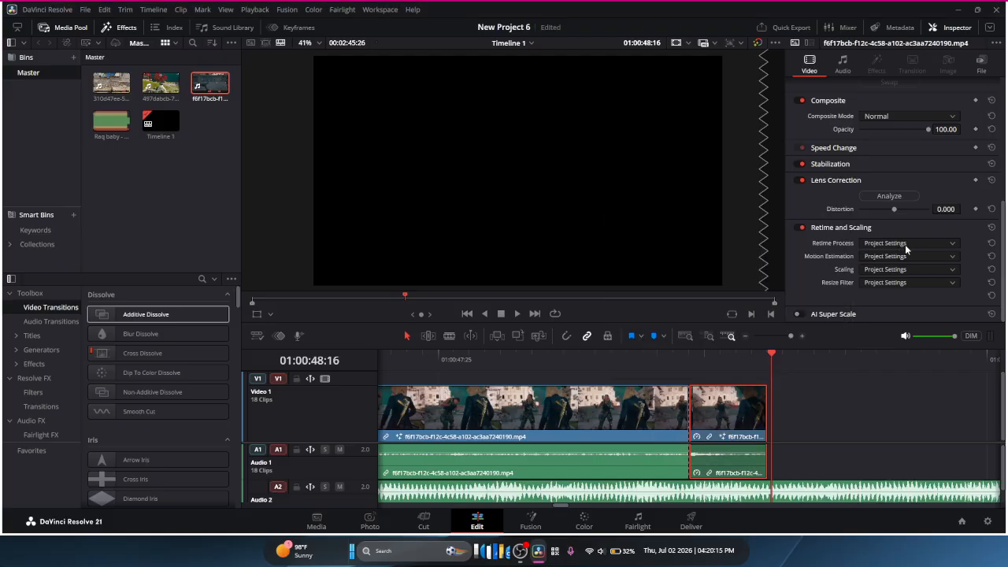
Step: Set the end piece's retime process to Optical Flow with Enhanced Better motion estimation, and lower its audio volume to the minimum
click(905, 244)
click(900, 288)
click(898, 257)
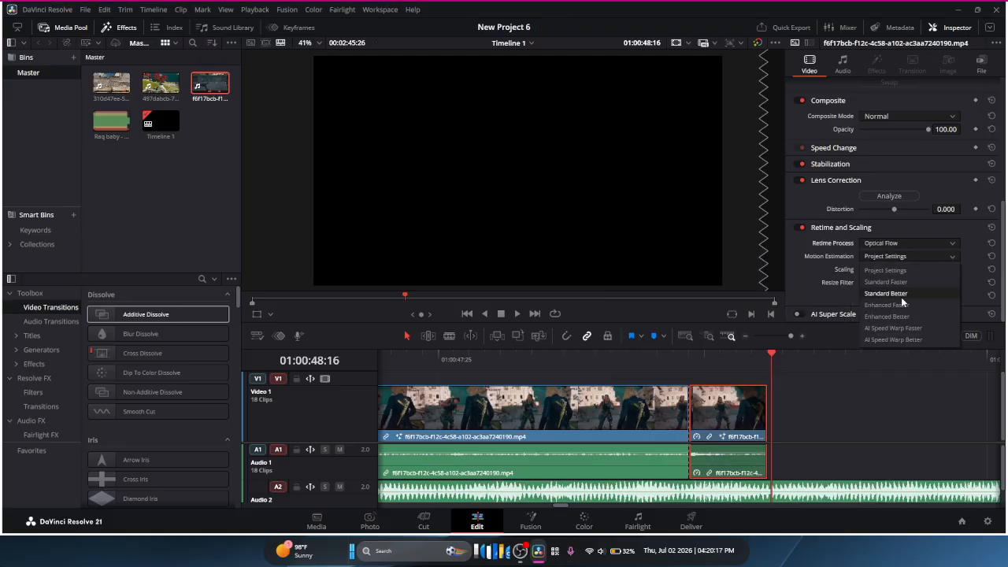
click(894, 310)
click(848, 72)
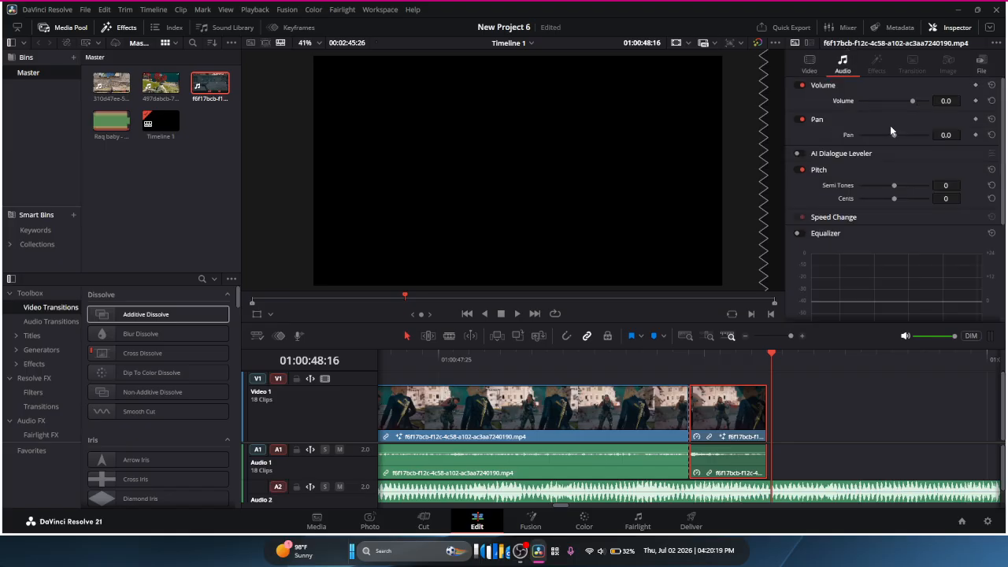
drag(912, 101, 815, 93)
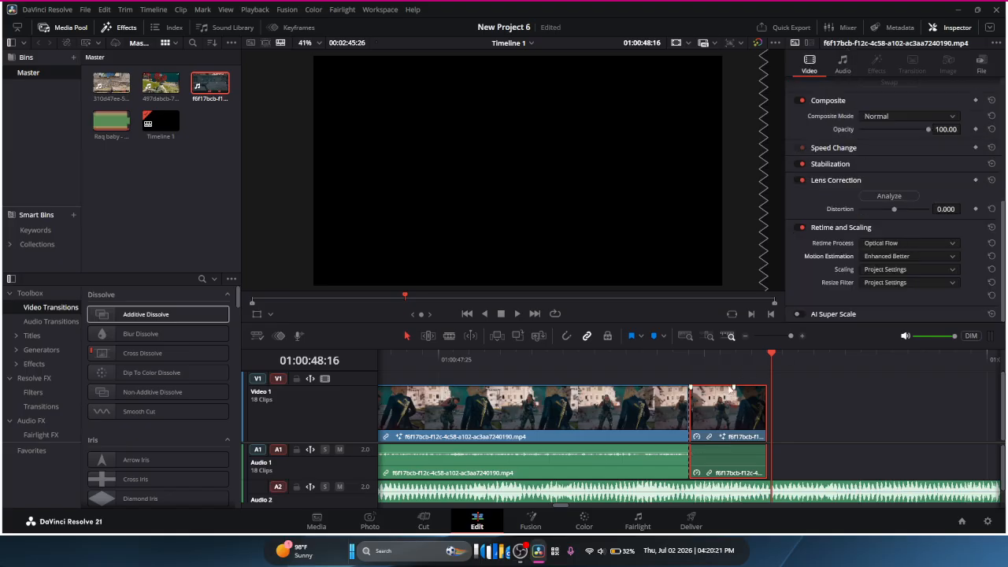
Step: Adjust the slow-motion clip speed of the 5-frame end piece again
right_click(754, 409)
click(795, 360)
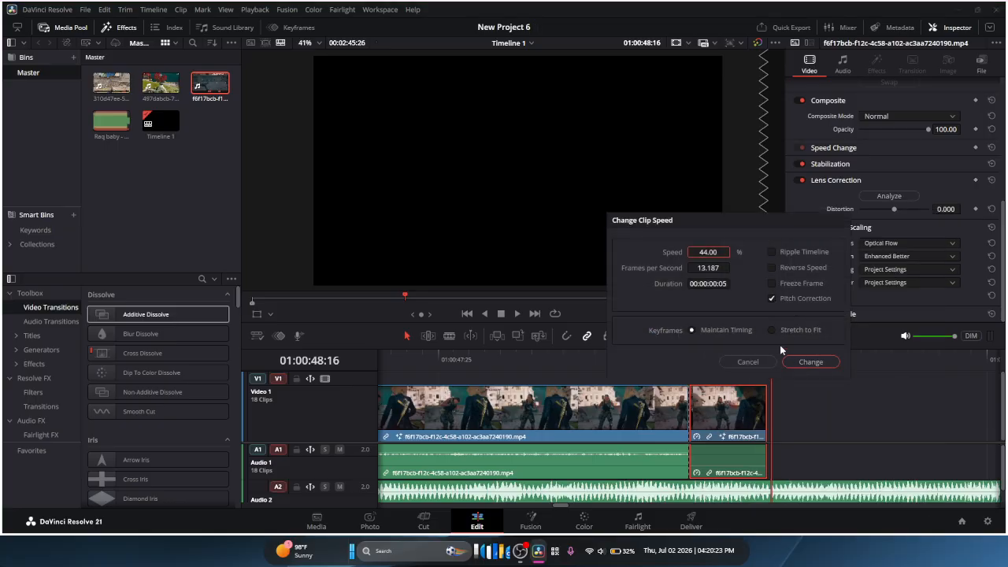
double_click(718, 253)
key(BackSpace)
text(5)
click(800, 360)
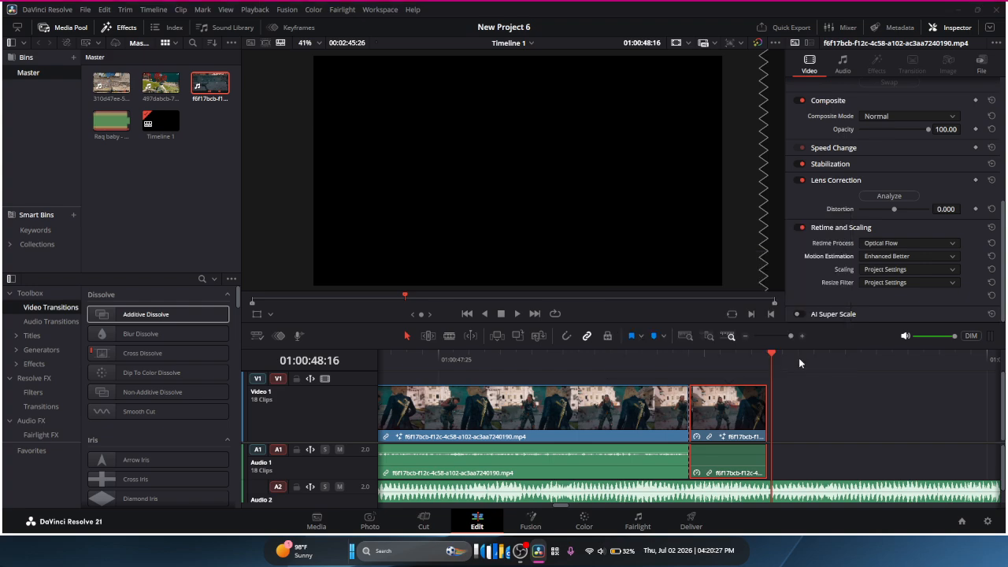
Step: Lengthen the slow-motion end piece to about 1.5 seconds by changing its clip duration
right_click(715, 433)
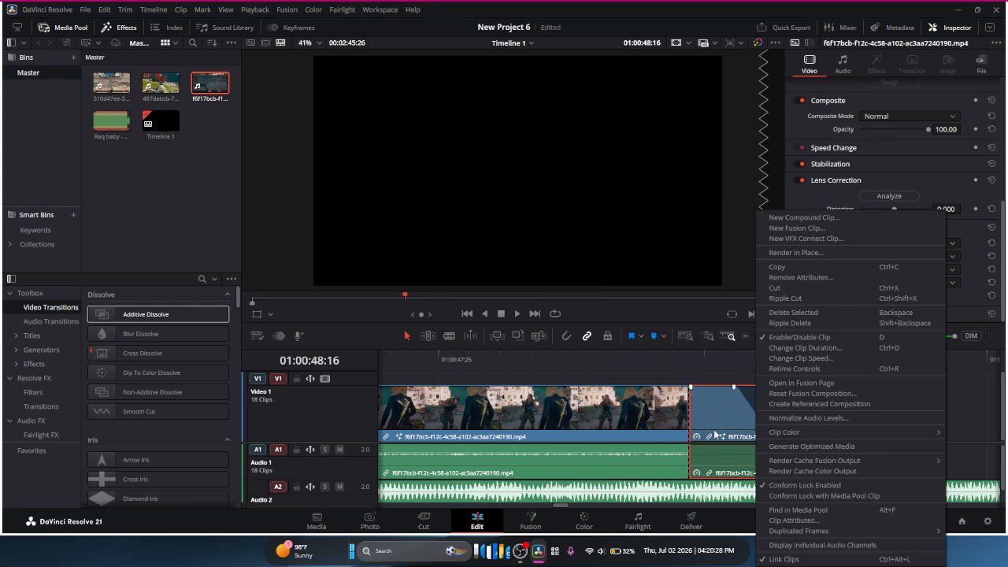
click(827, 348)
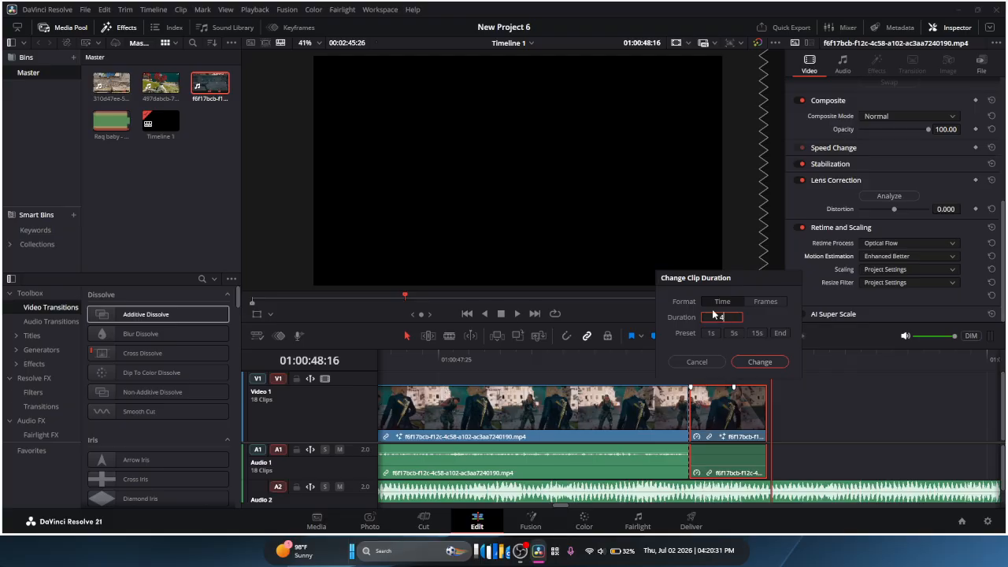
click(760, 361)
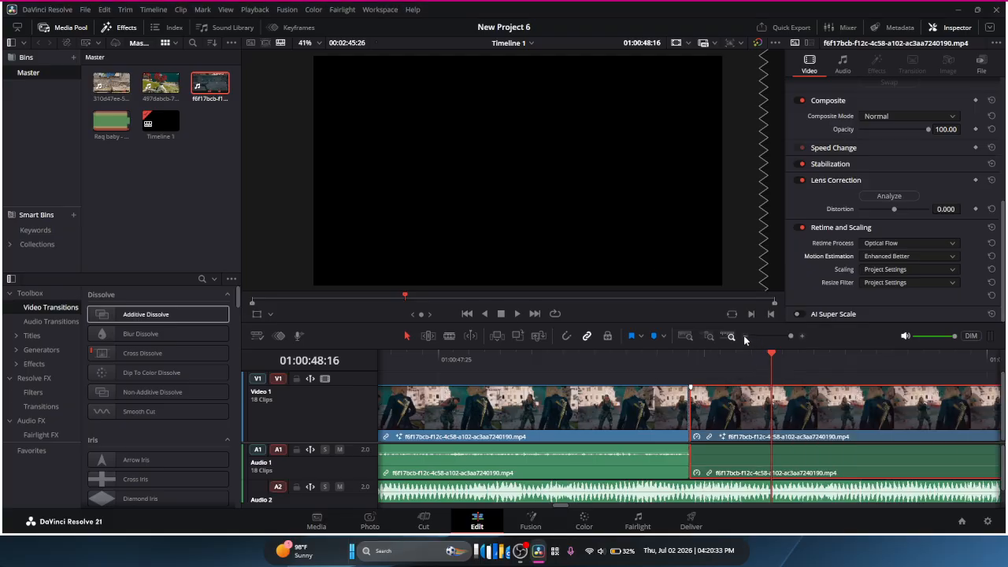
click(745, 336)
click(745, 337)
click(746, 337)
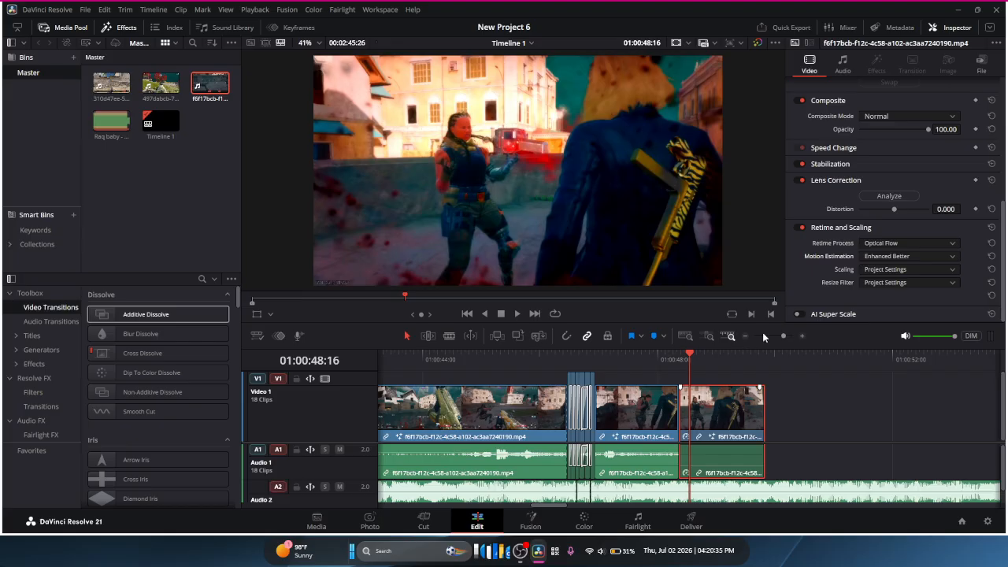
Step: Trim the music track so it ends at 01:00:50:25, and give its end a short fade-out
drag(692, 360, 824, 373)
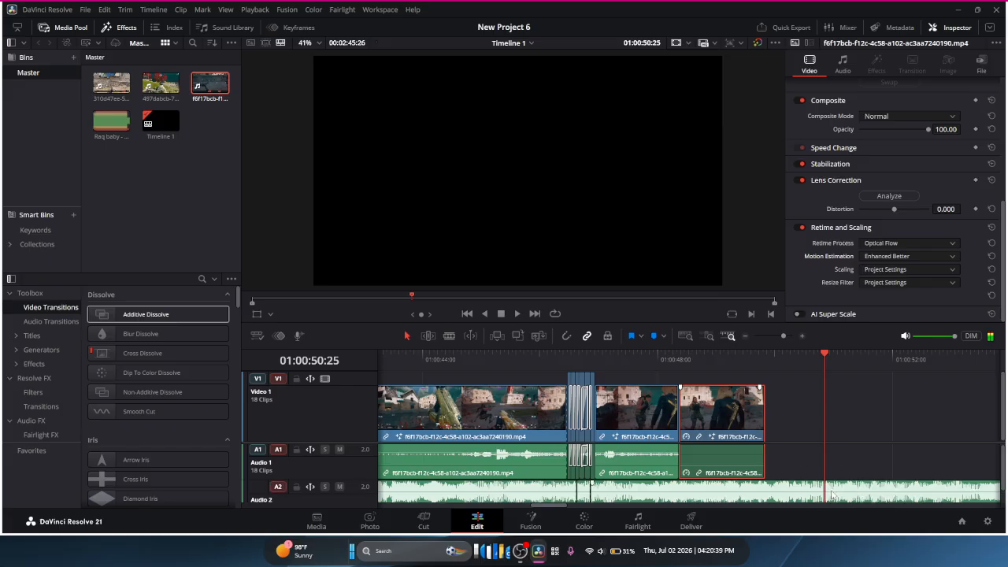
click(858, 490)
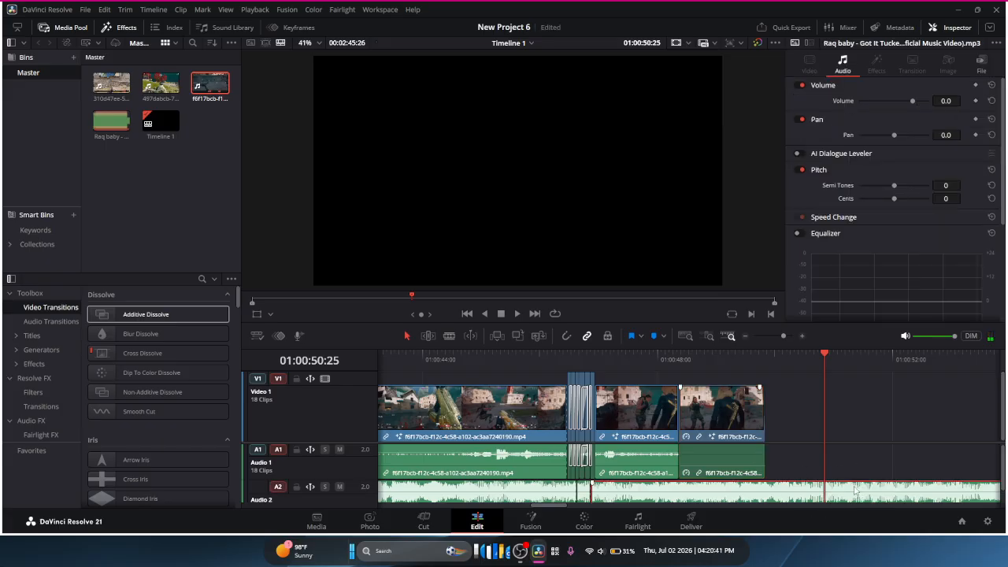
key(ctrl+b)
click(883, 502)
key(Delete)
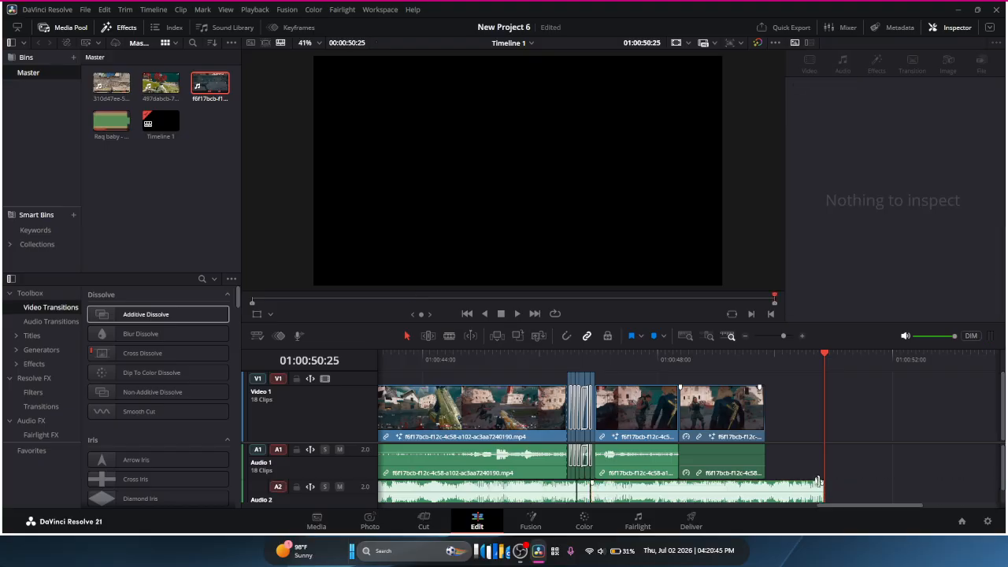
key(ctrl+s)
drag(823, 483, 817, 484)
Step: Split the music clip at 01:00:49:25, just past the end of the last video clip, and save the project
drag(817, 363, 765, 367)
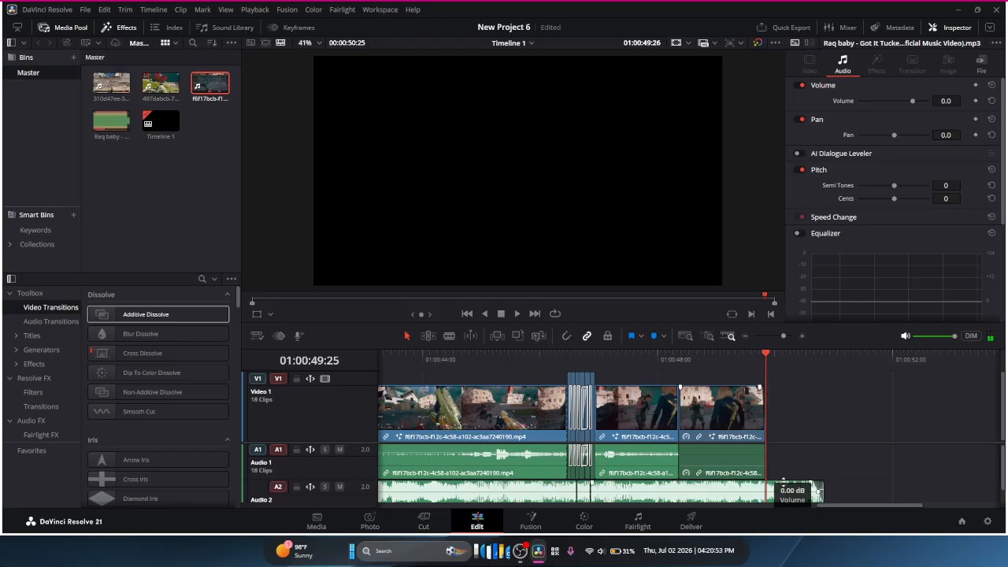
click(777, 486)
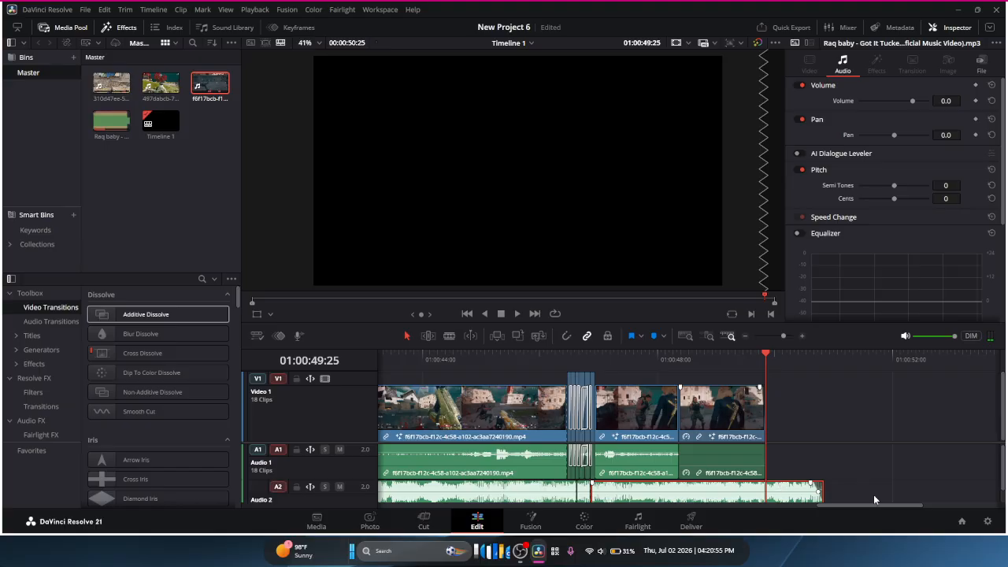
key(ctrl+b)
key(ctrl+s)
Step: Try a muffled equalizer curve with band 5 pulled to its minimum and volume 2.2 on the music piece before the new cut
click(801, 233)
scroll(946, 288, down, 2)
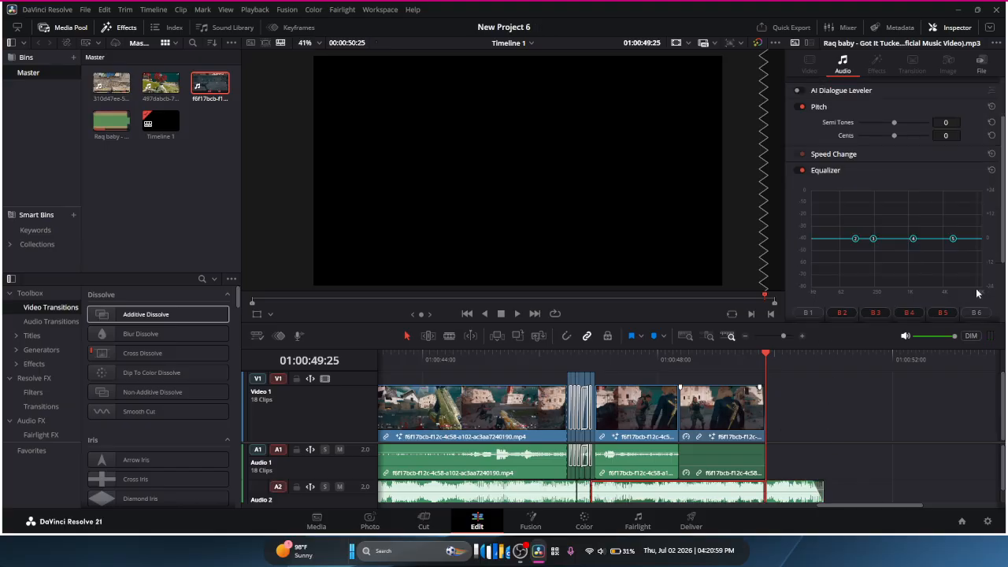
scroll(823, 189, up, 2)
scroll(827, 215, down, 2)
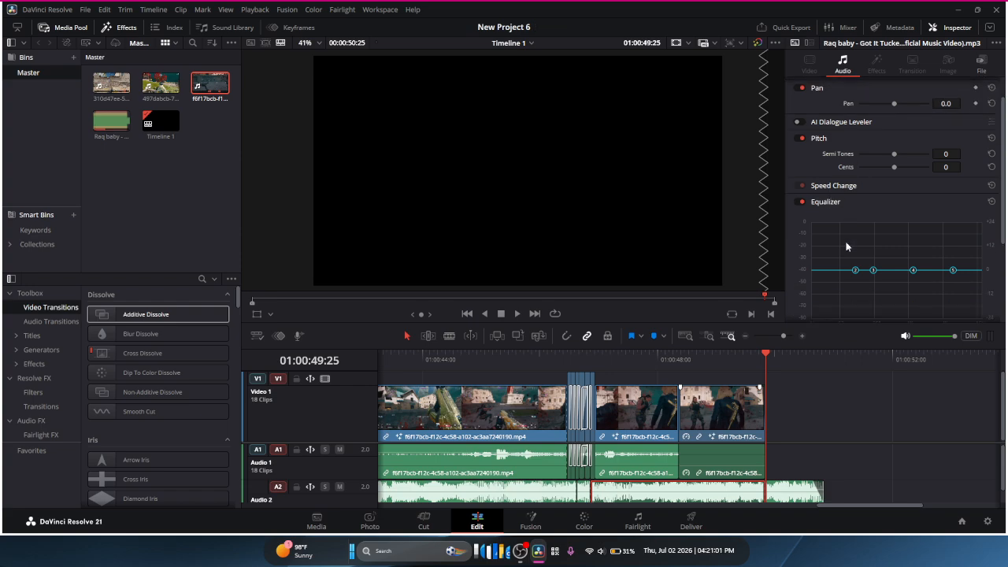
drag(963, 238, 879, 290)
scroll(878, 159, up, 2)
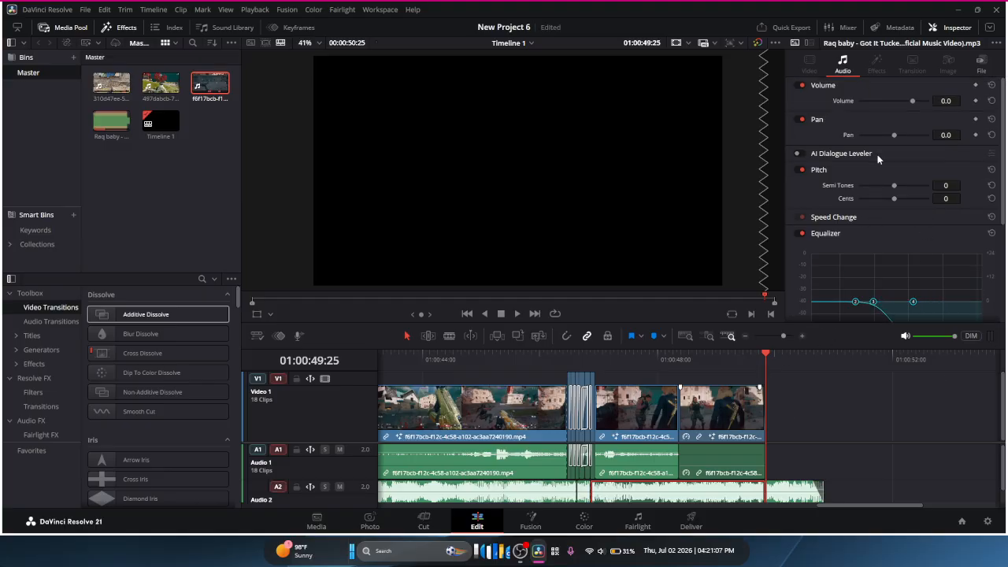
drag(911, 103, 914, 102)
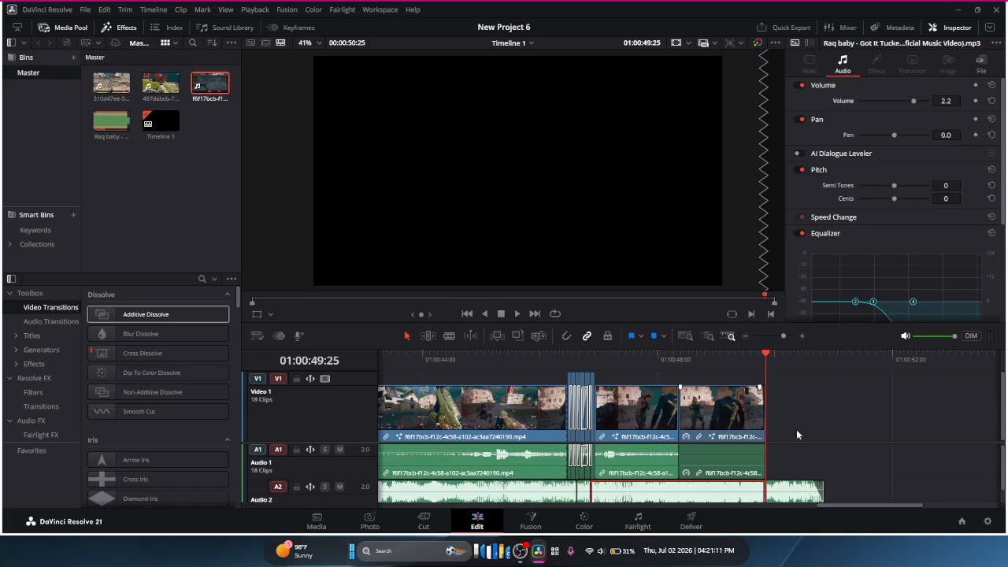
Step: Play the music across the cut, then raise equalizer band 5 of the earlier piece back to the flat line
key(space)
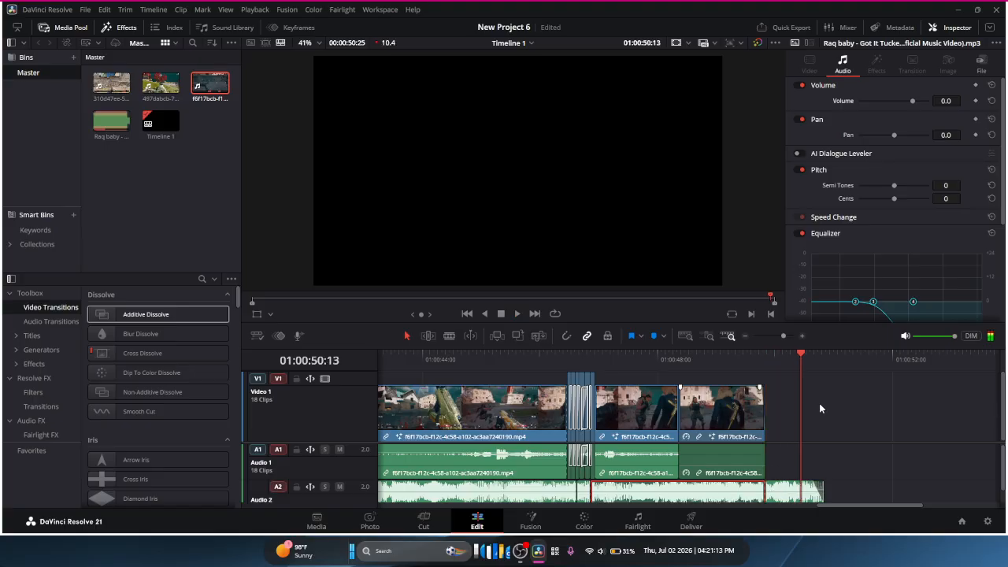
key(space)
drag(802, 362, 722, 394)
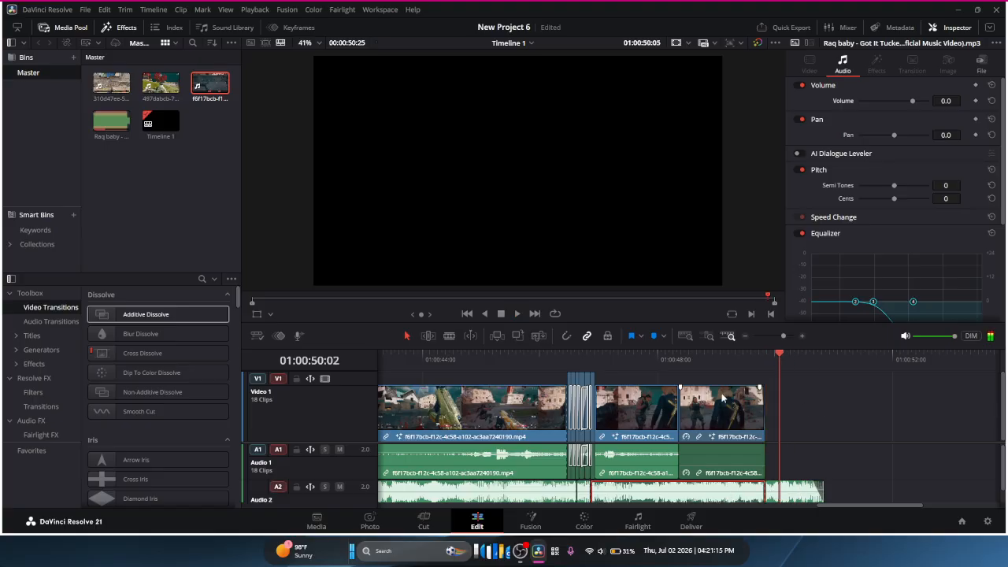
scroll(918, 282, down, 2)
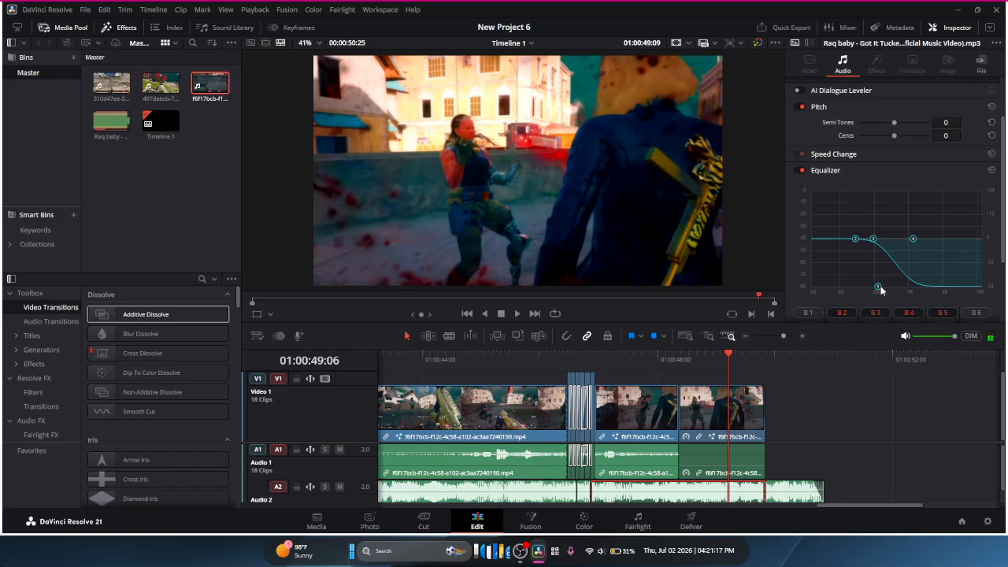
drag(881, 291, 944, 239)
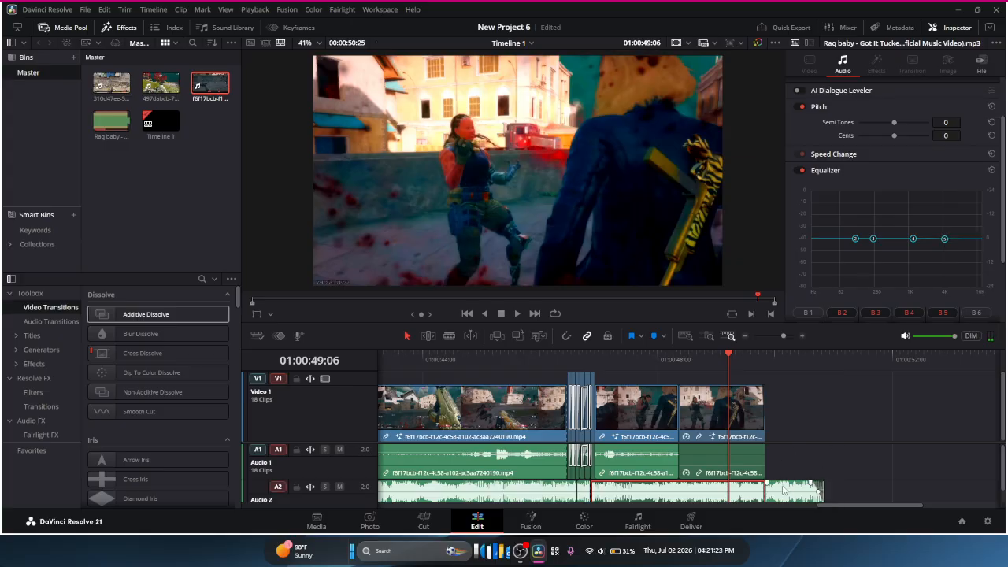
Step: Muffle the final music piece by enabling its equalizer and pulling band 5 down to the minimum, and raise its volume to 4.2
click(784, 491)
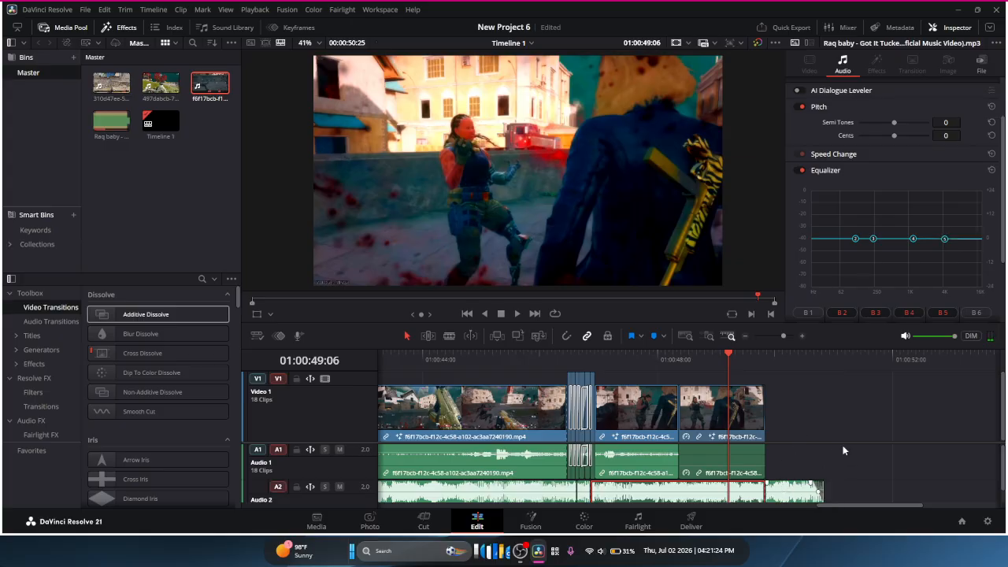
click(797, 170)
drag(950, 238, 873, 290)
scroll(834, 242, up, 2)
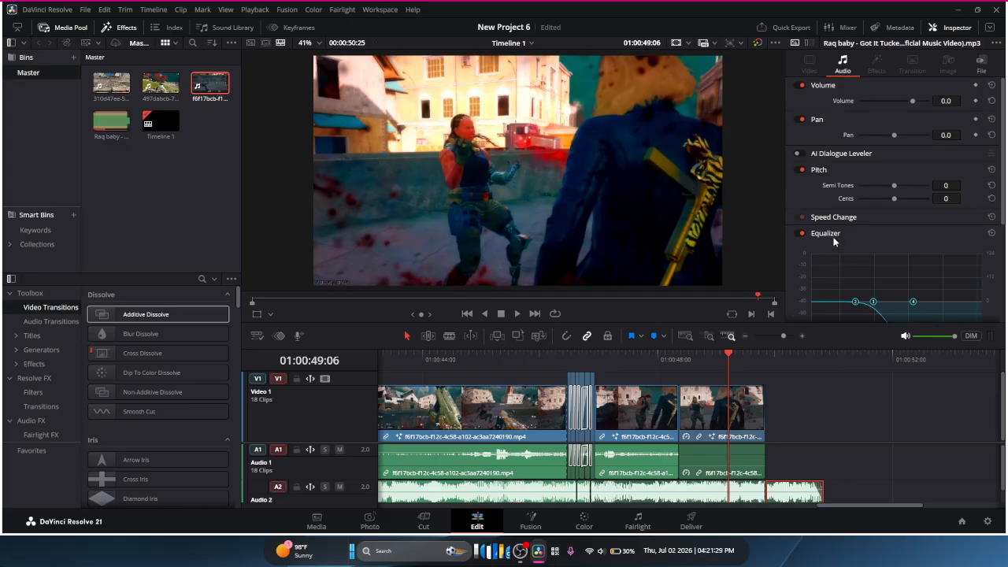
click(916, 102)
click(776, 372)
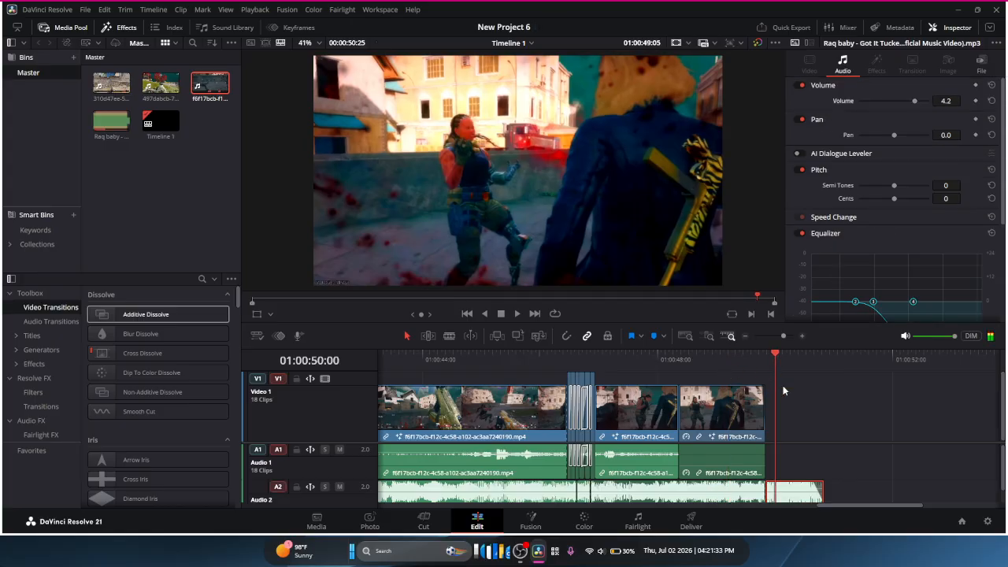
key(space)
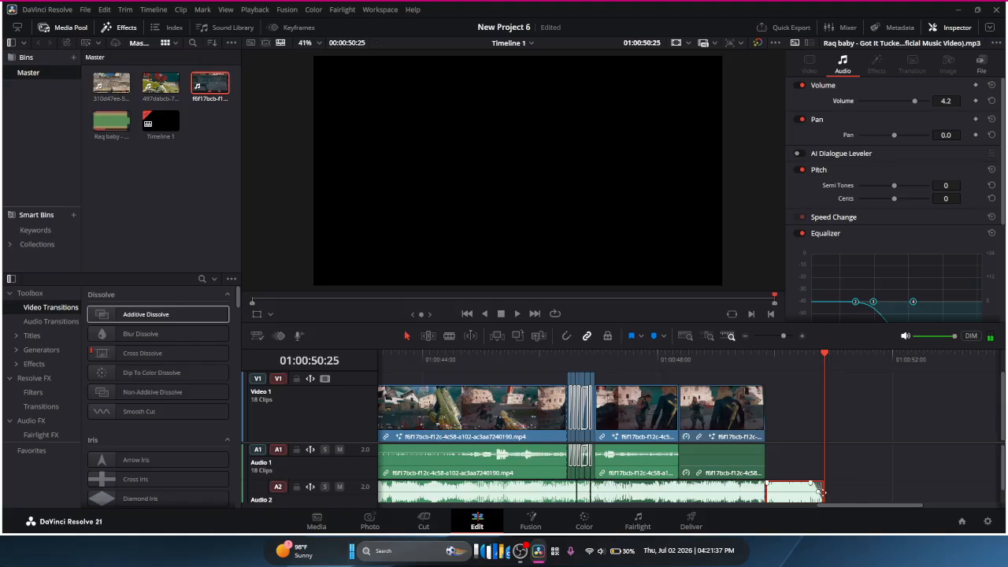
Step: Extend the end of the final music piece to 01:00:51:23 and play back the muffled fade-out
click(821, 490)
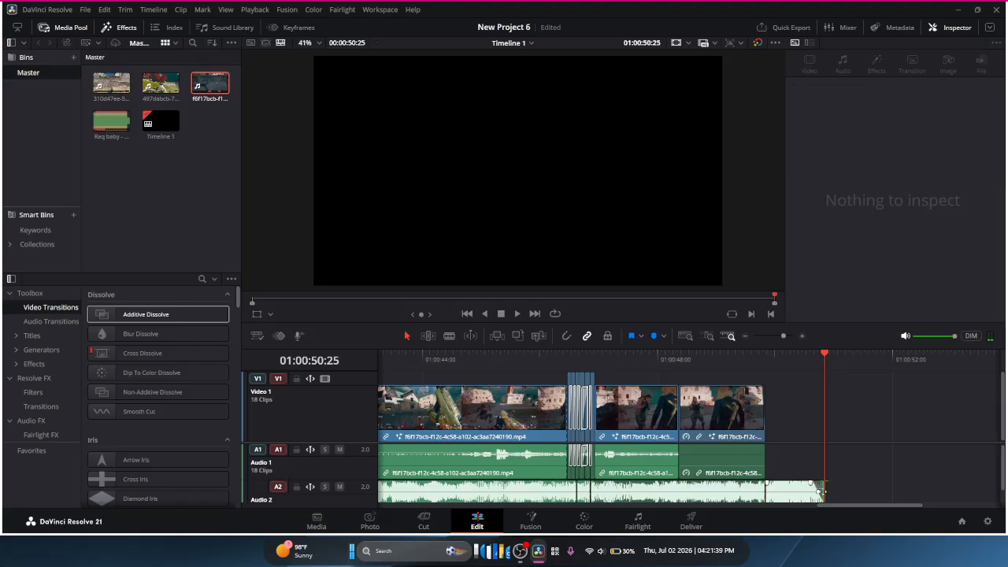
drag(822, 491, 879, 490)
key(space)
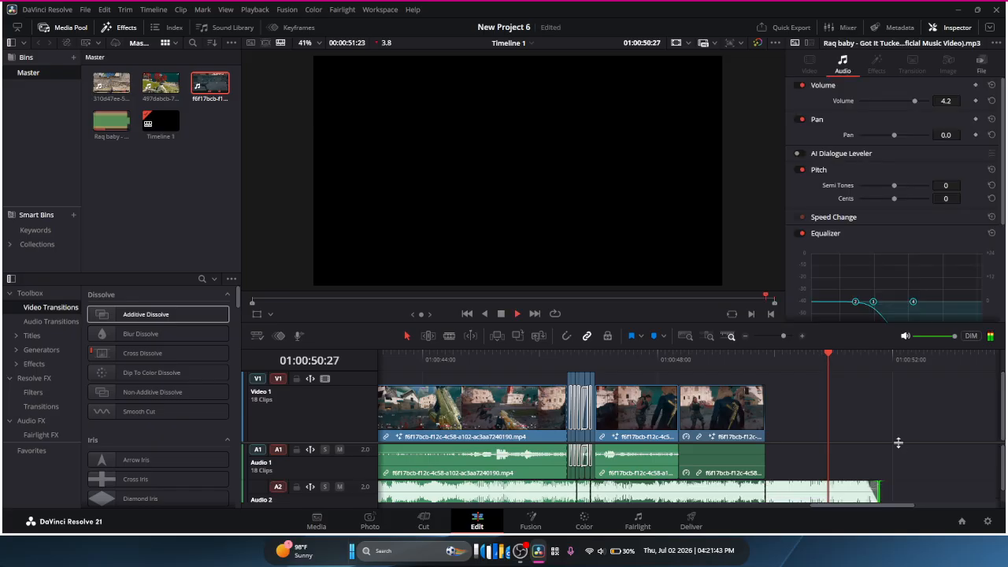
drag(875, 360, 790, 373)
key(space)
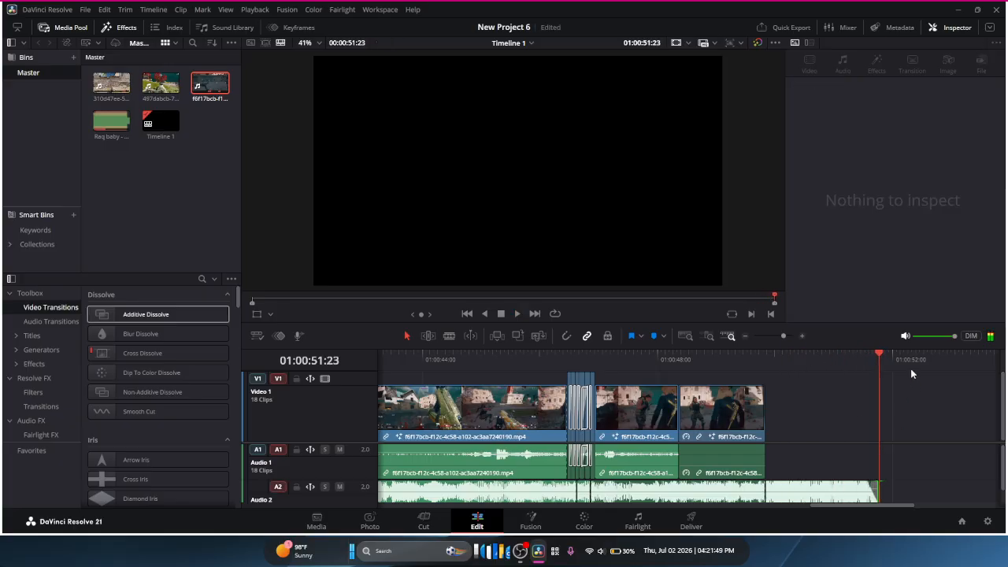
drag(881, 359, 765, 405)
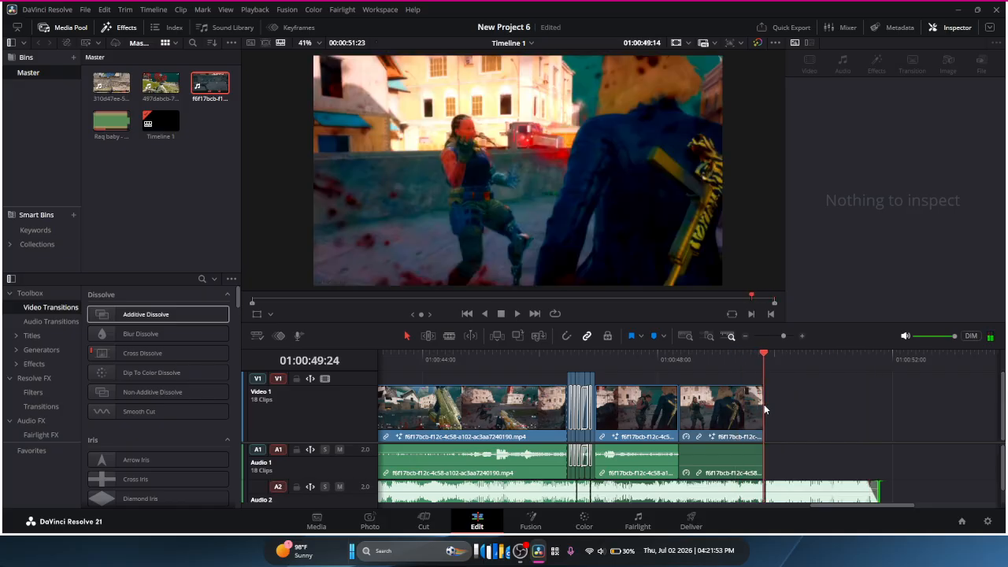
click(803, 338)
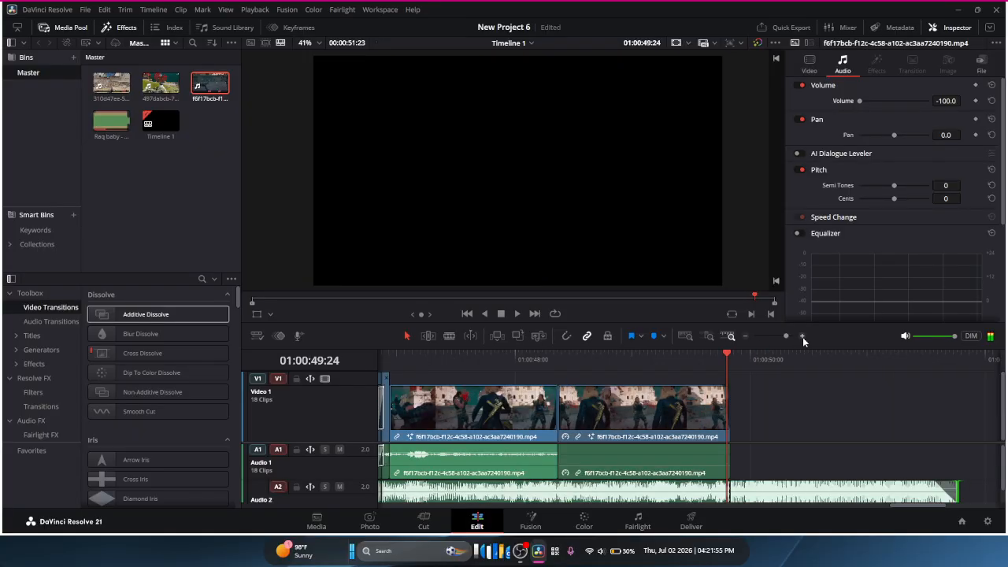
mouse_move(725, 390)
mouse_down()
mouse_move(702, 389)
mouse_move(725, 390)
mouse_up()
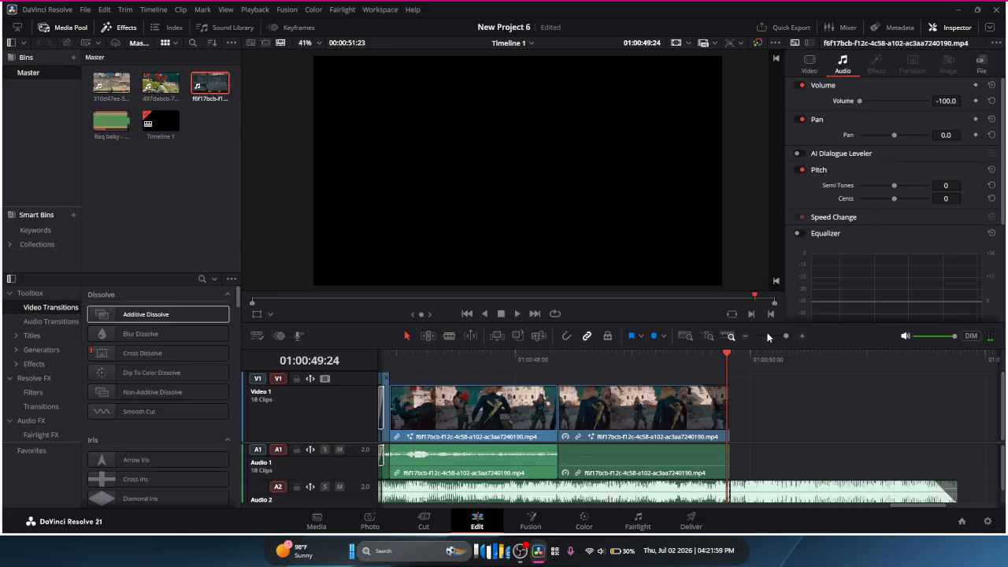
click(745, 336)
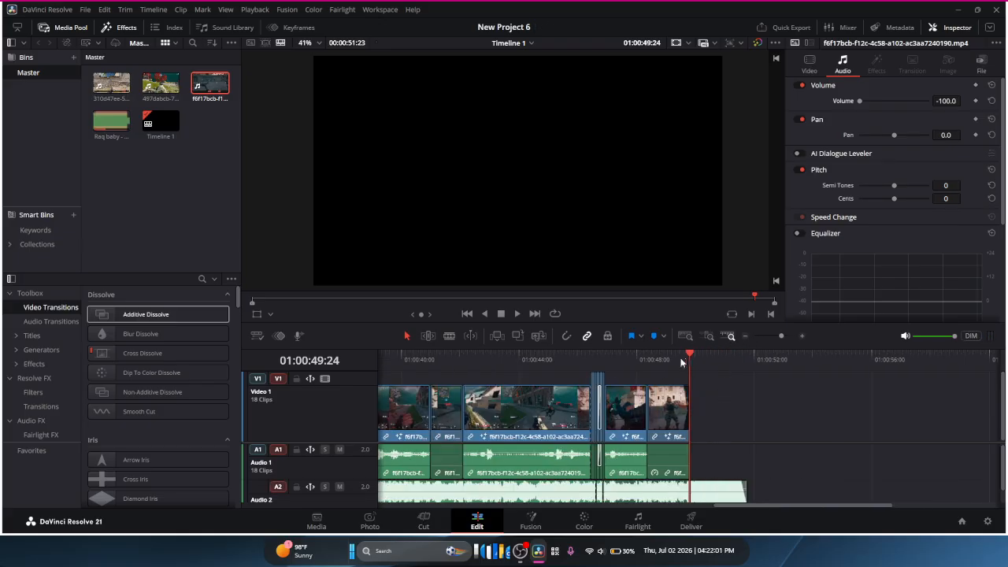
Step: Switch to the web browser, search for "pintrest", open the Pinterest site, and return to DaVinci Resolve
drag(682, 361, 507, 537)
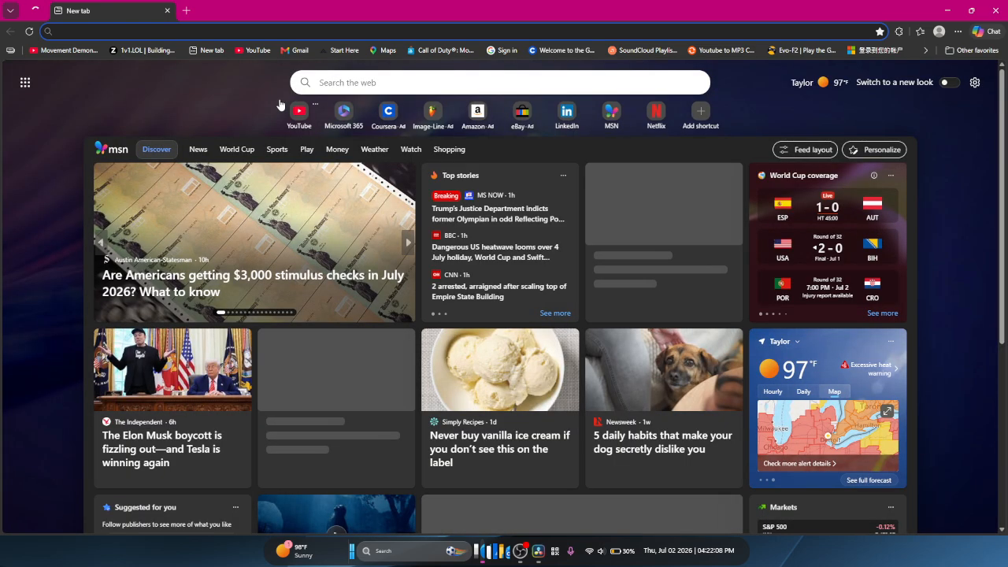
text(pintr)
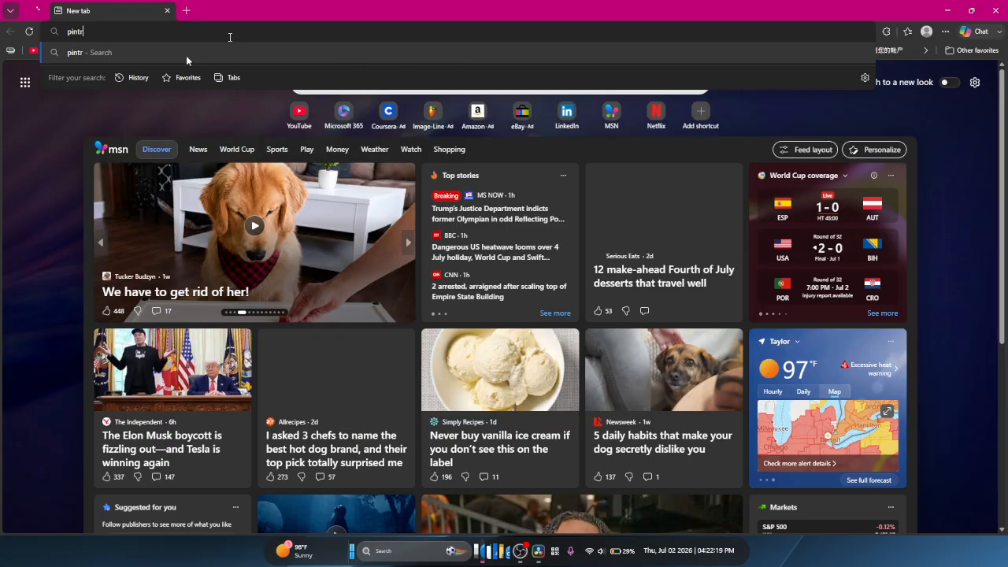
text(es)
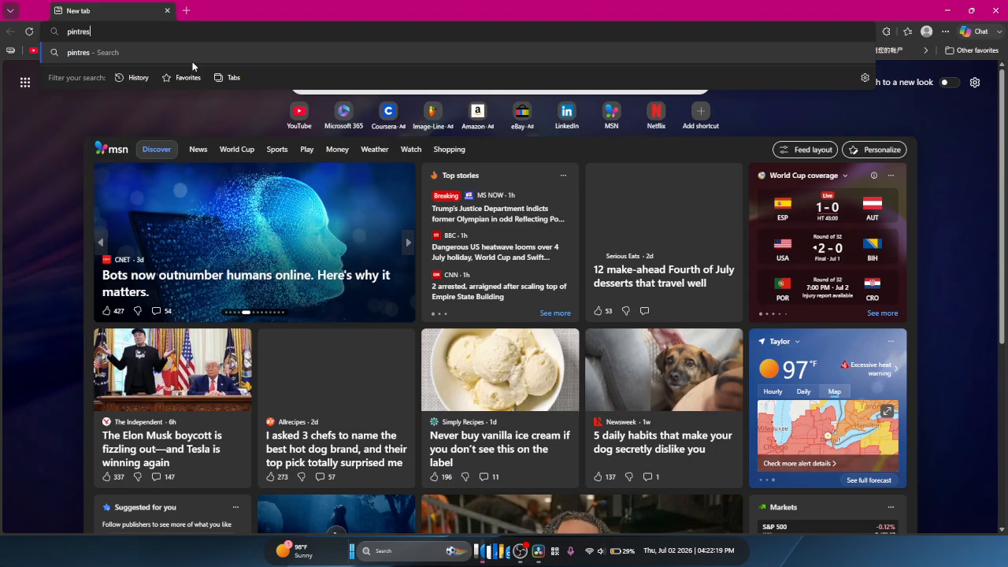
text(t)
key(Return)
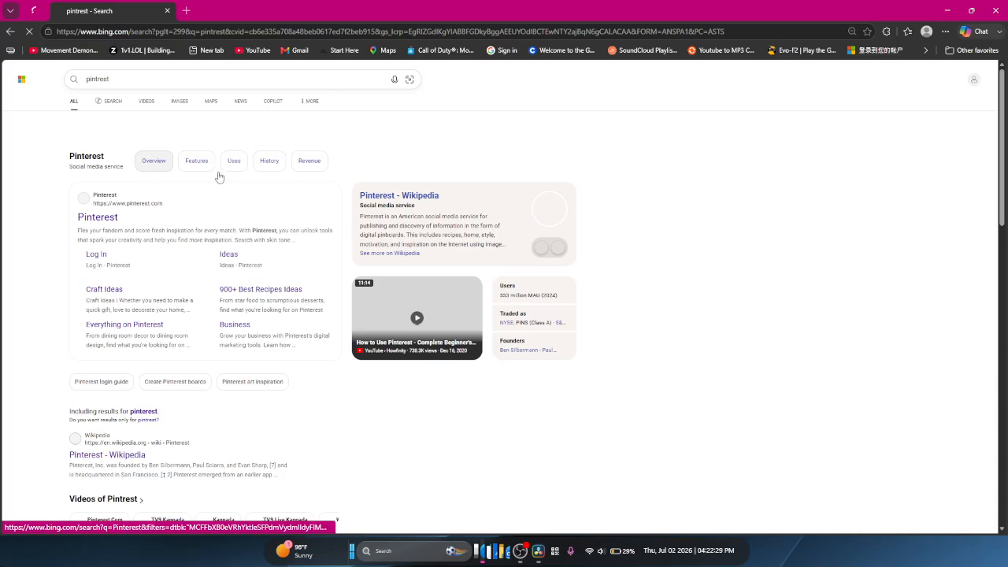
click(114, 222)
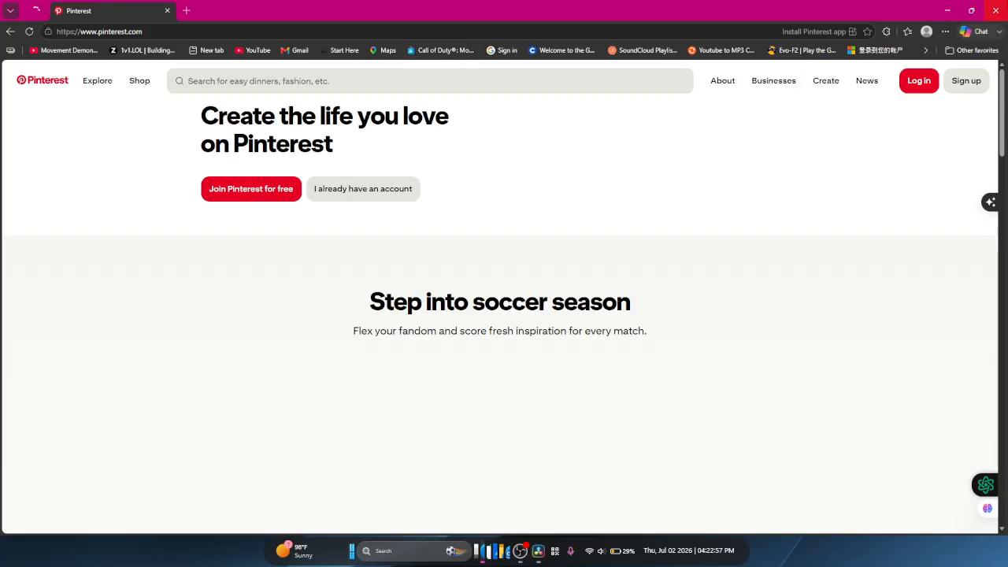
key(alt+Tab)
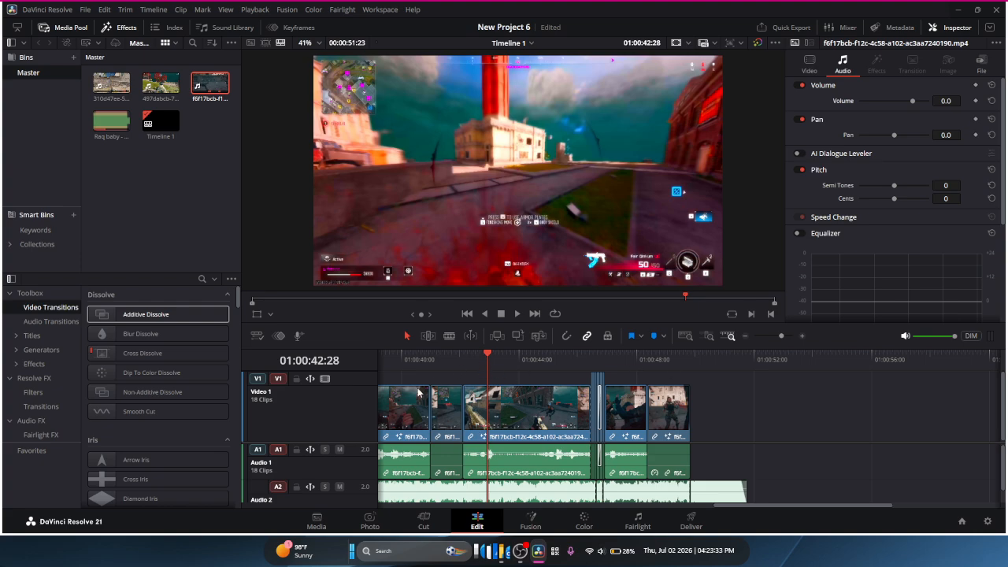
Step: Play the montage around 01:00:42 to review the edited clips
key(space)
key(space)
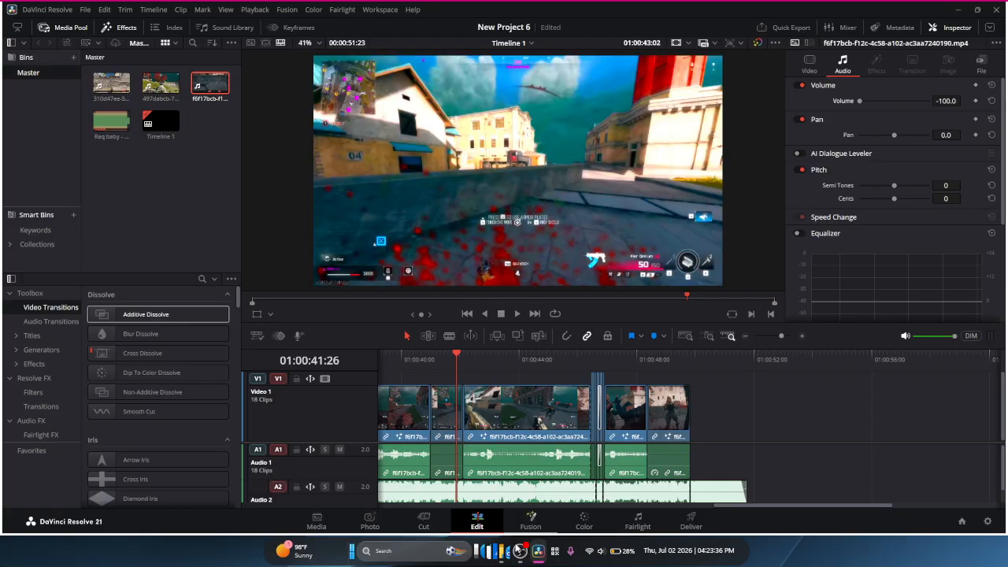
key(space)
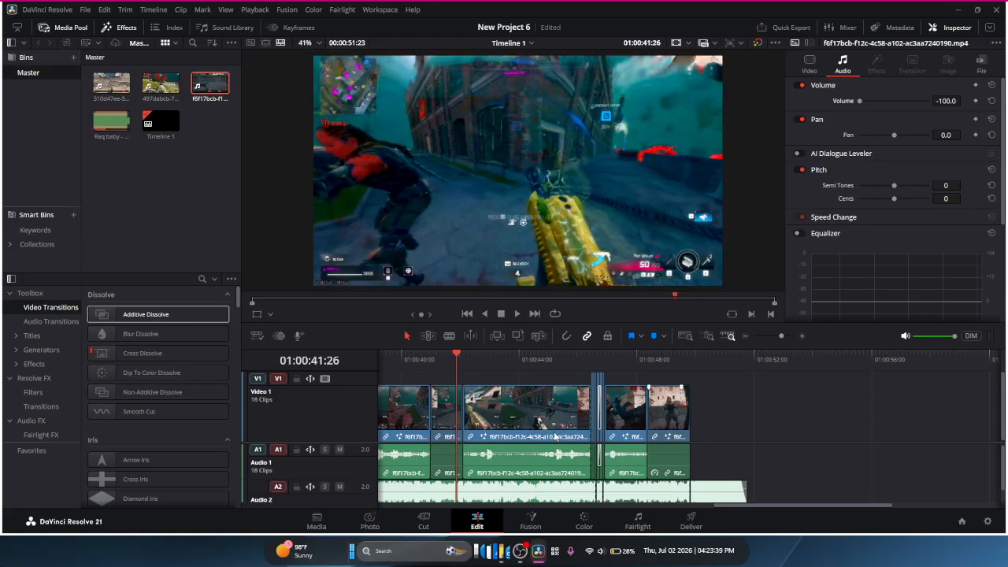
click(531, 522)
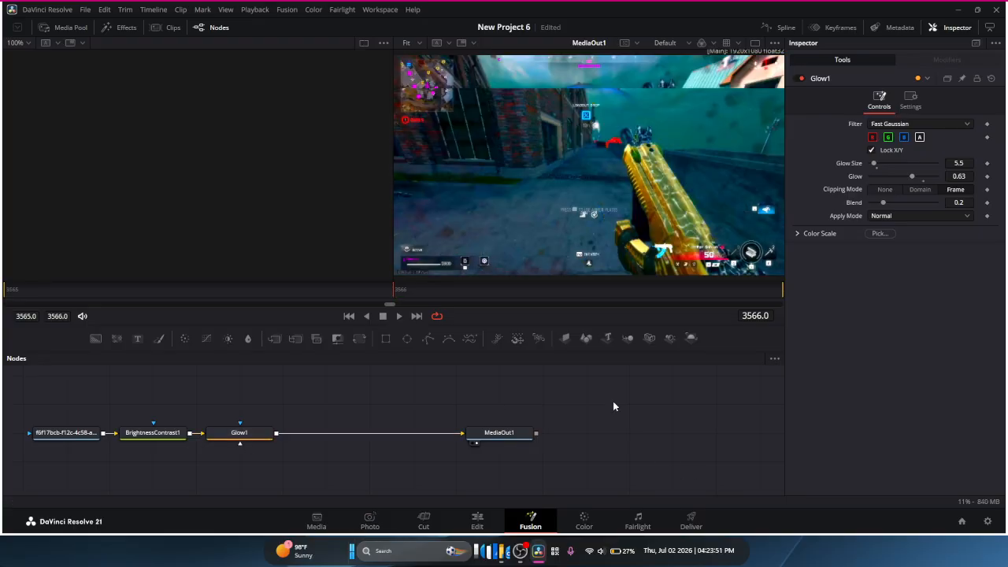
key(shift+space)
text(glow)
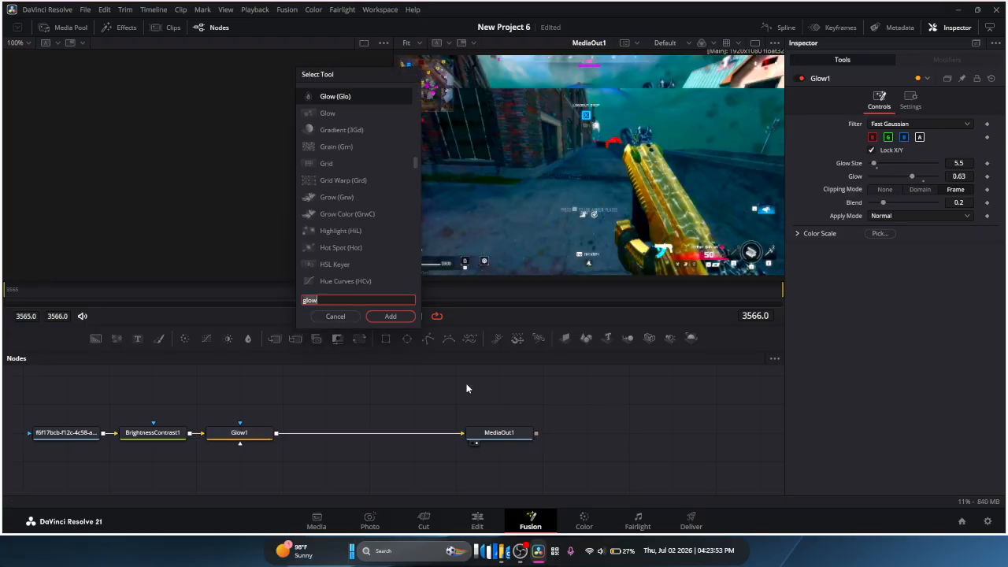
text(luma)
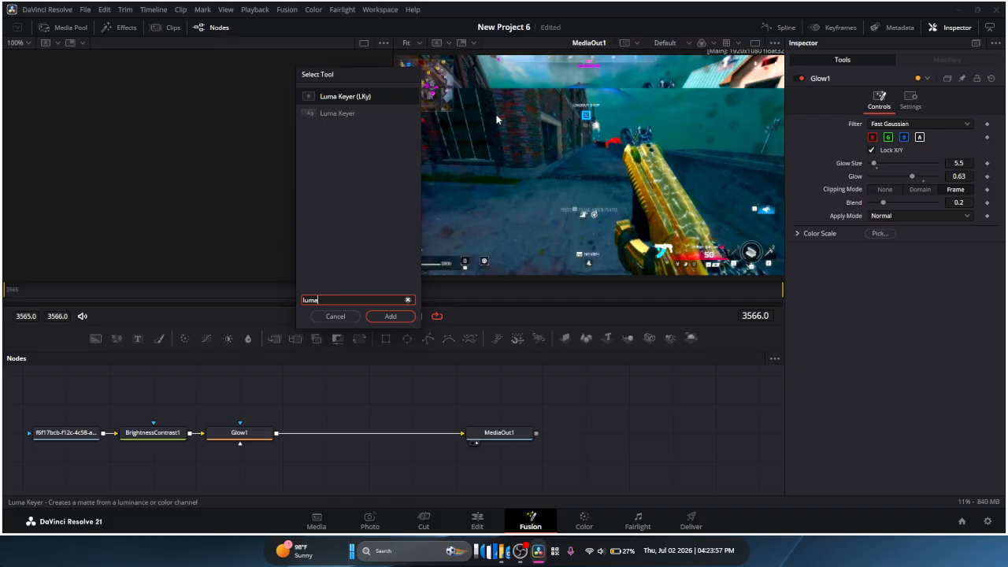
click(372, 98)
click(336, 318)
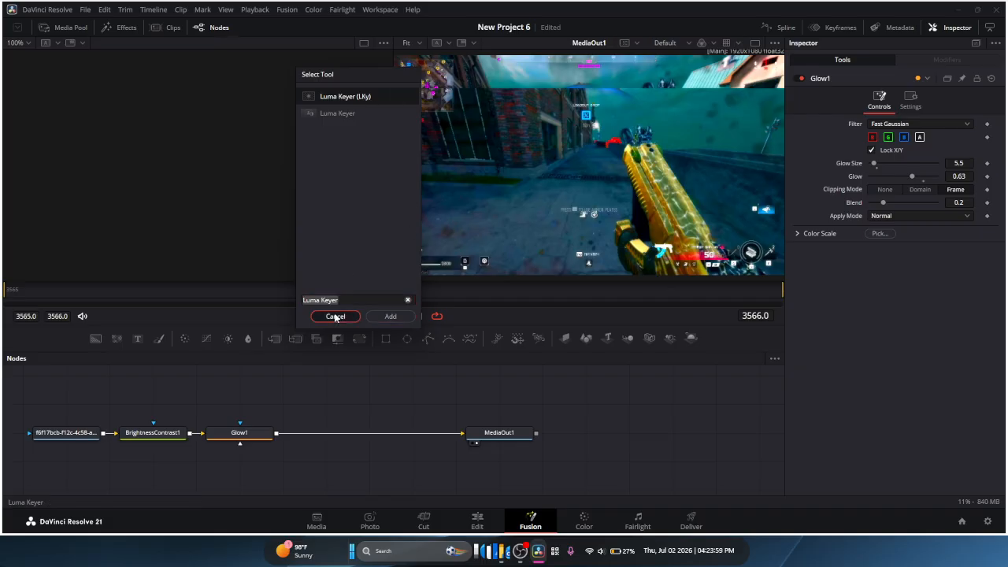
click(476, 522)
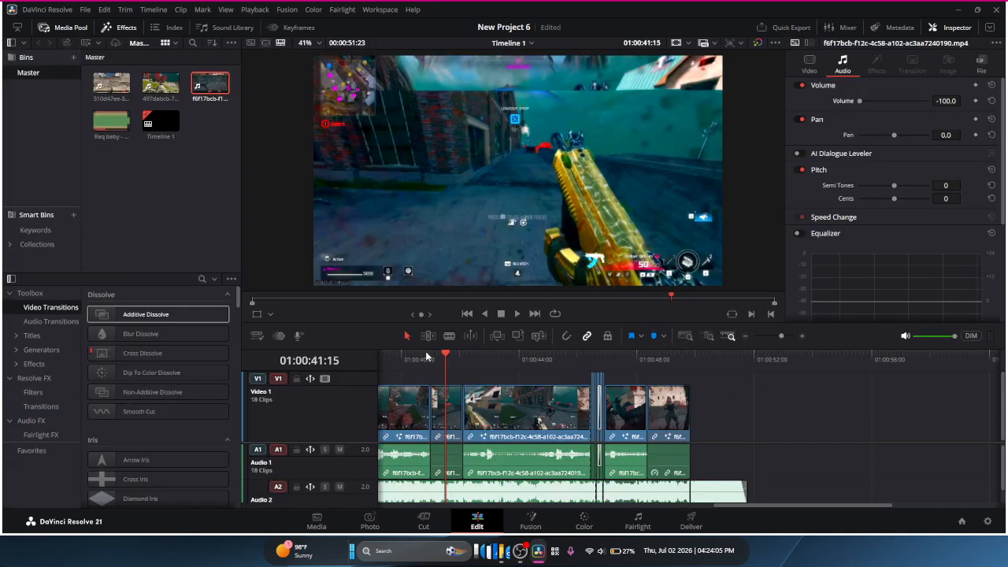
Step: Move the playhead back to 01:00:40:07 and open the Deliver page
click(439, 360)
drag(439, 359, 408, 359)
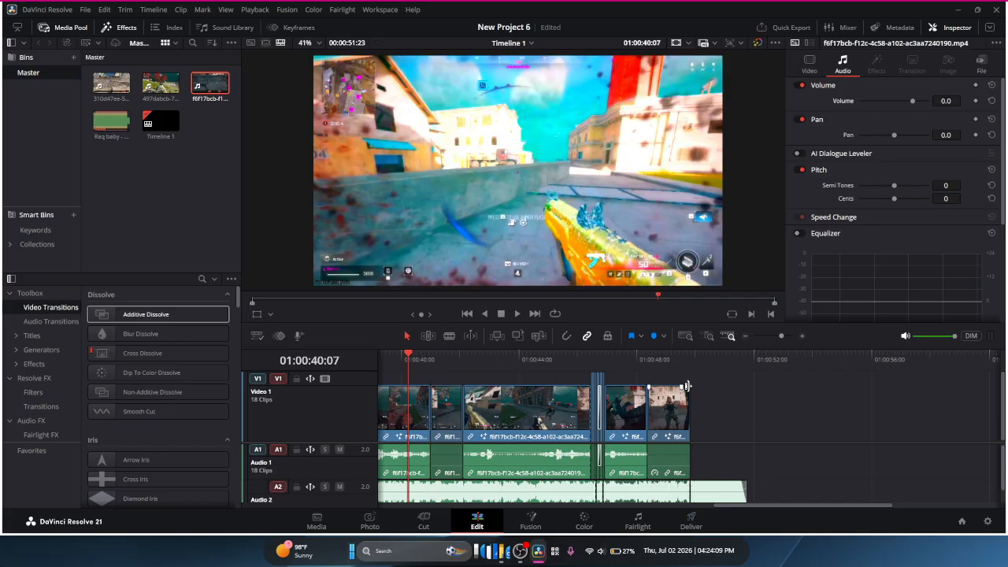
click(703, 517)
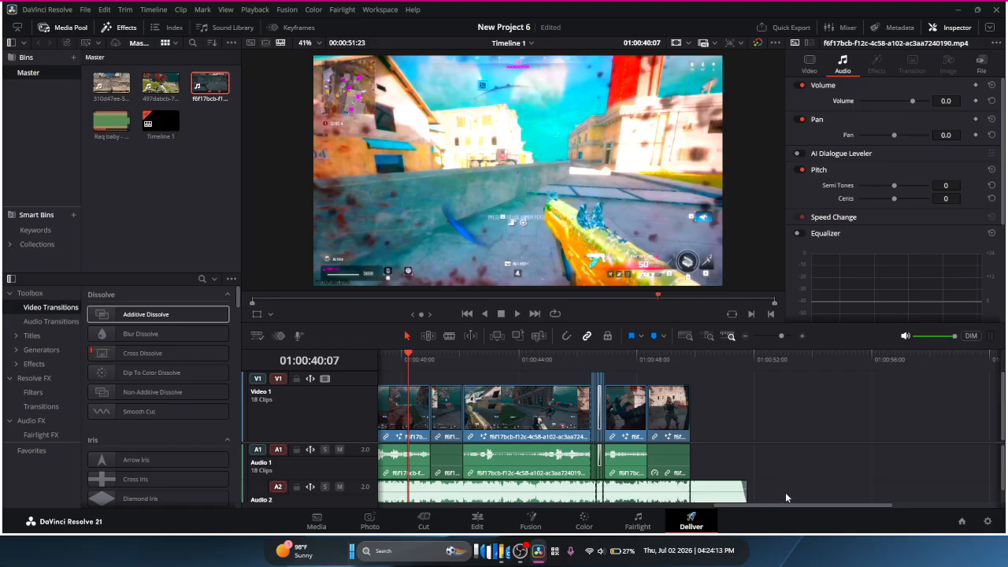
click(691, 526)
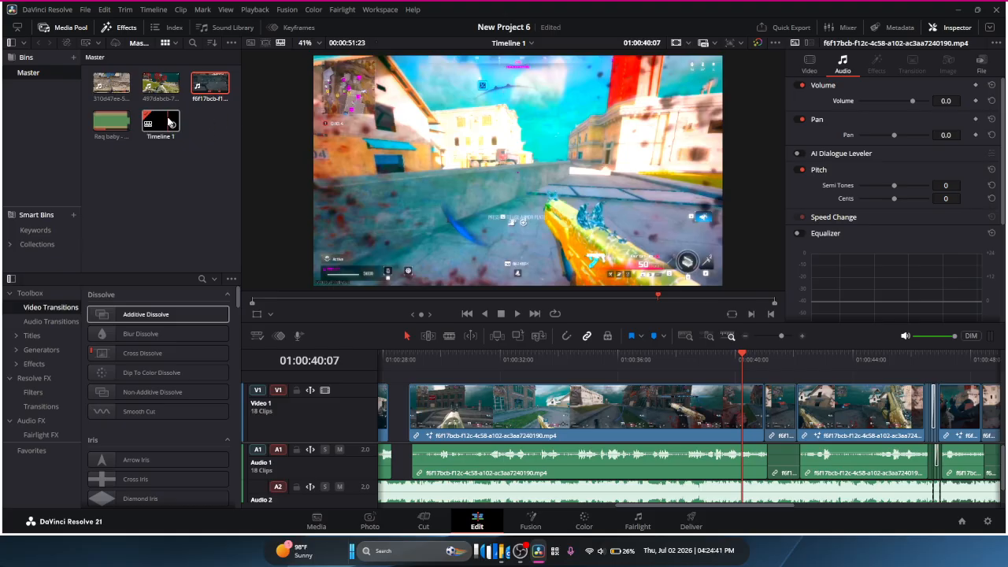
Step: Stop Timeline 1 from using the project settings and set a custom timeline resolution of 2160 x 1080
right_click(169, 122)
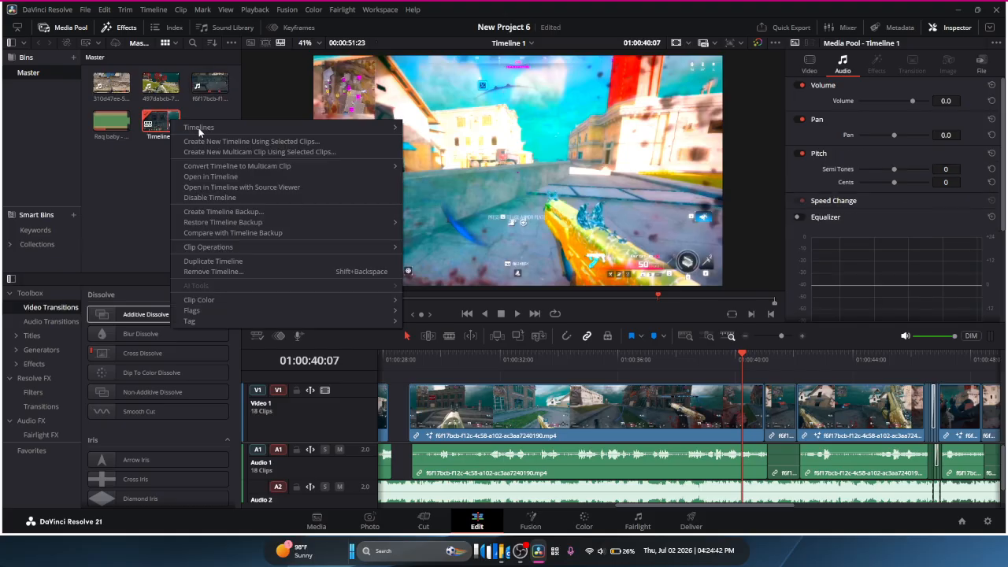
mouse_move(213, 128)
click(442, 131)
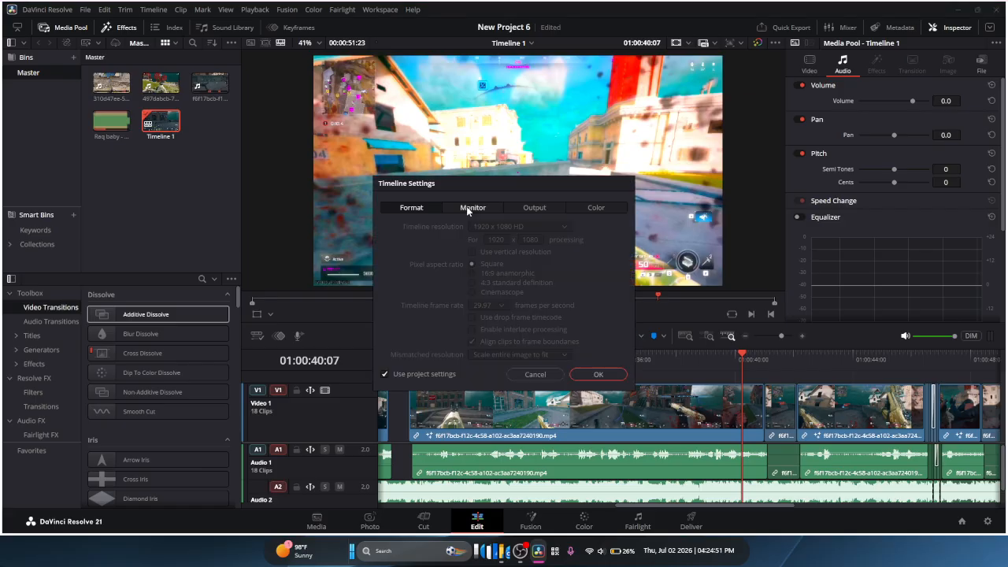
click(385, 375)
click(496, 240)
double_click(496, 240)
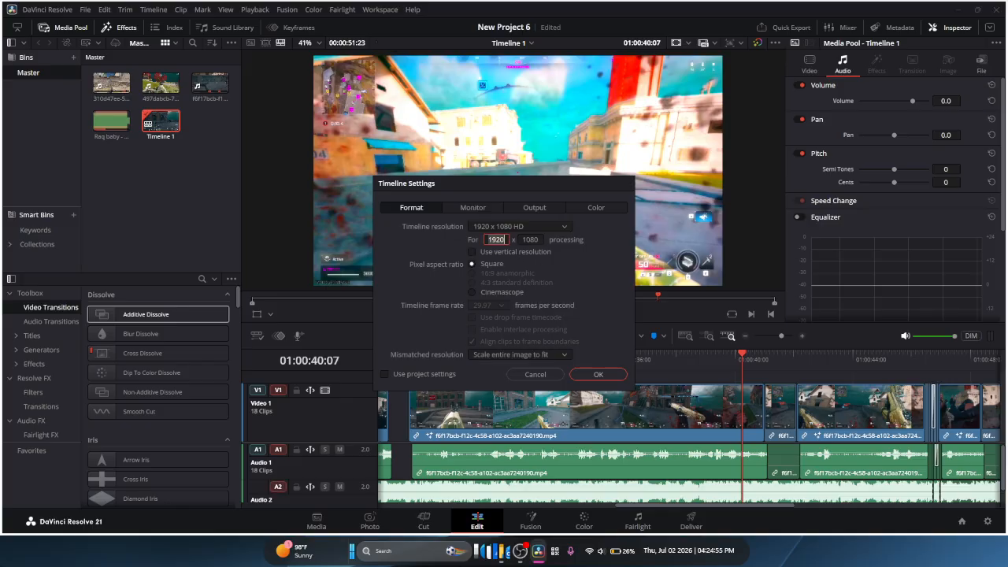
text(16)
key(BackSpace)
key(BackSpace)
text(3160)
Step: Set Timeline 1's mismatched resolution handling to stretch the frame to all corners and apply the timeline settings
click(524, 356)
click(509, 402)
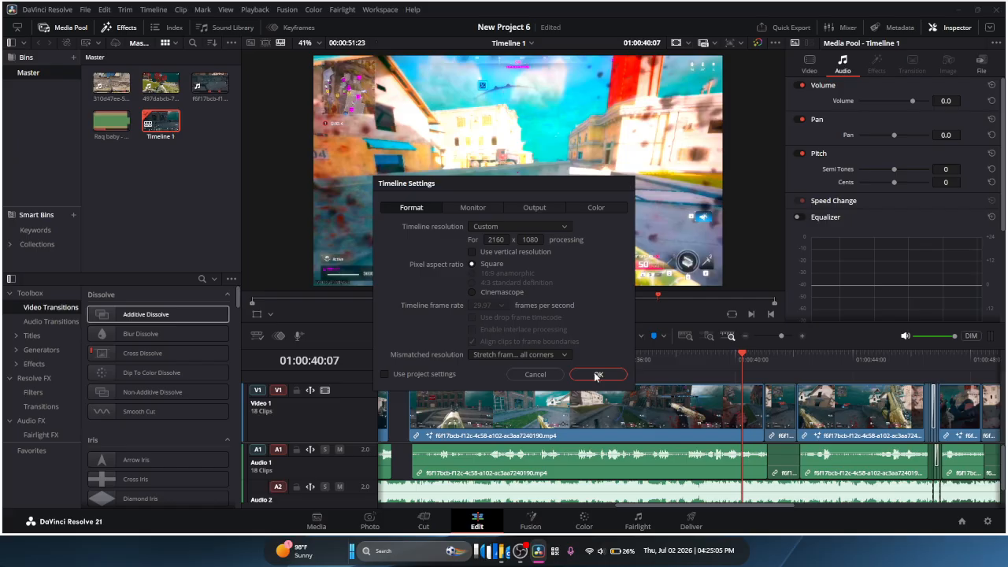
click(596, 376)
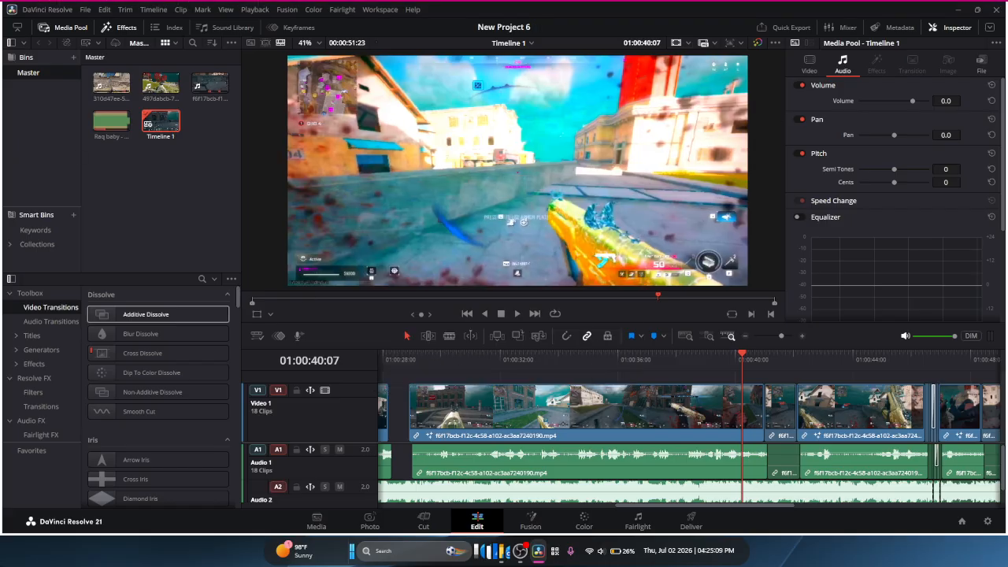
Step: On the Deliver page, set the Videos folder as the export location, add Timeline 1 to the render queue, and start rendering
key(shift+8)
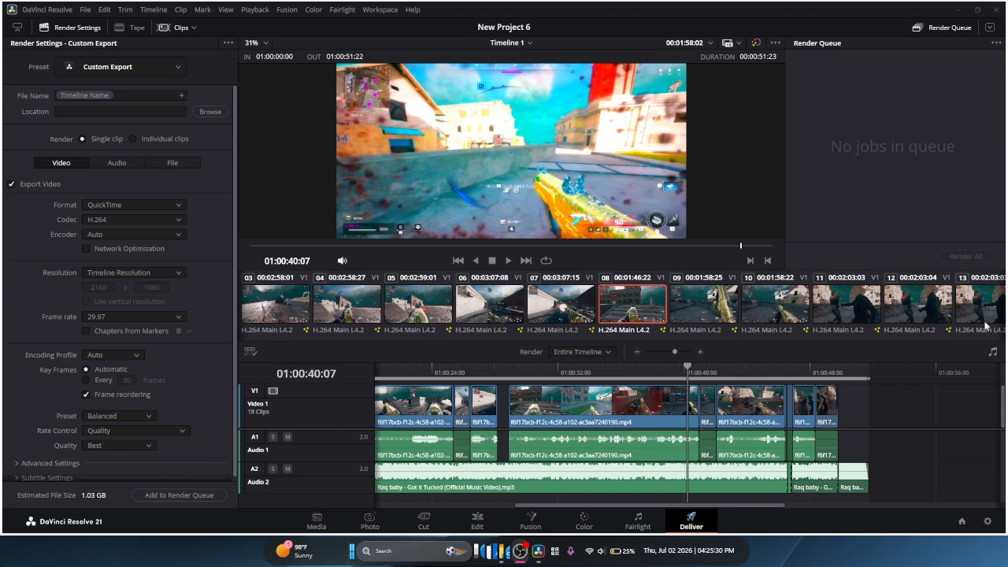
click(210, 112)
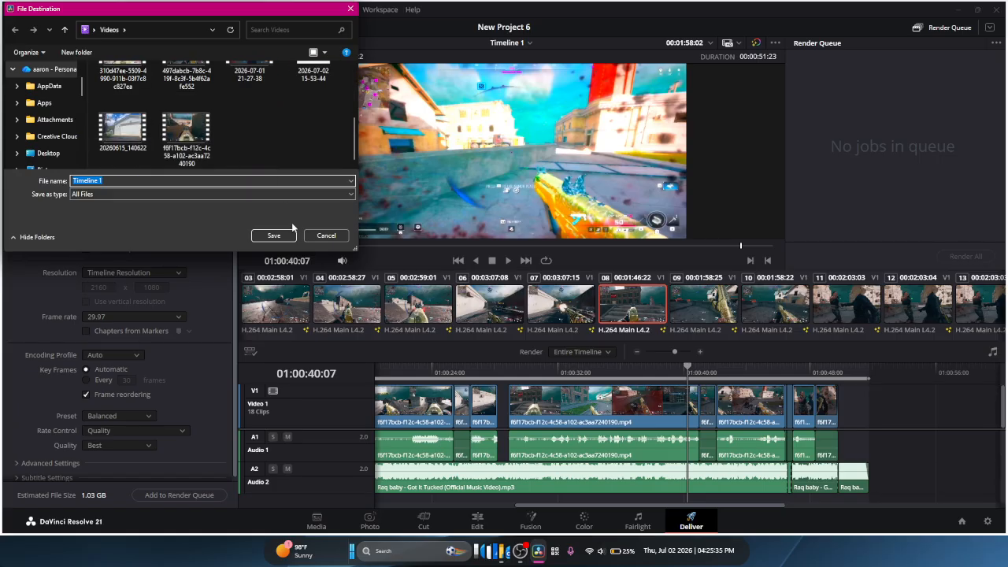
click(308, 235)
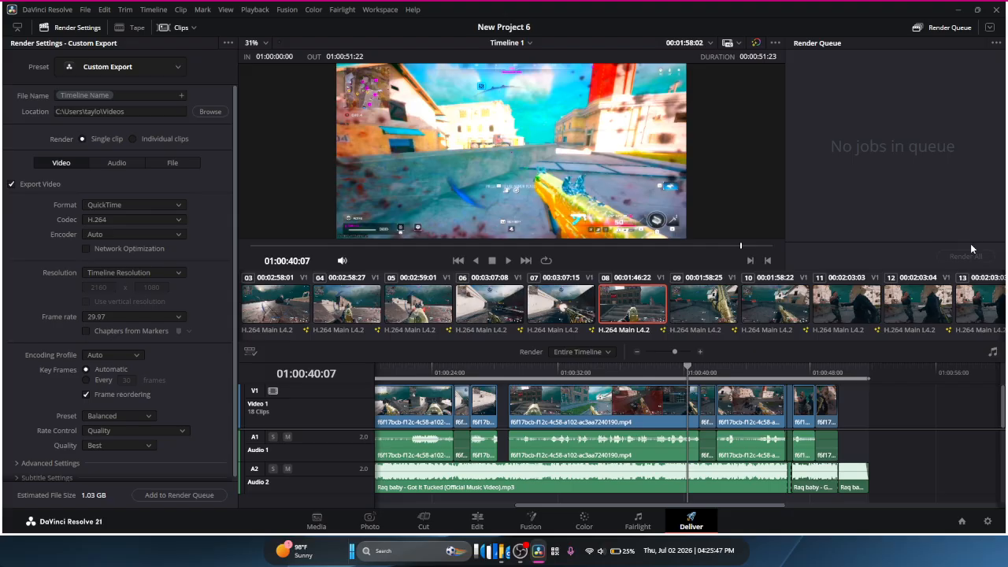
click(192, 495)
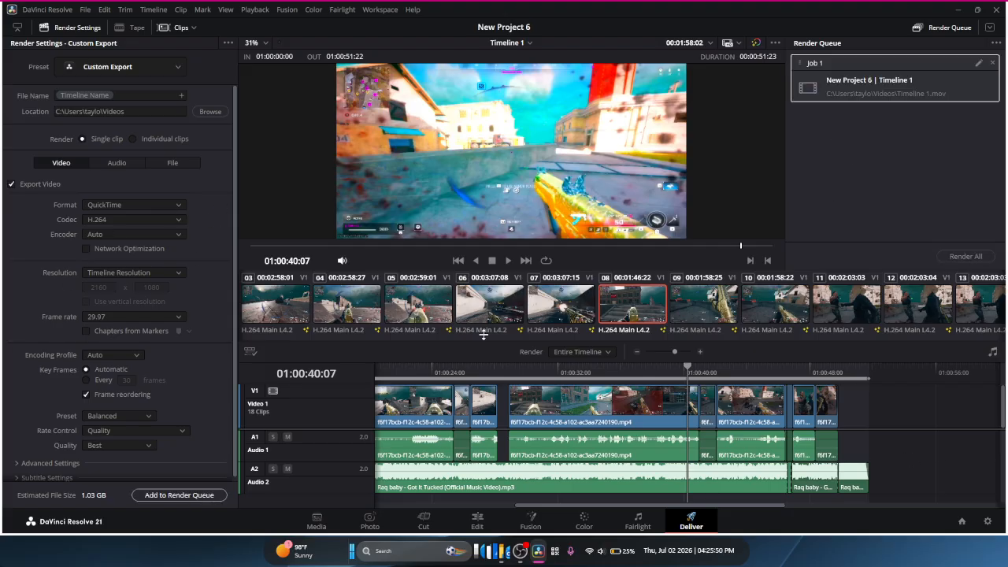
click(968, 256)
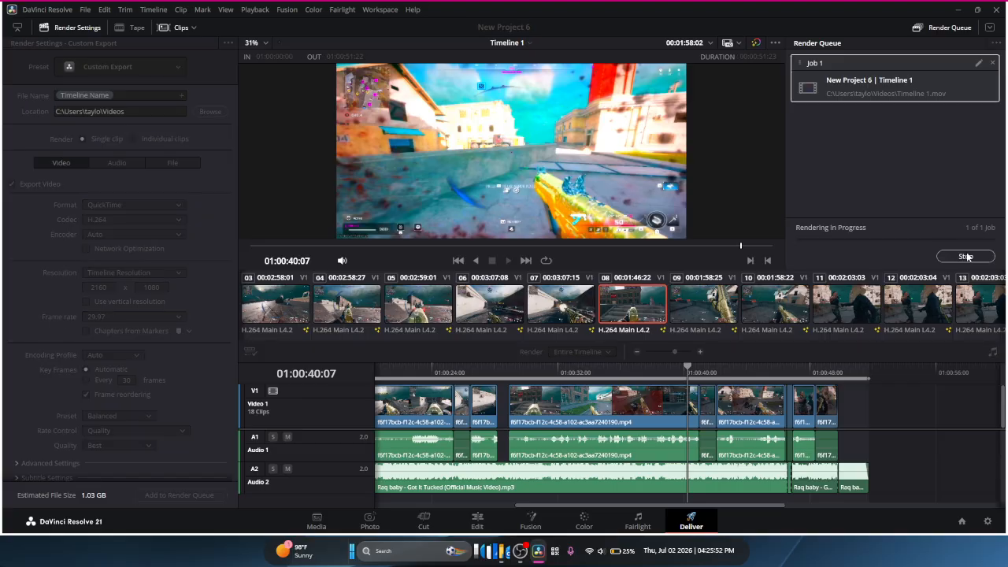